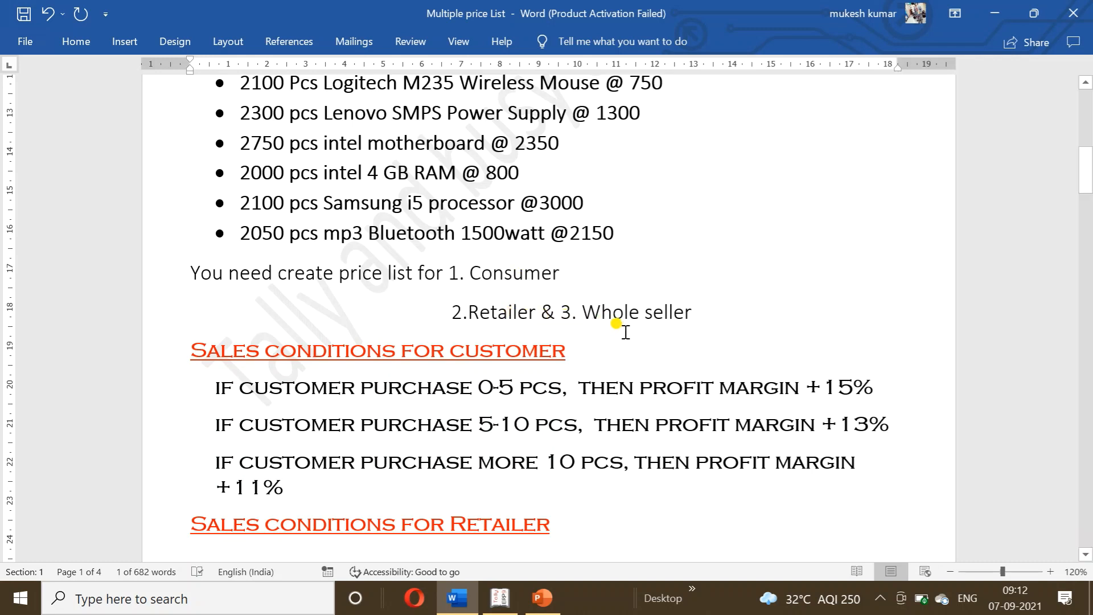
Review the assignment's sales conditions for customer, retailer and whole seller, along with the opening balances at its start
drag(1087, 183, 1087, 199)
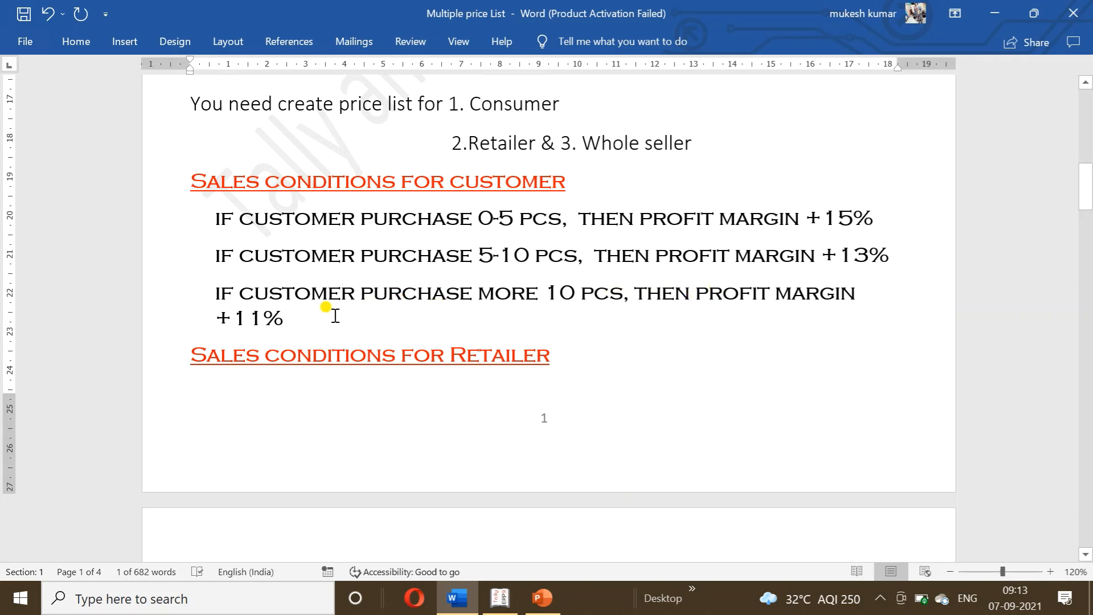
drag(1086, 176, 1086, 209)
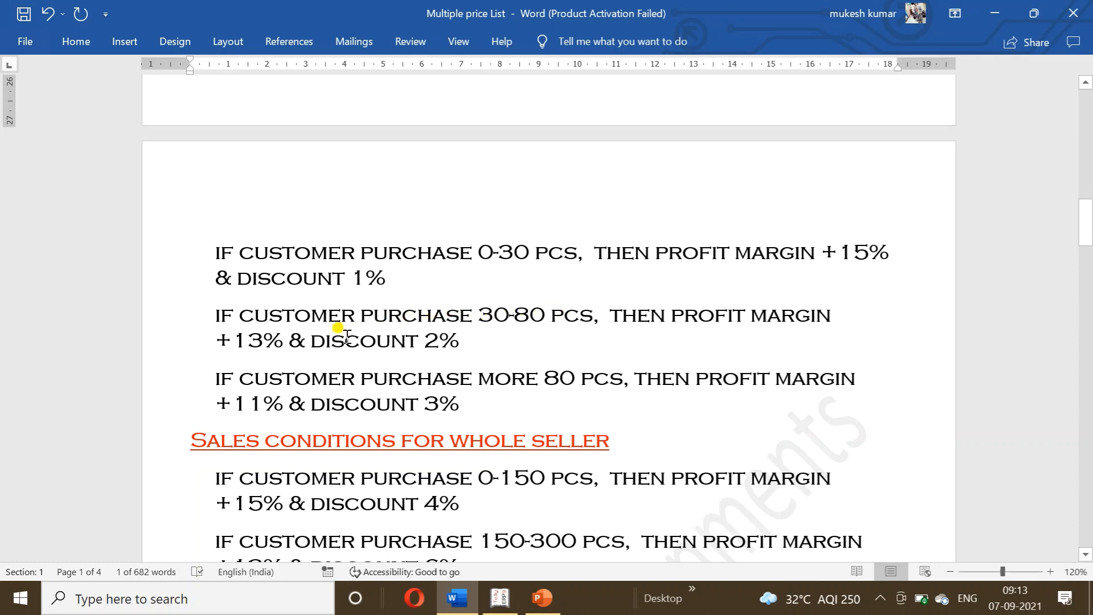
drag(1089, 233, 1089, 257)
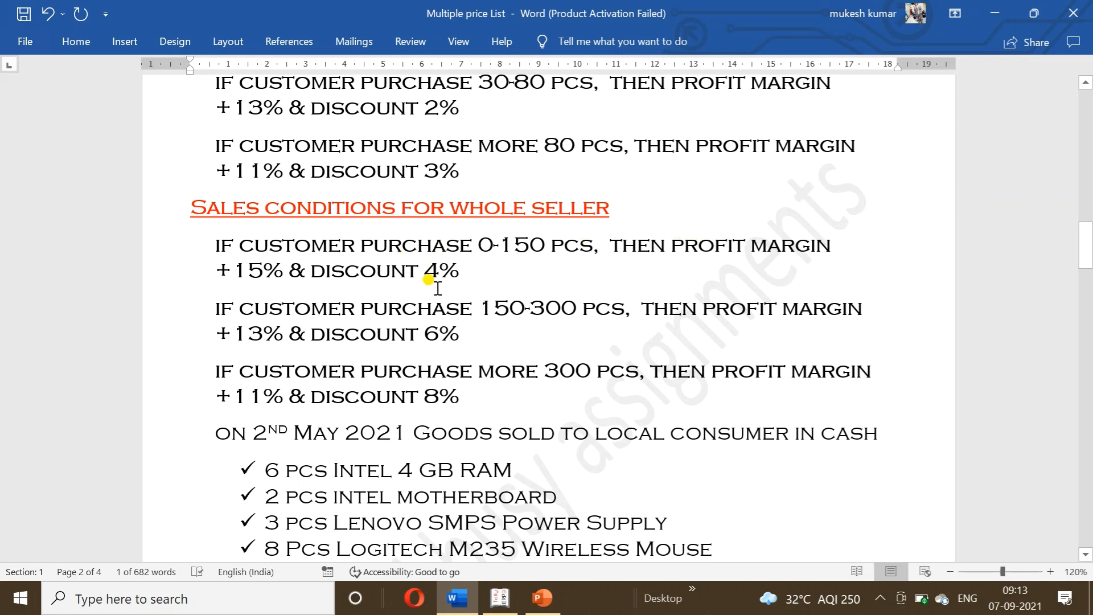
drag(1086, 226, 1083, 85)
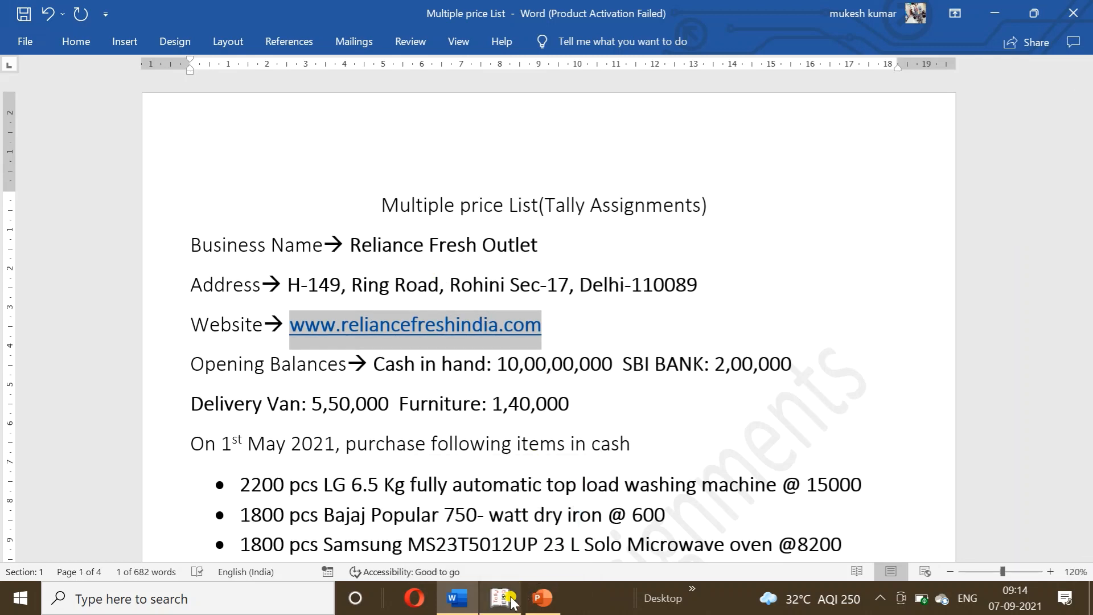
click(503, 597)
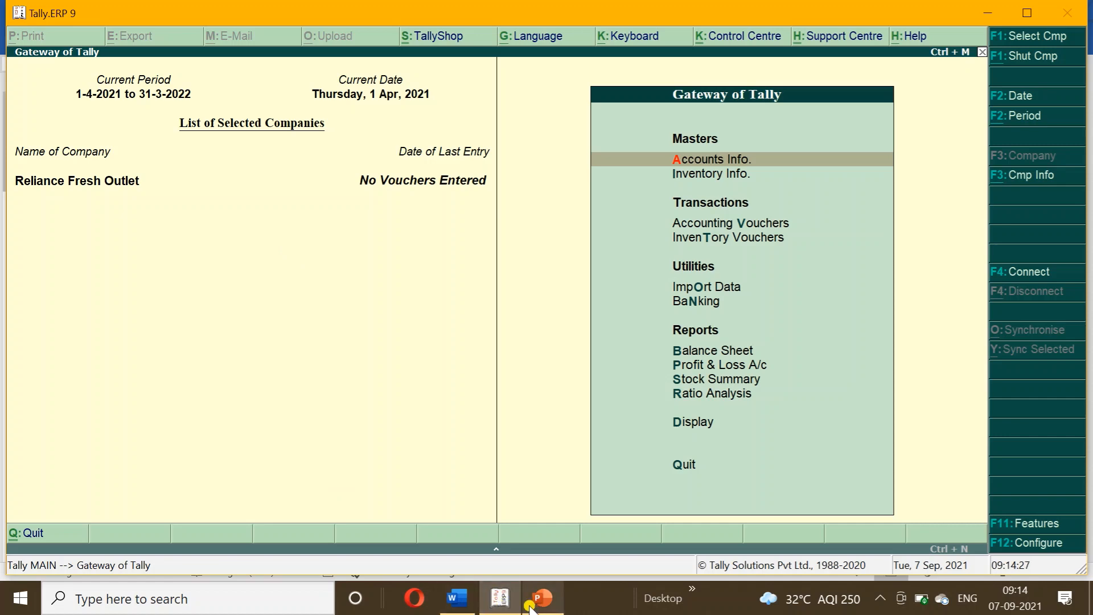
click(458, 603)
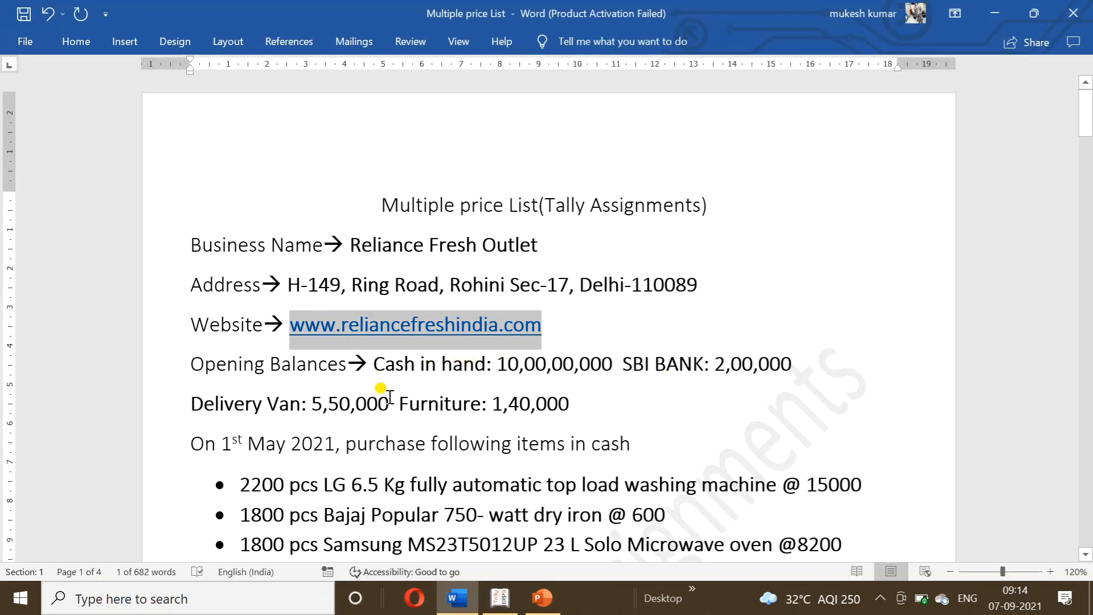
Switch to Tally.ERP 9 and open the Cash ledger for alteration at its opening balance
click(500, 603)
key(Return)
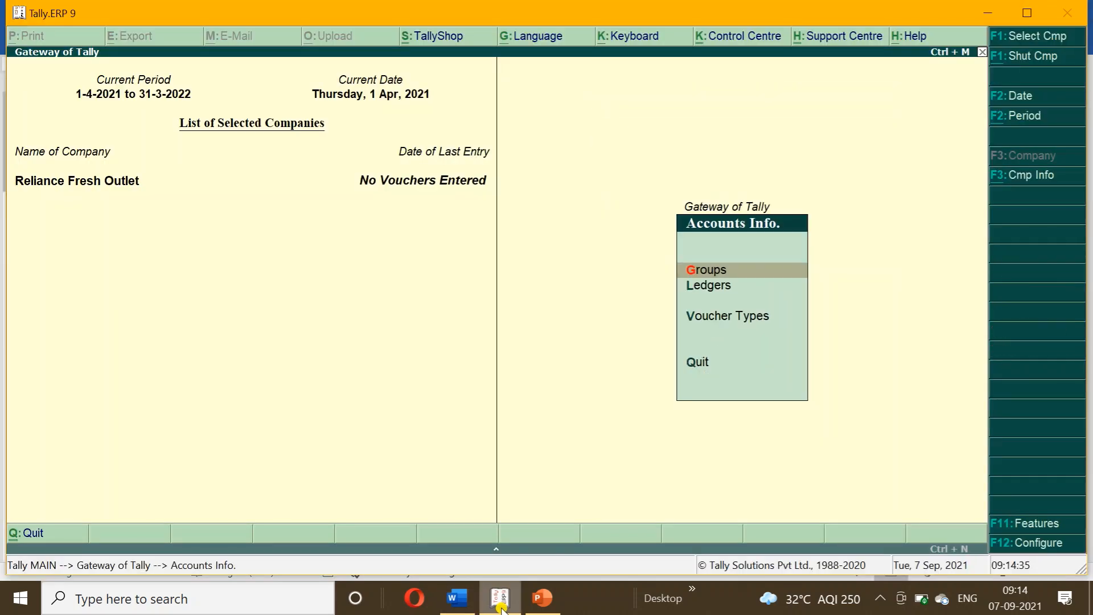
key(Down)
key(Return)
key(Down)
key(Down)
key(Return)
key(Return)
key(Return)
key(Return)
key(Return)
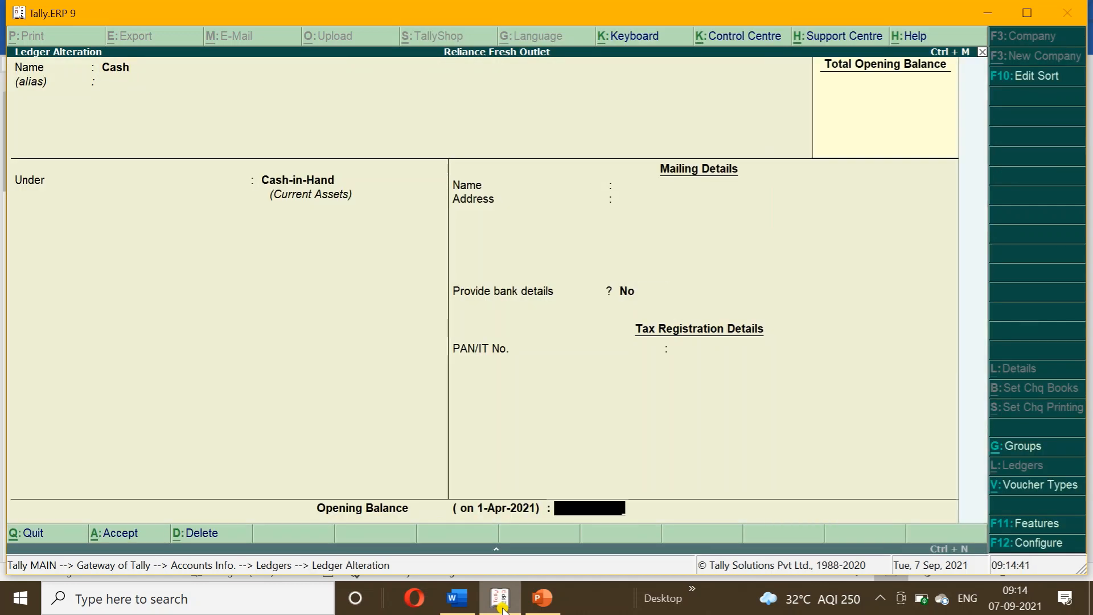
Set the Cash ledger's opening balance to 10,00,00,000, copied from the Word assignment, and save the ledger
click(457, 597)
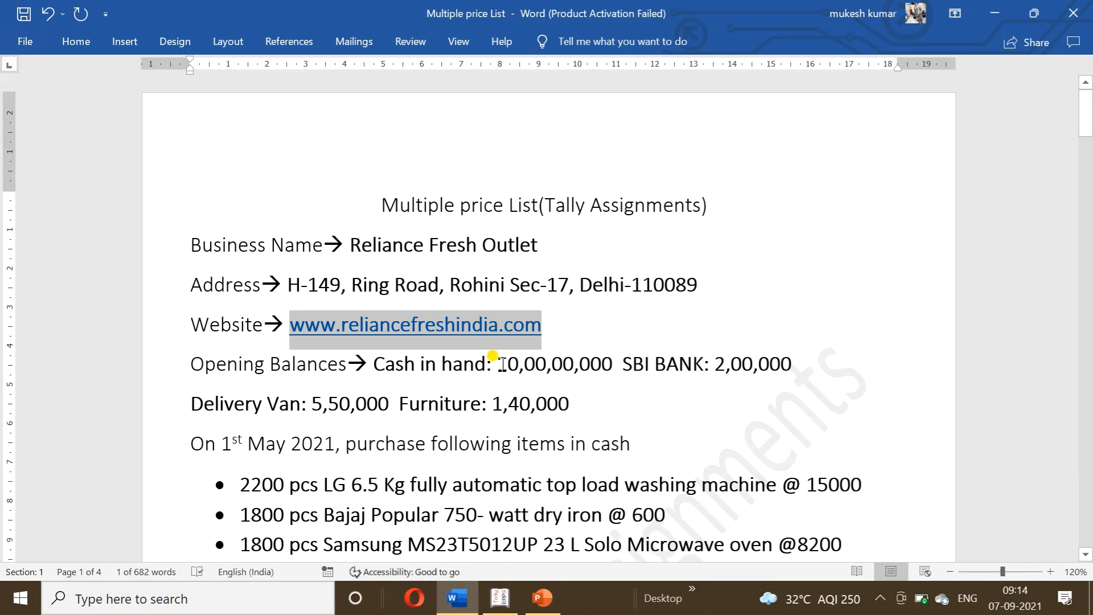
drag(500, 365, 609, 368)
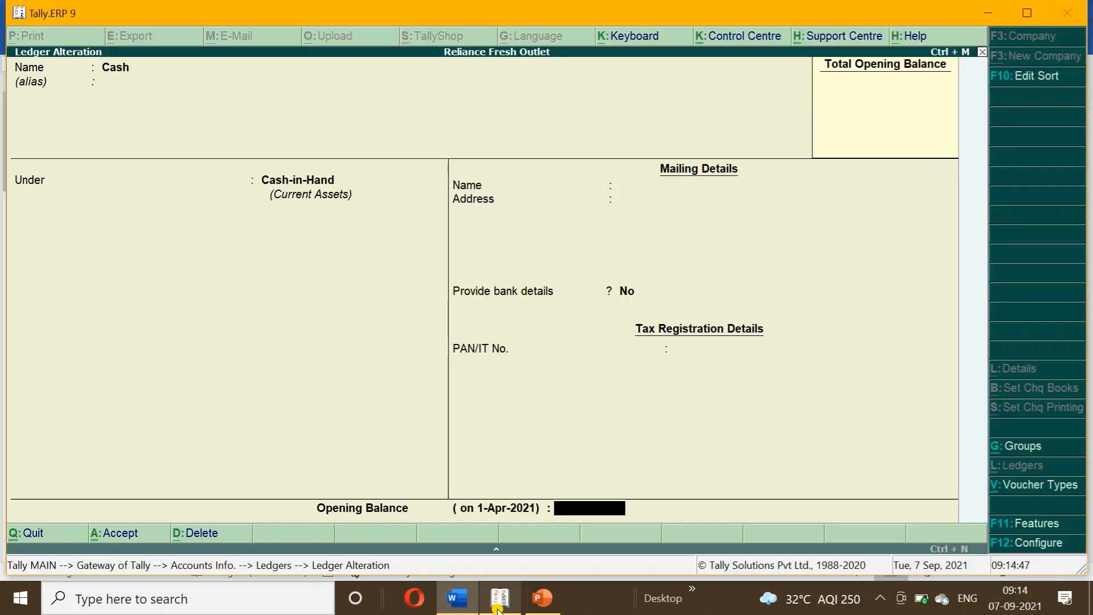
click(499, 603)
key(ctrl+alt+v)
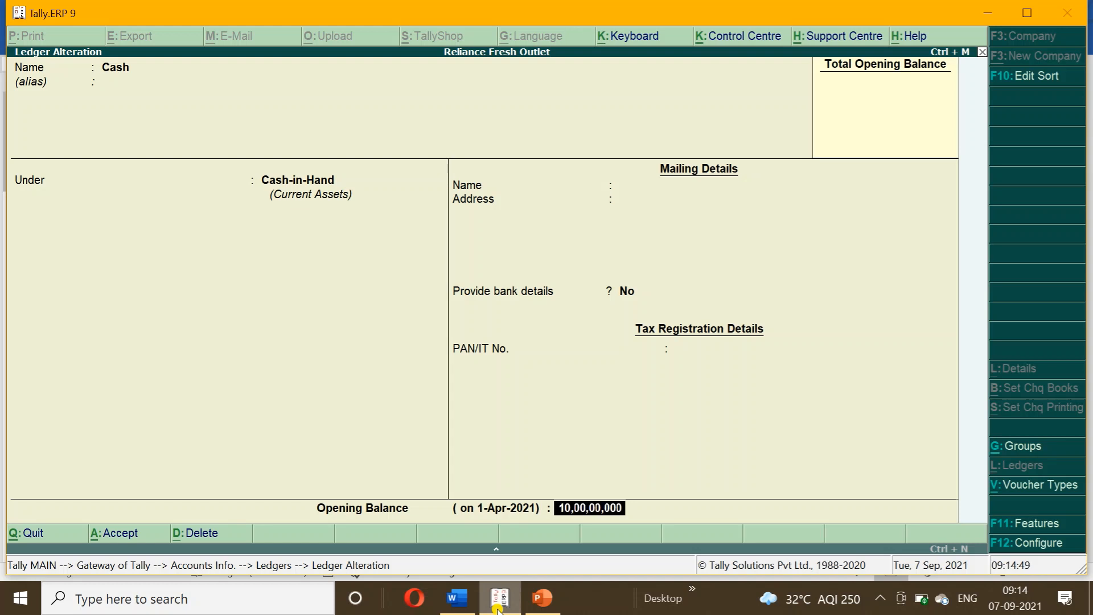
key(Return)
key(Return)
key(Return)
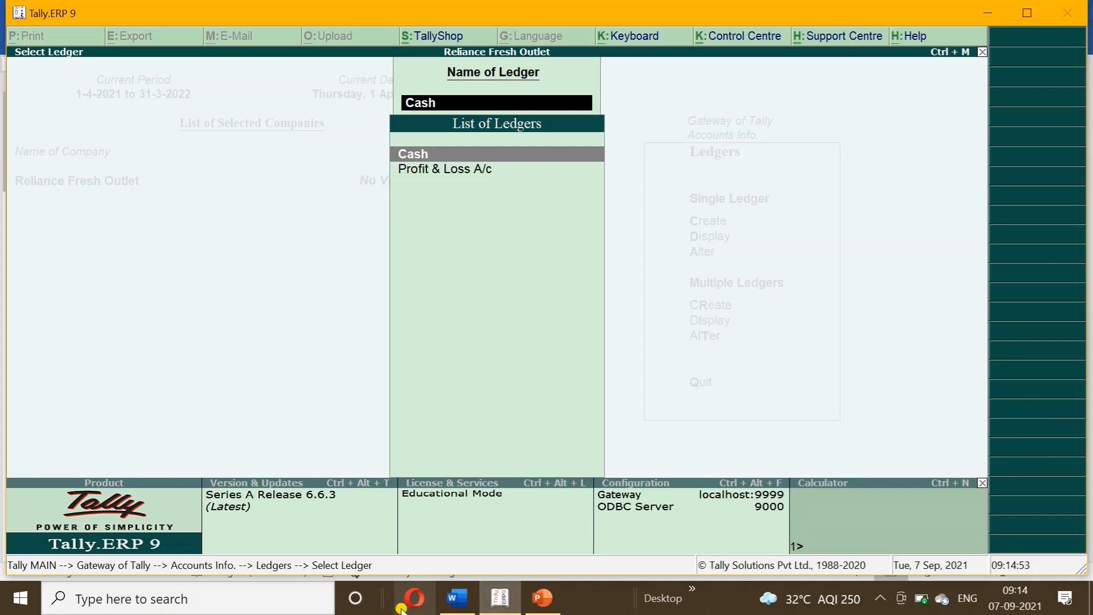
Copy the bank name SBI BANK from the Word assignment and start creating a single ledger in Tally.ERP 9
click(462, 603)
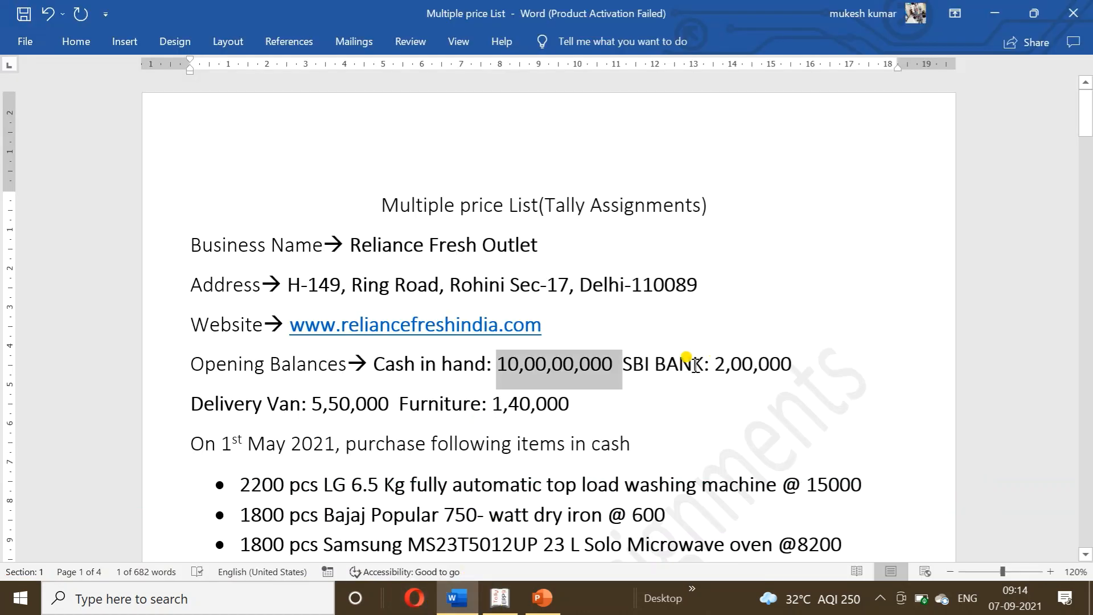
drag(625, 363, 690, 363)
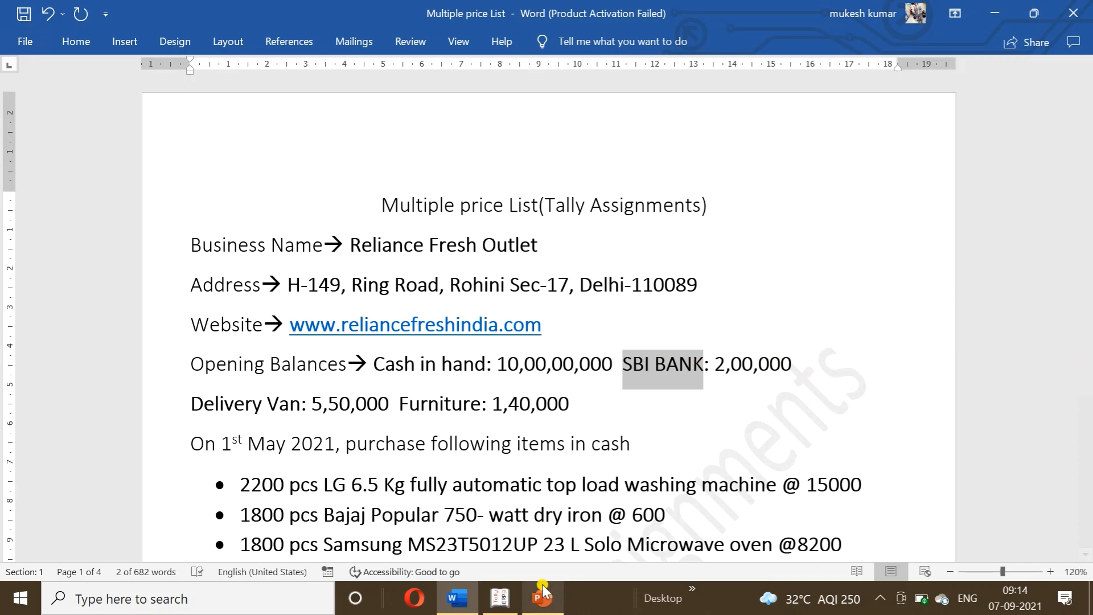
click(506, 601)
key(Escape)
key(Escape)
key(Escape)
key(Return)
key(Down)
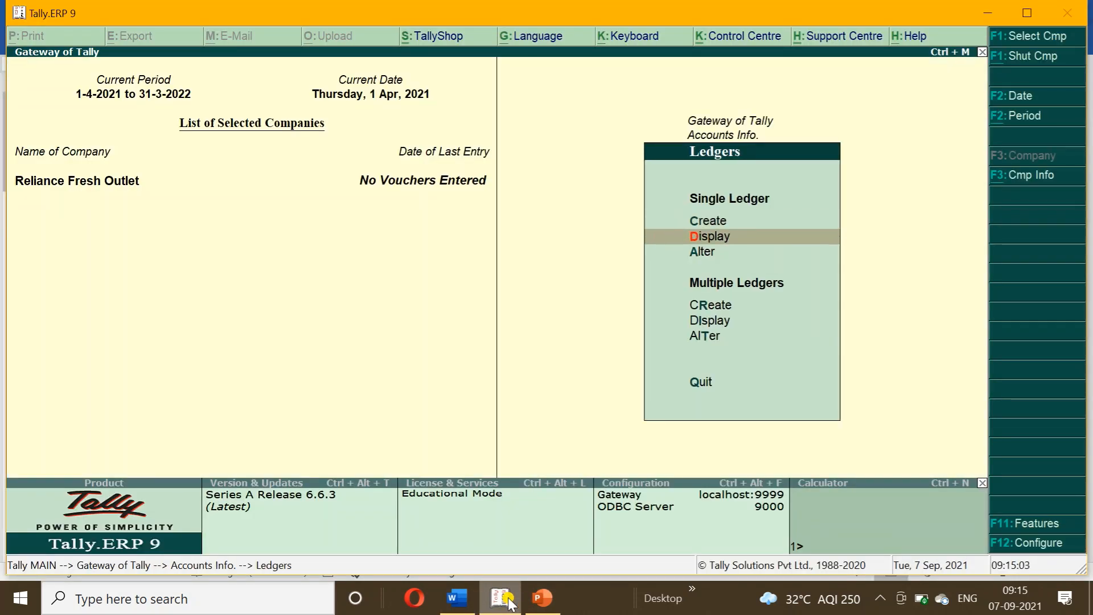
text(c)
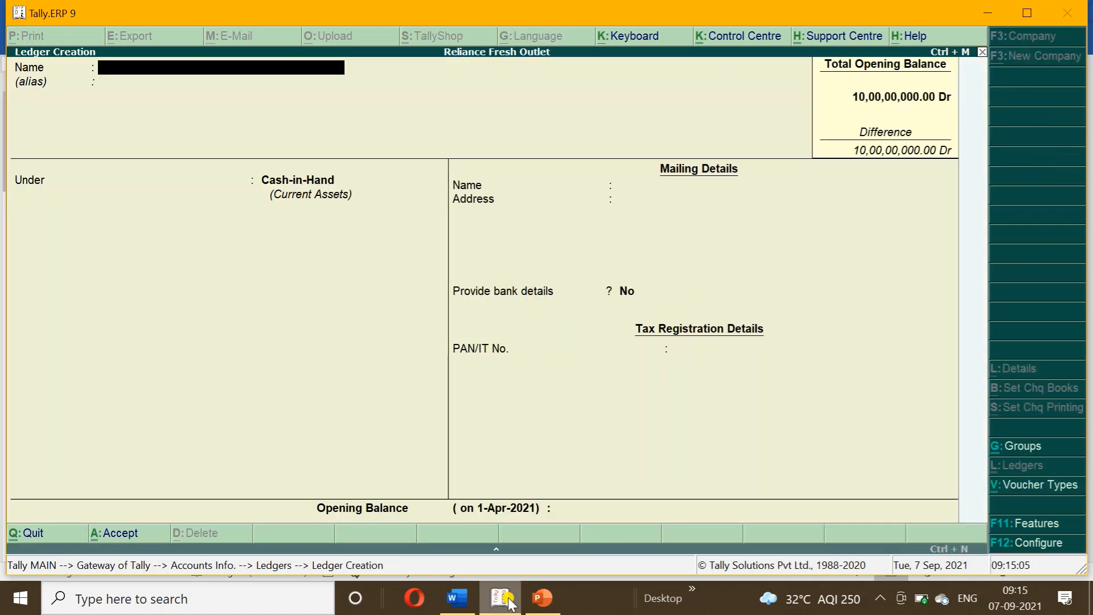
Name the new ledger SBI BANK and place it under the Bank Accounts group
text(SBI BANK)
key(Return)
key(Return)
key(BackSpace)
text(Ba)
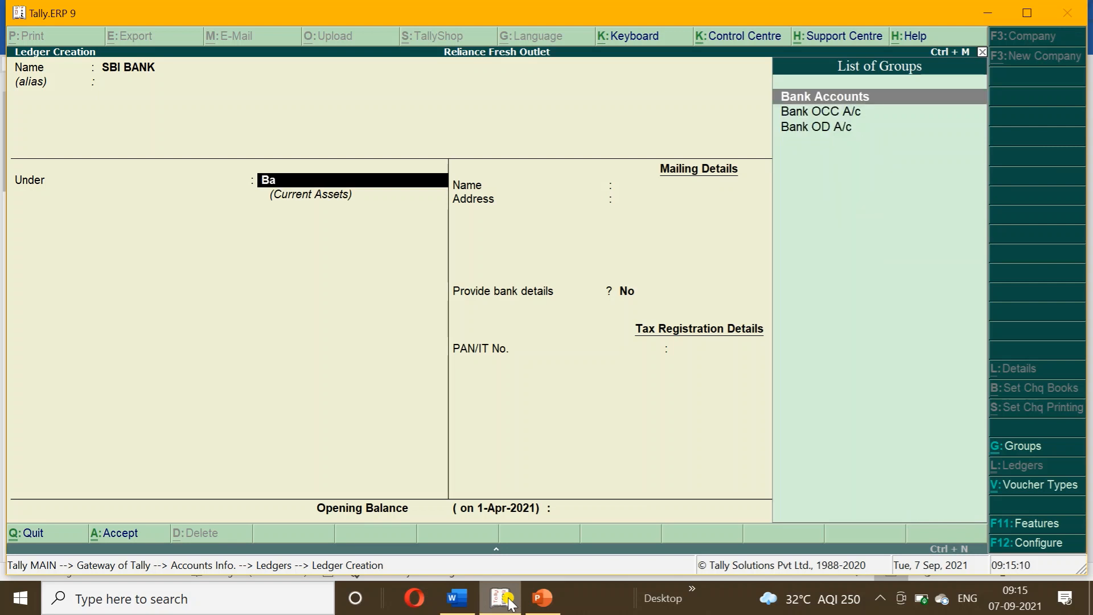
key(Return)
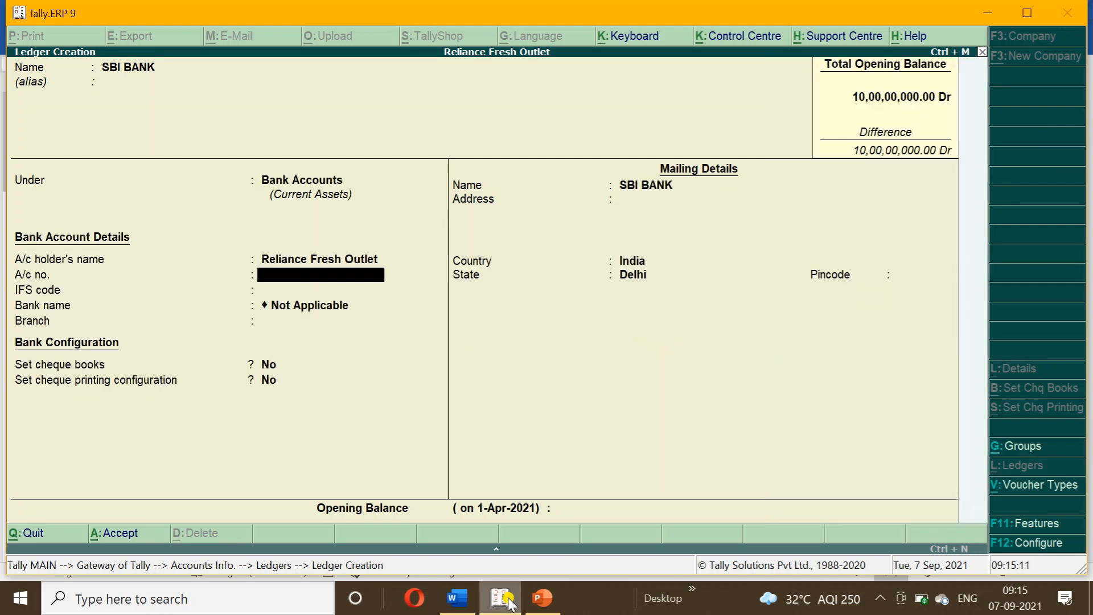
Leave the bank account and mailing details at their defaults, with cheque books and cheque printing configuration set to No
key(Return)
key(Return)
key(Return)
key(Return)
key(Return)
key(Return)
key(Return)
key(Return)
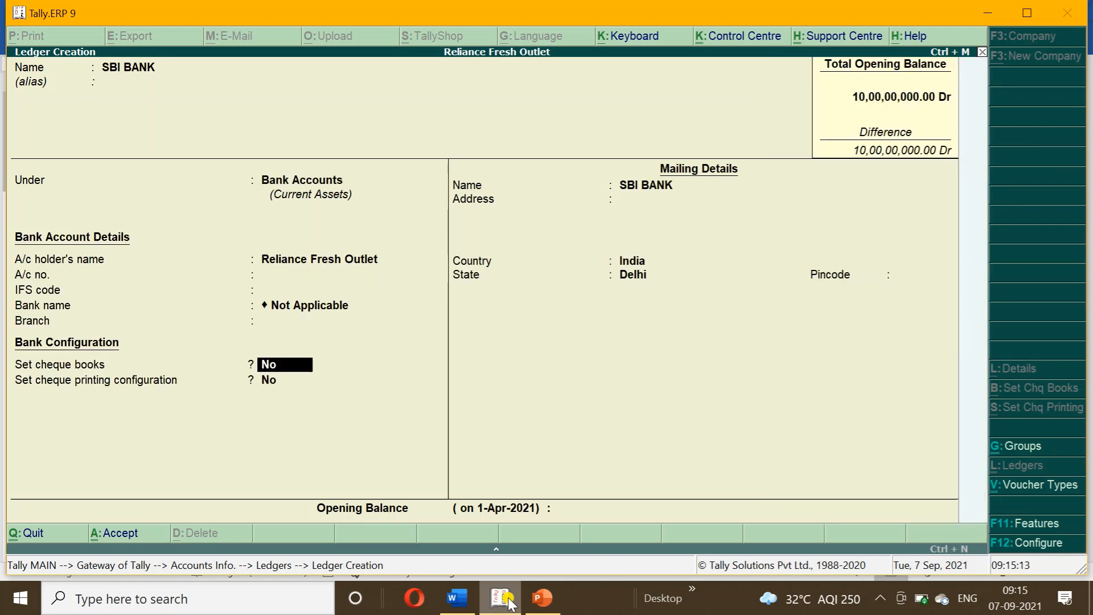
key(Return)
key(Return)
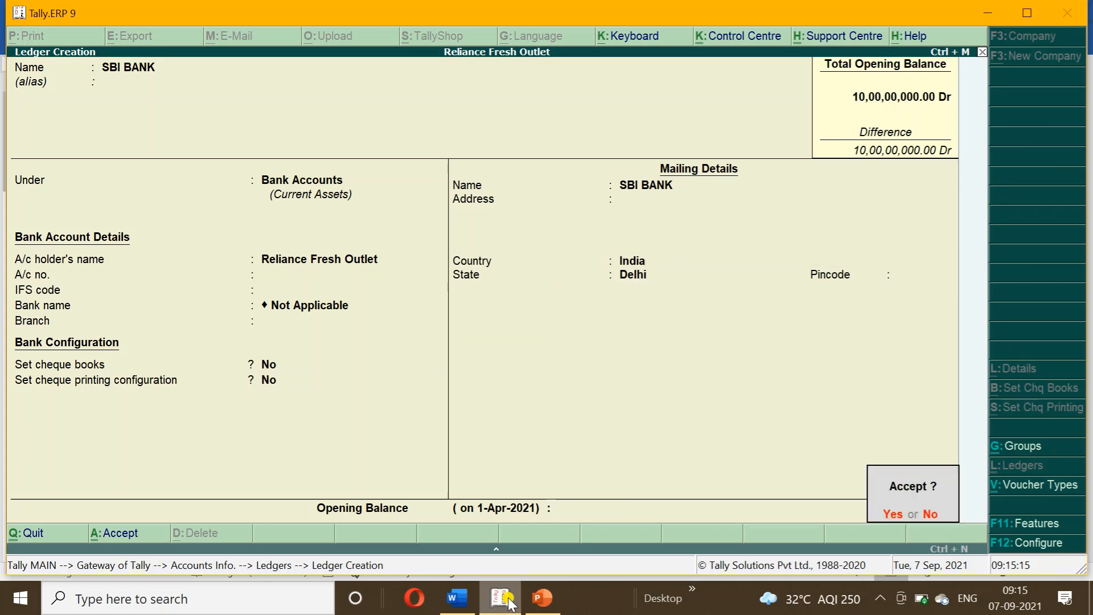
Set the SBI BANK ledger's opening balance to 2,00,000, as given in the assignment, and save the ledger
key(Escape)
click(457, 598)
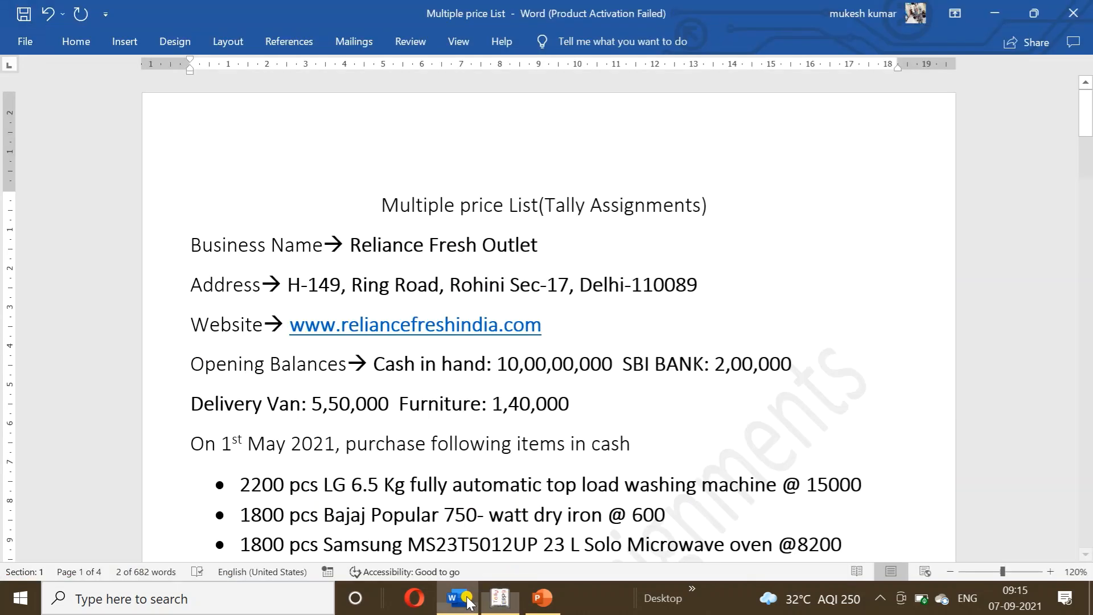
click(539, 599)
click(517, 602)
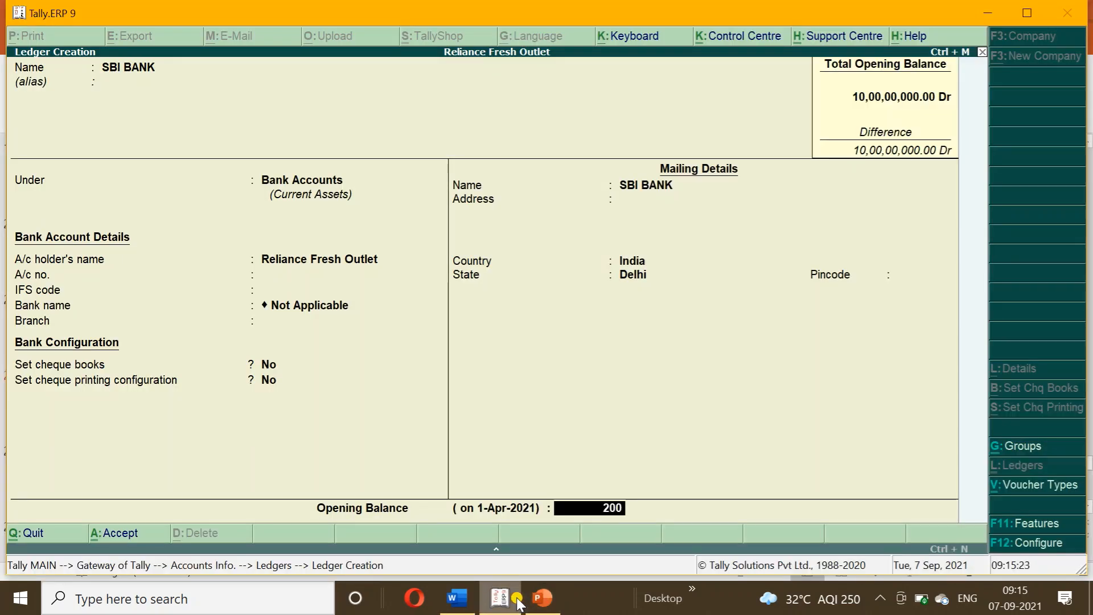
key(Return)
key(Return)
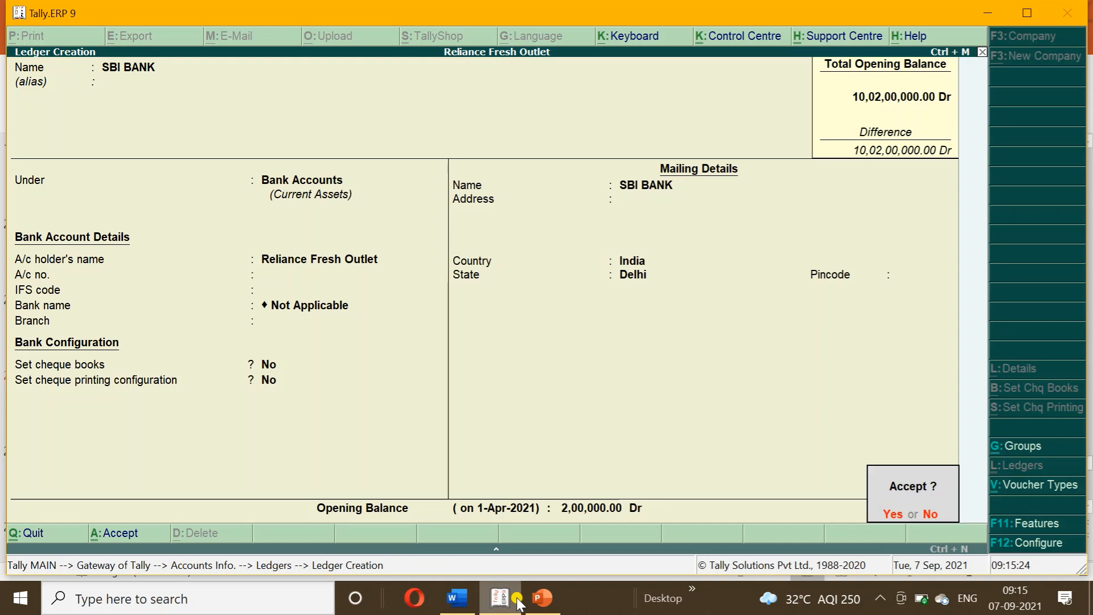
key(Return)
Name a new ledger Delivery Van, copied from the Word assignment, and place it under the Fixed Assets group
click(457, 598)
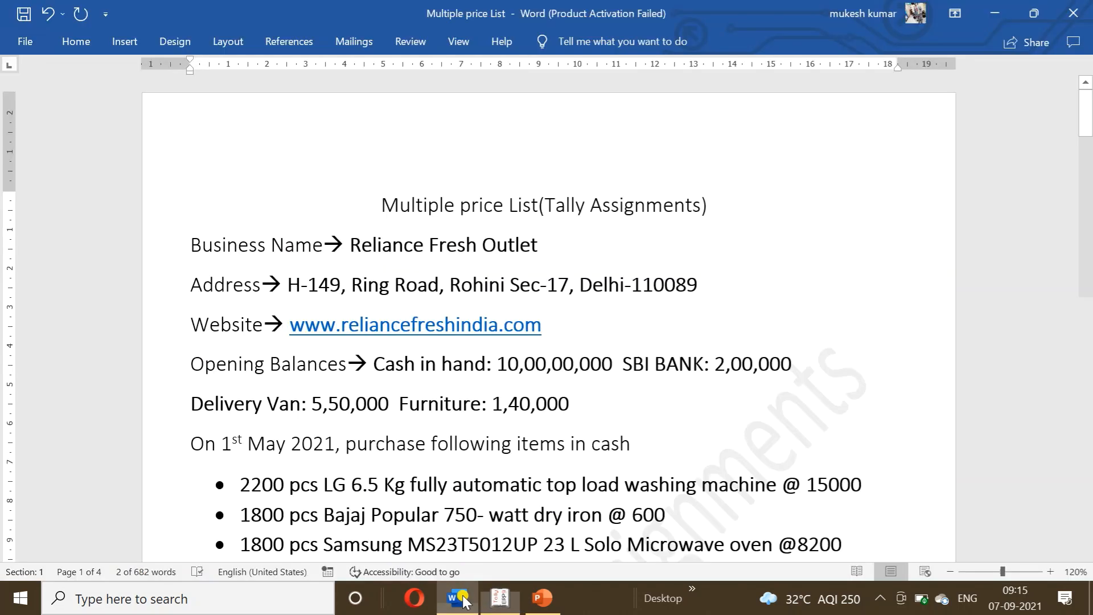
drag(204, 404, 289, 406)
click(290, 406)
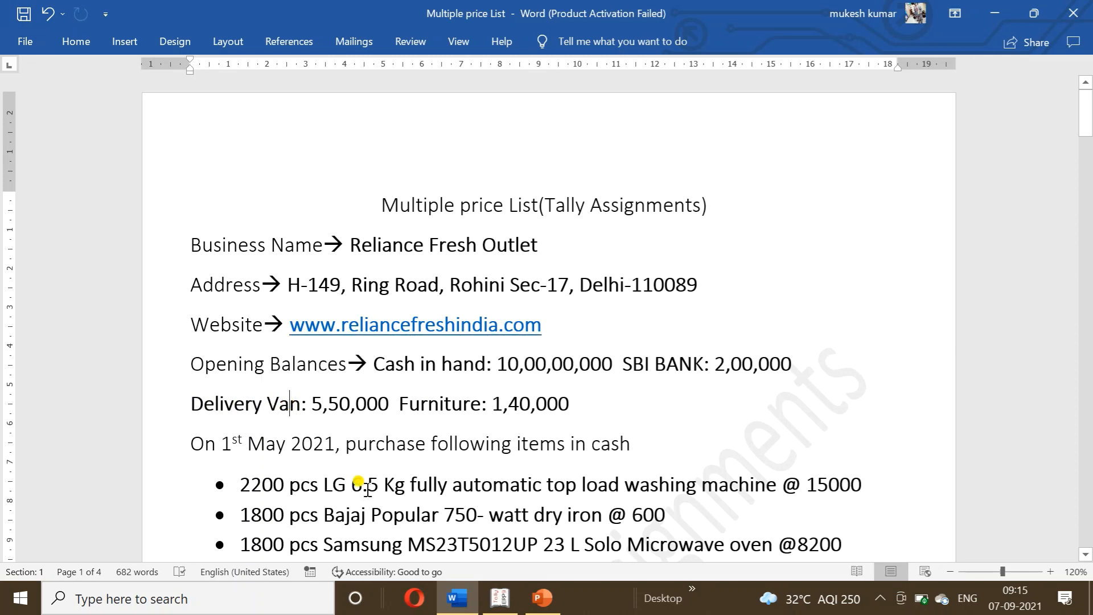
click(500, 597)
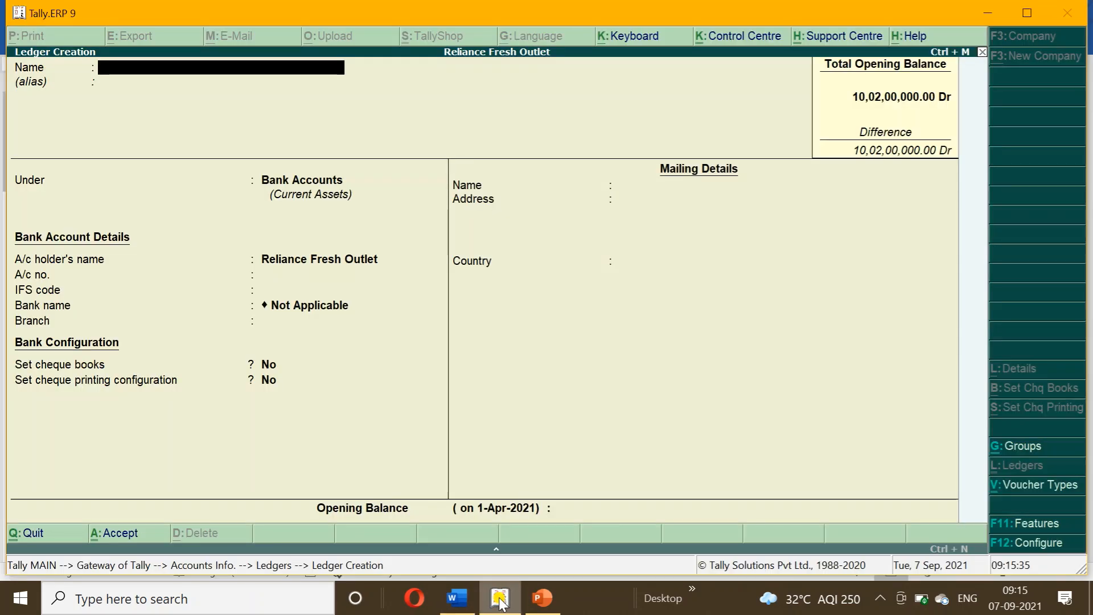
key(ctrl+alt+v)
key(Return)
key(Return)
text(F)
key(Return)
Keep the default inventory and mailing details, set the Delivery Van opening balance to 5,50,000 and save the ledger
key(Return)
key(Return)
key(Return)
key(Return)
key(Return)
key(Return)
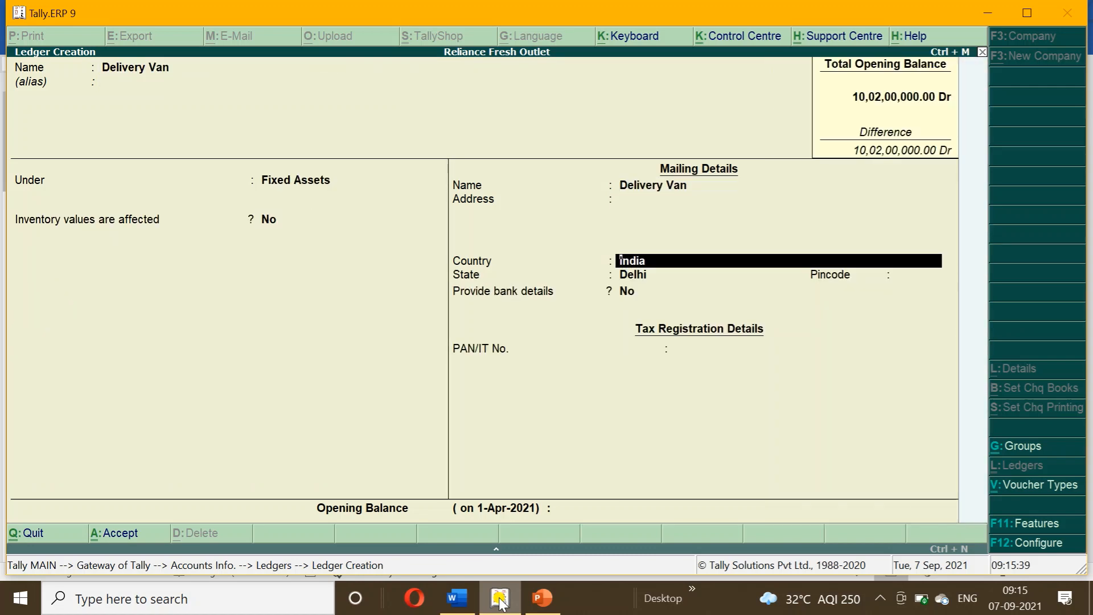
key(Return)
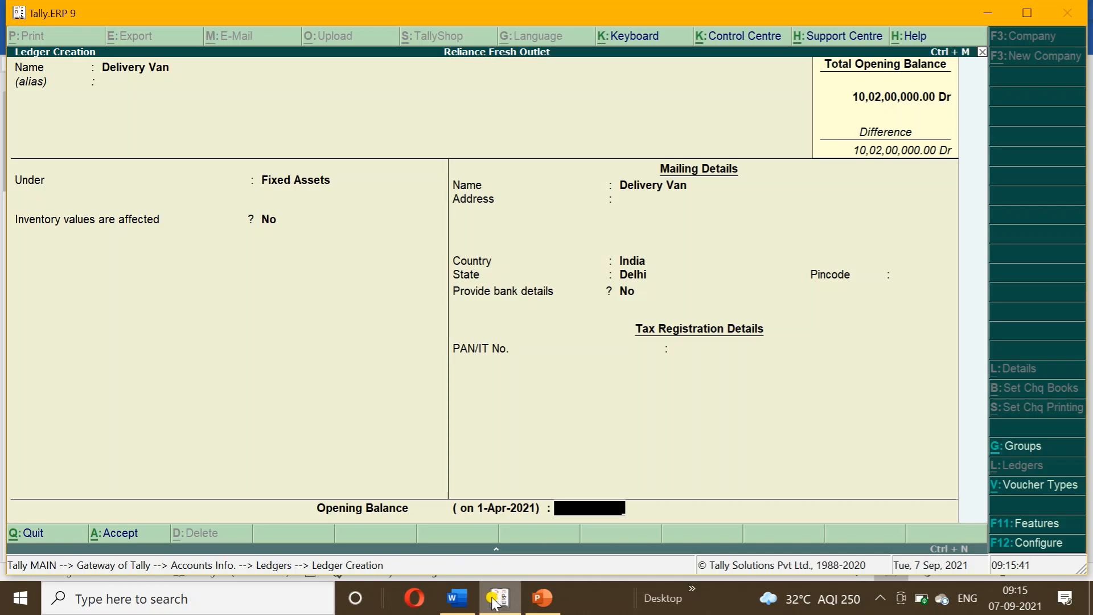
click(457, 598)
click(540, 597)
click(499, 599)
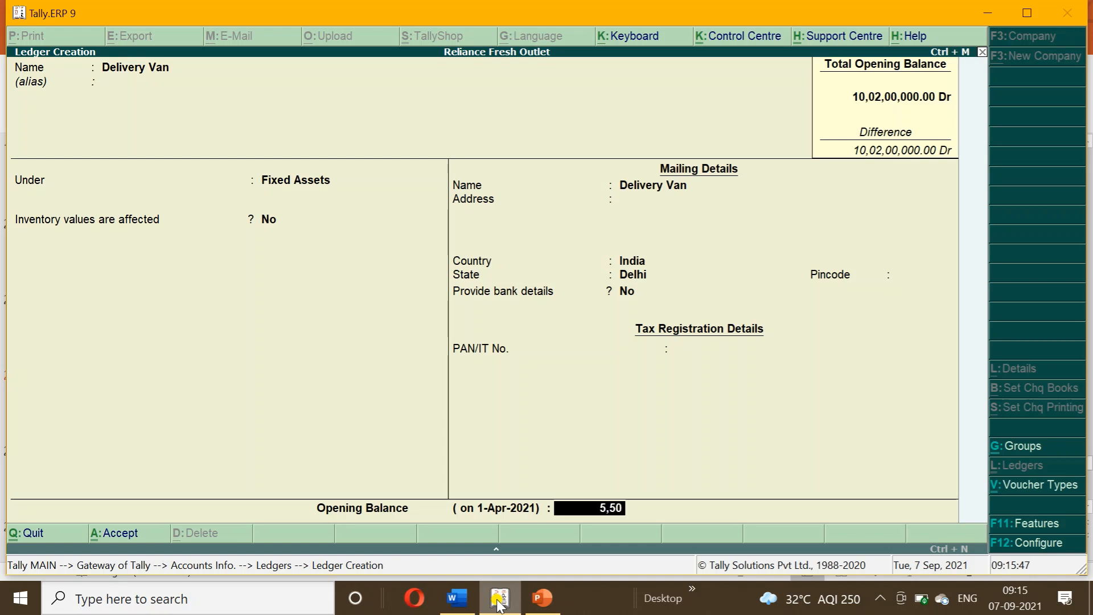
key(Return)
key(Return)
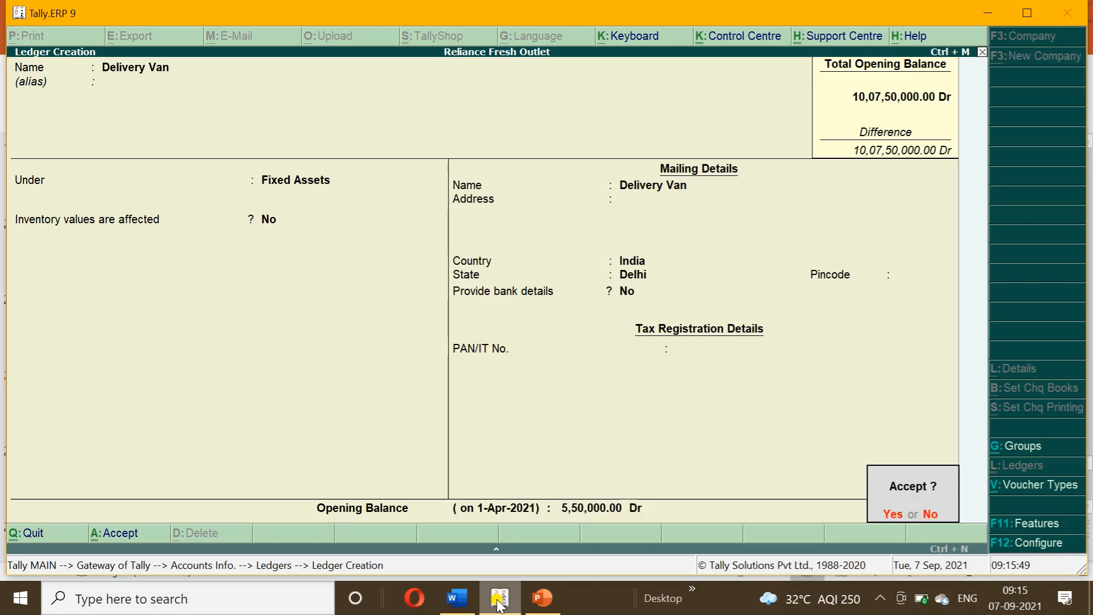
key(y)
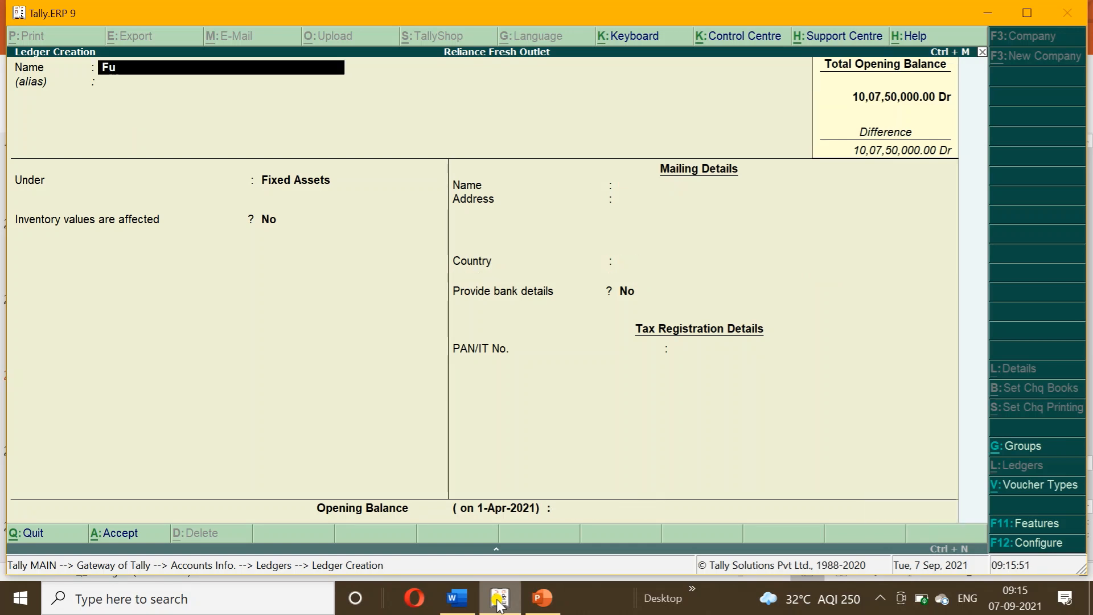
Name a new ledger Furniture under Fixed Assets, keeping the default inventory, mailing and tax details
text(Furnit)
key(Return)
key(Return)
key(Return)
key(Return)
key(Return)
key(Return)
key(Return)
key(Return)
key(Return)
key(Return)
key(Return)
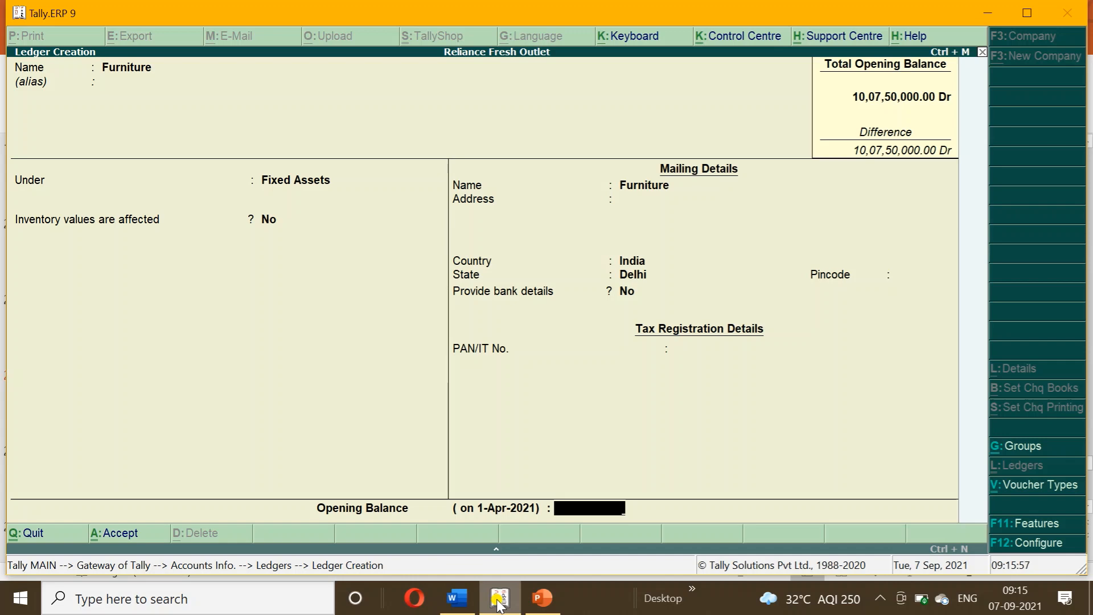
Set the Furniture ledger's opening balance to 1,40,000, as given in the assignment, and save the ledger
click(457, 598)
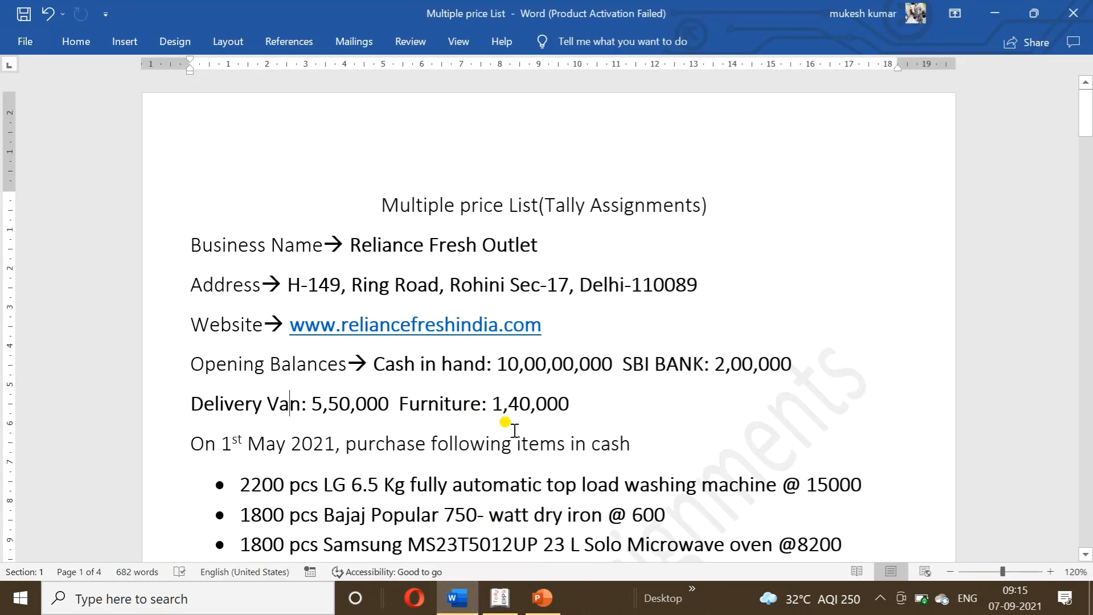
click(509, 596)
text(140000)
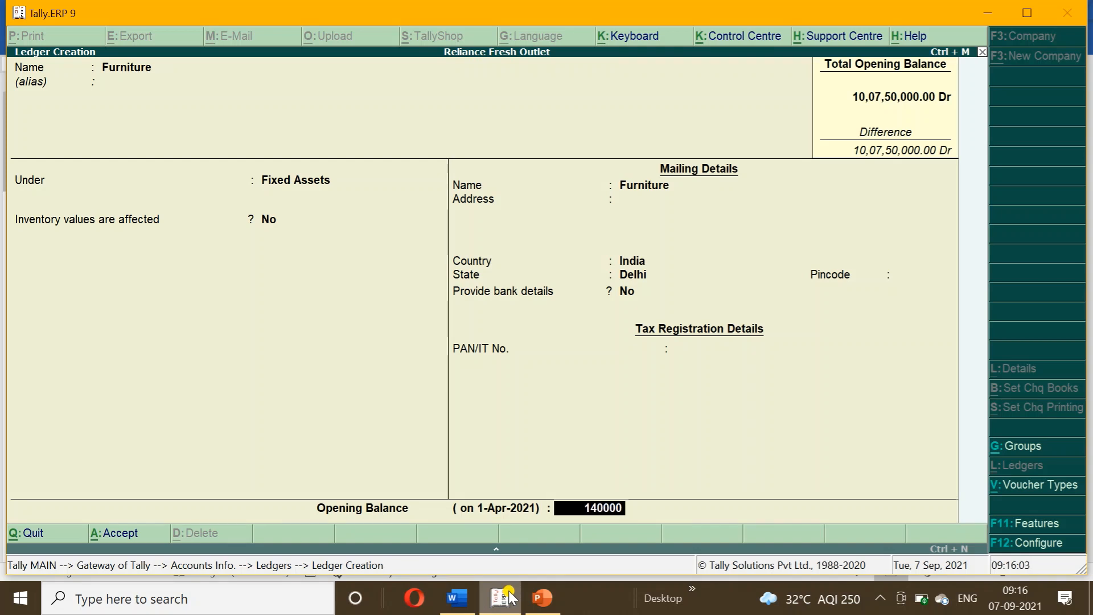
key(Return)
key(Return)
key(n)
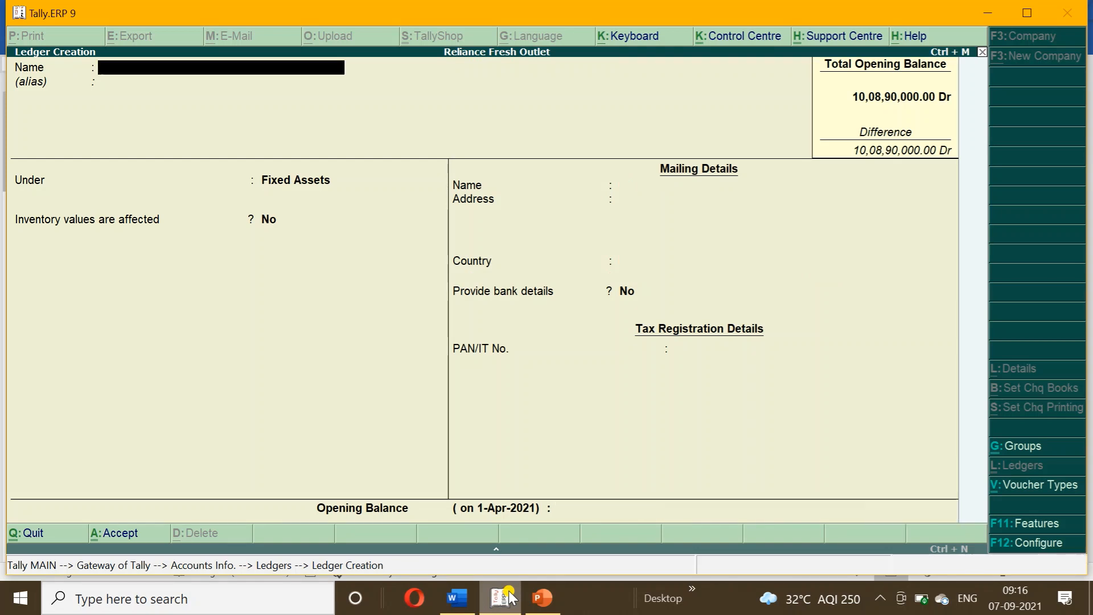
Leave ledger creation without adding another ledger and return to the Gateway of Tally
key(Escape)
key(y)
key(Escape)
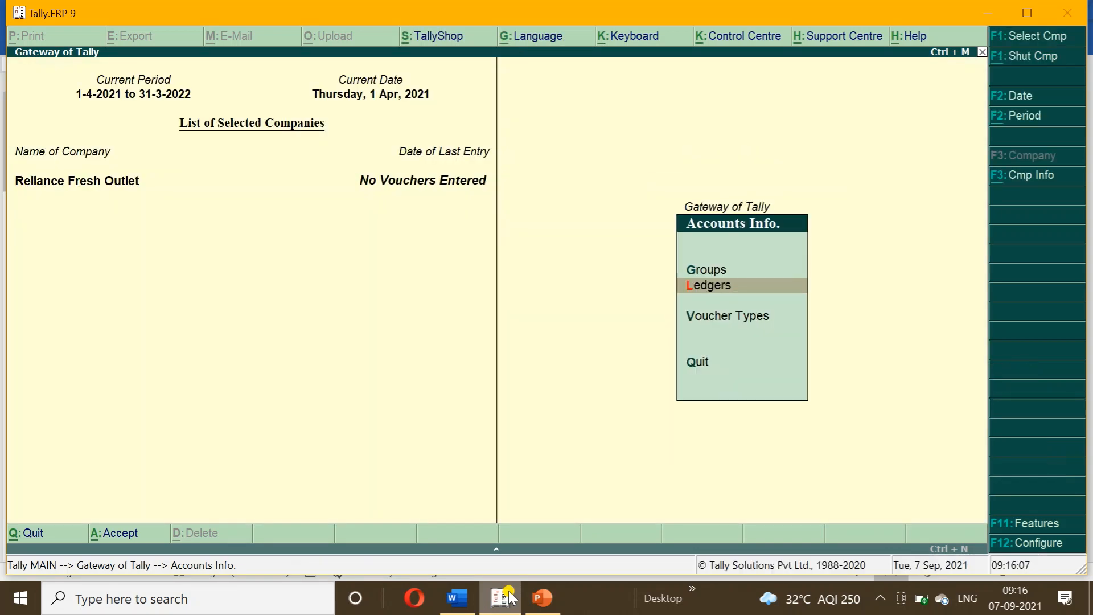
click(457, 598)
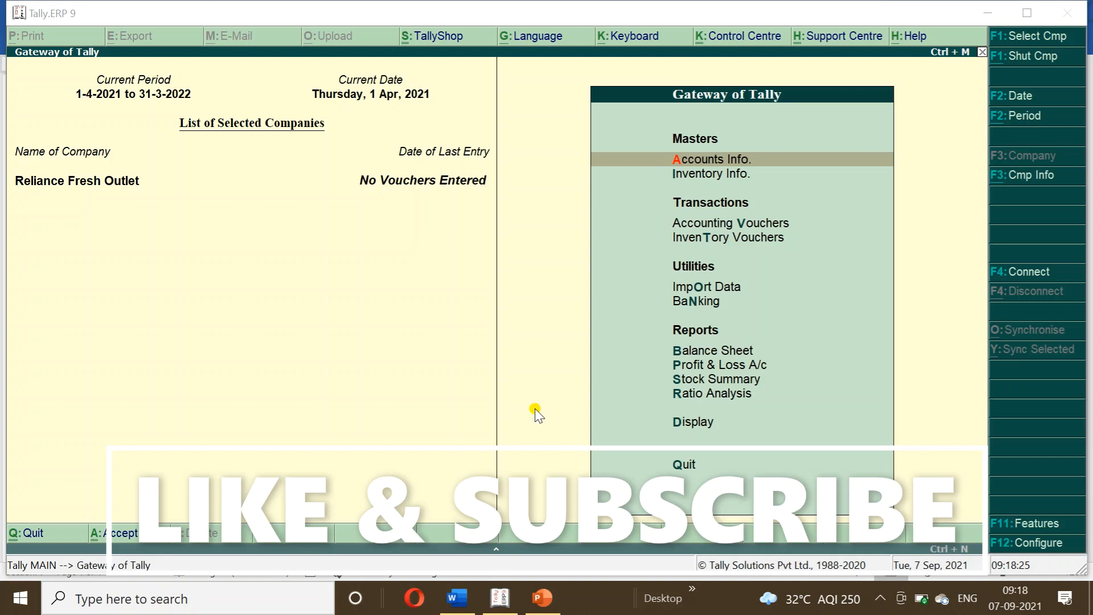
Open the company's inventory features and enable the separate discount column in invoices
click(1029, 529)
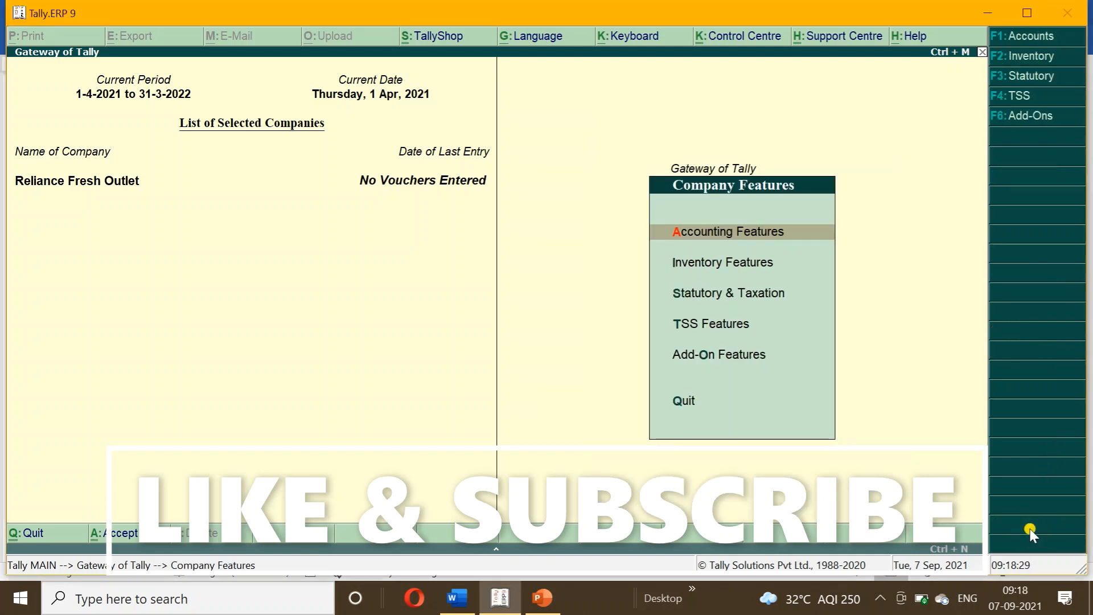
key(Down)
key(Return)
key(Return)
key(Return)
key(Return)
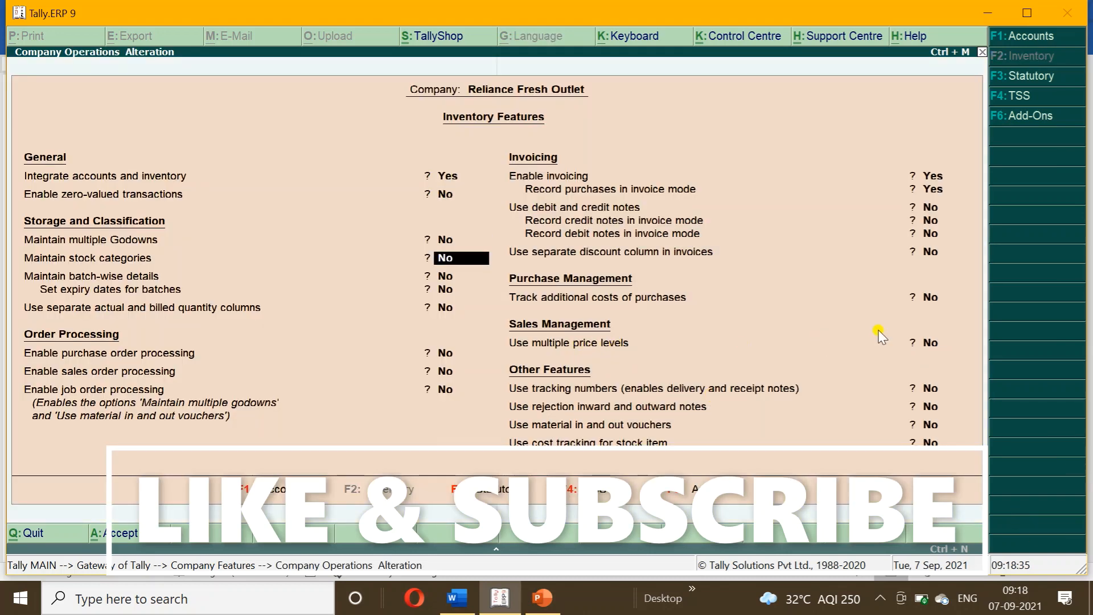
click(929, 251)
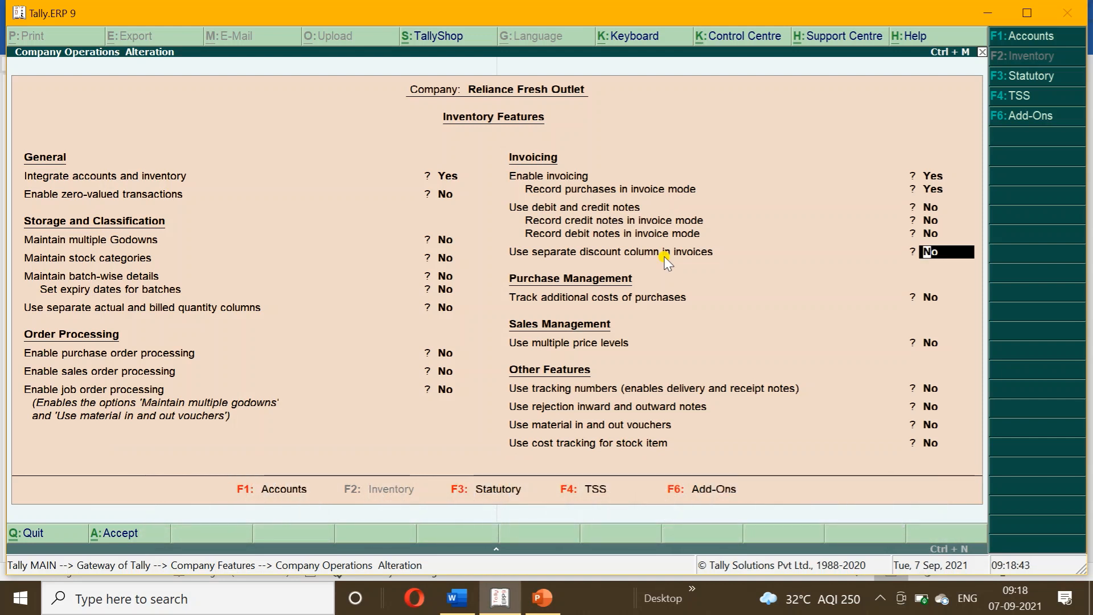
text(y)
key(Return)
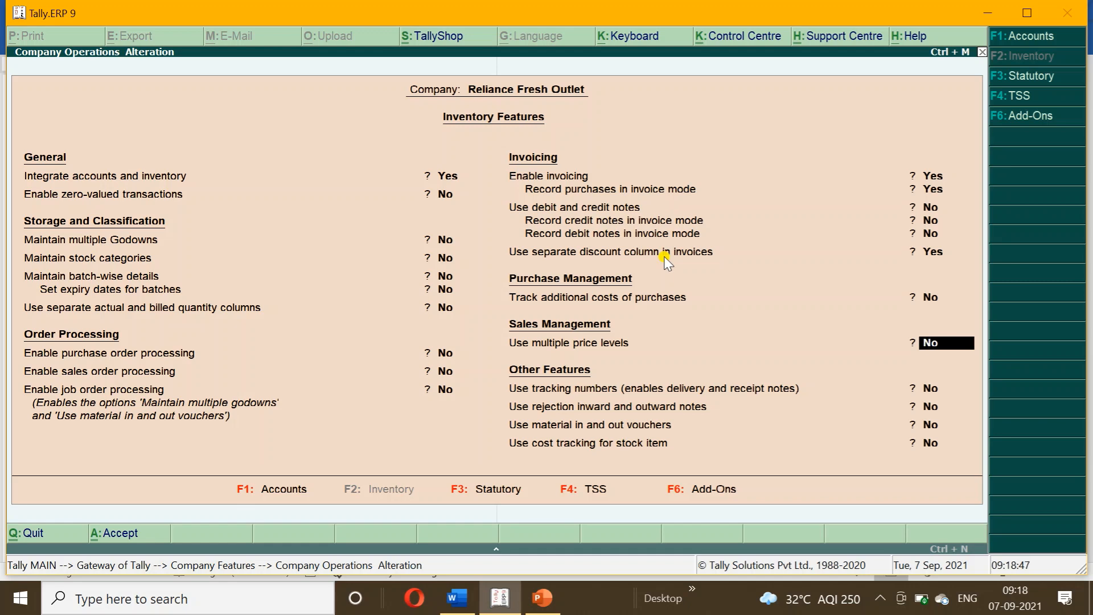
Enable multiple price levels and look up the required price list names in the Word assignment
text(y)
key(Return)
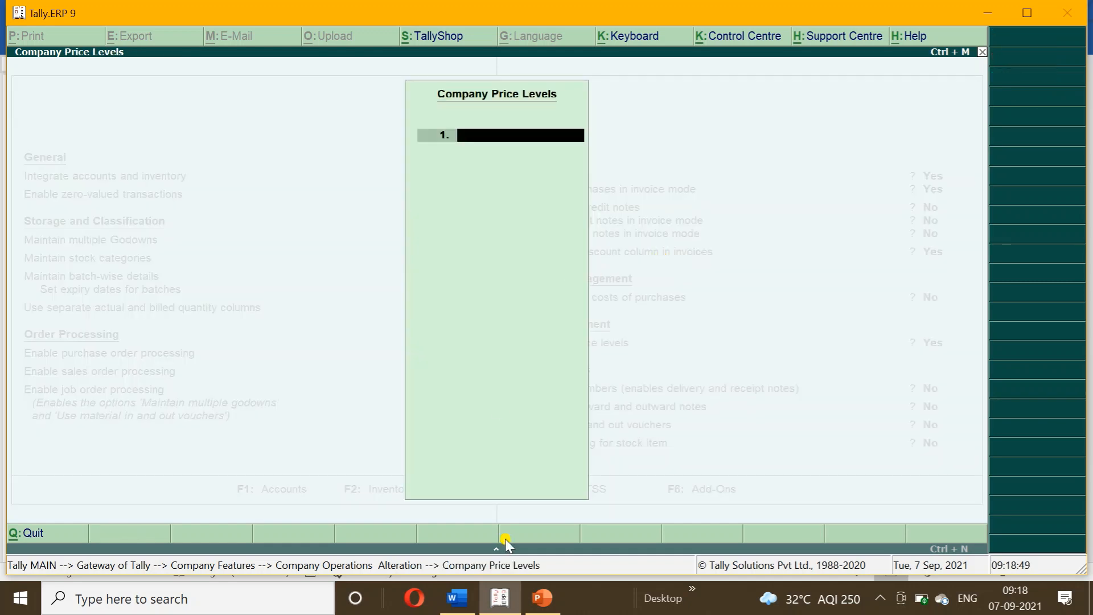
click(457, 597)
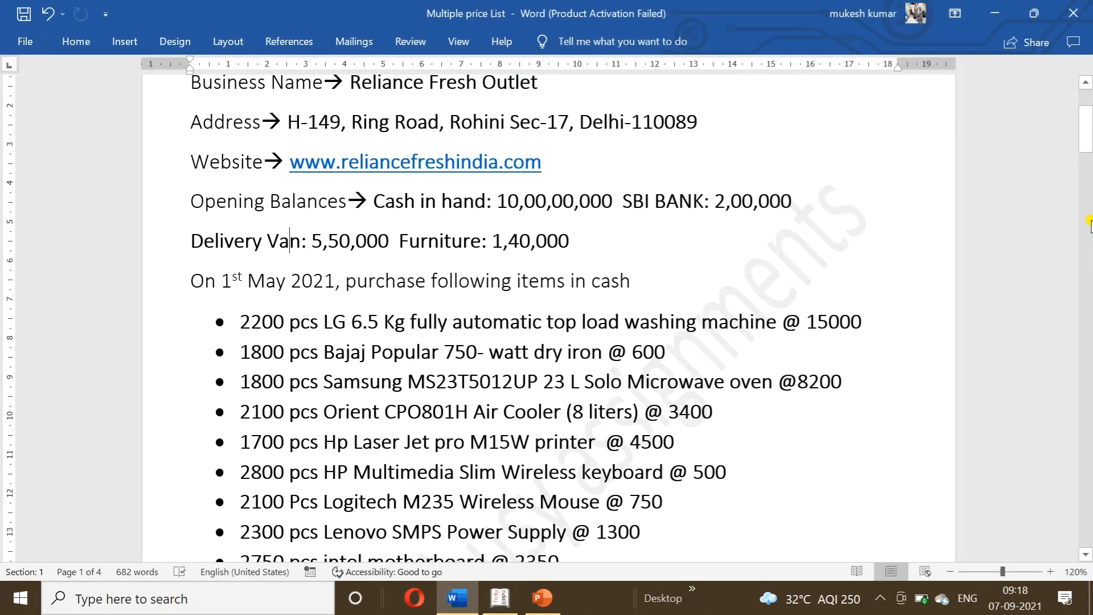
click(1085, 188)
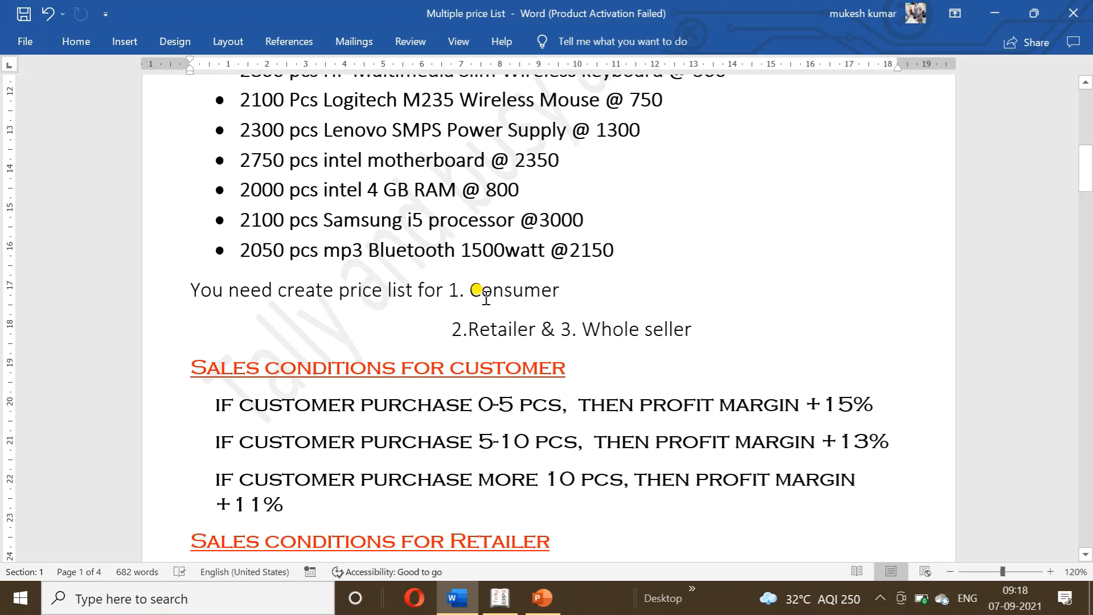
drag(468, 285, 547, 288)
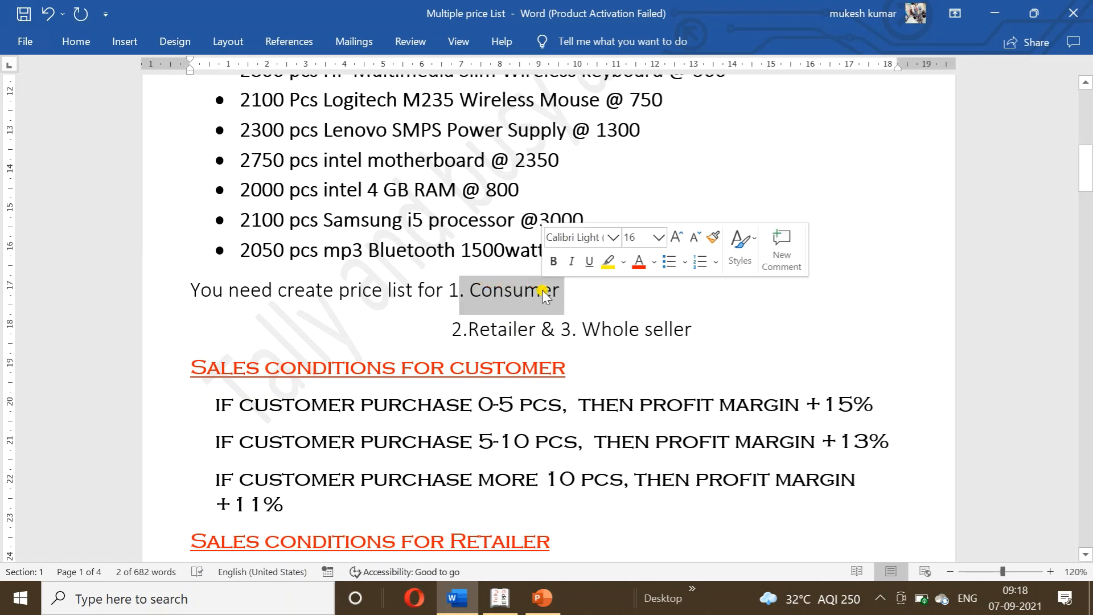
click(582, 292)
click(501, 598)
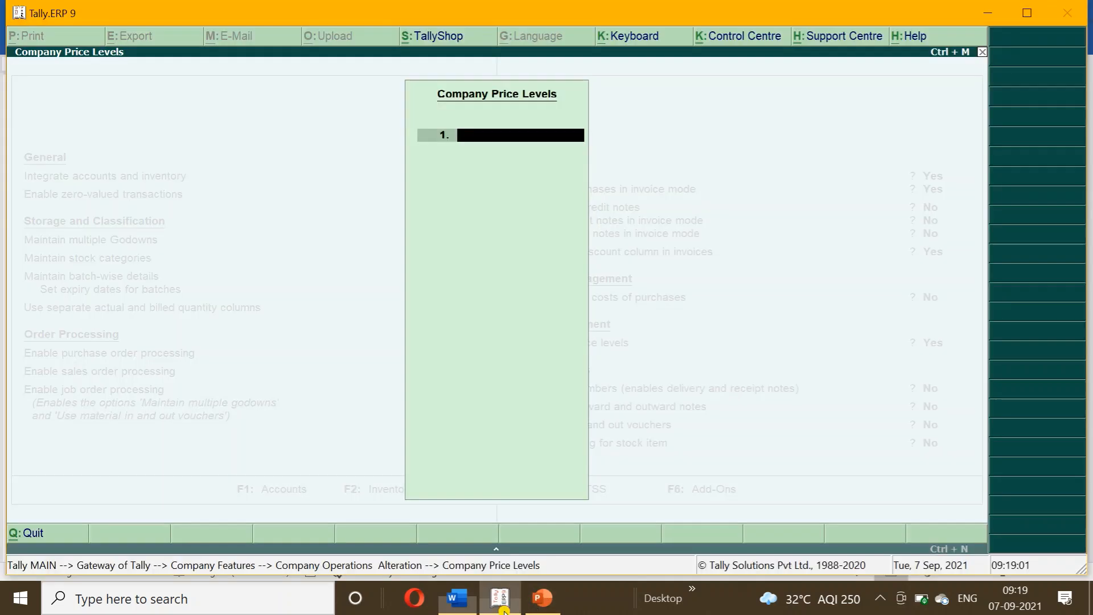
Enter Consumer, Retailer and Whole Seller as company price levels and save the inventory features
text(Con)
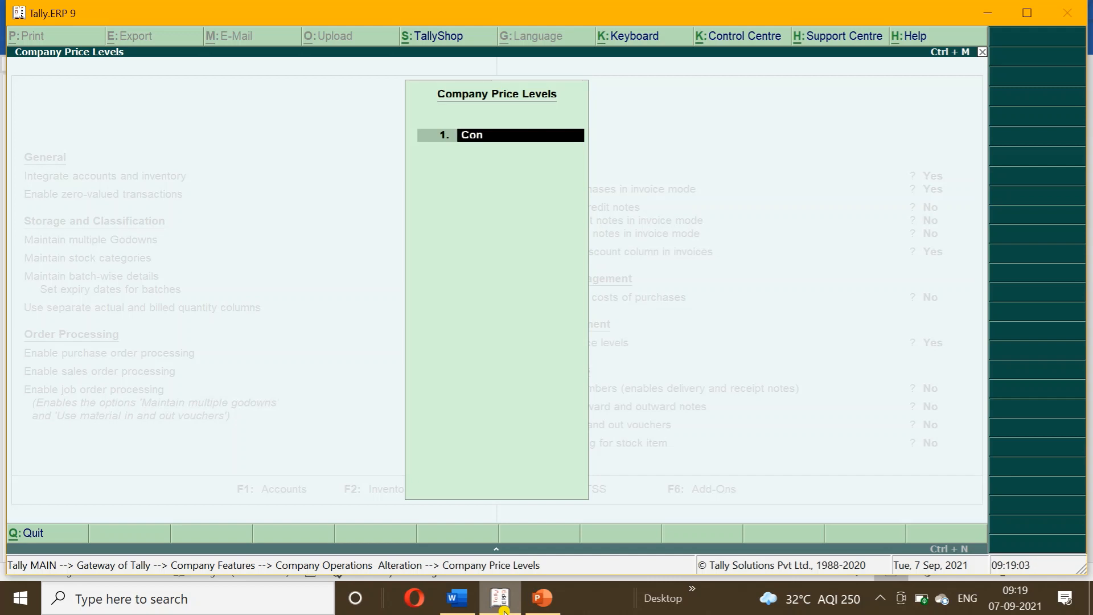
text(sumer)
key(Return)
text(R)
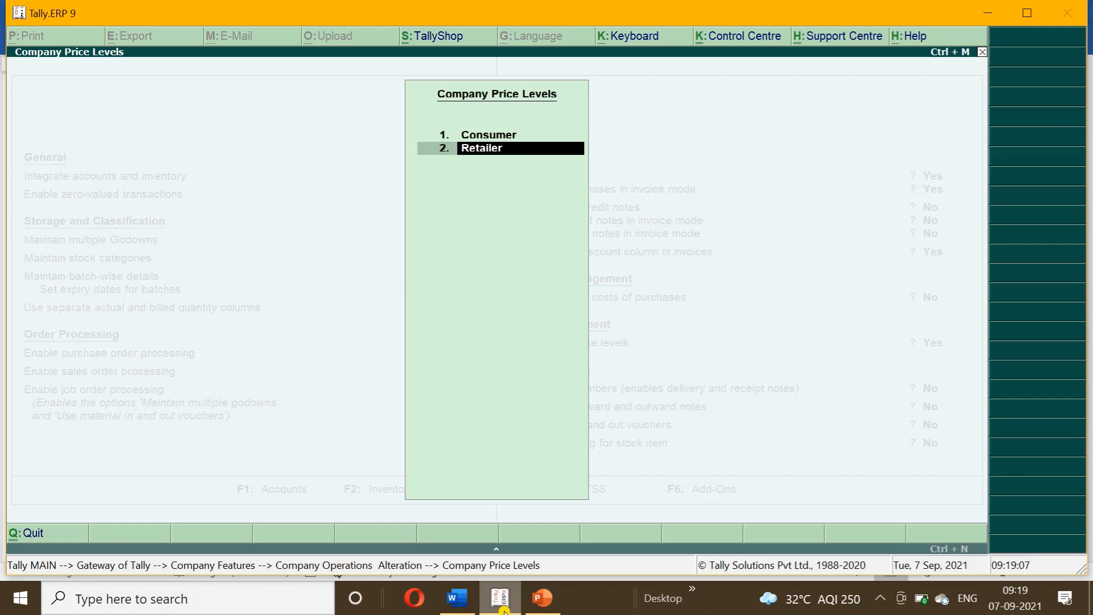
key(Return)
text(Whole Seller)
key(Return)
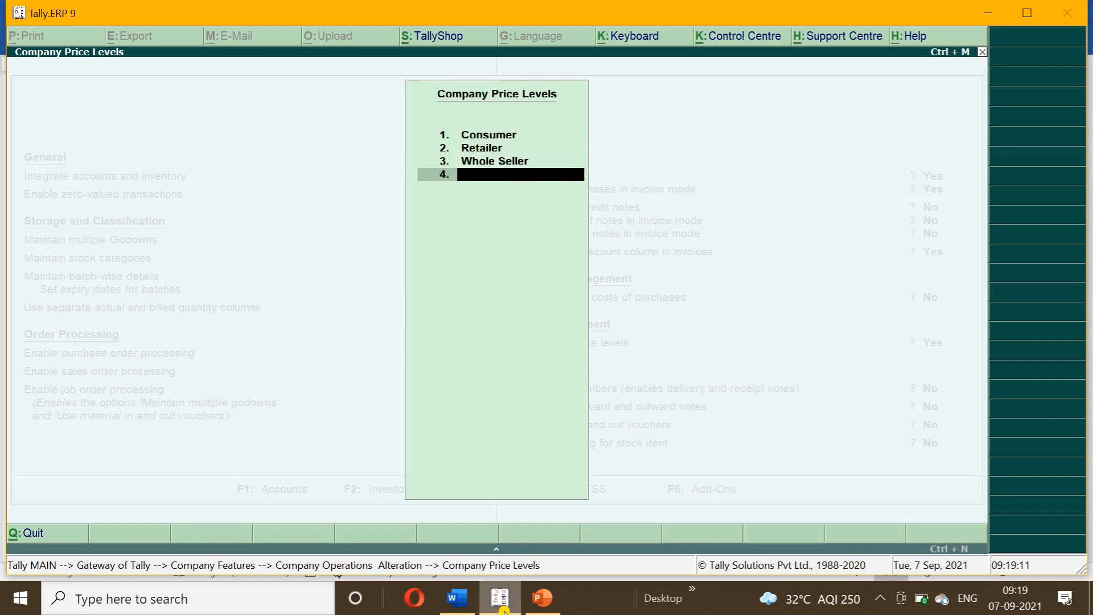
key(Return)
key(Return)
key(Return)
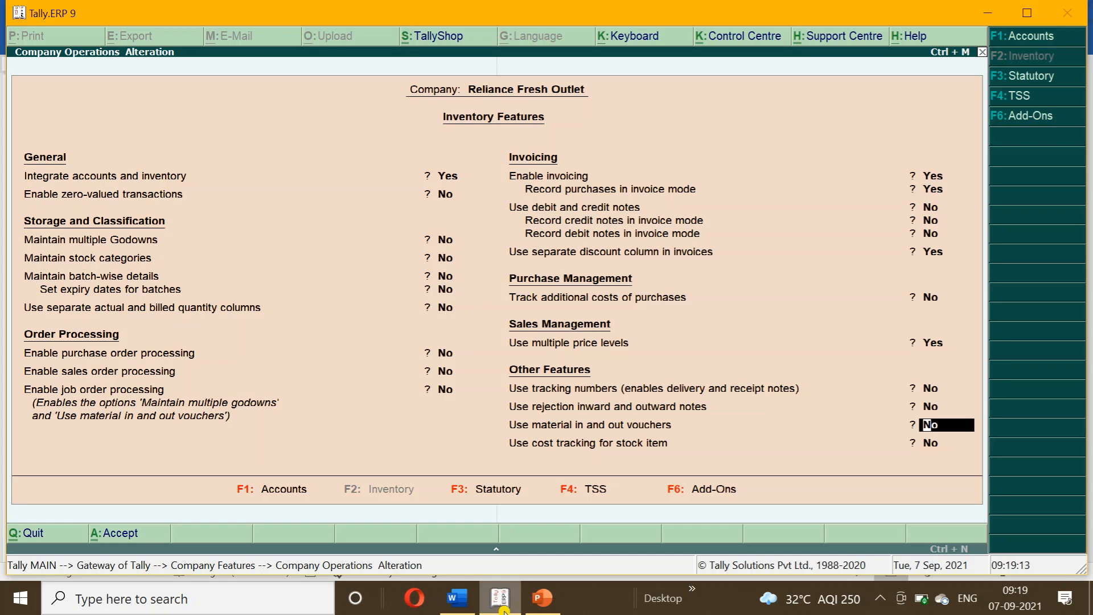
key(ctrl+a)
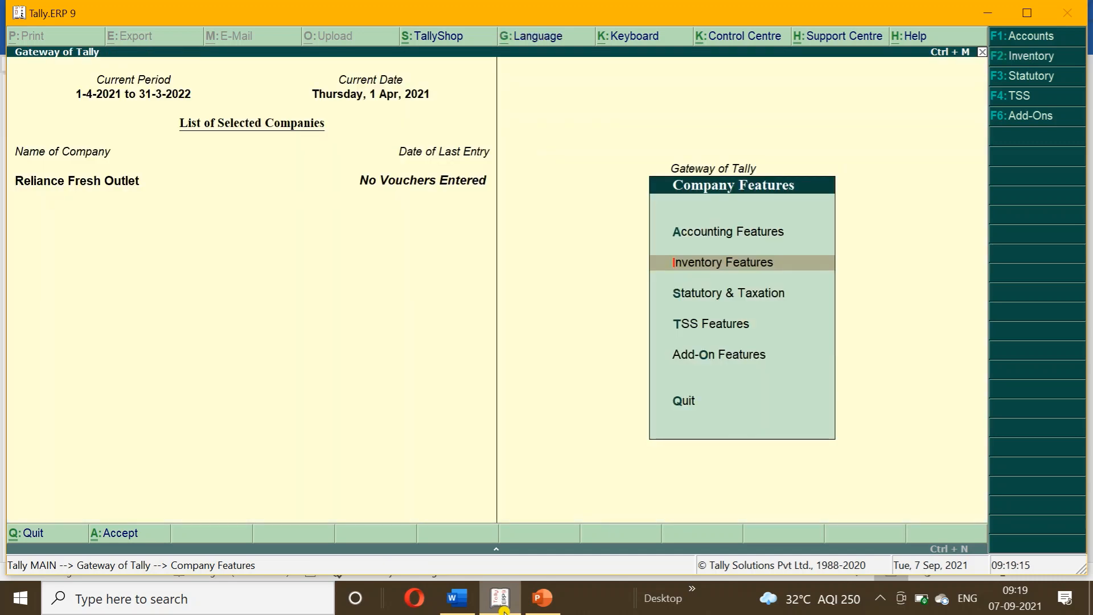
Review the list of items purchased in cash on 1 May 2021 in the Word assignment
click(457, 597)
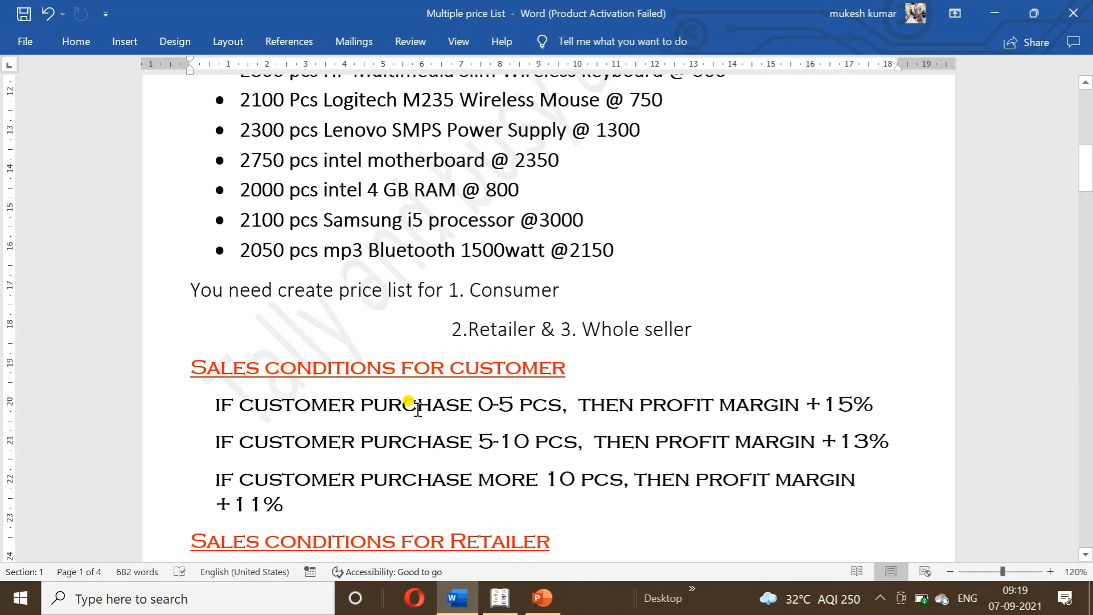
drag(1085, 167, 1080, 129)
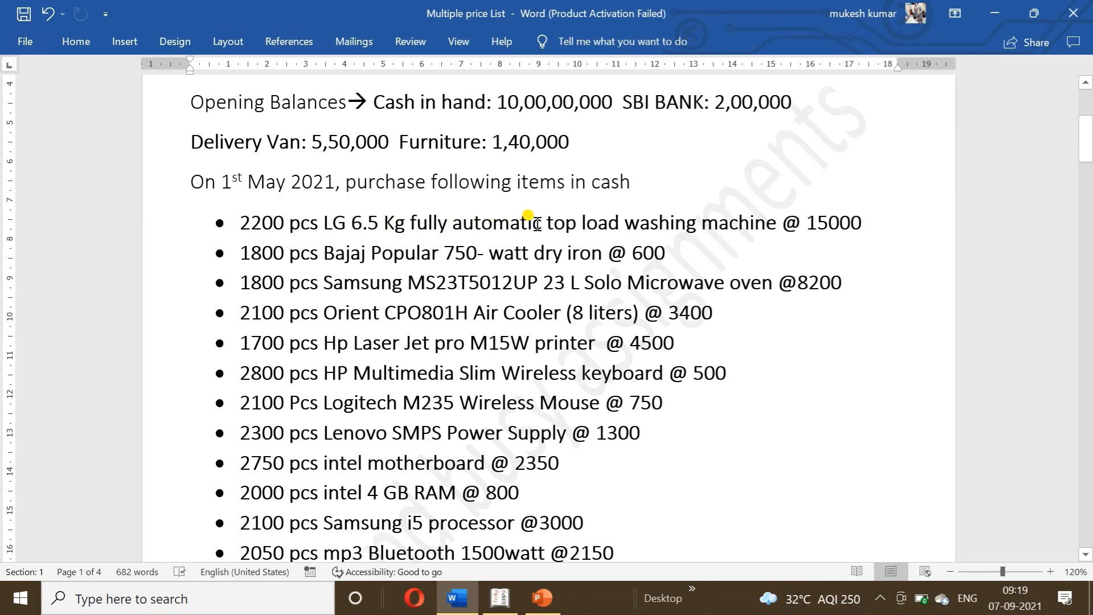
click(505, 604)
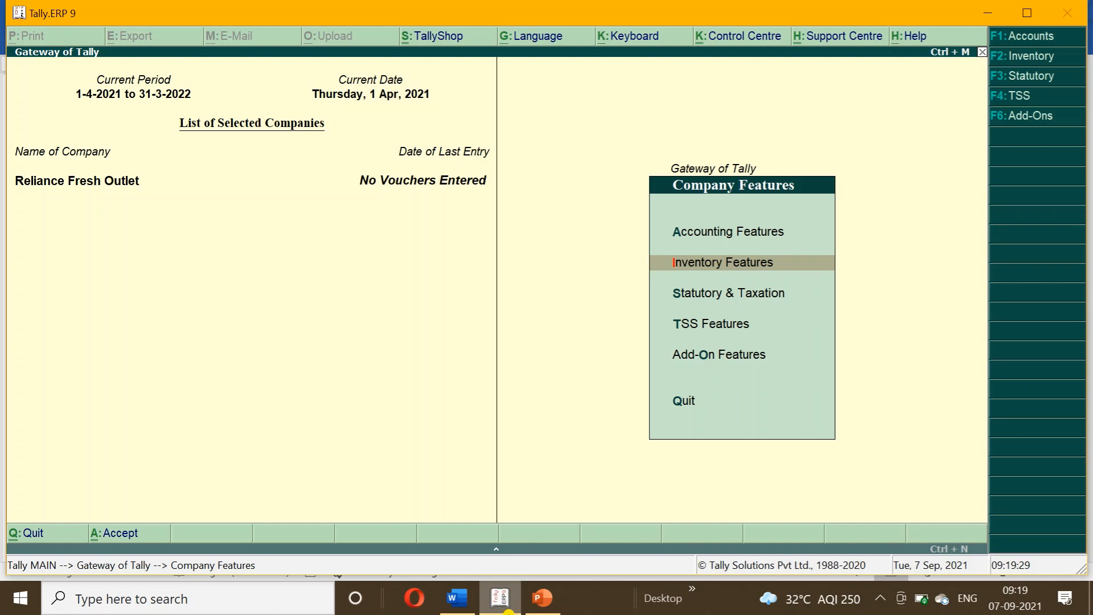
Leave the company features and open the creation form for a single stock group in the inventory masters
key(Up)
key(Escape)
key(Down)
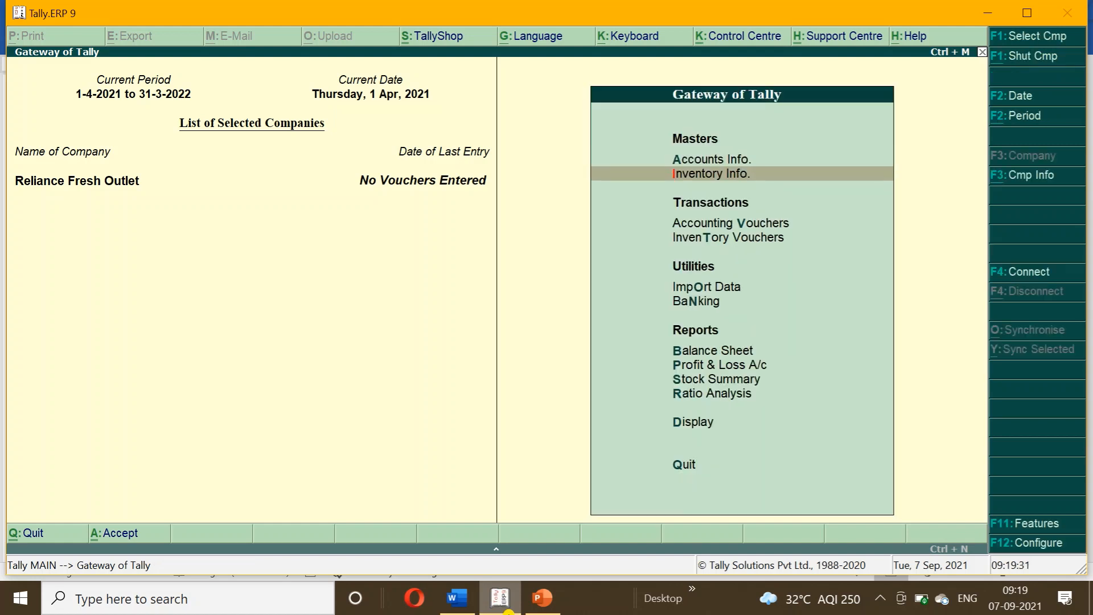
key(Return)
key(Up)
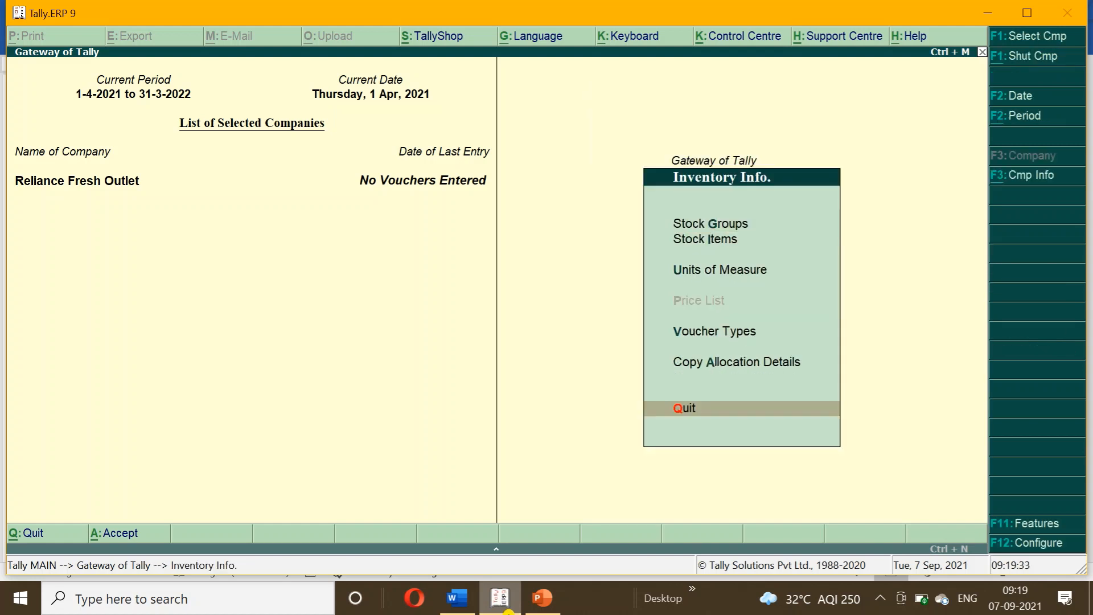
key(Up)
key(Up)
key(Up)
key(Up)
key(Up)
key(Return)
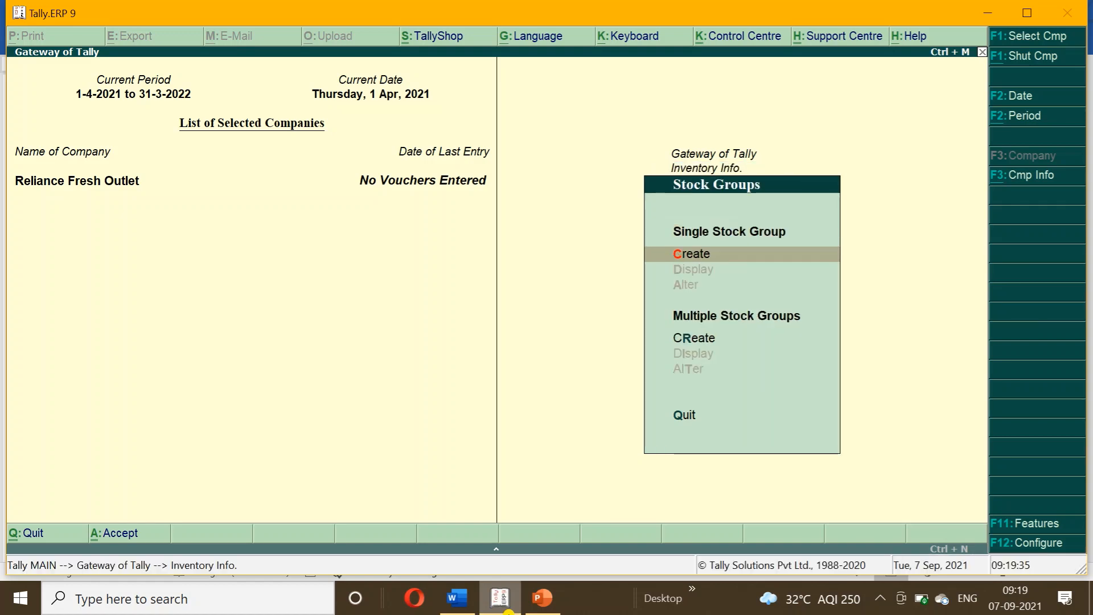
key(Return)
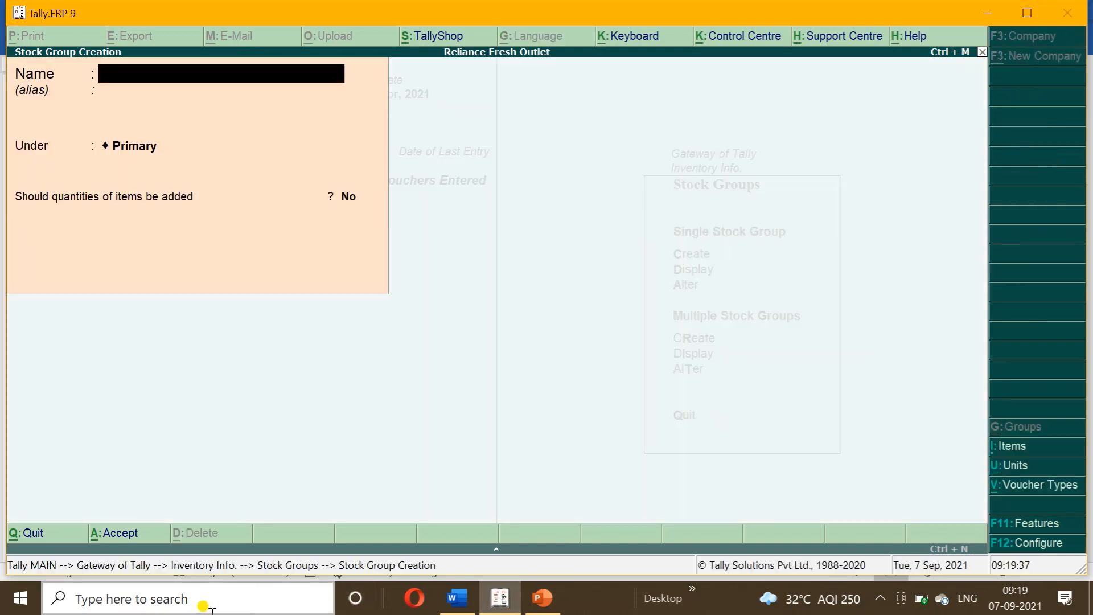
Name the stock group Electronic under Primary, save it and return to the inventory masters
click(457, 603)
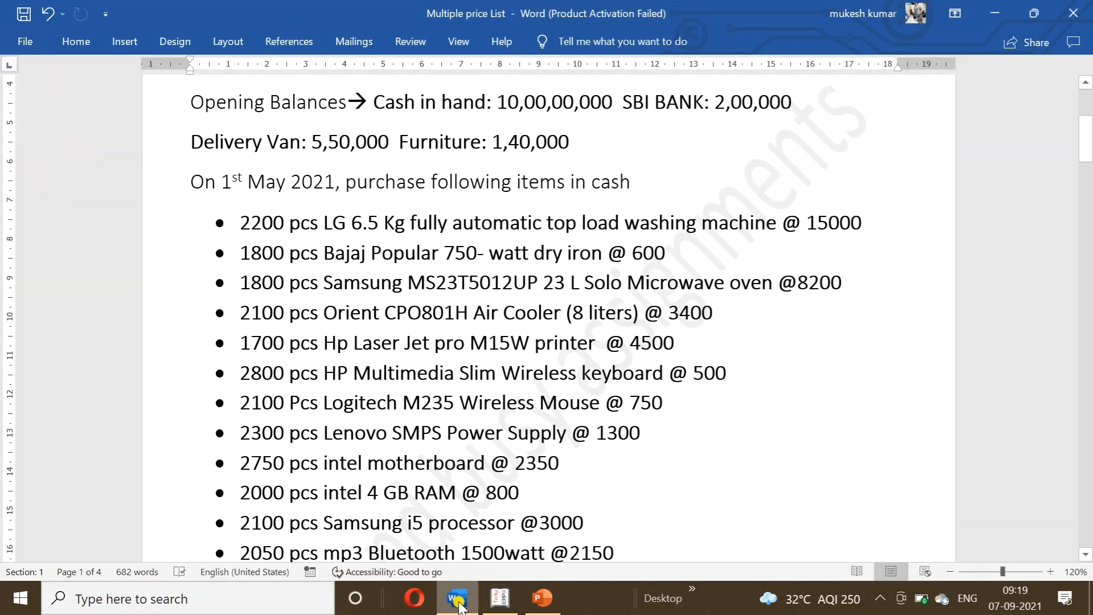
click(457, 602)
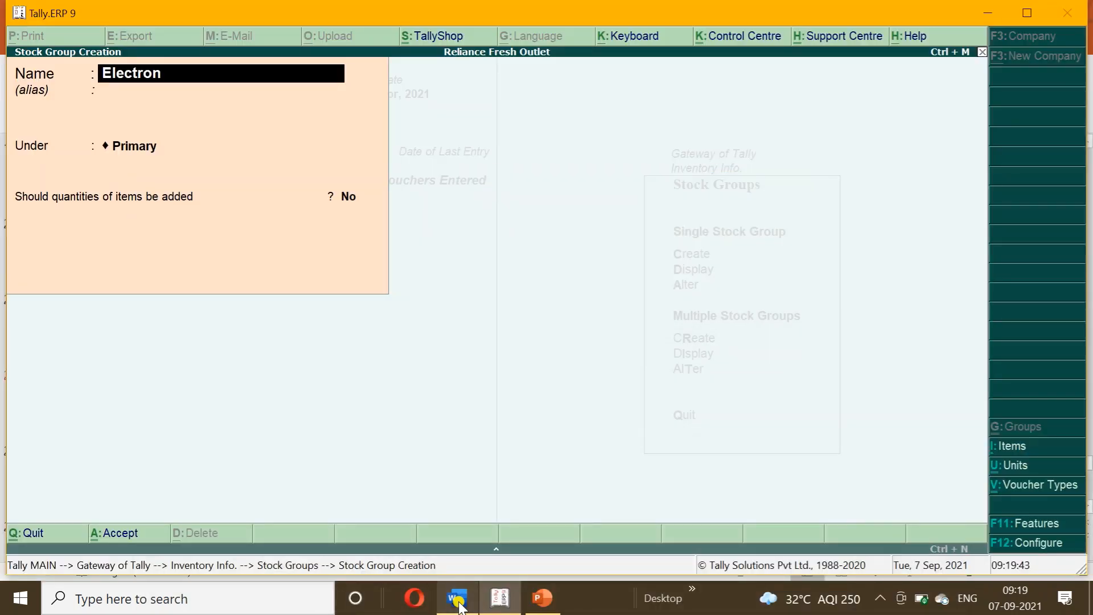
key(Return)
key(Return)
key(Return)
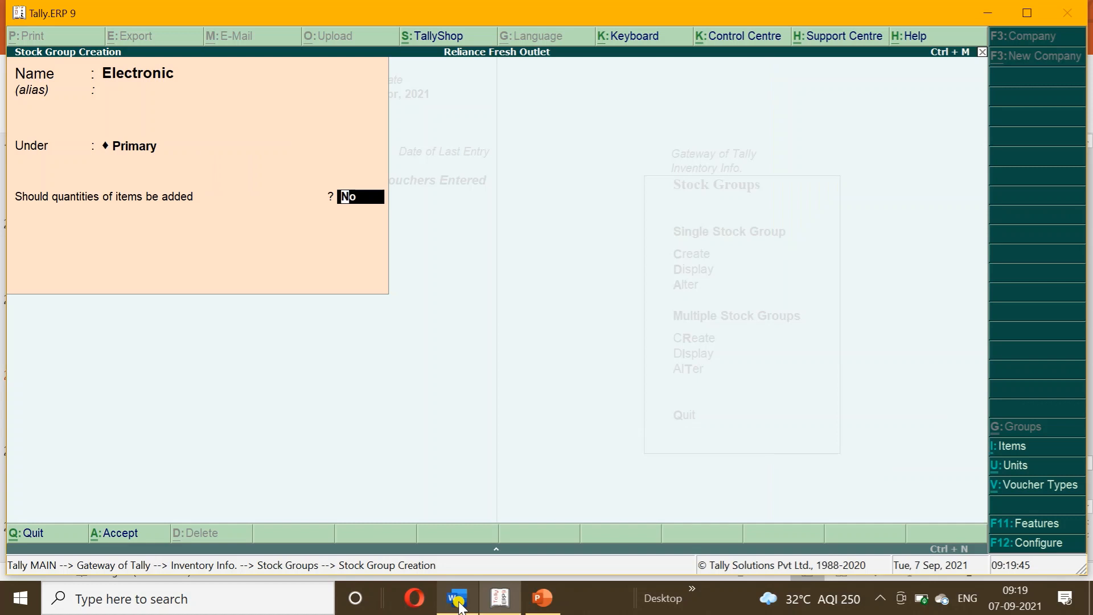
key(Escape)
key(Escape)
key(y)
key(Escape)
Create a simple unit of measure with symbol pcs, formal name Pieces and 0 decimal places
key(Down)
key(Down)
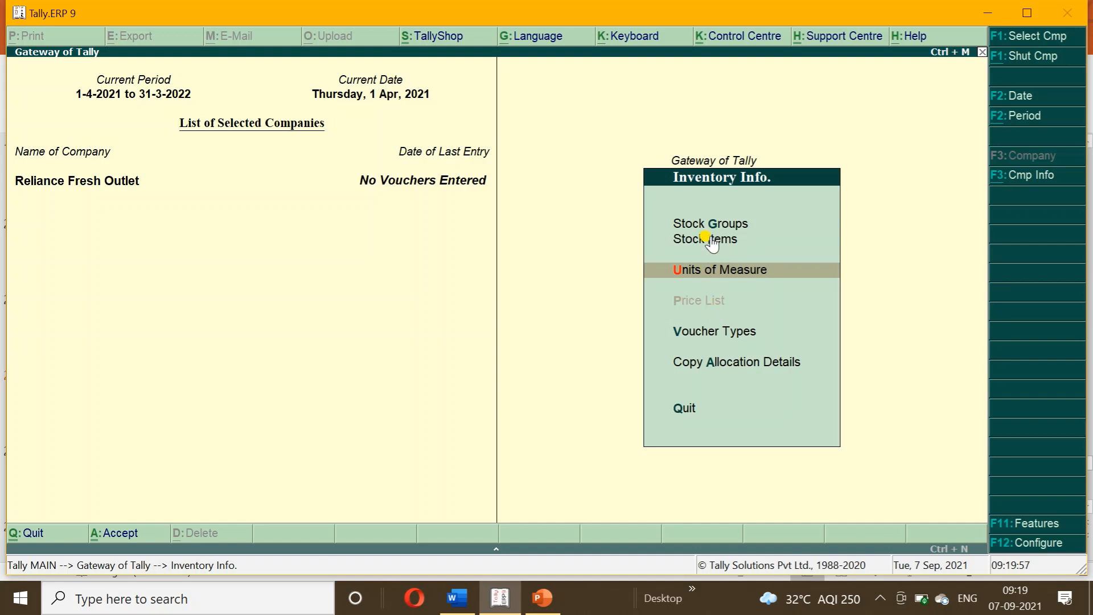
key(Return)
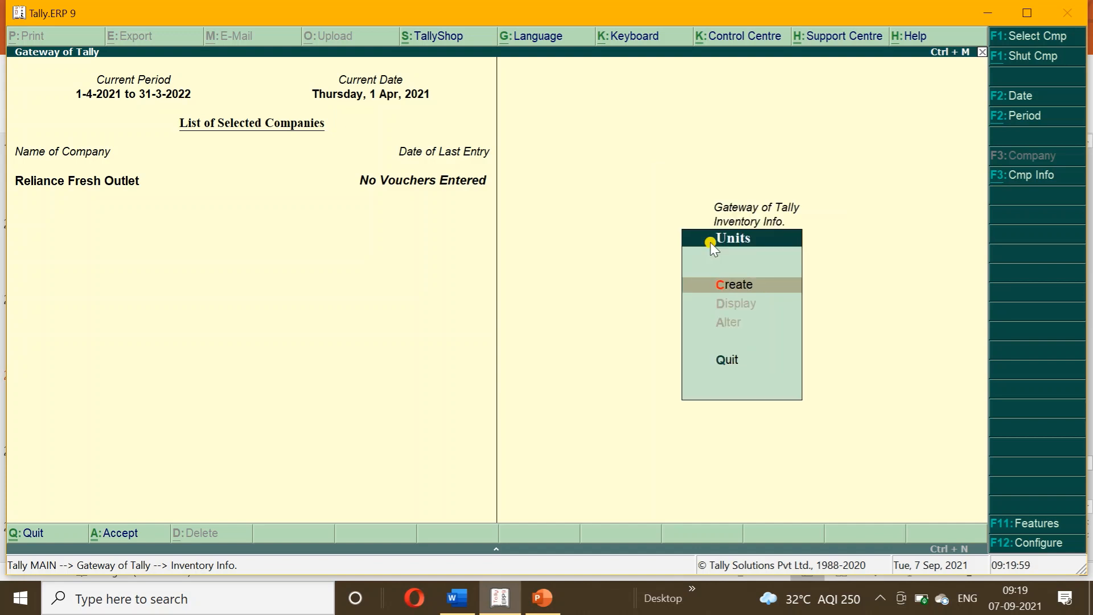
key(Return)
text(pcs)
key(Return)
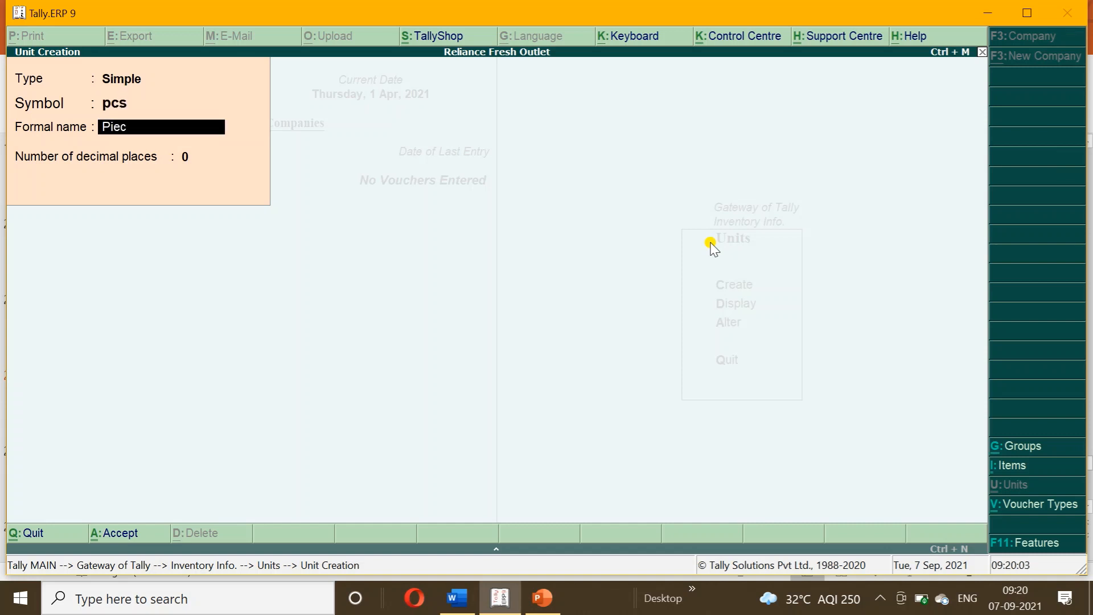
key(Return)
key(Return)
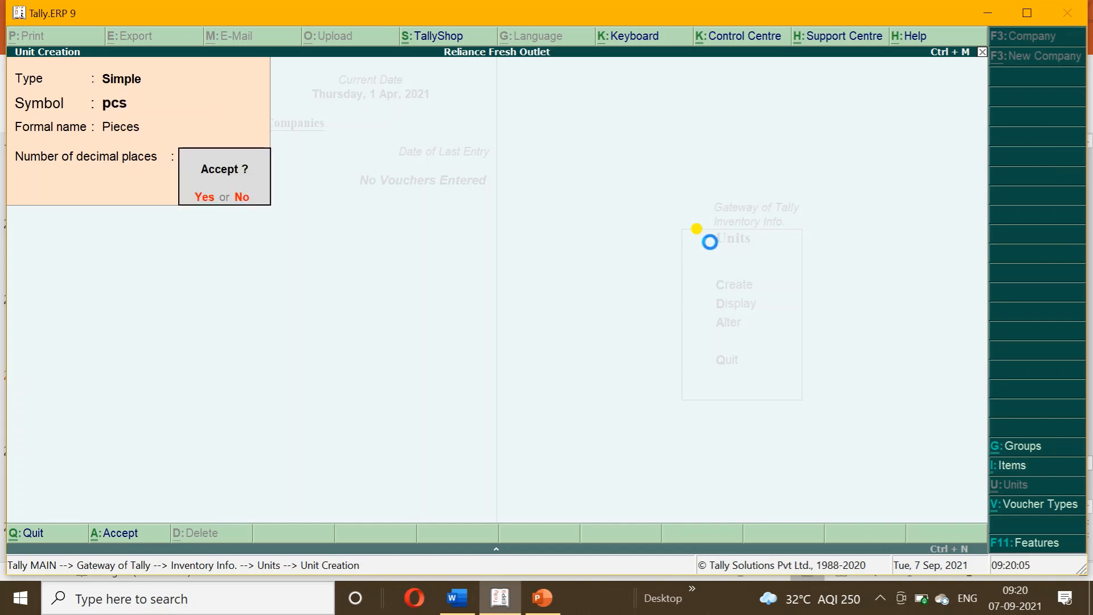
key(Return)
key(Escape)
key(Return)
key(Escape)
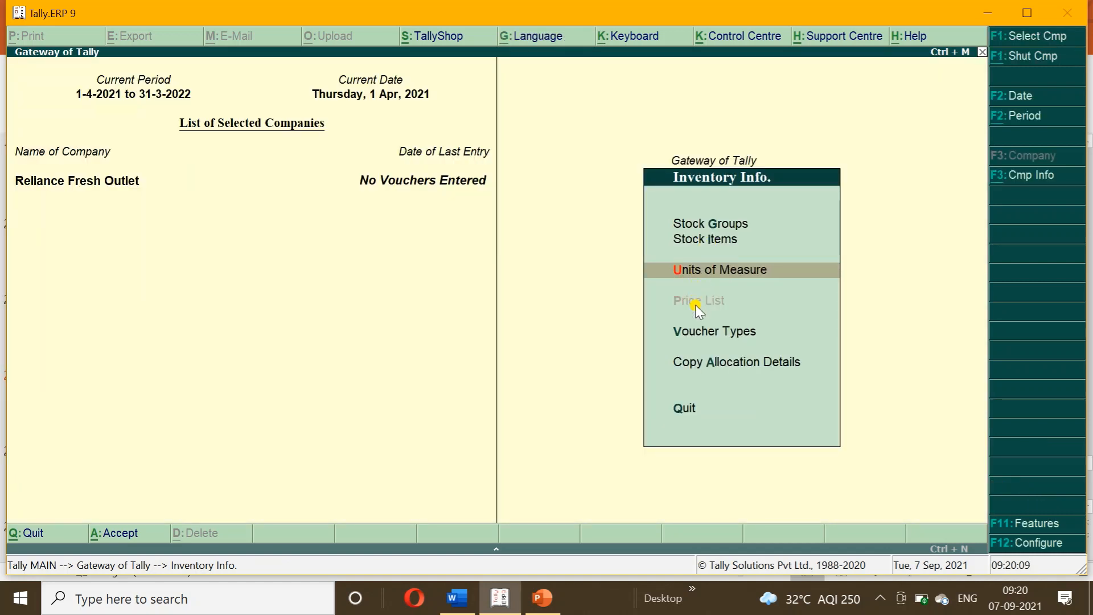
Check the item list in the Word assignment and open the creation form for multiple stock items in Tally
key(Up)
key(Return)
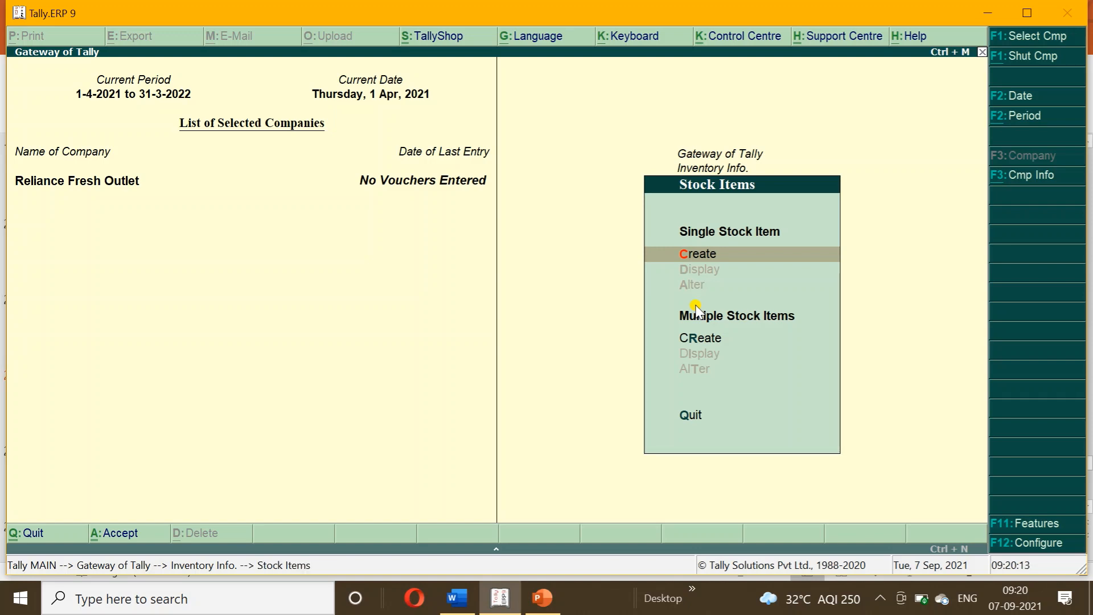
click(457, 597)
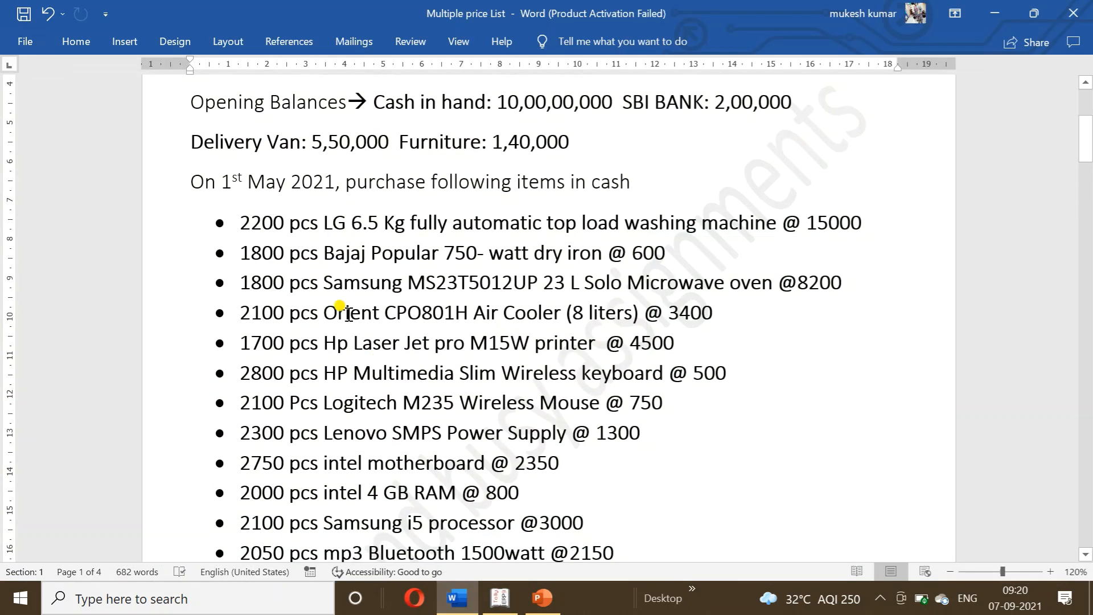
click(516, 594)
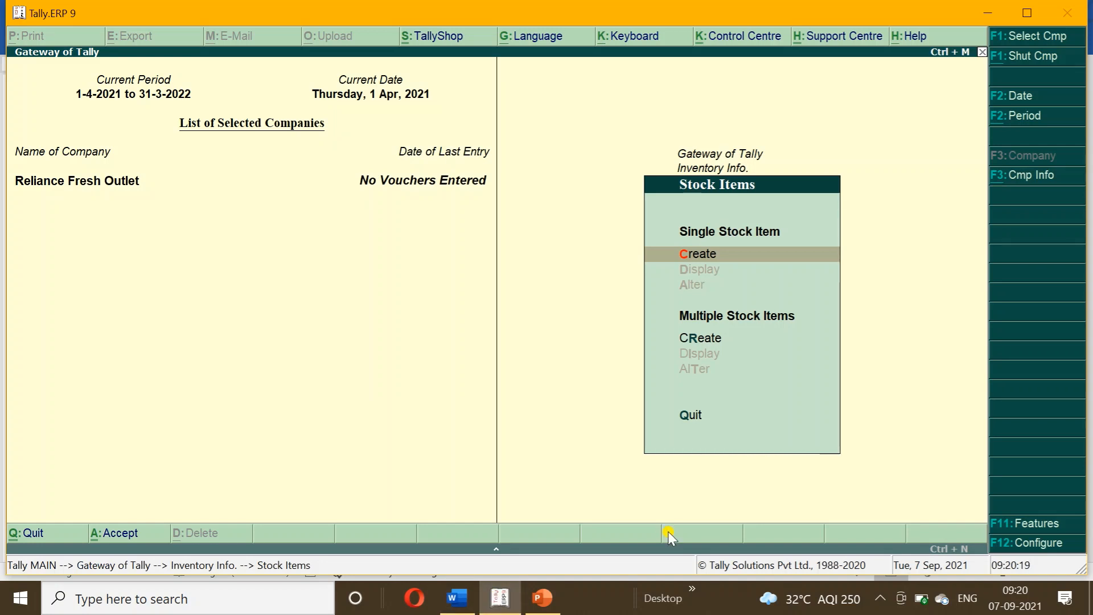
key(Down)
key(Return)
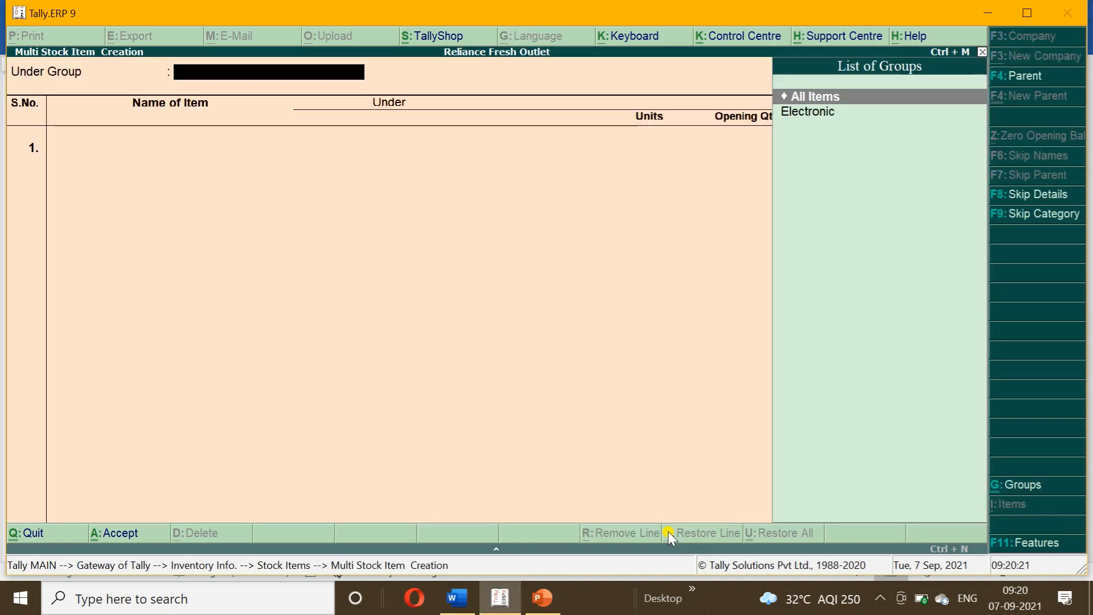
With All Items as the group, copy "LG 6.5 Kg fully automatic top load washing machine" from the Word assignment into Tally's first item name
key(Return)
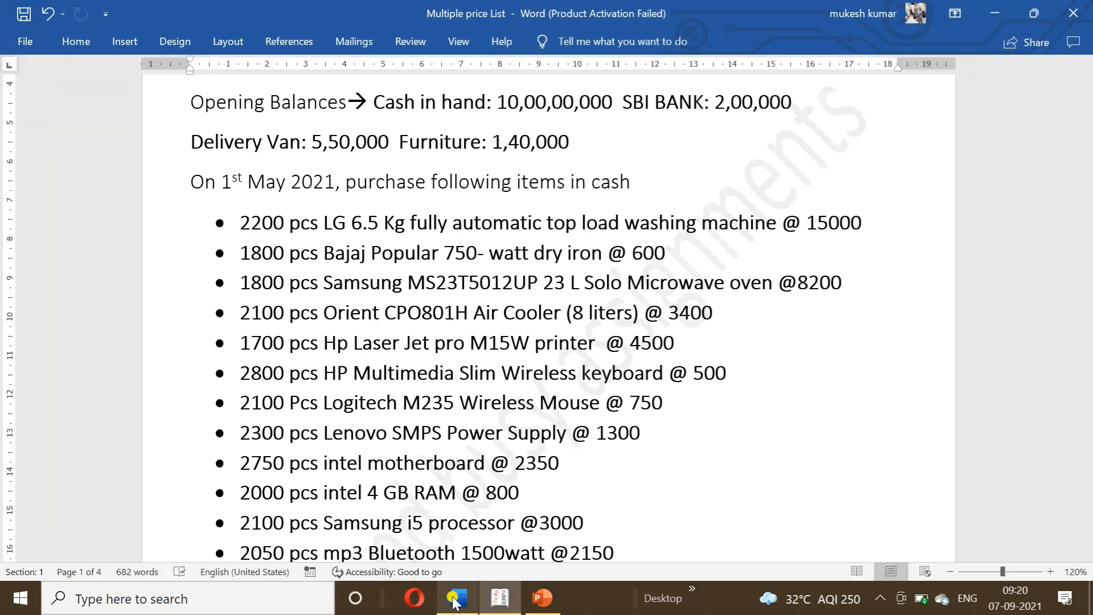
click(457, 597)
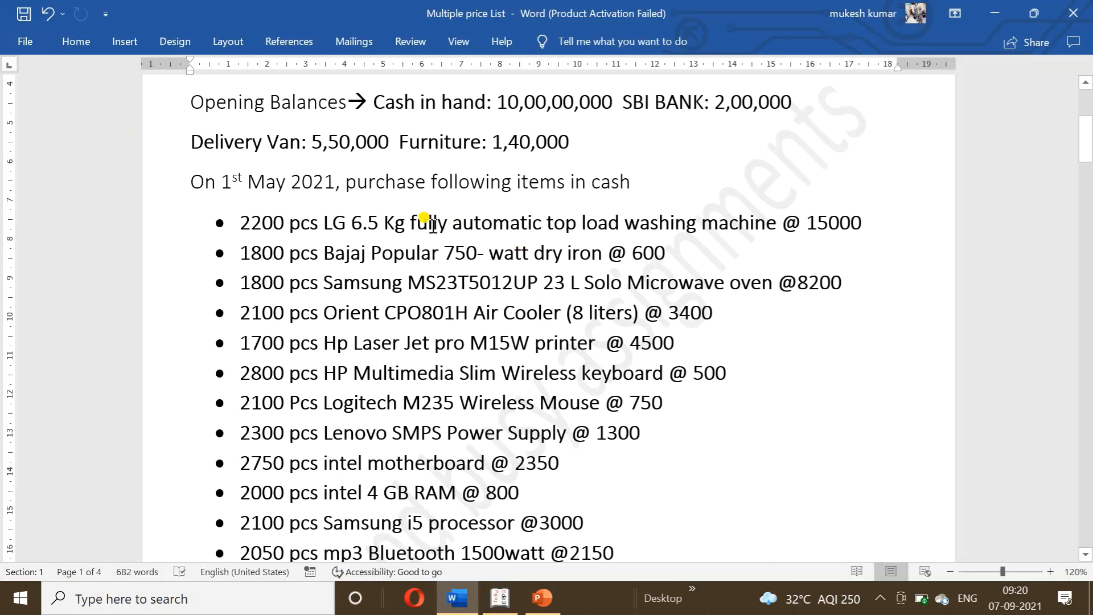
drag(328, 223, 763, 207)
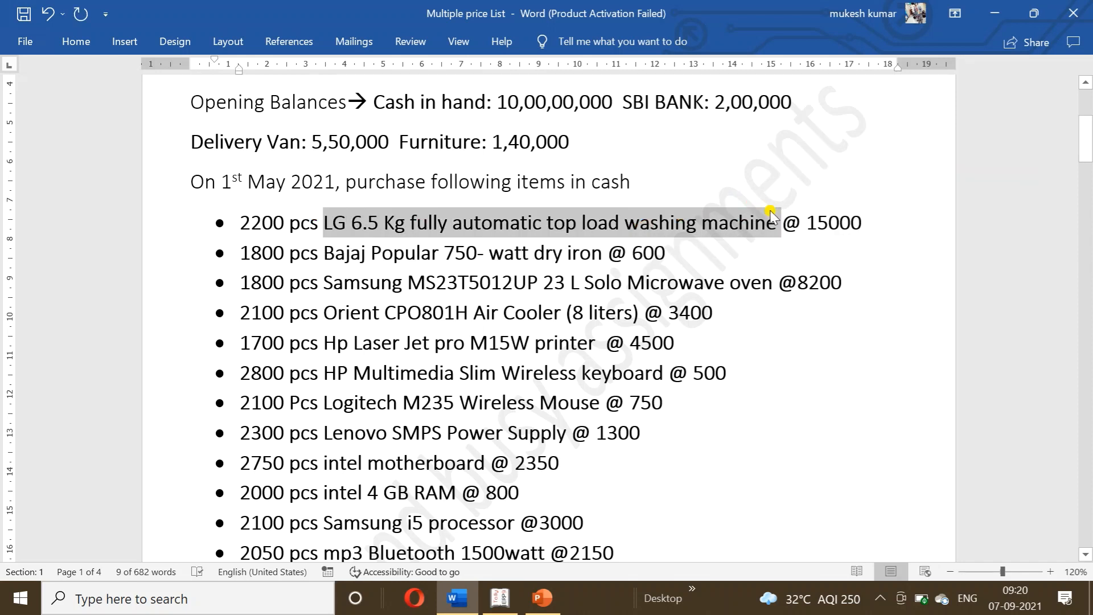
click(508, 600)
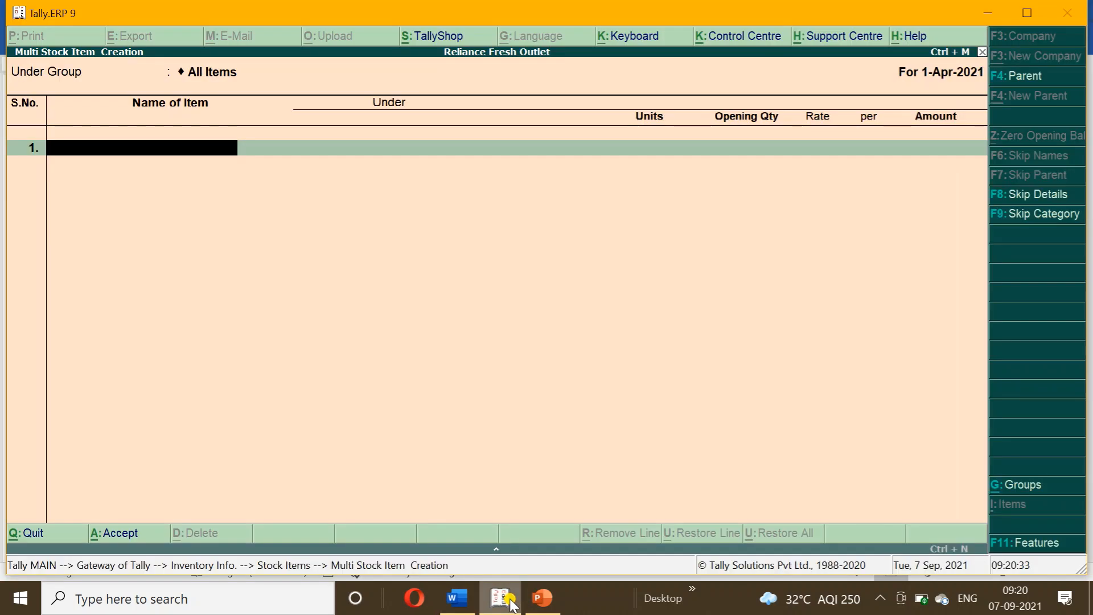
key(ctrl+alt+v)
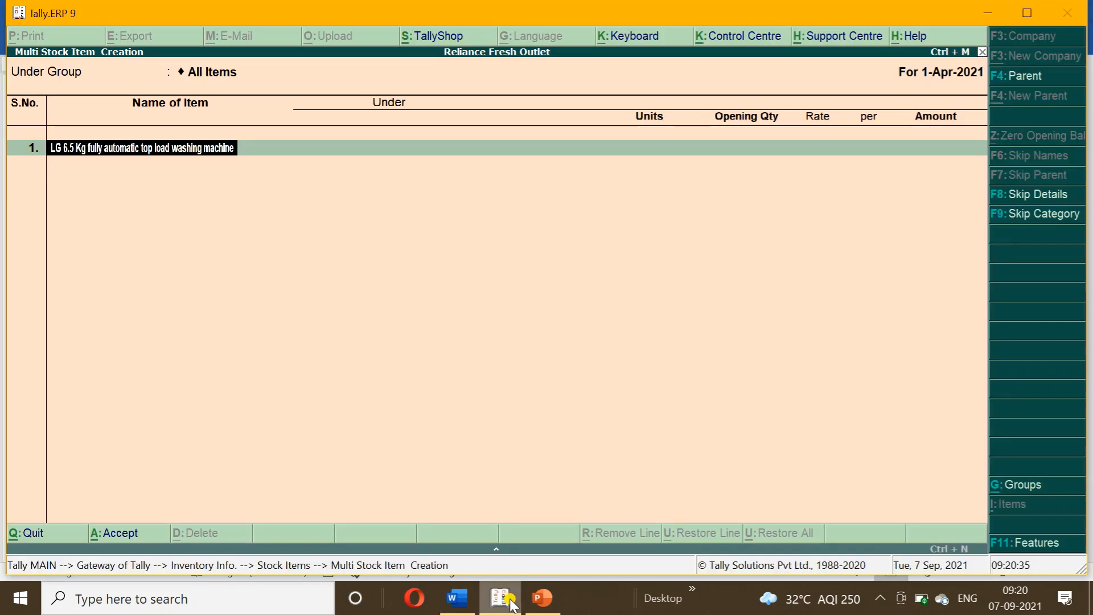
key(Return)
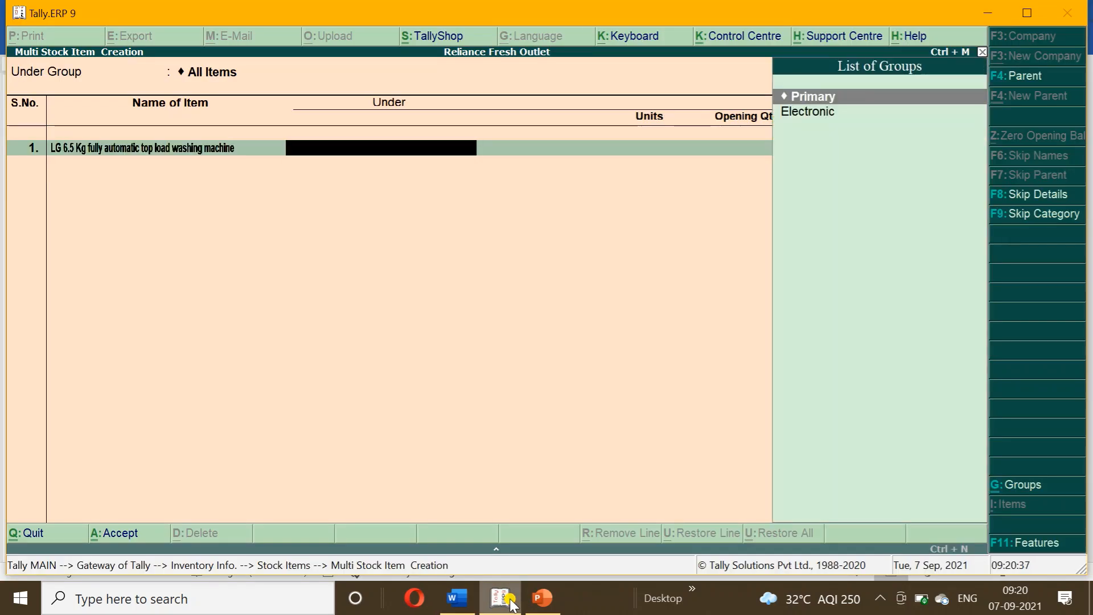
Place the washing machine item under the Electronic group with pcs as its unit
key(Down)
key(Return)
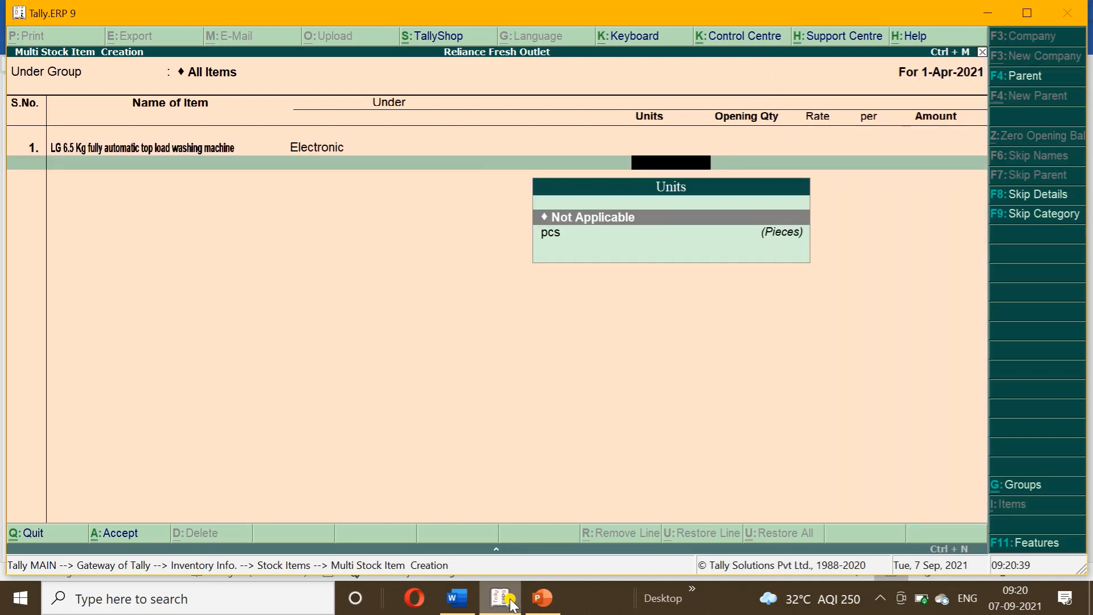
key(Down)
key(Return)
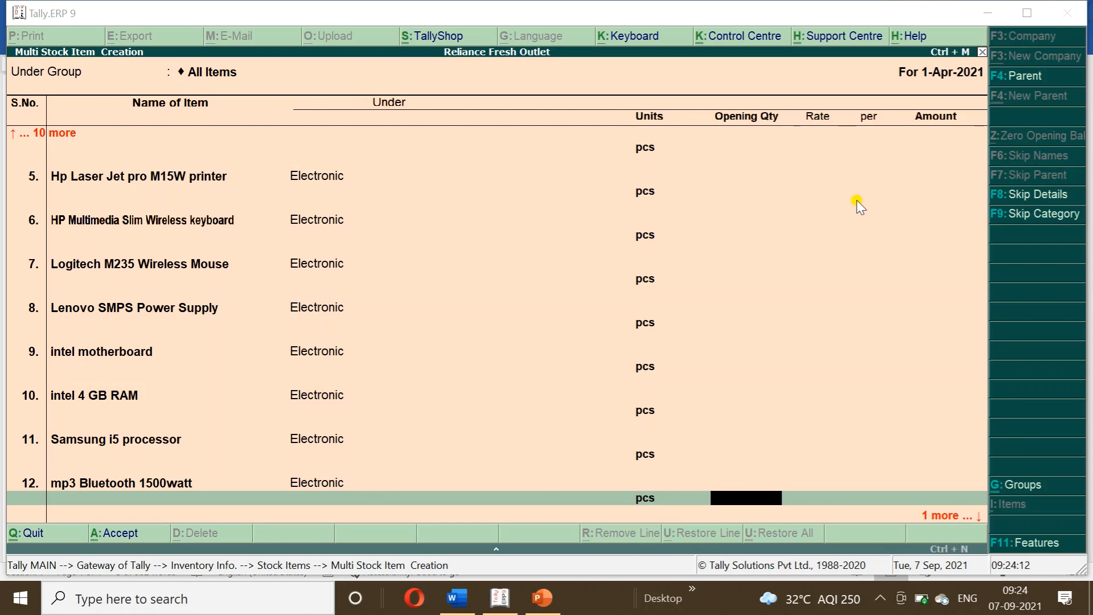
Compare the stock item entries in Tally with the Word assignment's list, going back to the start of the form
click(457, 597)
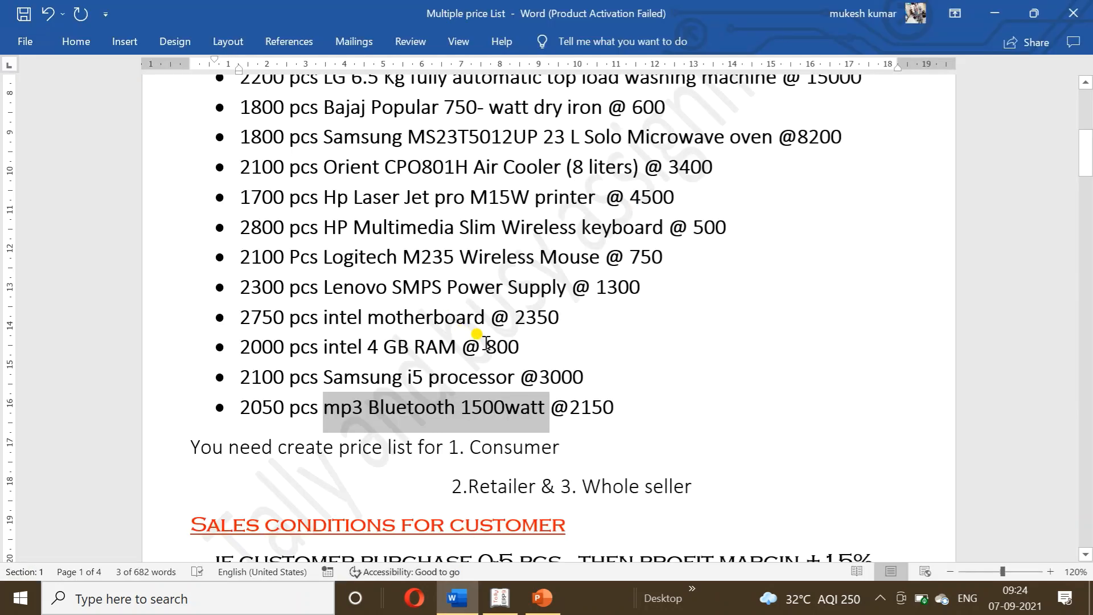
click(499, 598)
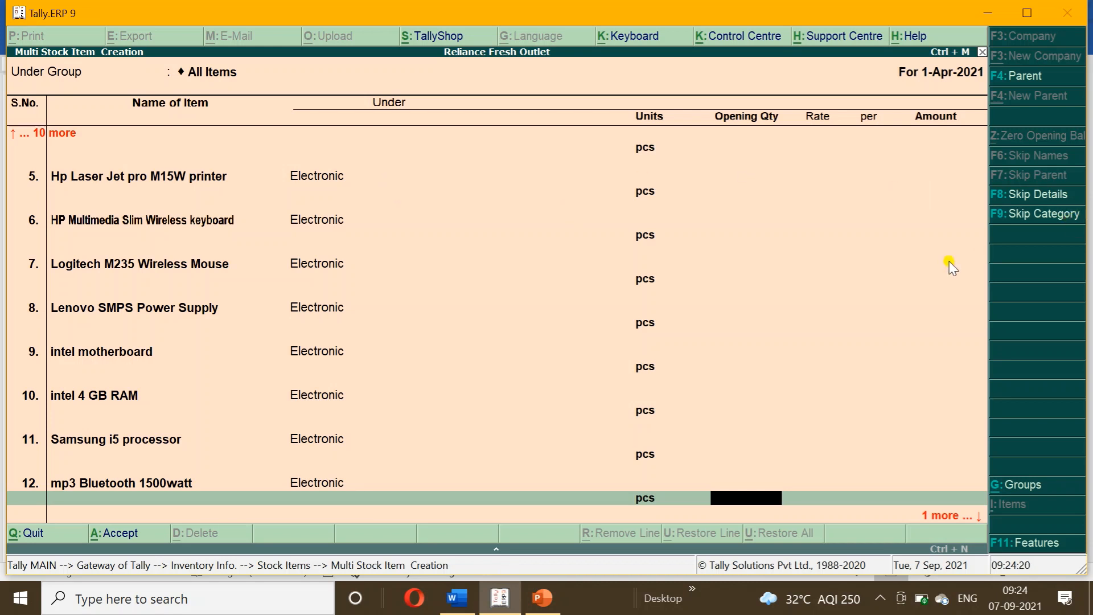
key(Up)
key(Up)
key(Up)
key(Up)
key(Up)
key(Up)
key(Up)
key(Up)
key(Up)
key(Up)
key(Up)
key(Up)
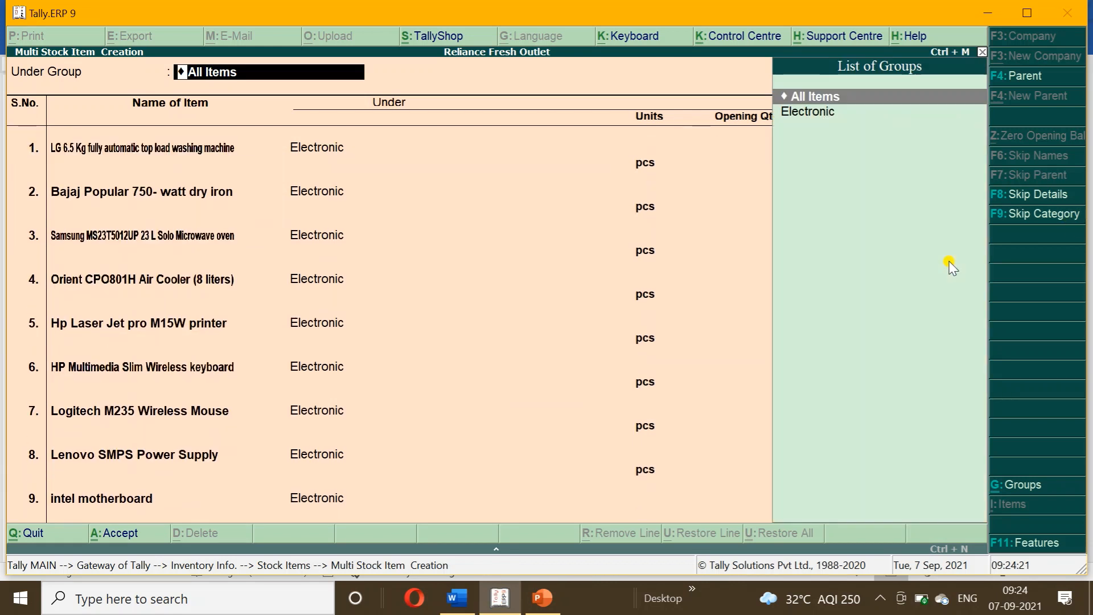
Save the multiple stock items and return to the inventory masters
key(Return)
key(Return)
key(Return)
key(Return)
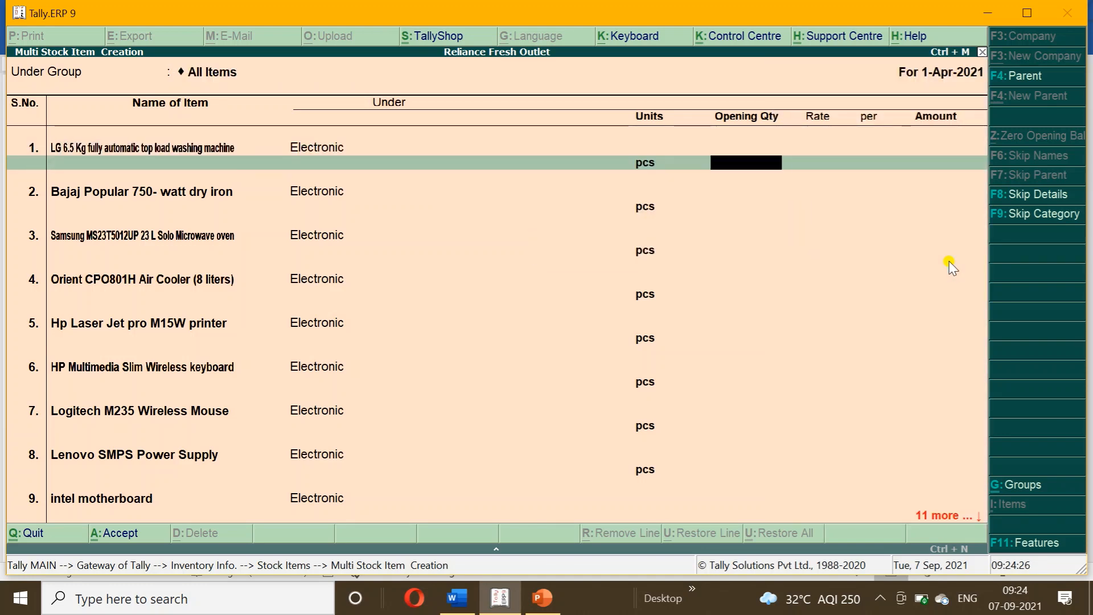
key(Escape)
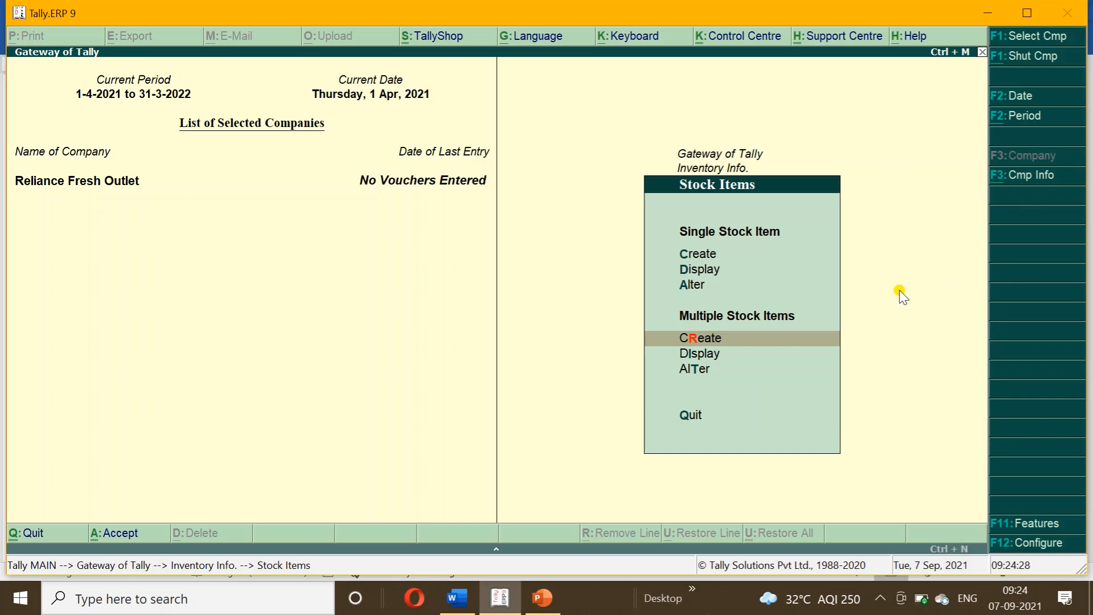
key(Escape)
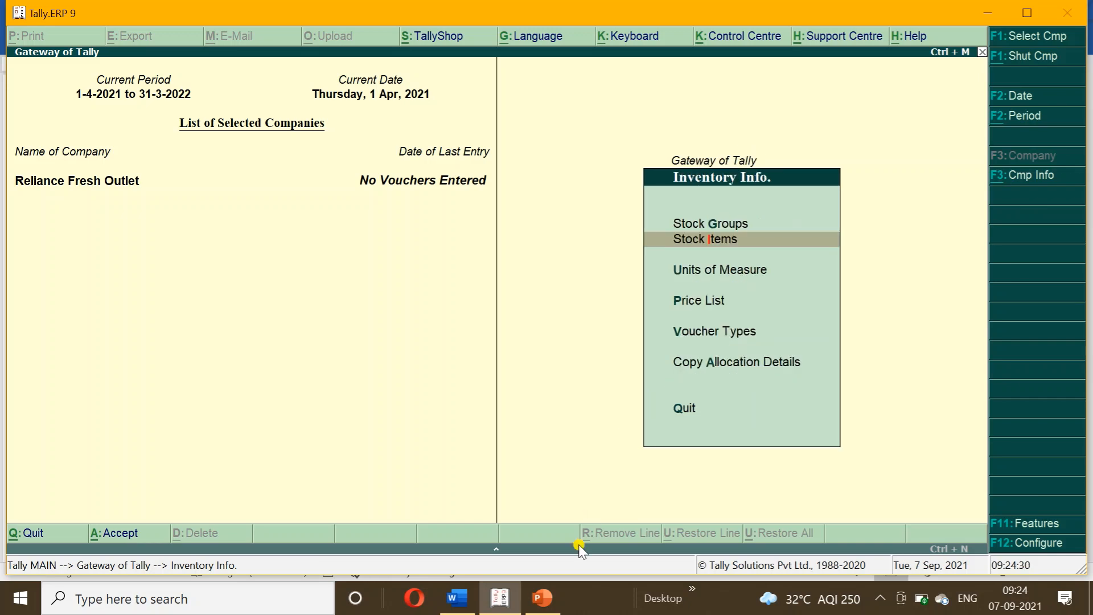
Check the purchase transaction in the Word assignment and open a new purchase voucher in Tally
click(457, 598)
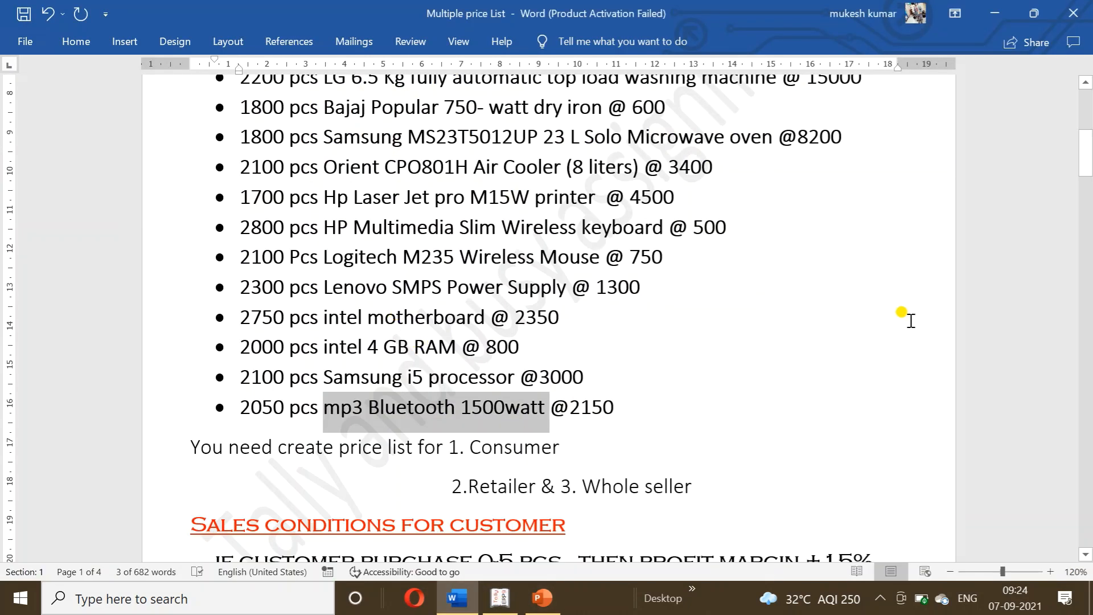
drag(1088, 149, 1087, 132)
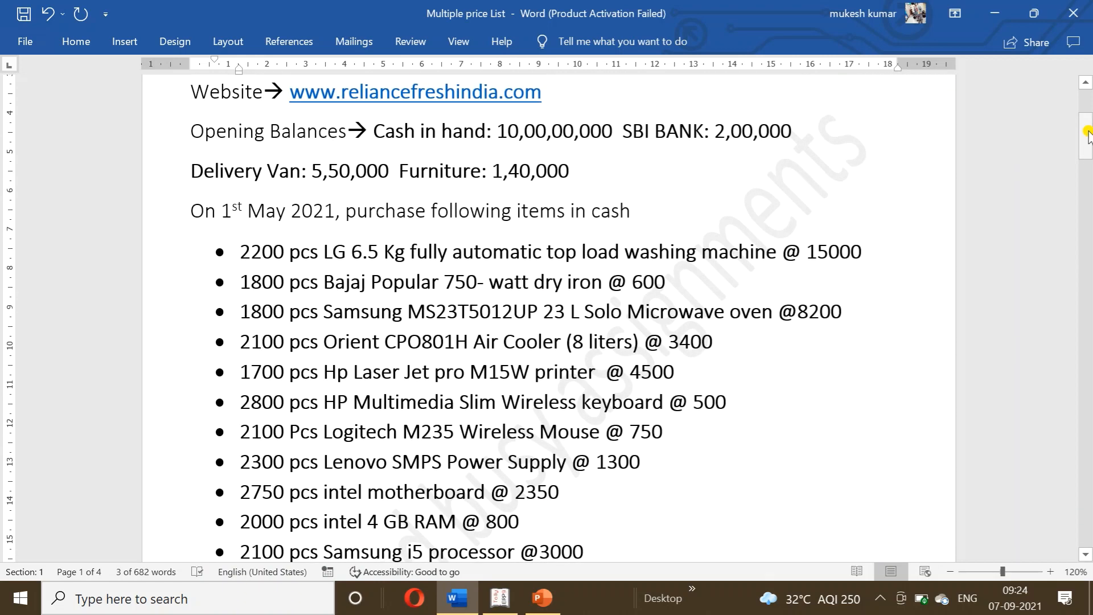
click(501, 598)
key(Escape)
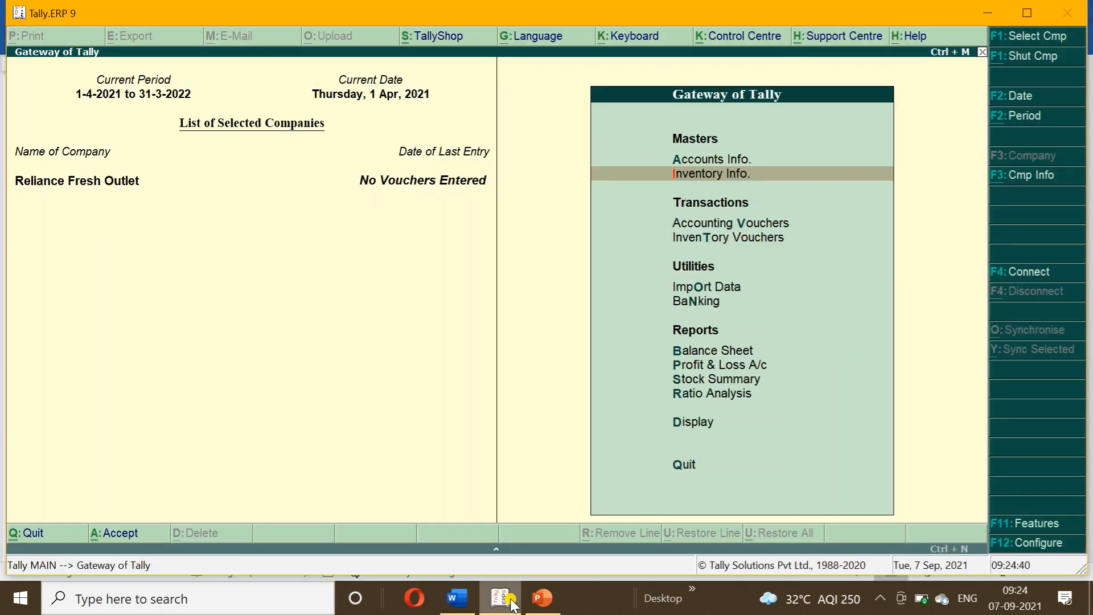
key(Down)
key(Return)
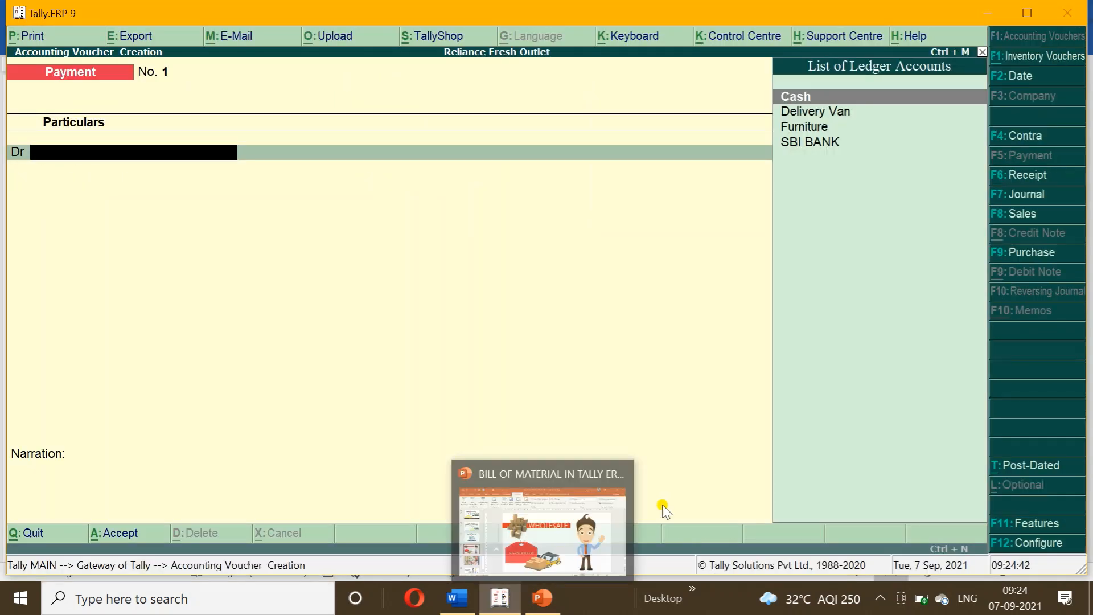
click(1024, 253)
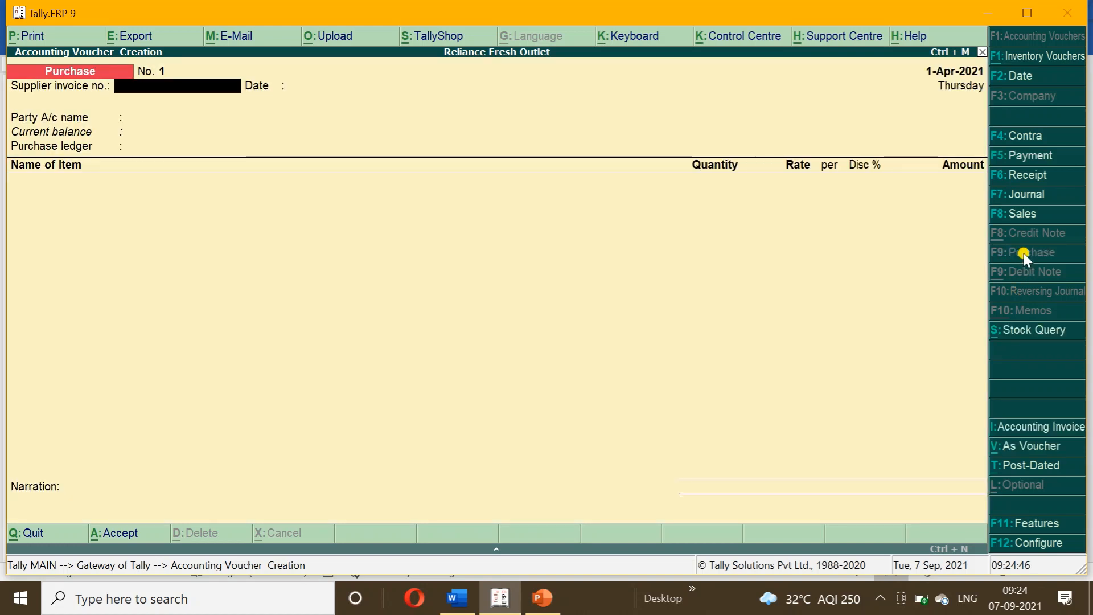
Fill in the purchase voucher header with supplier invoice no. 100, date 1-May-2021 and Cash as the party account
text(100)
key(Return)
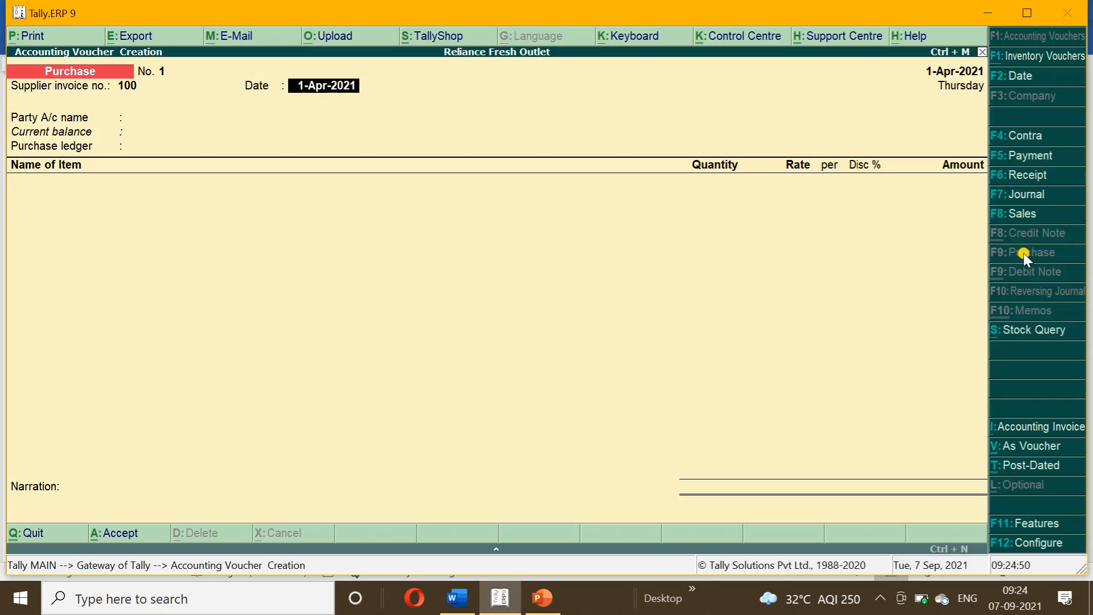
click(453, 598)
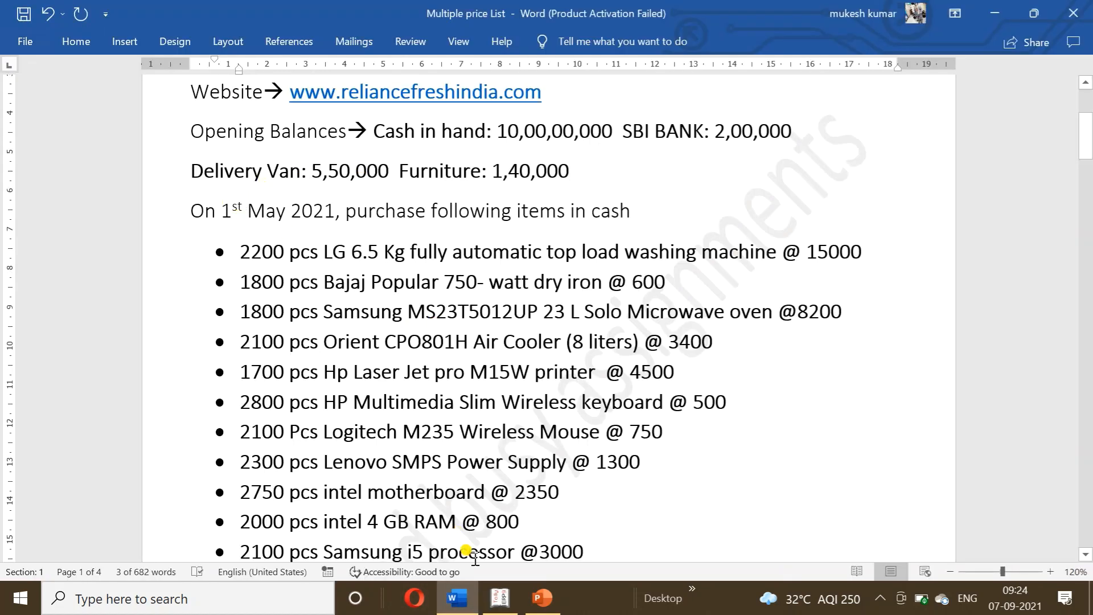
click(499, 597)
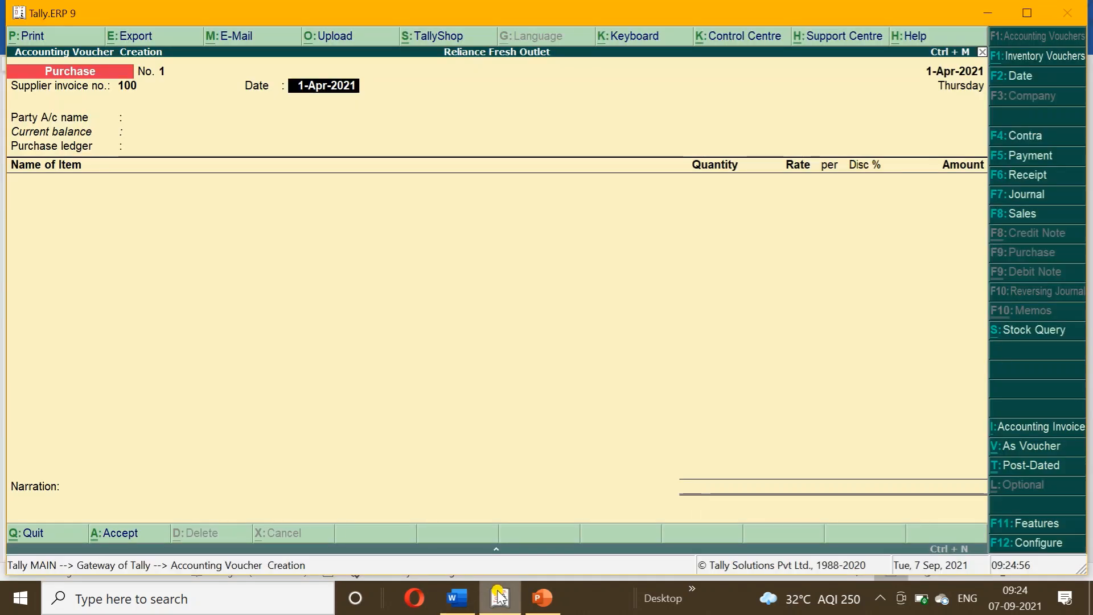
key(F2)
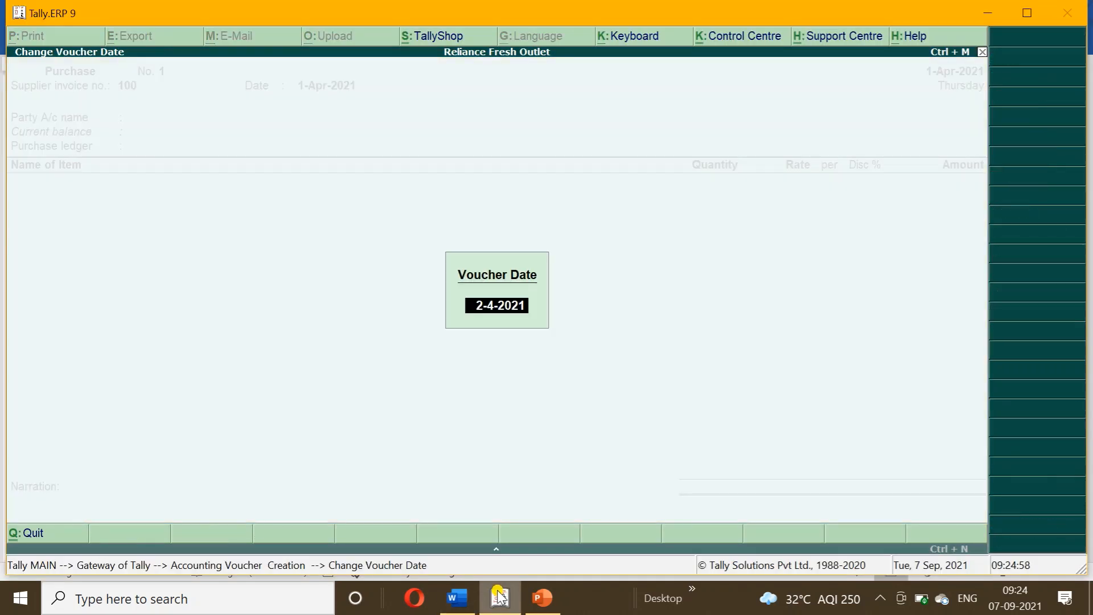
text(2)
text(-5)
key(Return)
text(1-5)
key(Return)
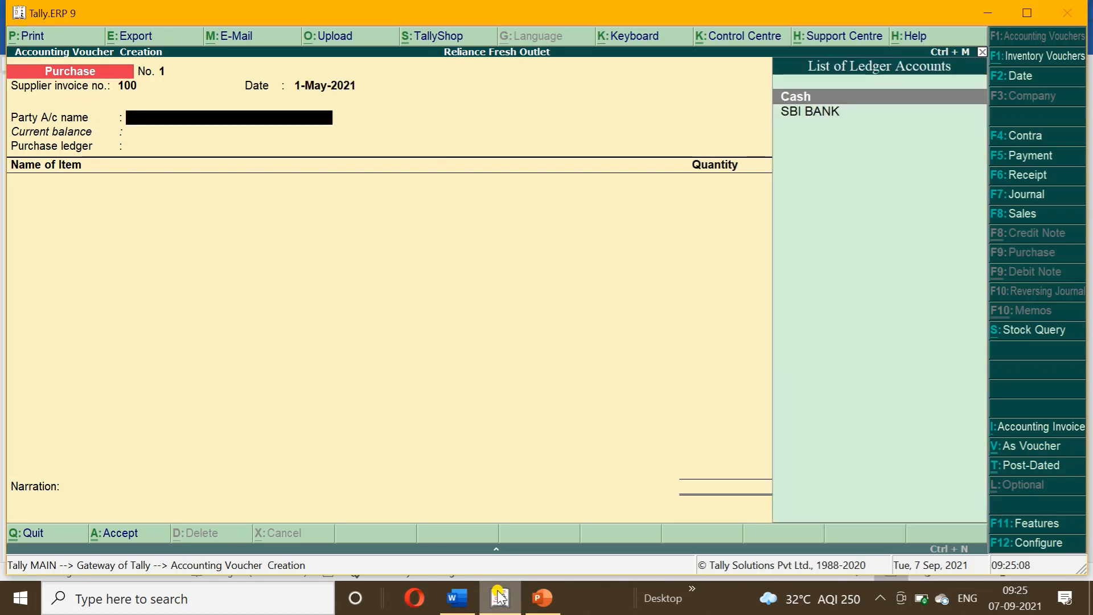
key(Return)
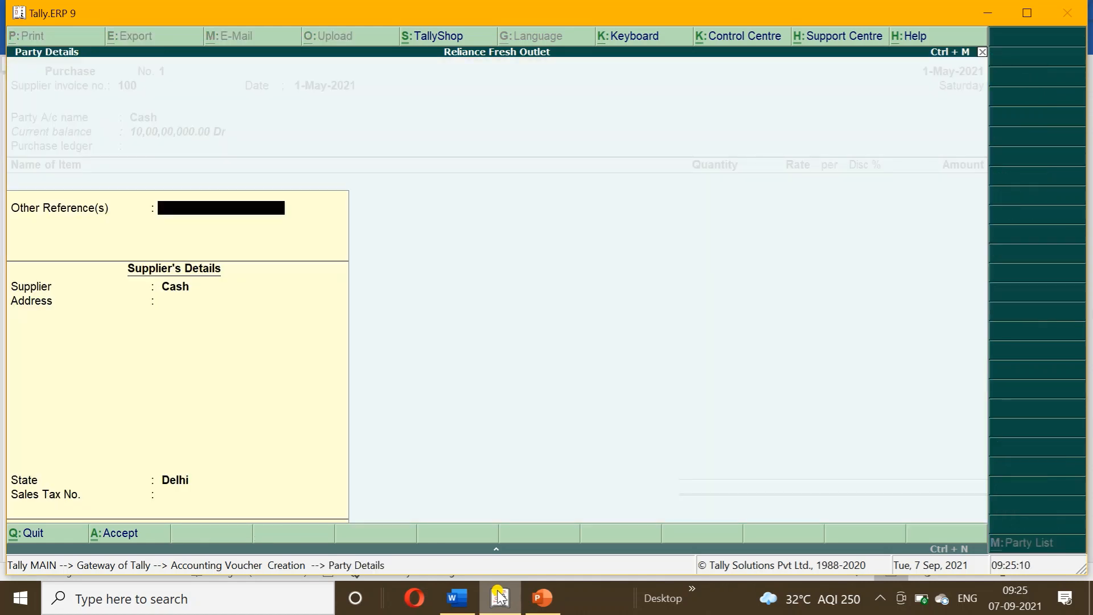
key(Return)
Create a ledger named Purchase under Purchase Accounts from within the voucher and use it as the purchase ledger
key(alt+c)
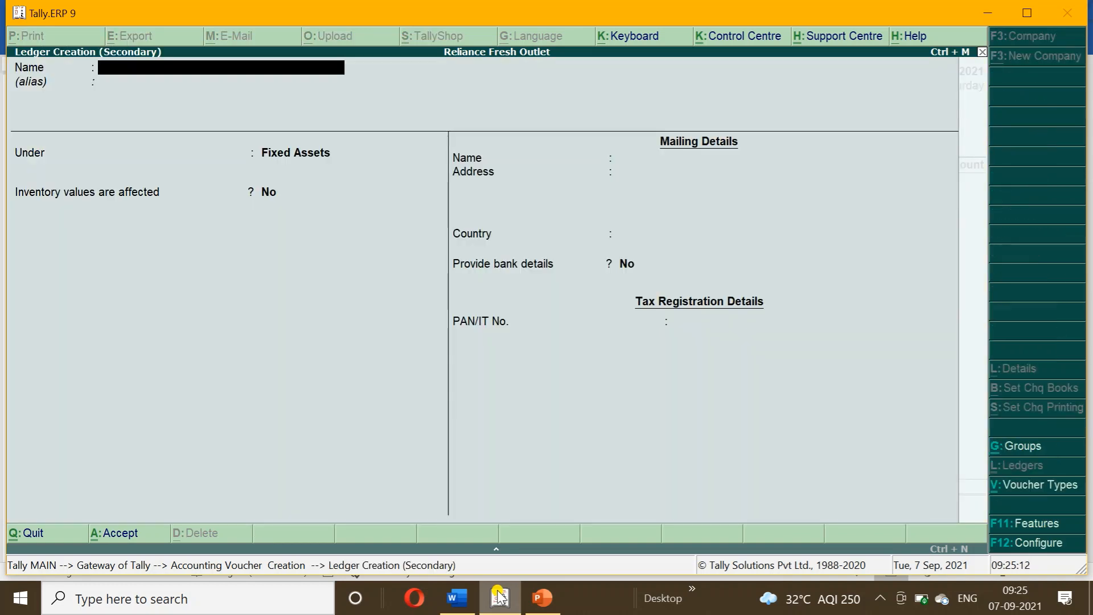
text(Purchsse)
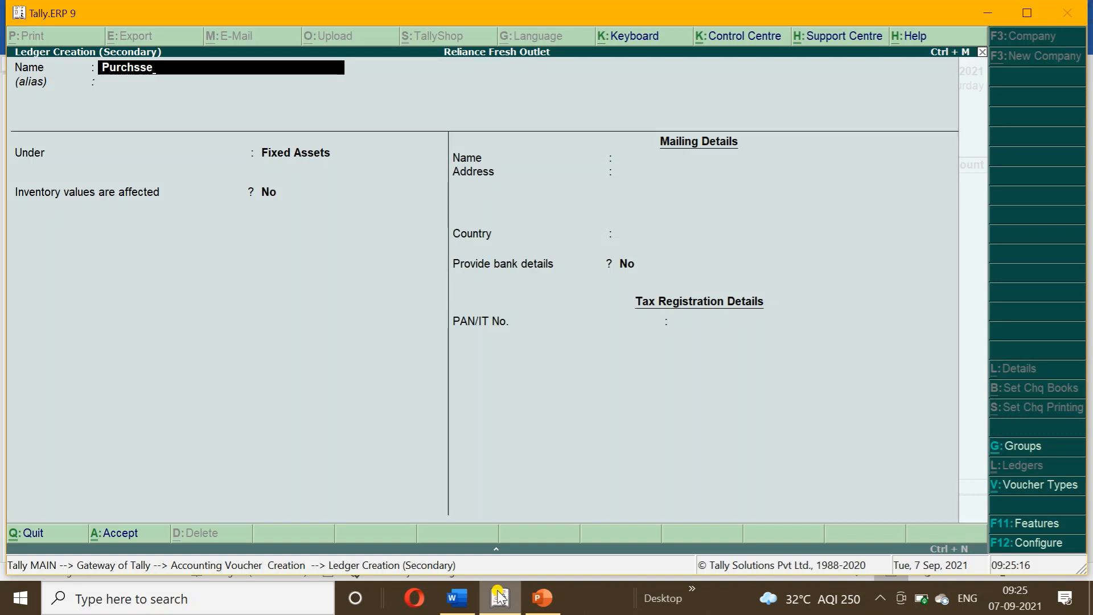
key(Return)
key(BackSpace)
key(BackSpace)
key(BackSpace)
key(BackSpace)
key(BackSpace)
key(BackSpace)
text(chase)
key(Return)
text(Pu)
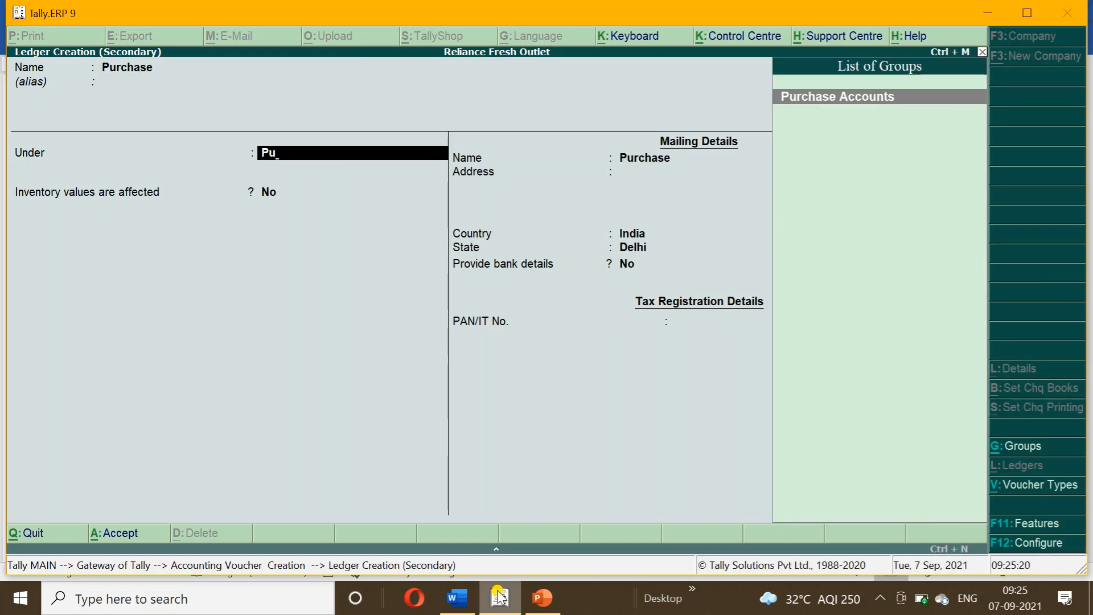
key(Return)
key(ctrl+a)
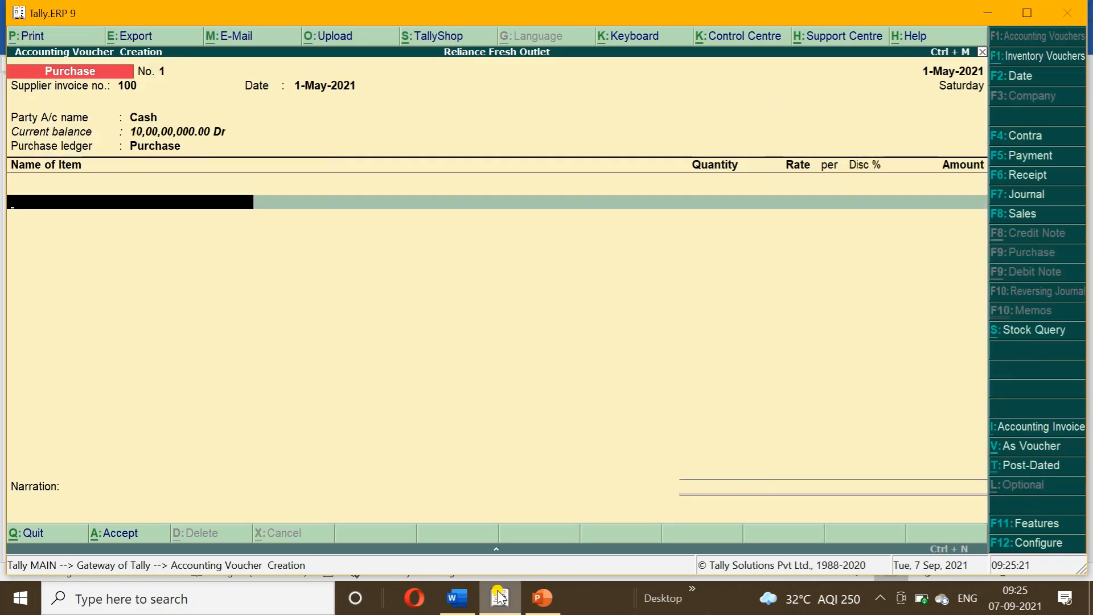
Look up the first purchase line in the Word assignment and enter LG 6.5 Kg fully automatic top load washing machine with quantity 2200 in Tally's voucher
click(457, 597)
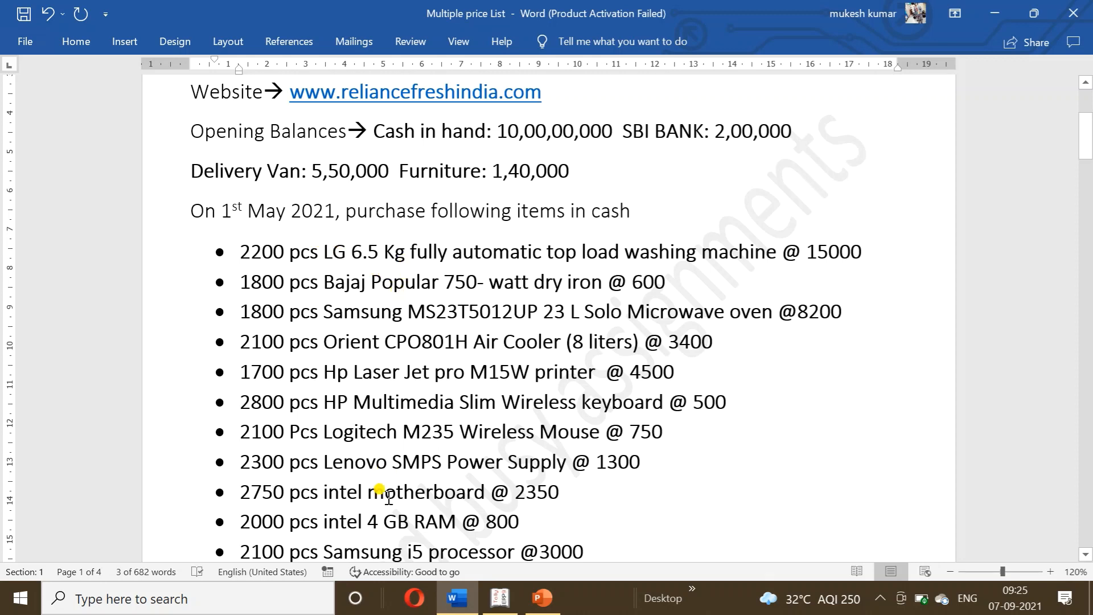
click(490, 597)
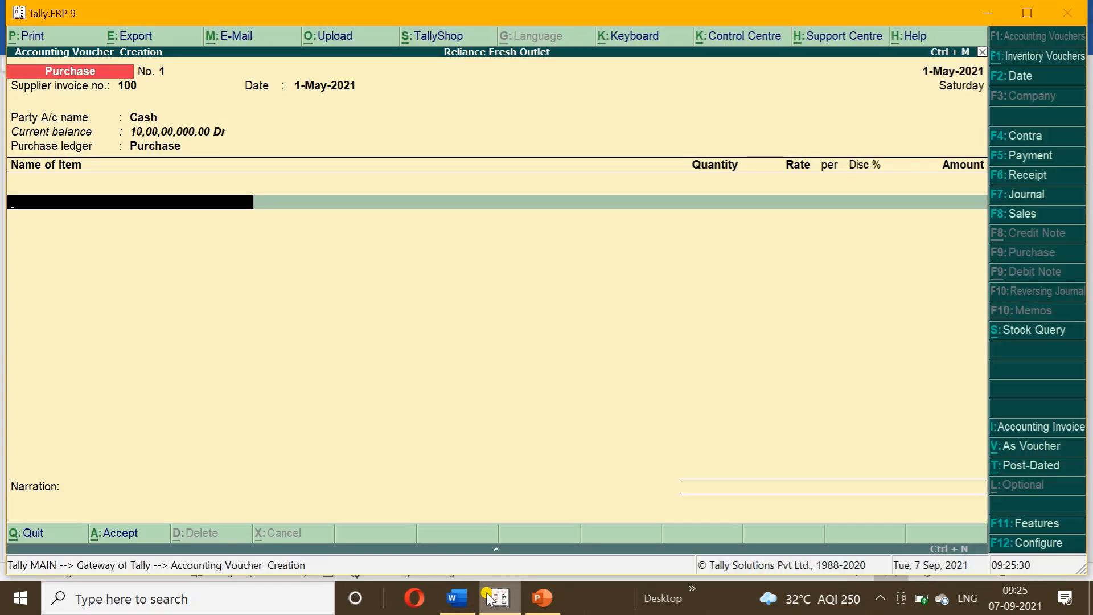
text(Lg)
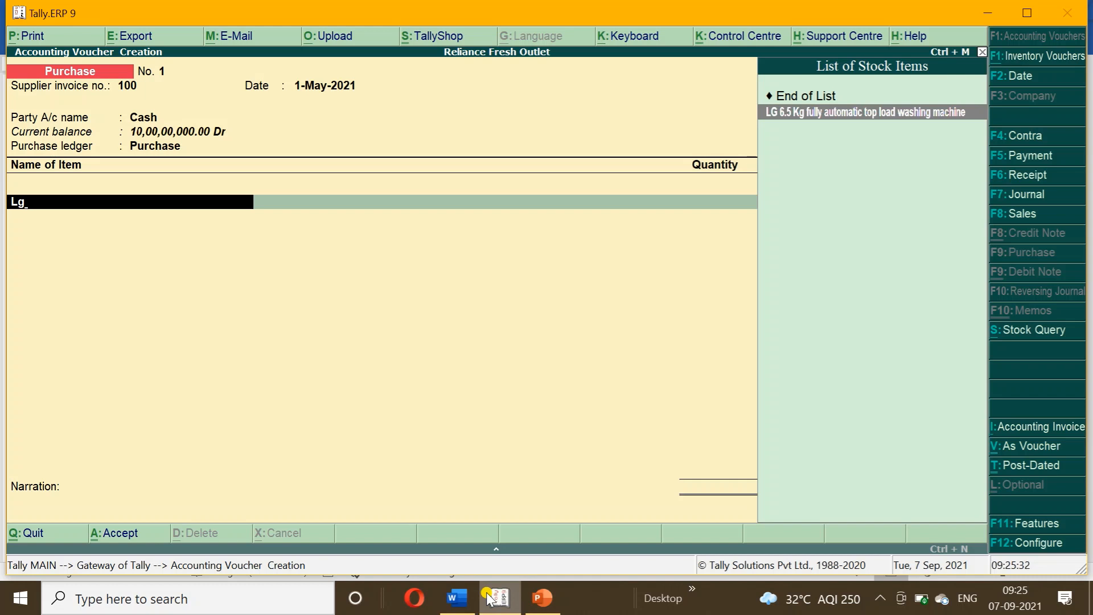
key(Return)
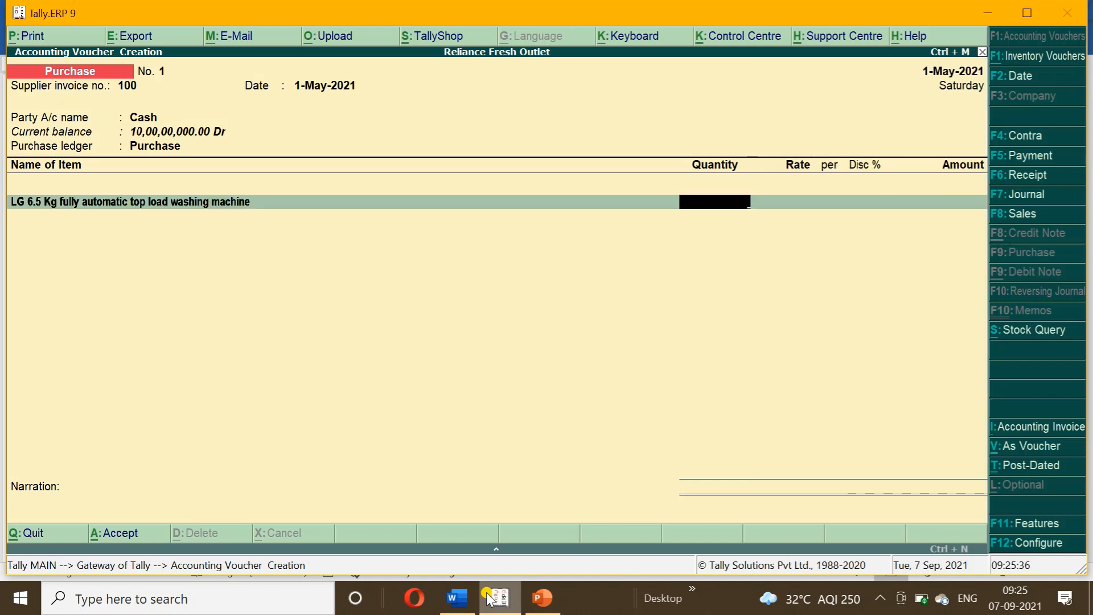
click(458, 596)
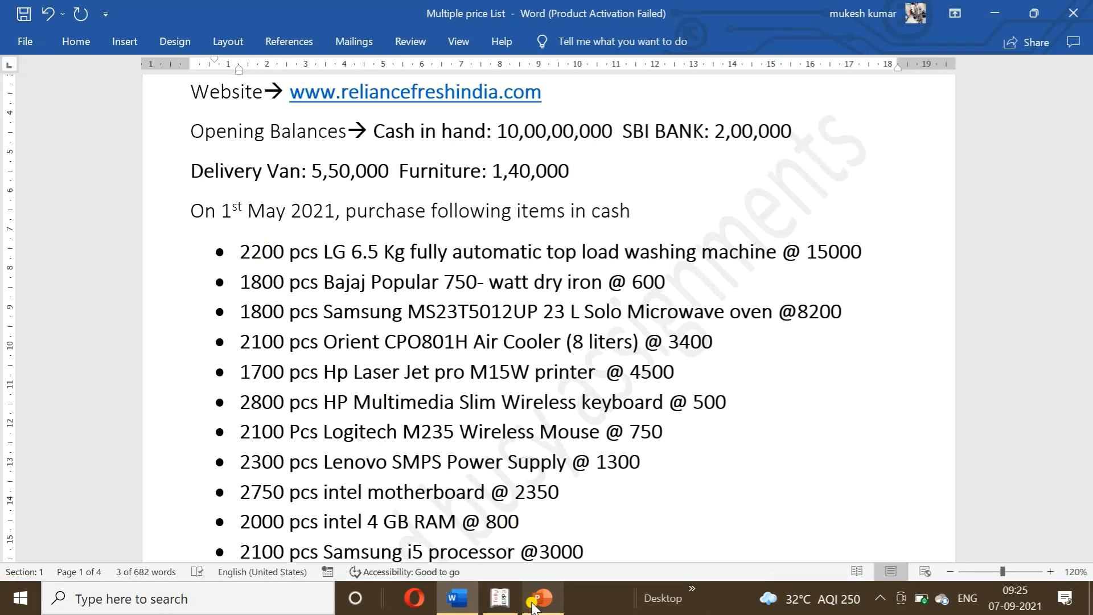
click(502, 600)
text(200)
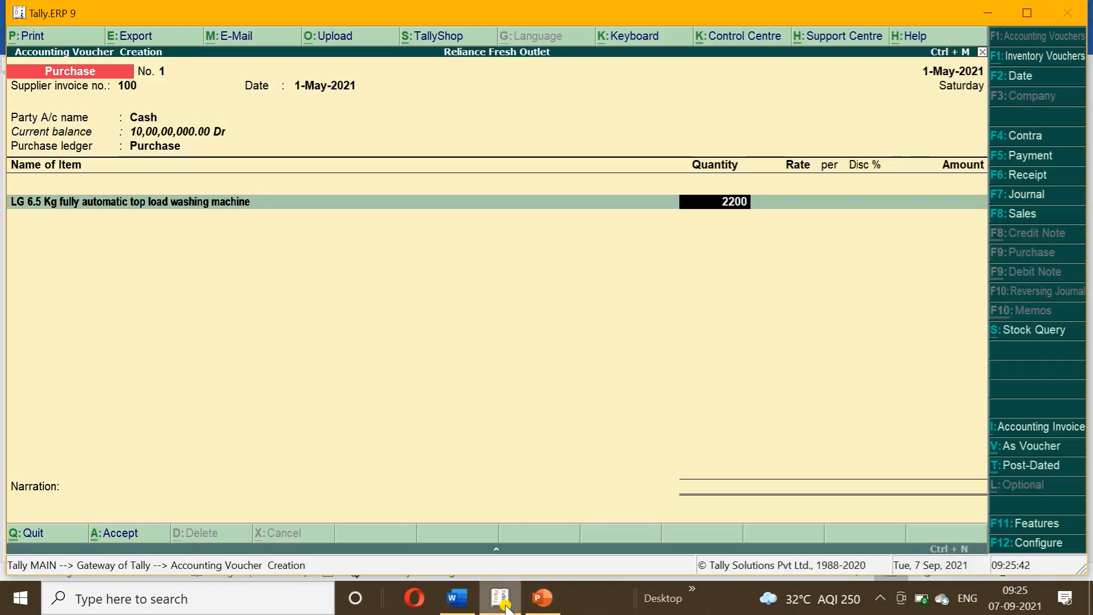
key(Return)
Check the washing machine's price in the Word assignment and complete its voucher line in Tally with a rate of 15000 per pcs
click(457, 598)
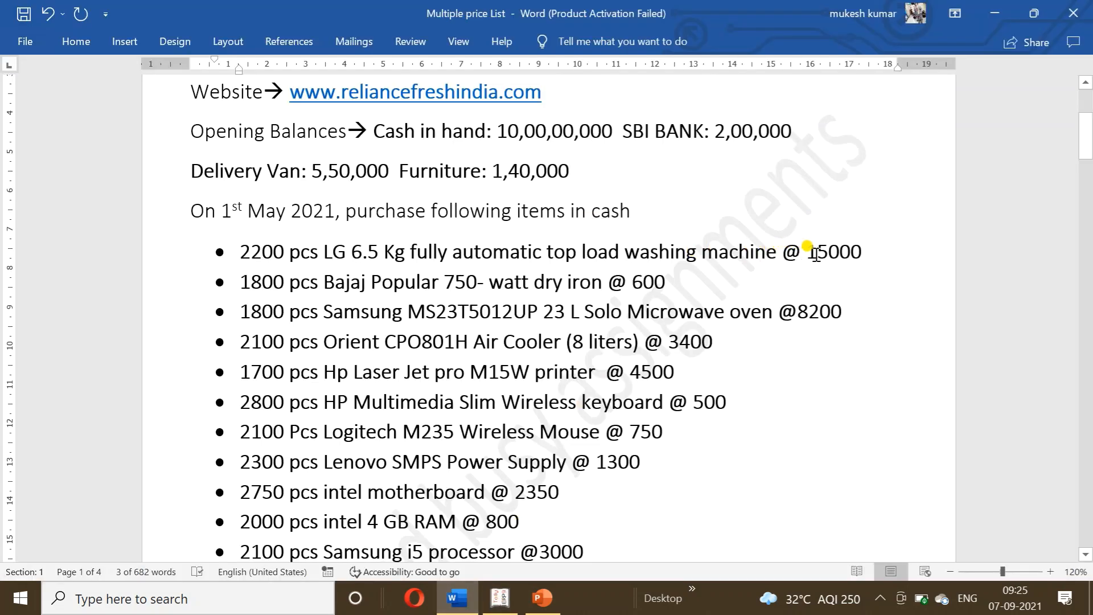
click(499, 599)
text(15000)
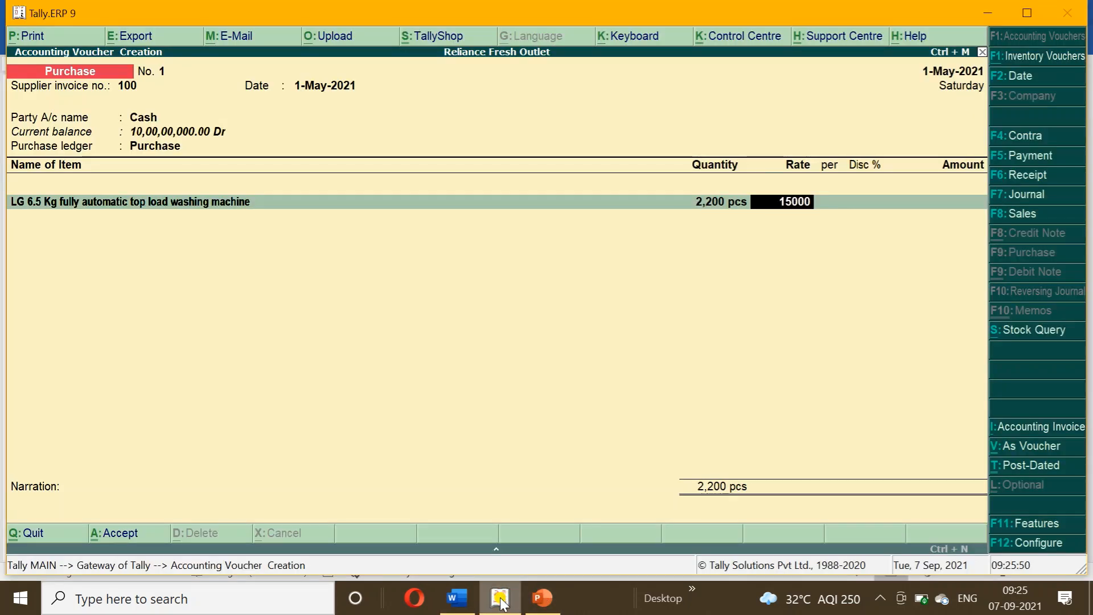
key(Return)
key(Return)
key(Return)
key(Return)
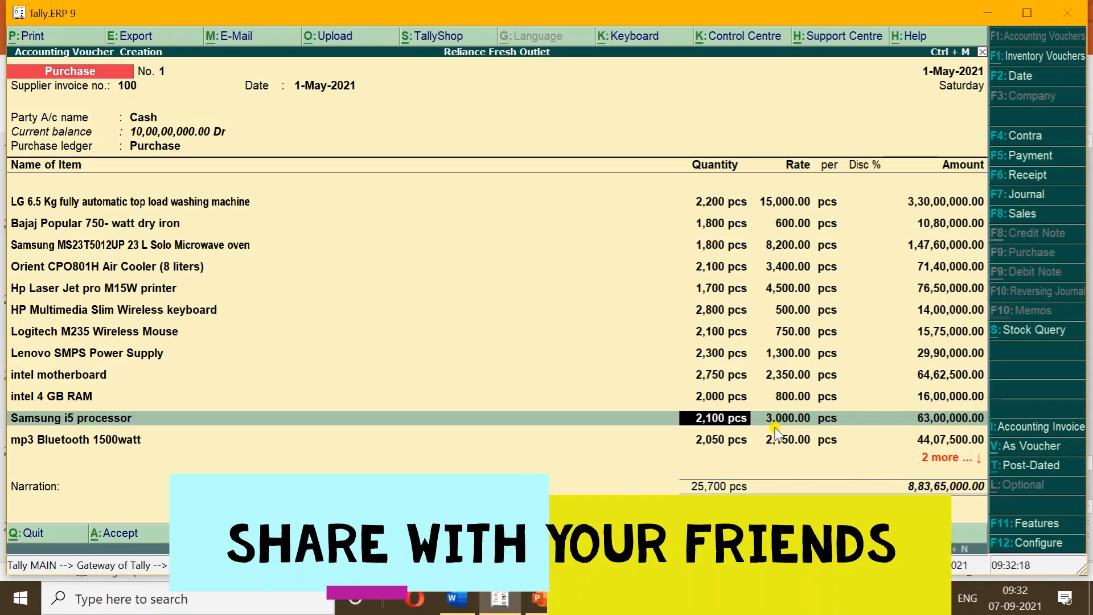
Review the purchase voucher's item lines, quantities and rates from mp3 Bluetooth 1500watt up to the LG washing machine
key(Down)
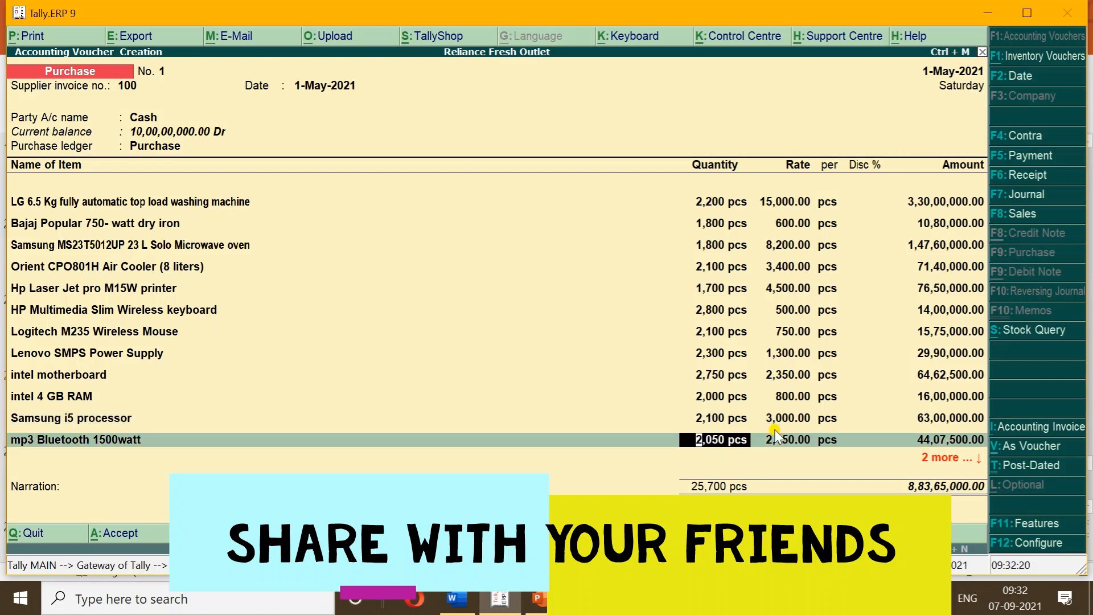
key(Down)
key(Return)
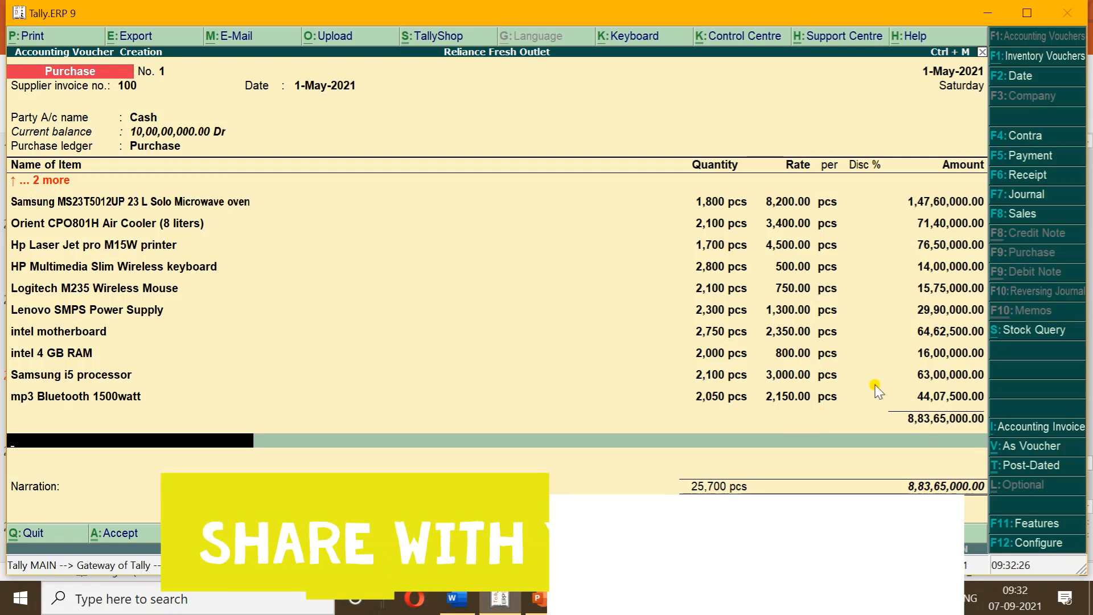
key(Up)
key(Up)
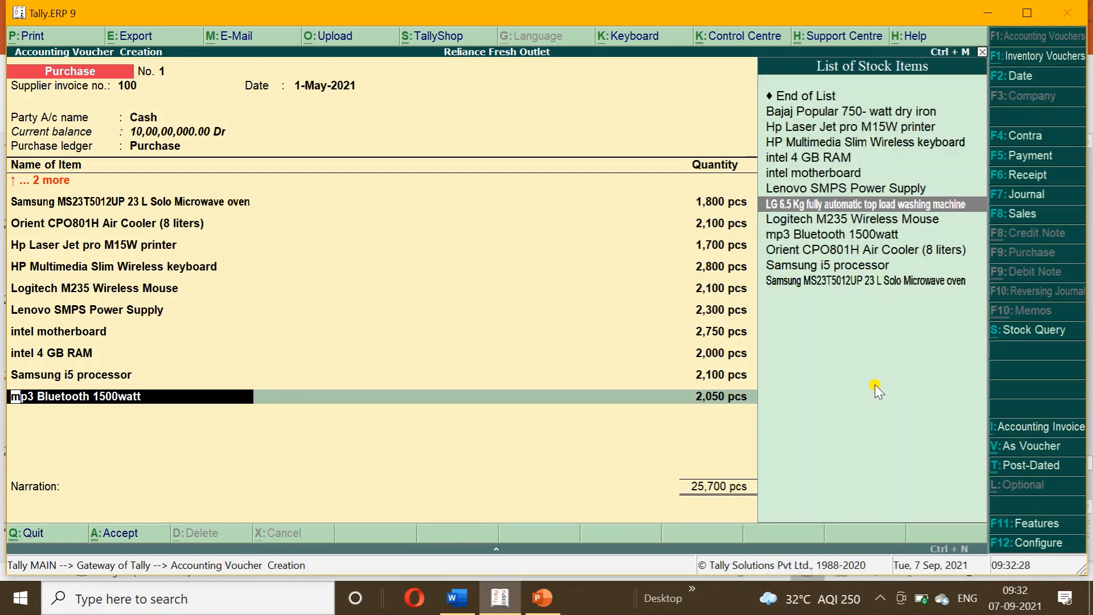
key(Down)
key(Down)
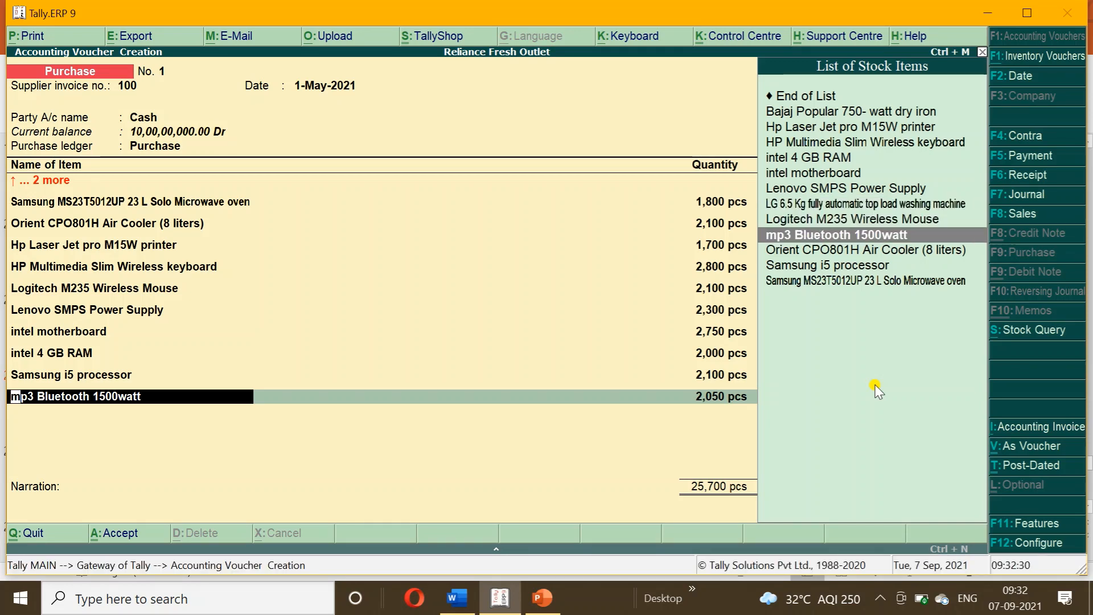
key(Return)
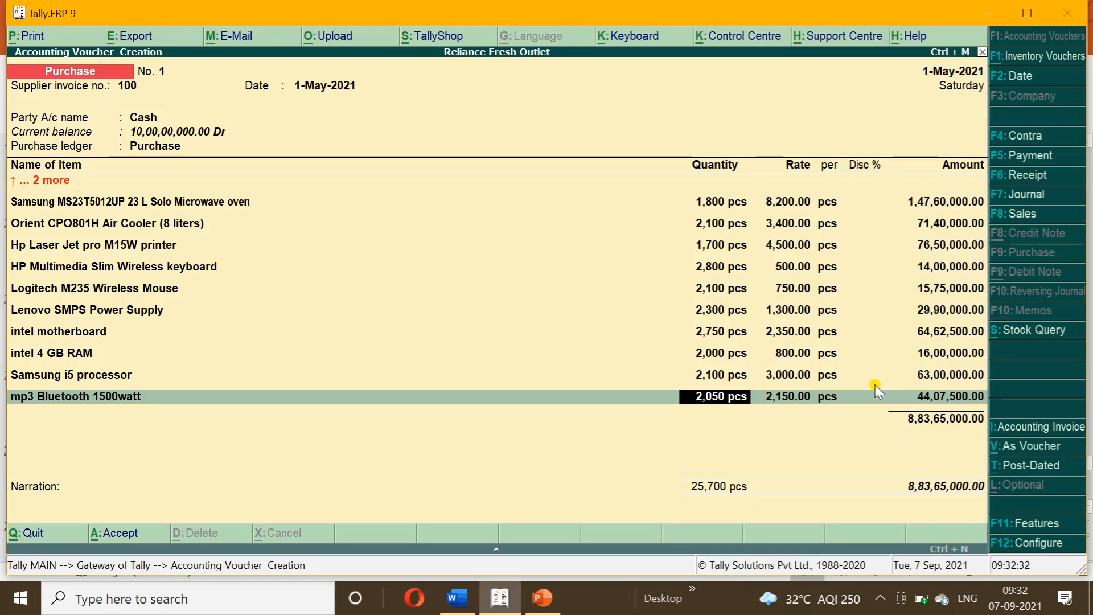
key(Up)
key(Up)
key(Up)
key(Up)
key(Up)
key(Up)
key(Up)
key(Up)
key(Up)
key(Up)
key(Up)
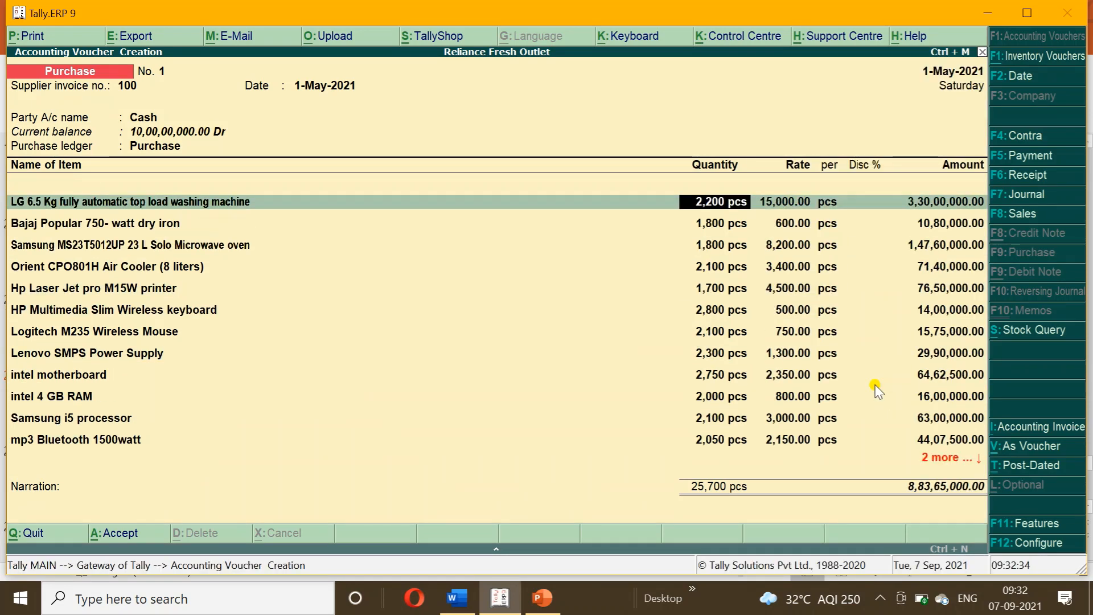
Finish checking the LG washing machine line and save the purchase voucher
key(Up)
key(Down)
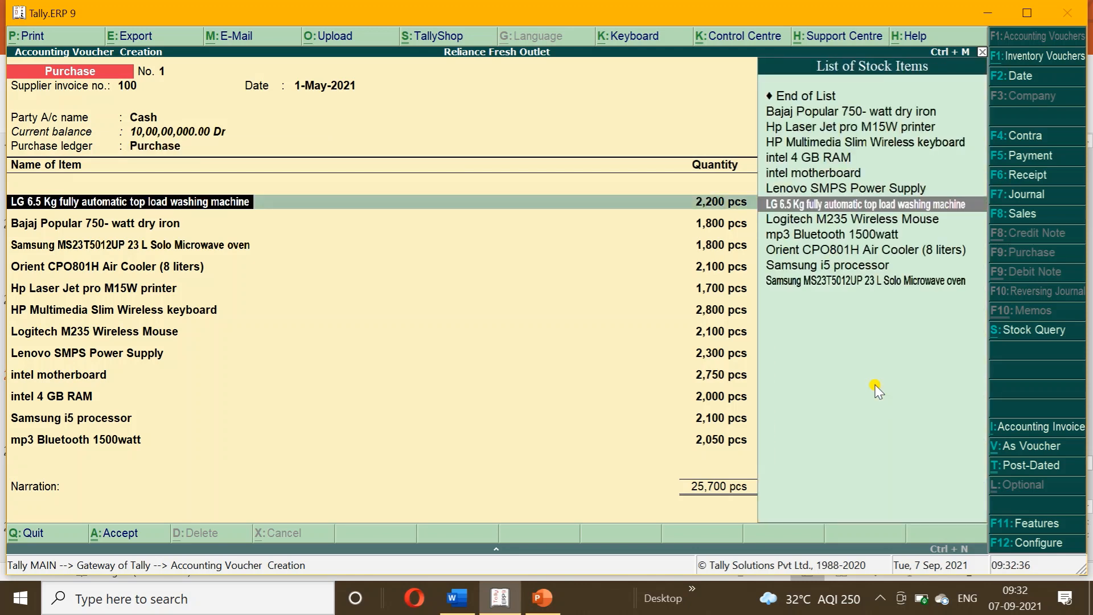
key(Return)
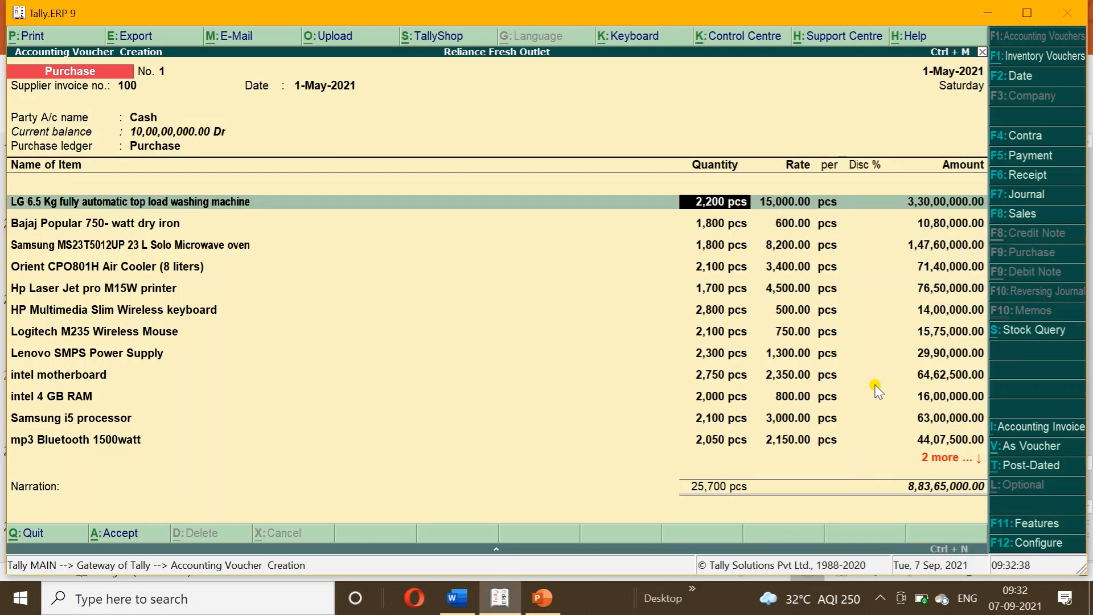
key(ctrl+a)
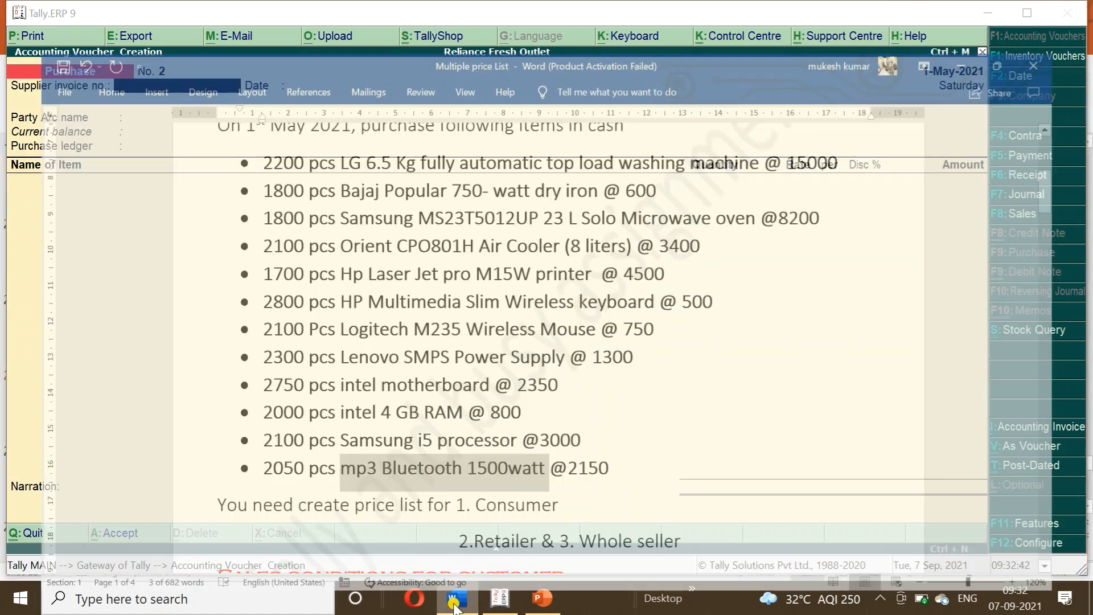
Switch to the Word assignment and read which price lists are required and the sales conditions for customers
click(457, 598)
mouse_move(1087, 180)
mouse_down()
mouse_move(1086, 156)
mouse_move(1086, 186)
mouse_up()
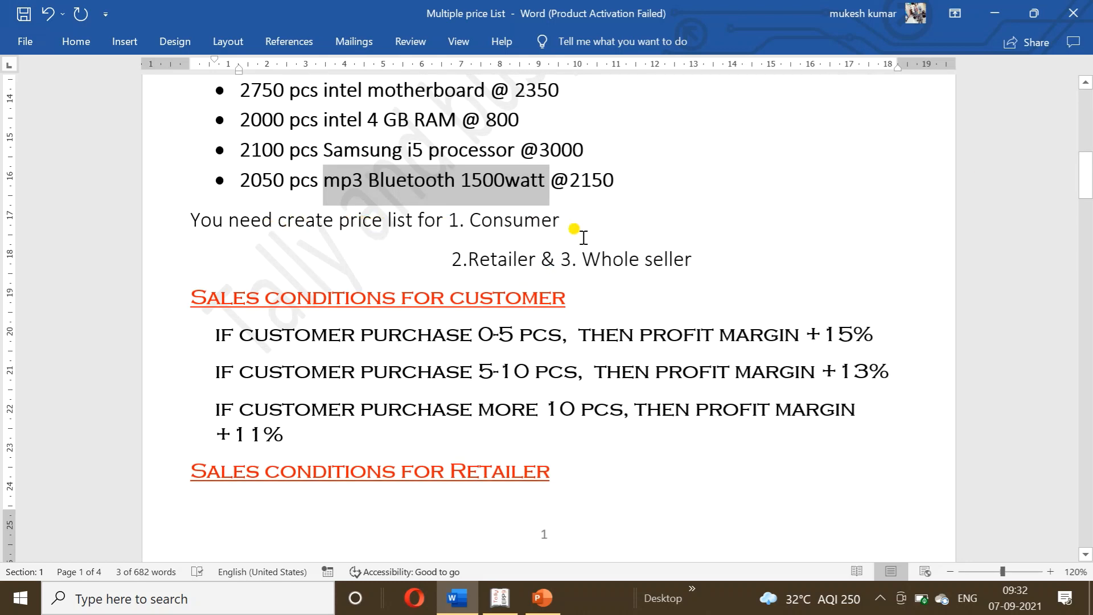
click(695, 259)
drag(1089, 179, 1087, 194)
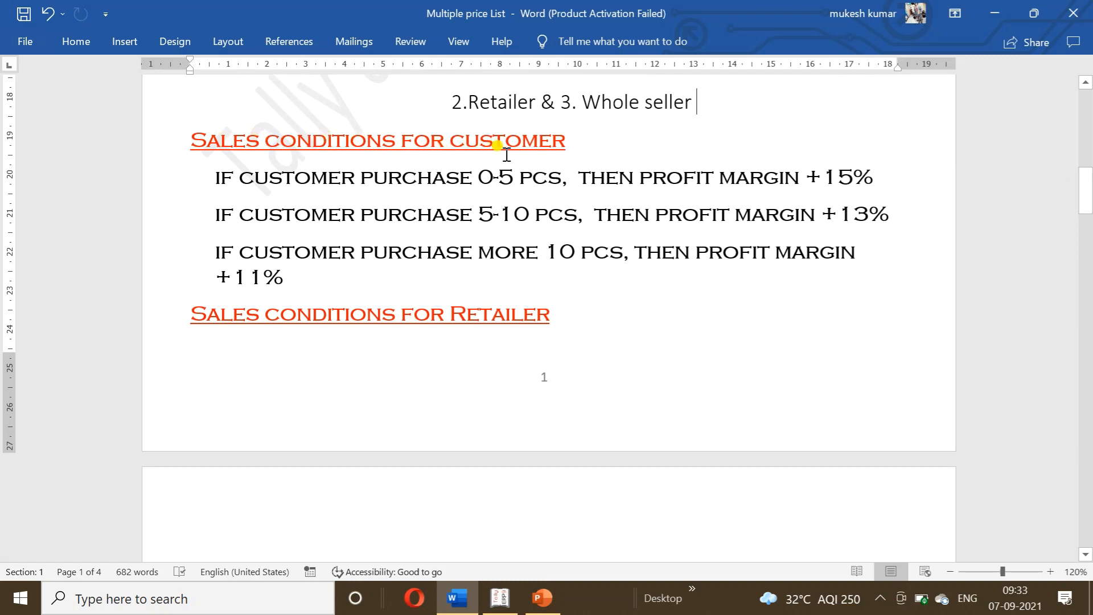
Return to Tally, leave the empty purchase voucher and open the Price List from the inventory masters
click(514, 594)
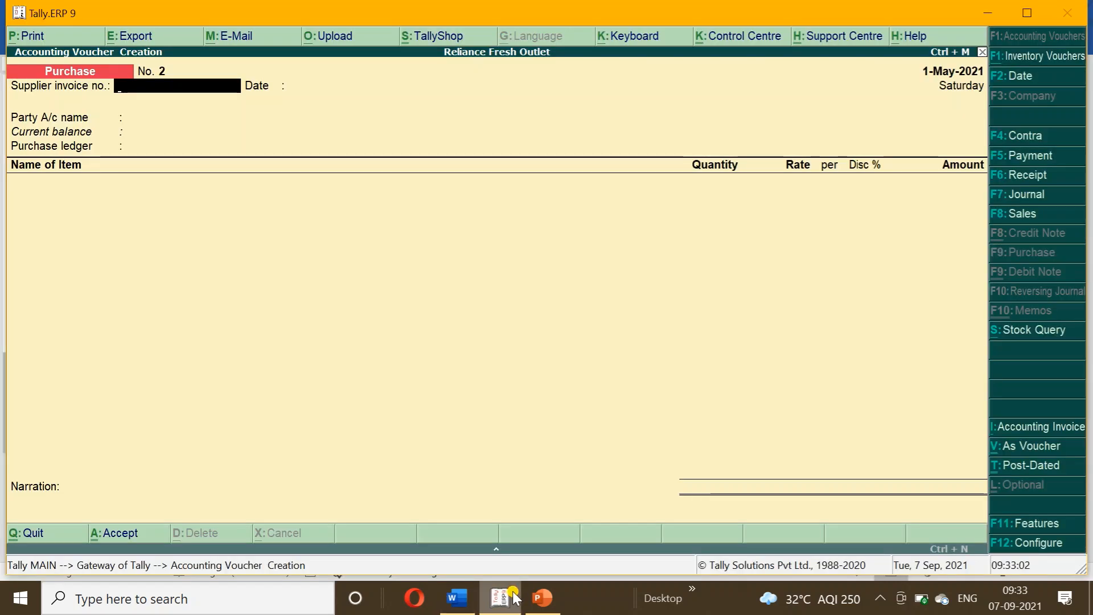
key(Escape)
key(Up)
key(Up)
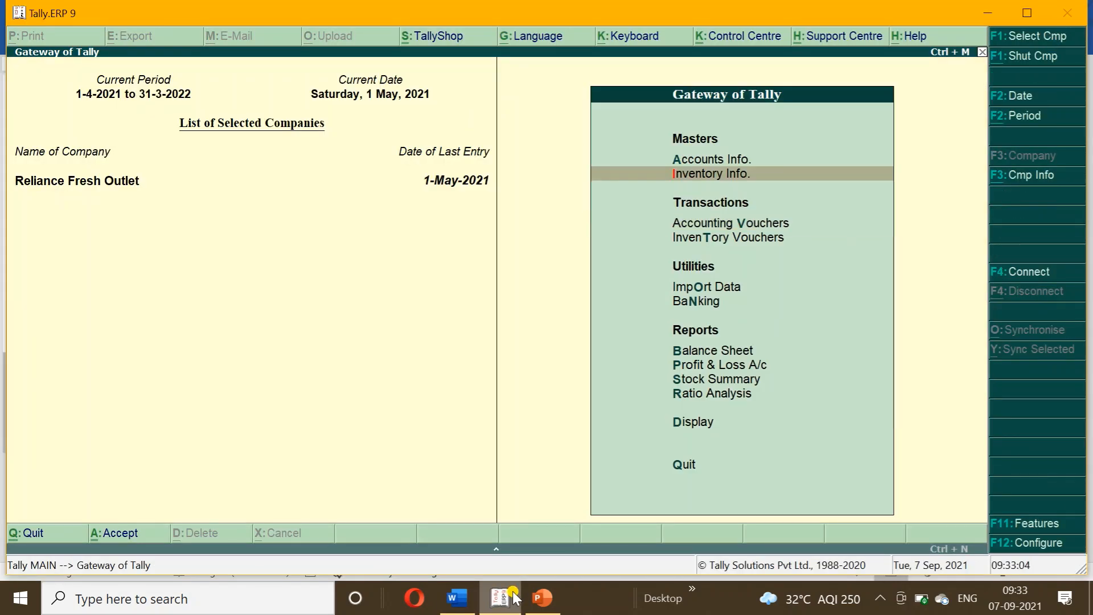
key(Return)
key(Escape)
key(Down)
key(Return)
key(Down)
key(Down)
key(Down)
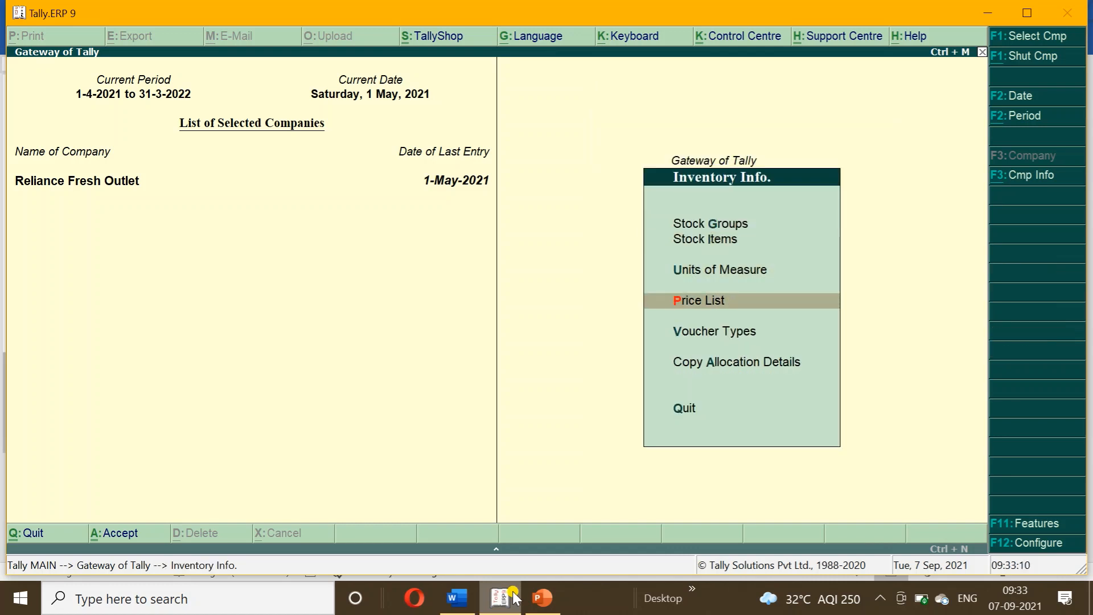
key(Return)
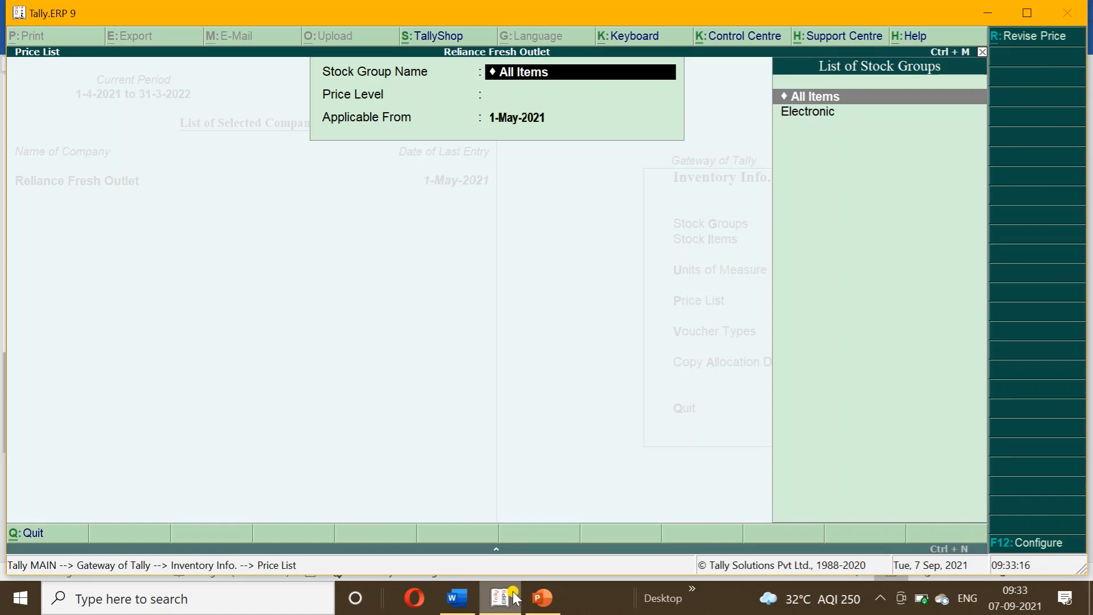
Set the price list to stock group Electronic, price level Consumer and applicable from 2-May-2021, then quit the blank list
key(Down)
key(Return)
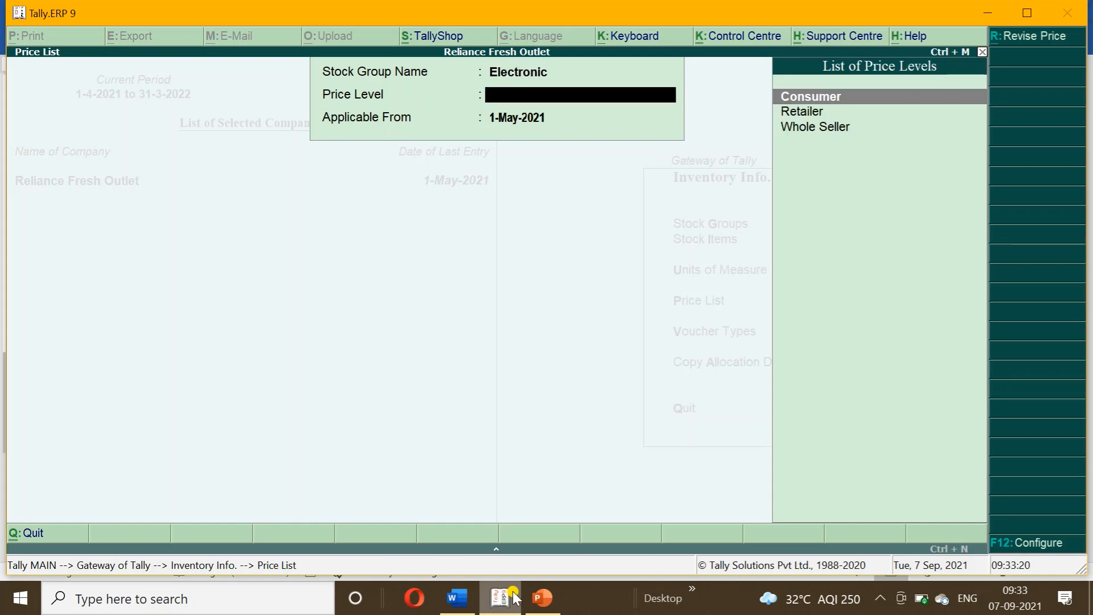
key(Return)
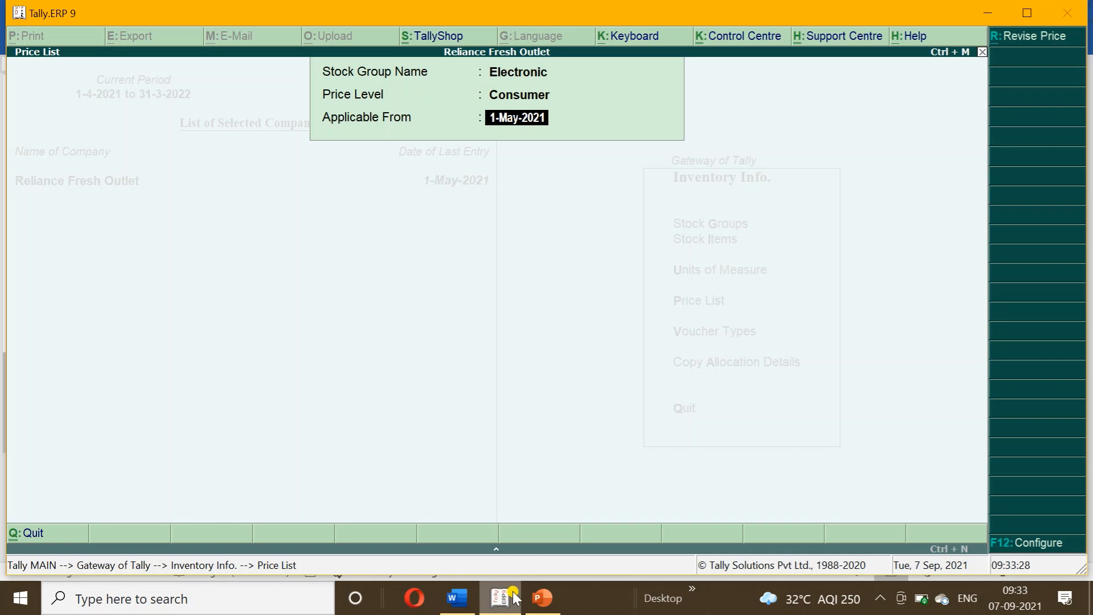
text(2)
key(Return)
key(Escape)
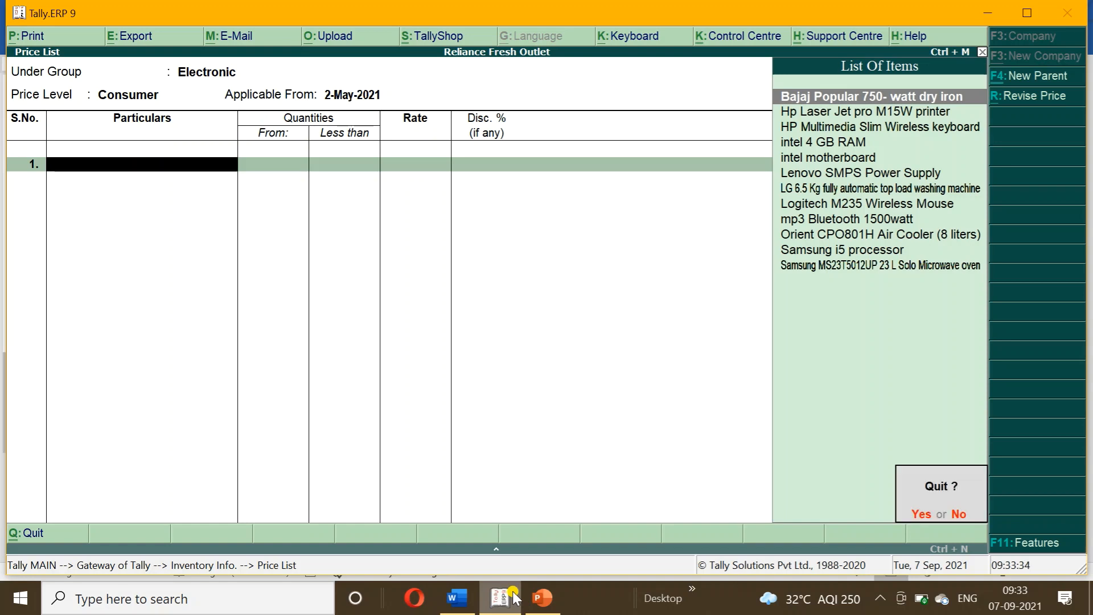
key(Return)
Check the sale dates and the customer sales conditions in the Word assignment
click(457, 598)
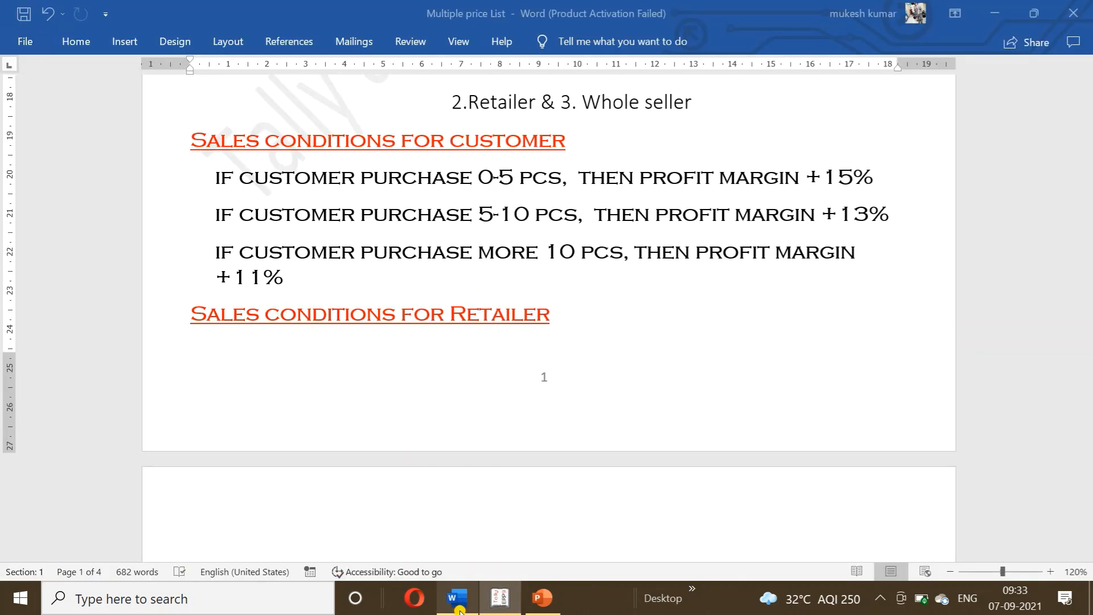
drag(1088, 193, 1088, 263)
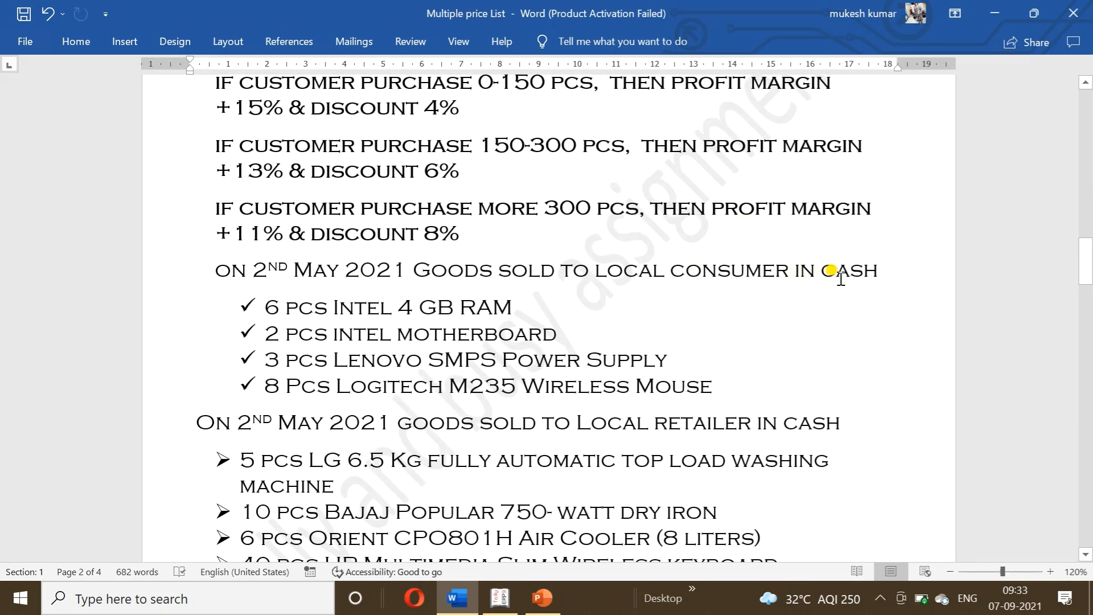
drag(1081, 263, 1058, 179)
click(775, 168)
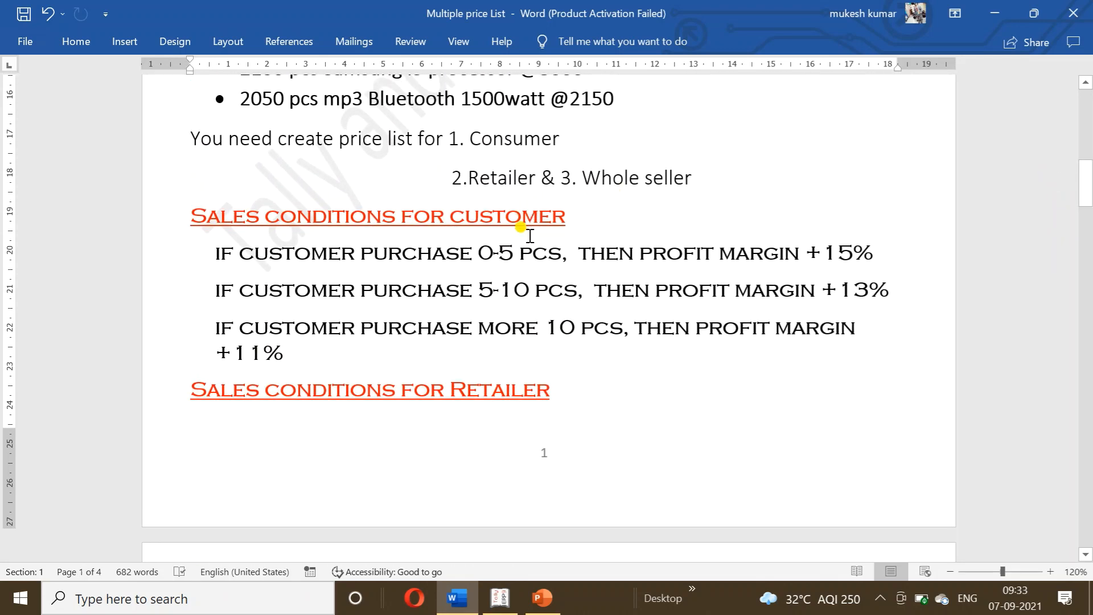
Switch back to Tally and open the Electronic price list for the Consumer level, applicable from 2-May-2021
click(502, 605)
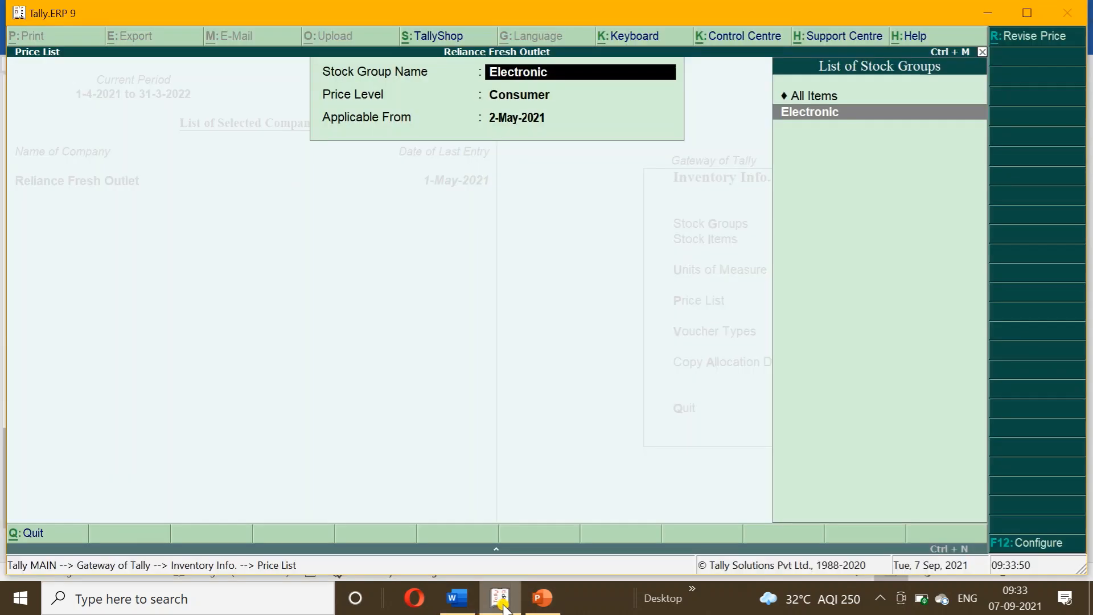
key(Return)
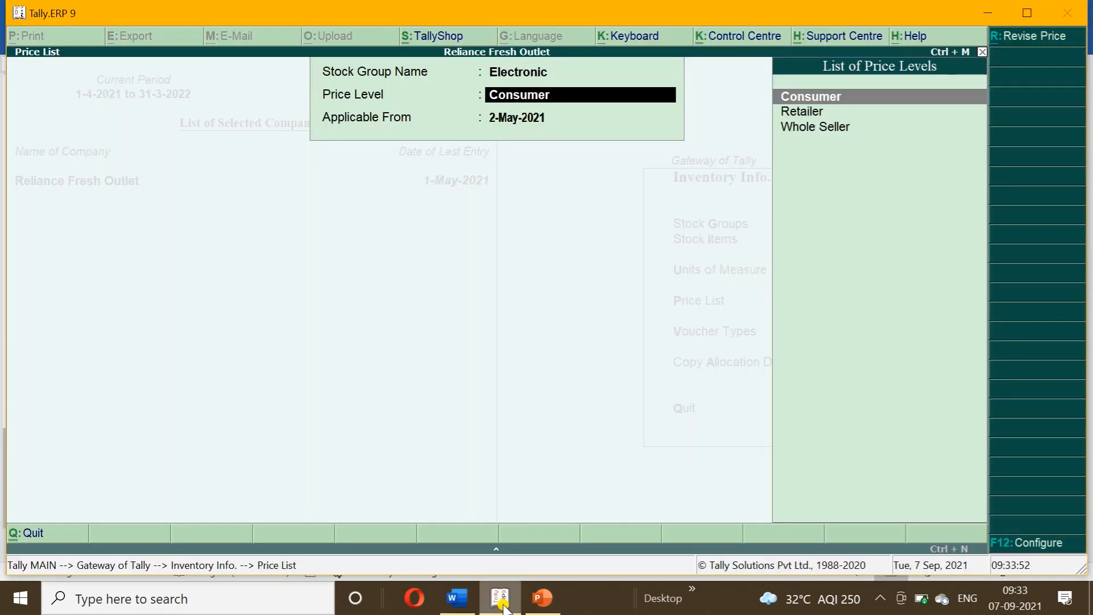
key(Down)
key(Down)
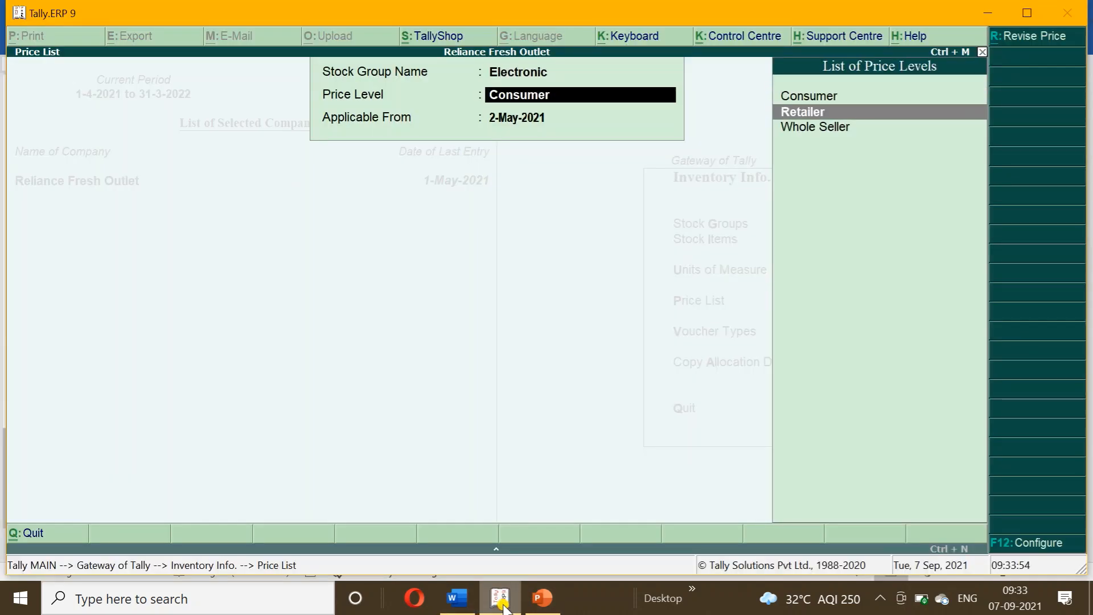
key(Up)
key(Up)
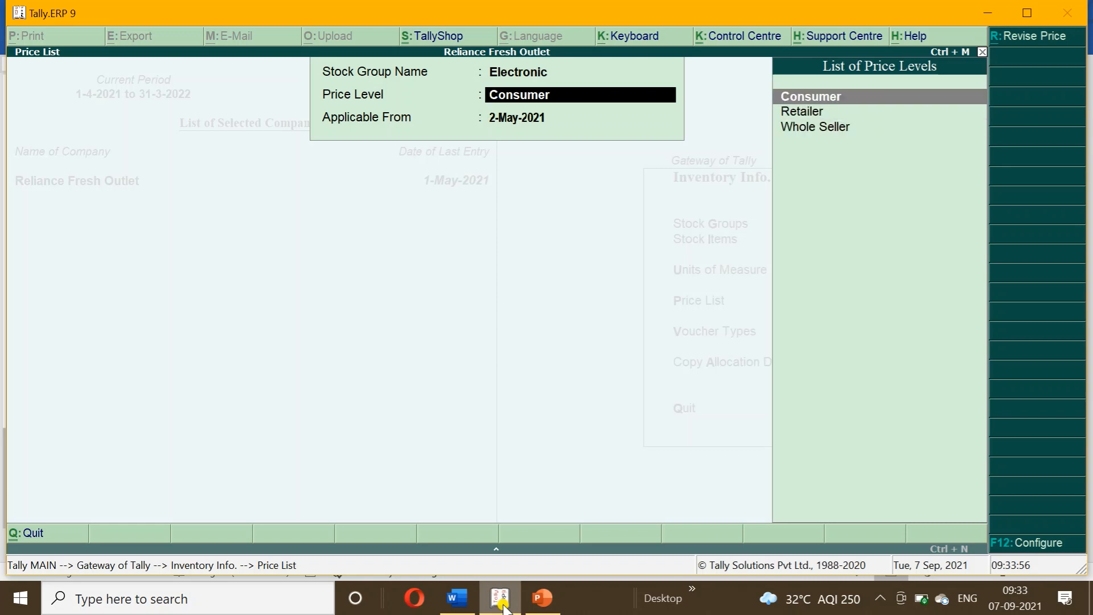
key(Return)
key(Return)
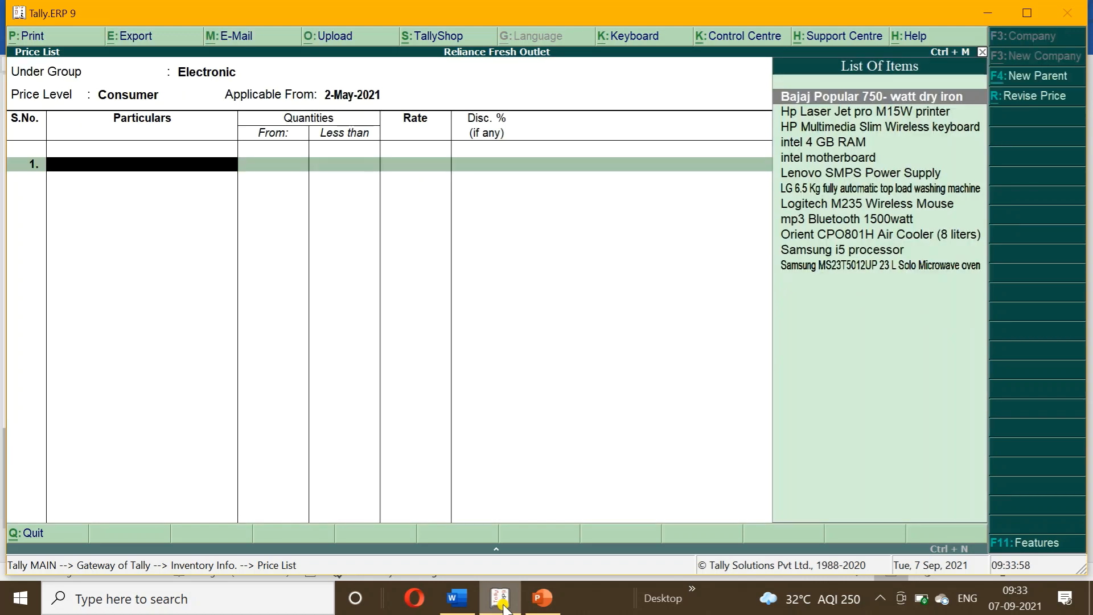
Add the LG 6.5 Kg fully automatic top load washing machine to the Consumer price list with a first slab of less than 5 pcs
click(468, 606)
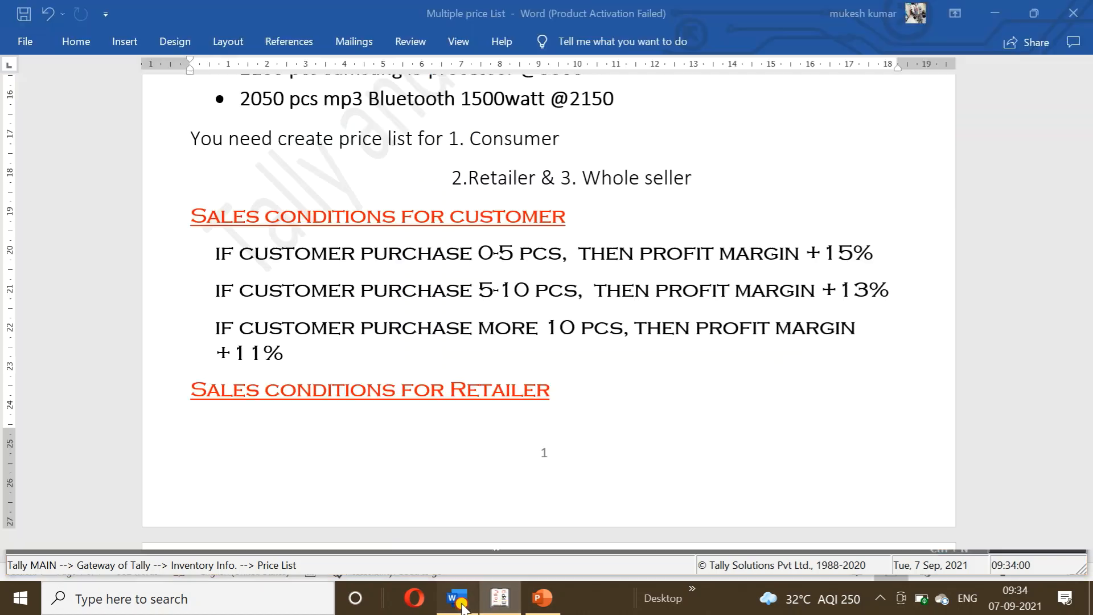
click(489, 607)
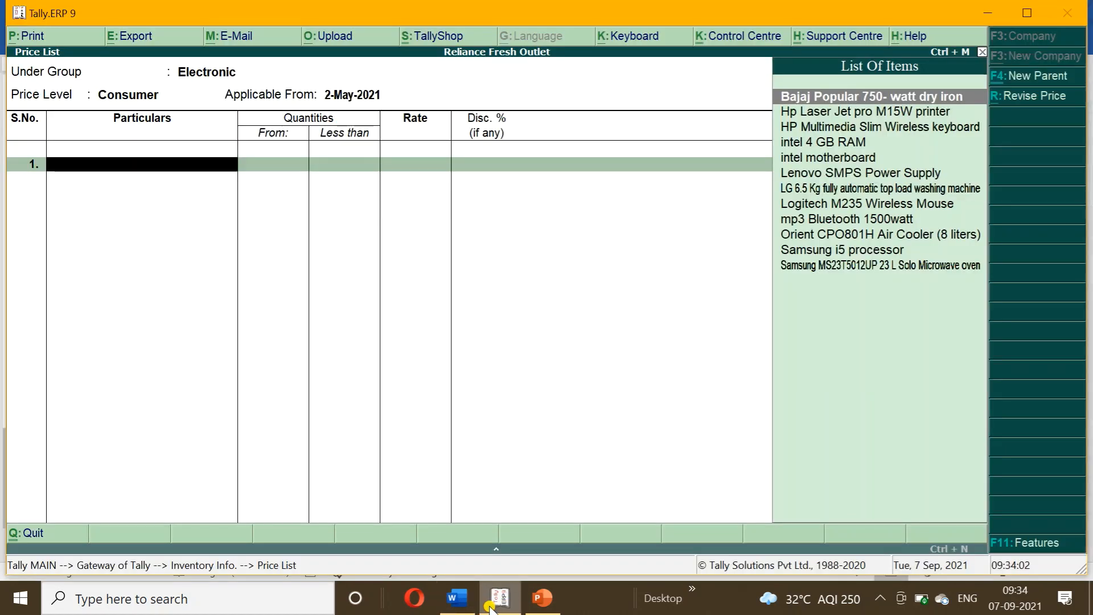
text(Lg)
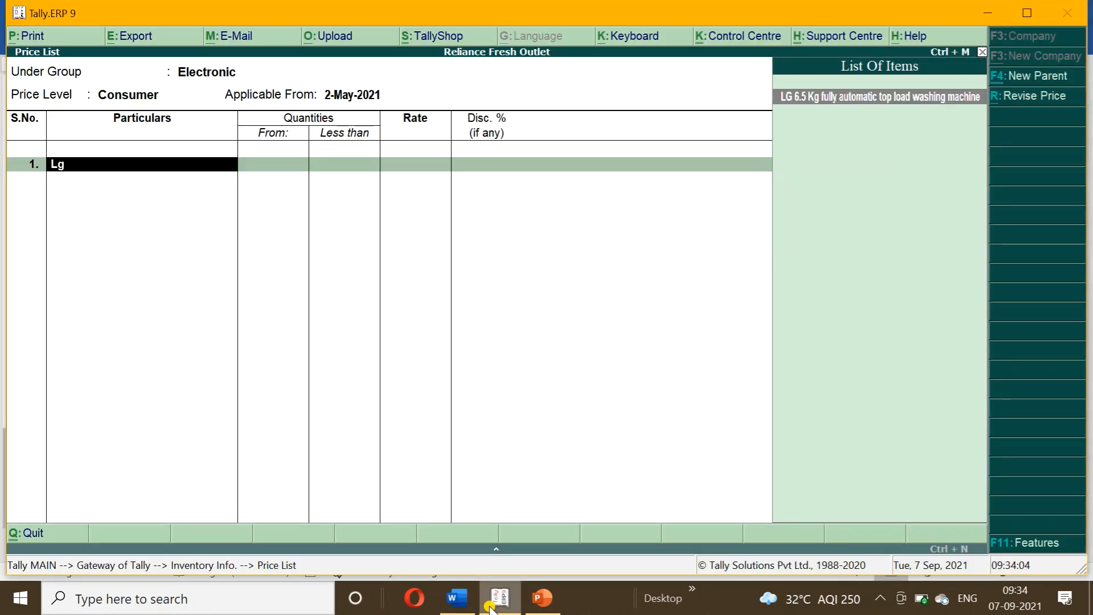
key(Return)
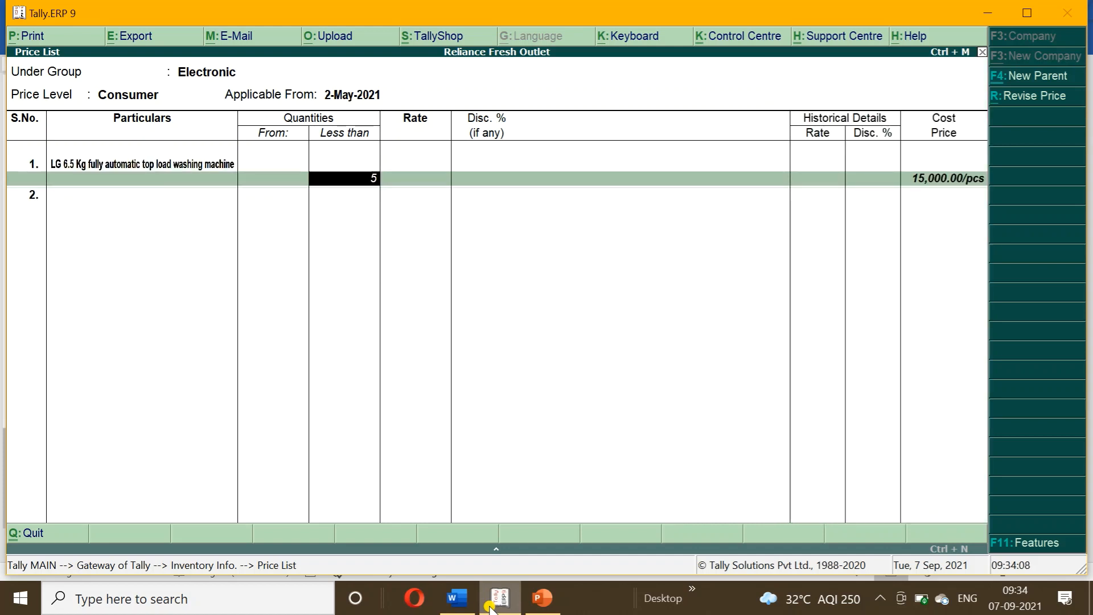
key(Return)
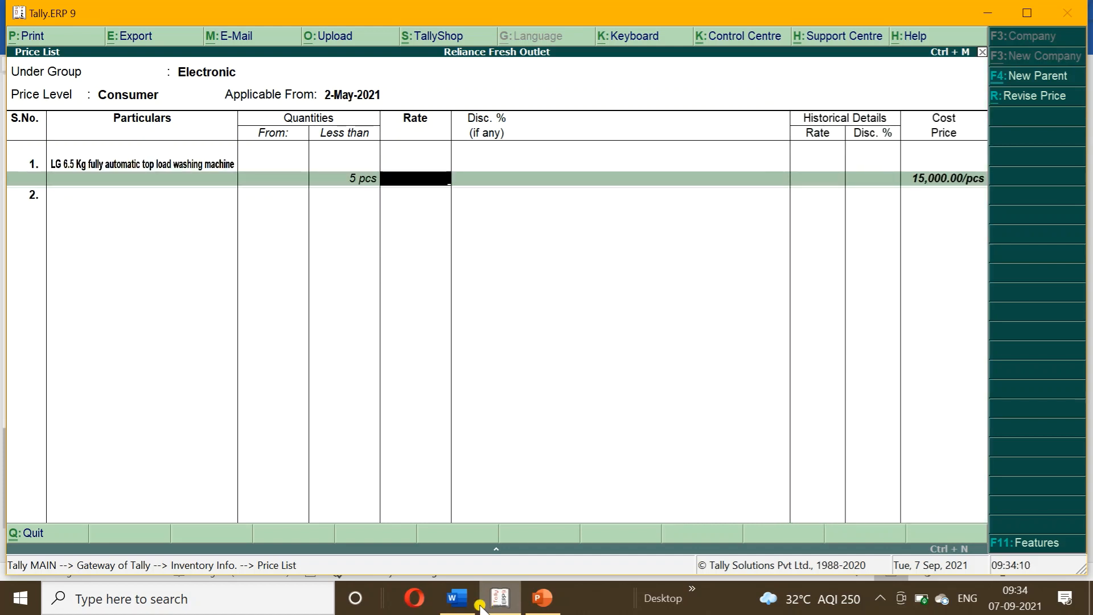
Check the customer margin for 0-5 pcs in the Word assignment, then set the first slab's rate to 17,250 per pcs in Tally
click(457, 598)
drag(1086, 194, 1082, 188)
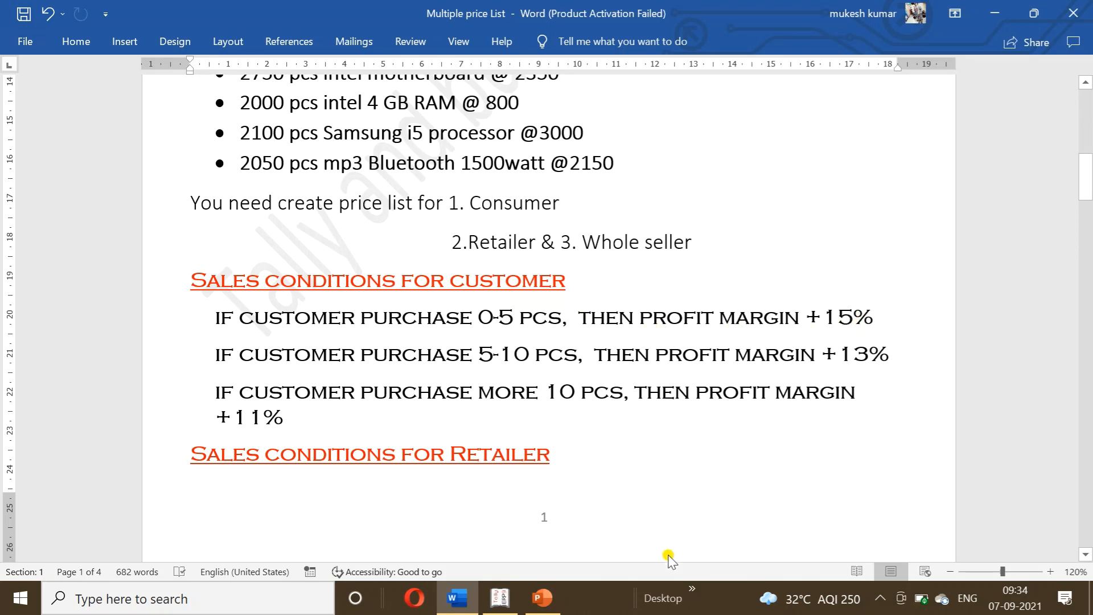
click(501, 601)
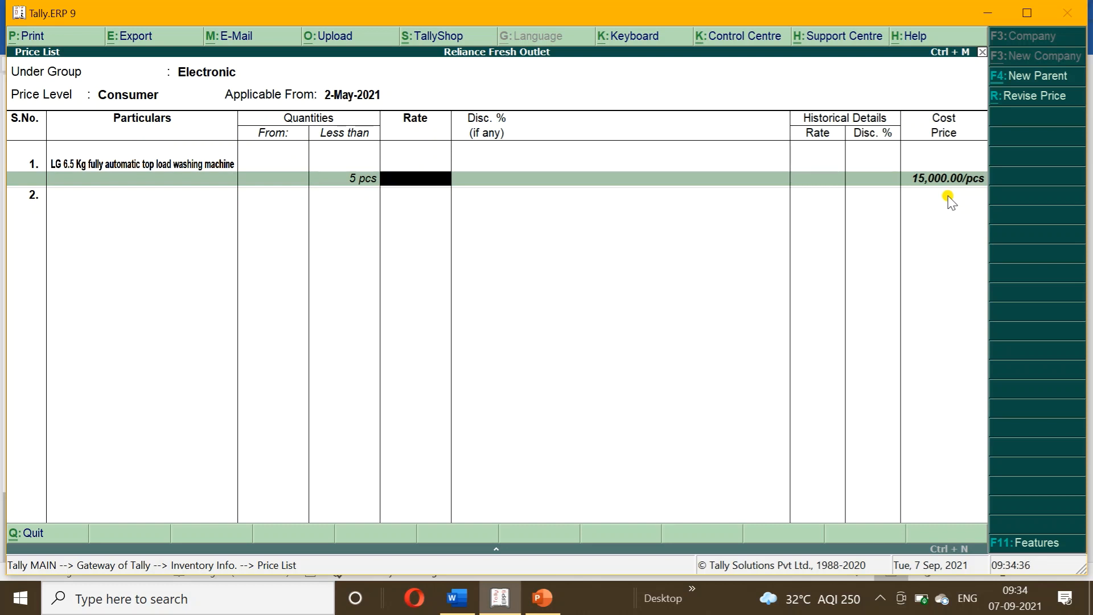
text(50.00/pcs)
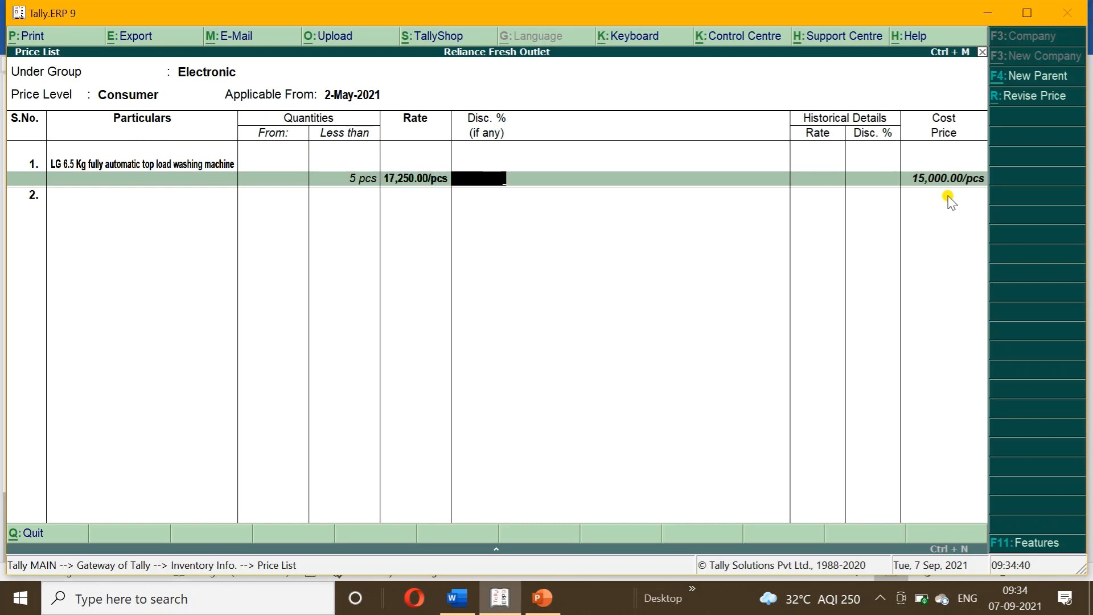
key(Return)
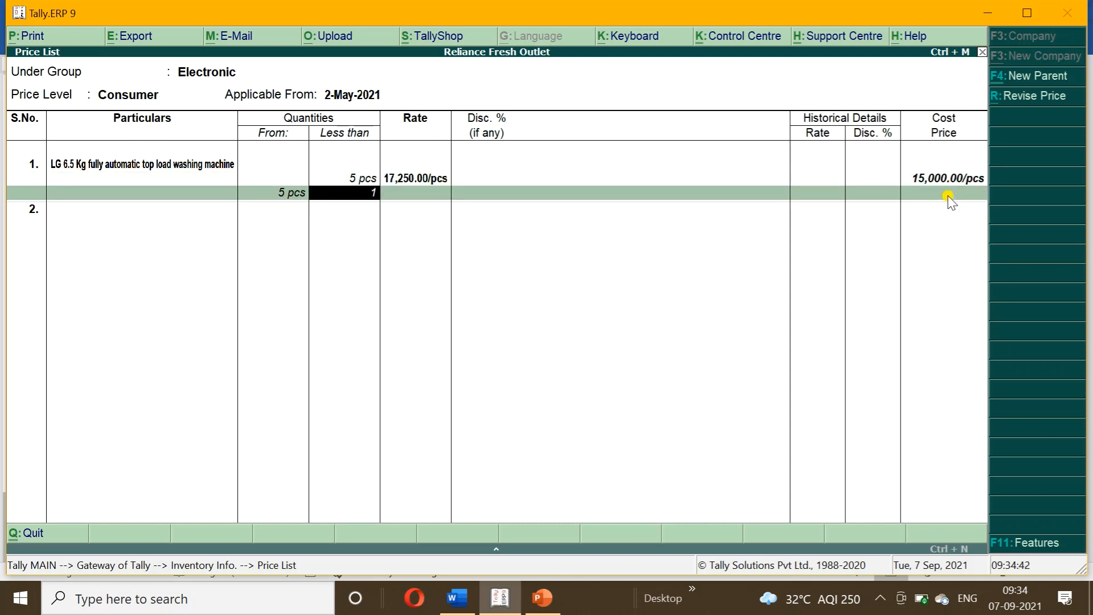
Add the 5 to 10 pcs slab for the washing machine at 16,950 per pcs without discount, checking its margin in the Word assignment
text(10)
key(Return)
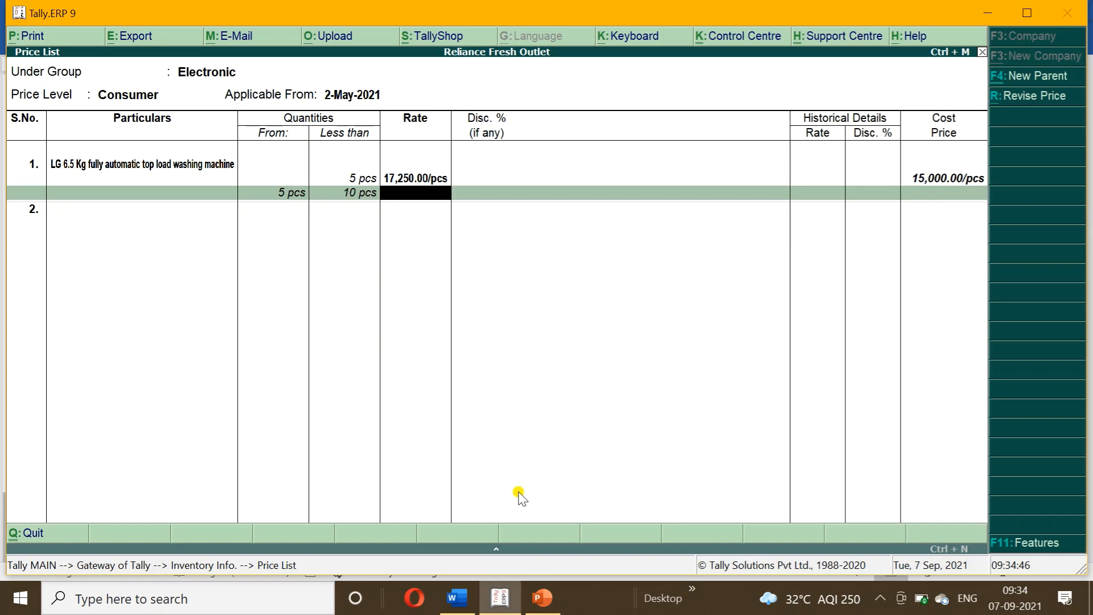
click(456, 599)
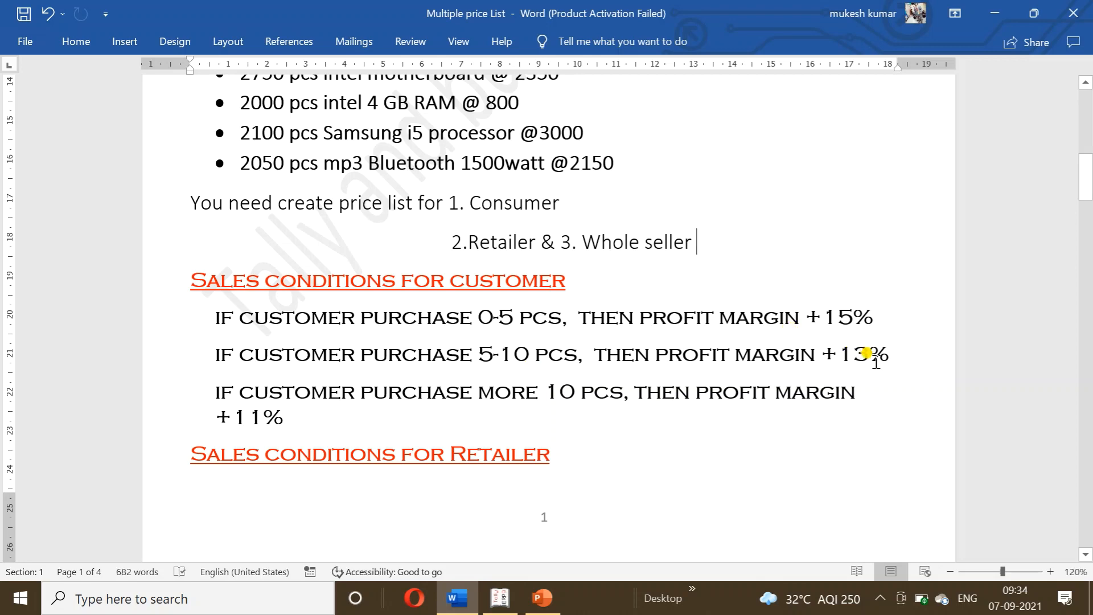
click(497, 604)
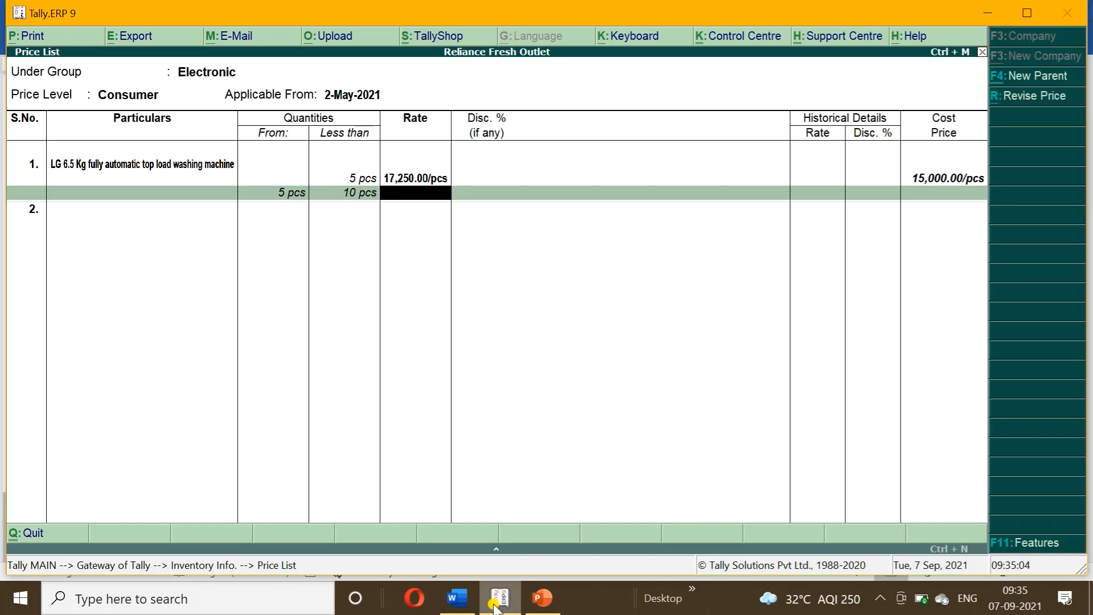
text(1)
text(698)
key(BackSpace)
text(50)
key(Return)
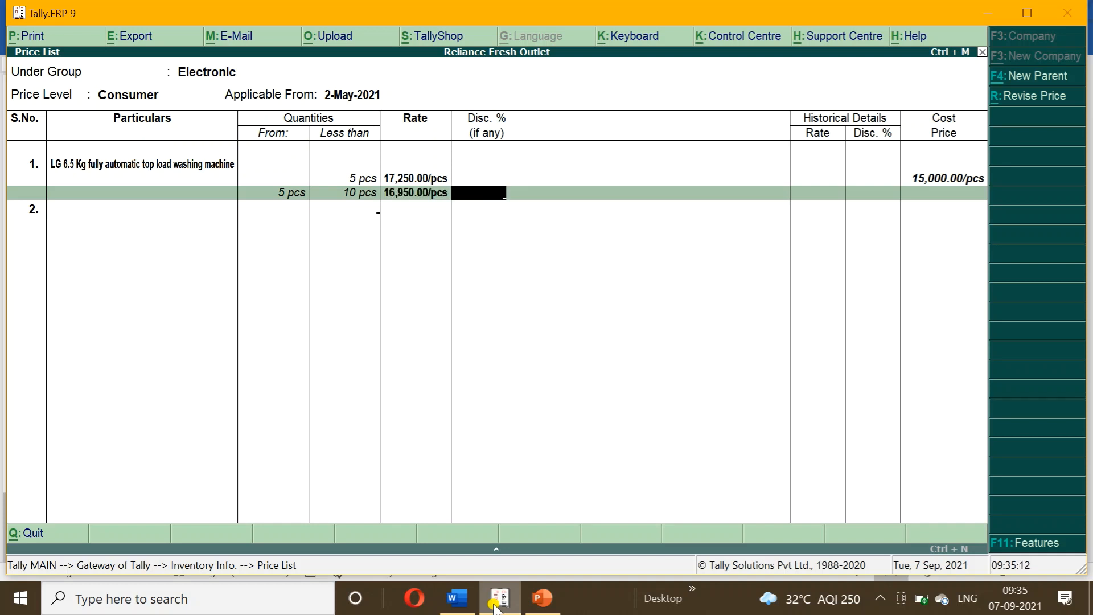
key(Return)
Add the open-ended slab from 10 pcs for the washing machine at 16,650 per pcs, checking its margin in the Word assignment
key(Return)
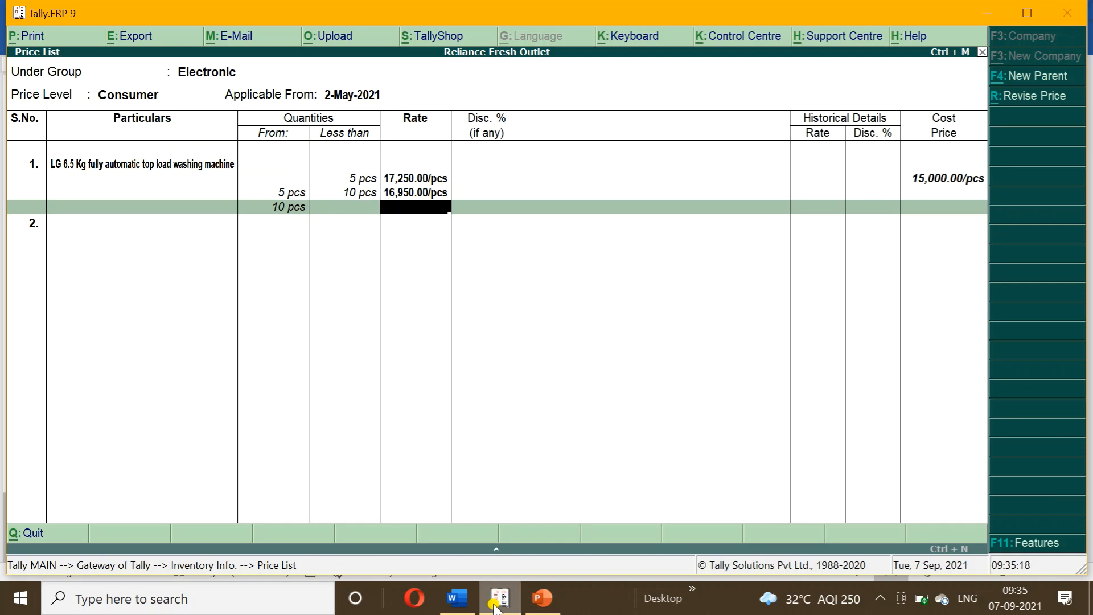
click(457, 597)
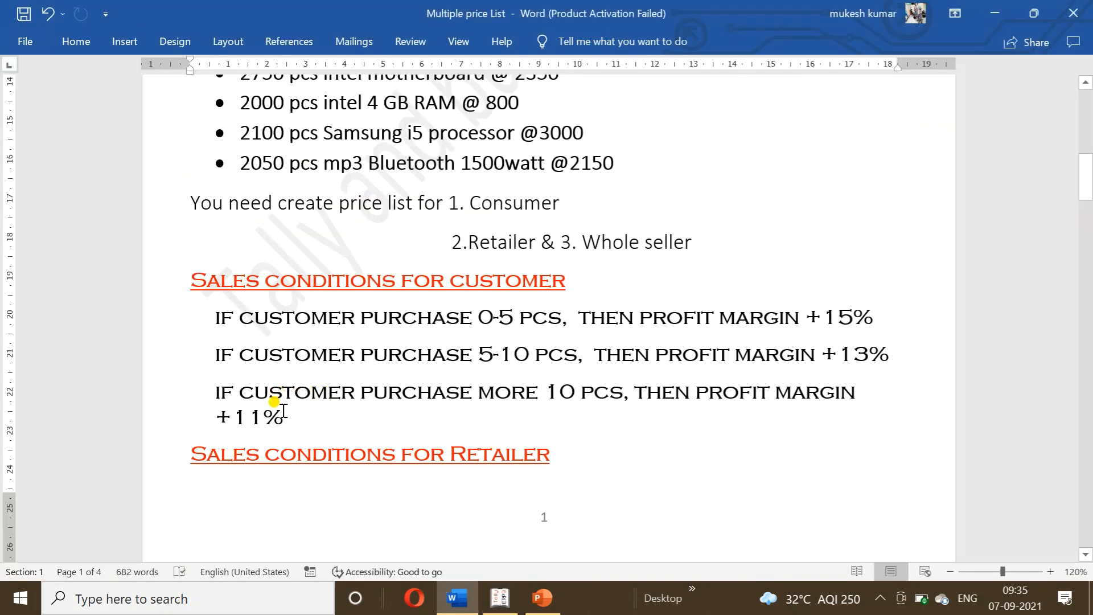
click(507, 608)
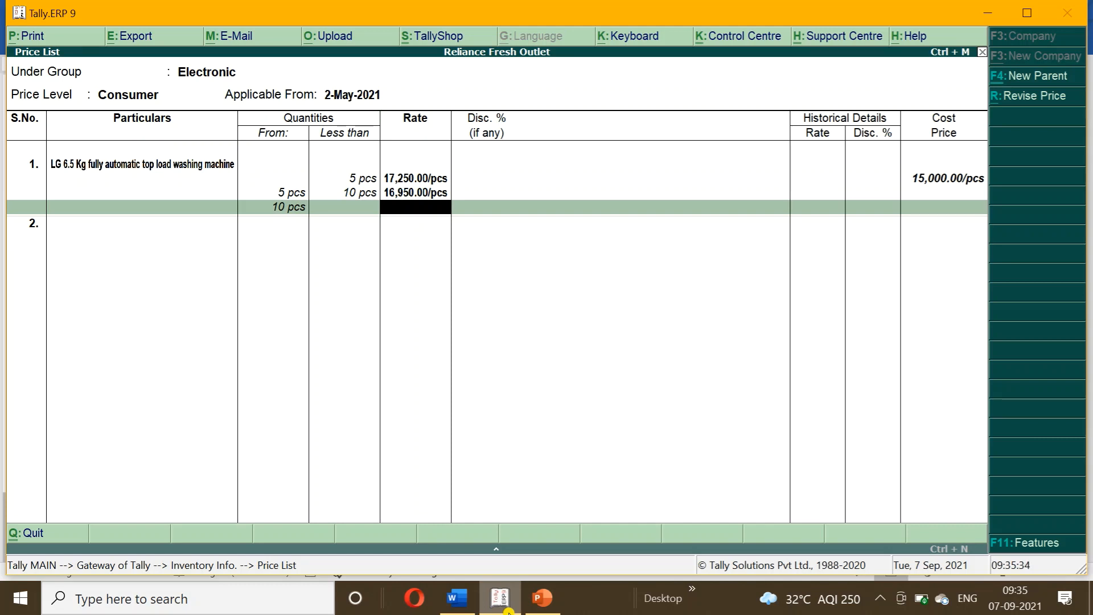
text(6650)
key(Return)
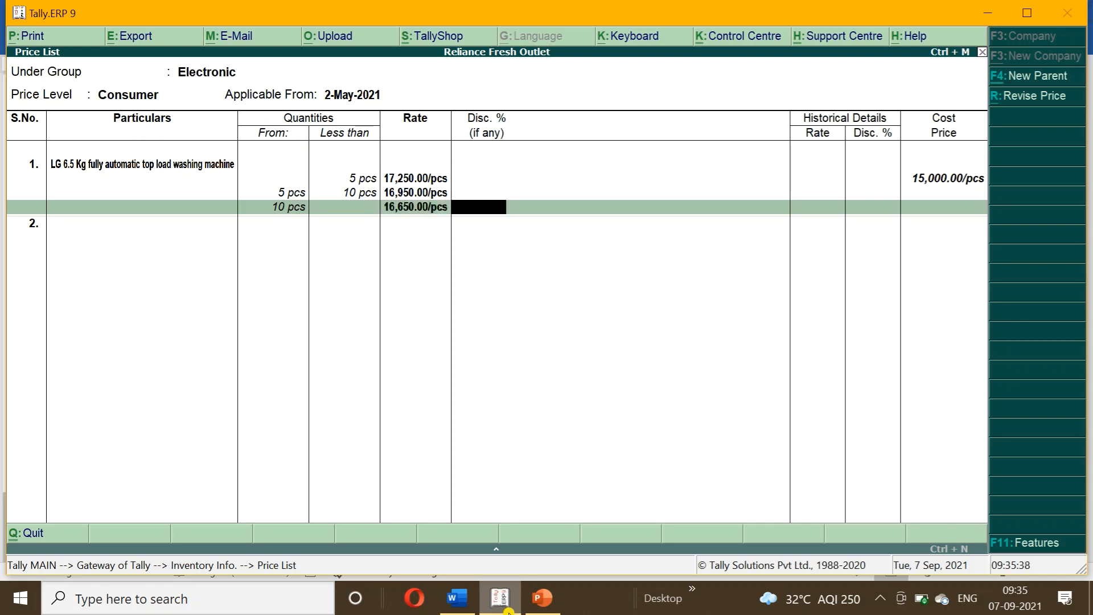
key(Return)
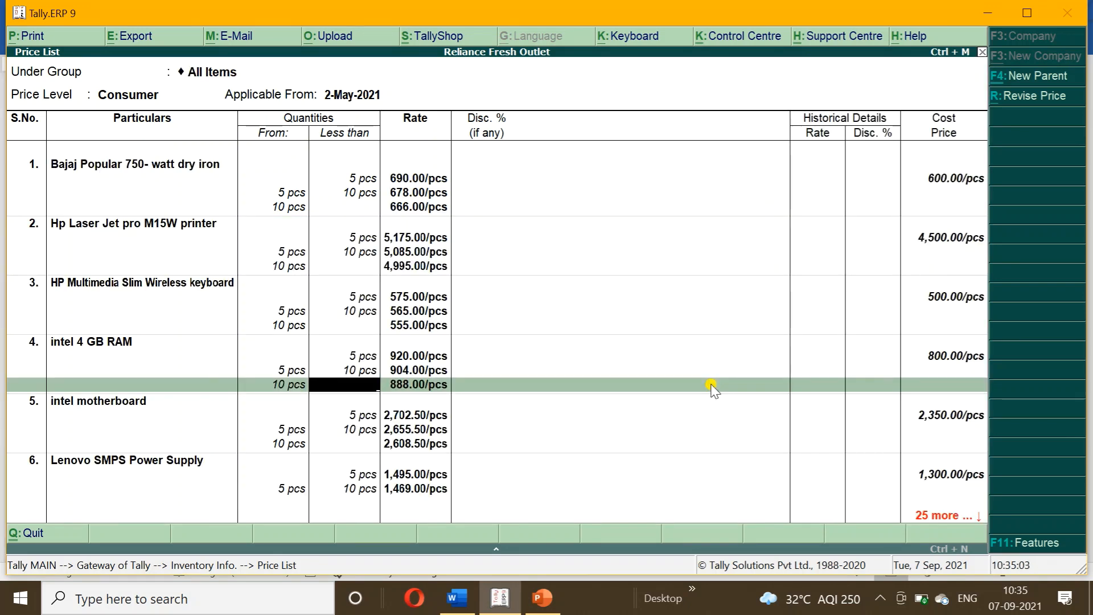
Look back through the filled Consumer price list for All Items up to the Bajaj dry iron's first slab
key(Up)
key(Up)
key(Up)
key(Up)
key(Up)
key(Up)
key(Up)
key(Up)
key(Up)
key(Up)
key(Up)
key(Up)
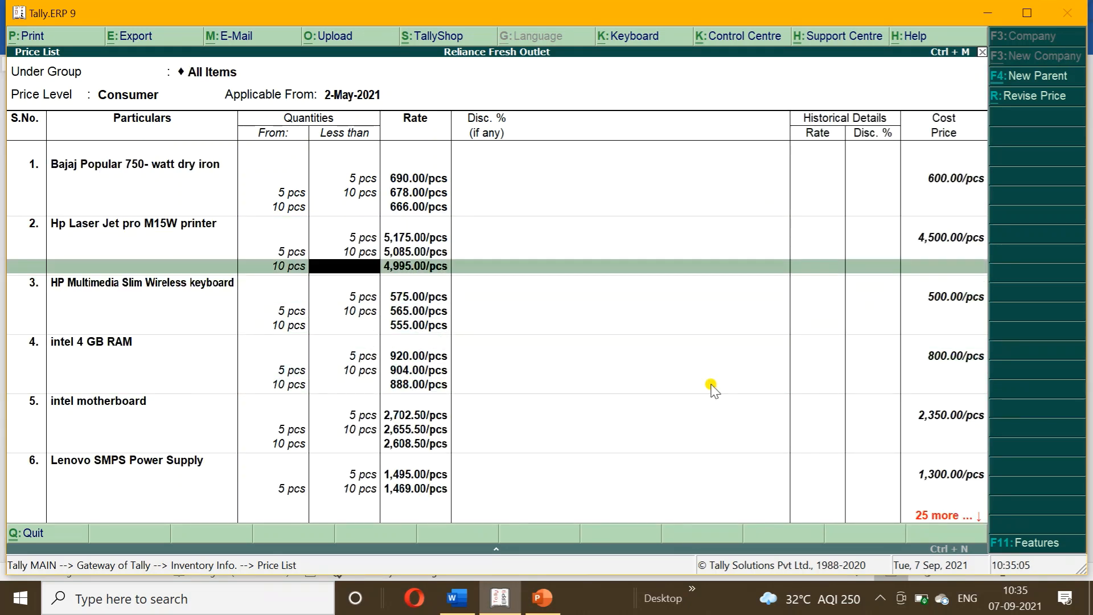
key(Up)
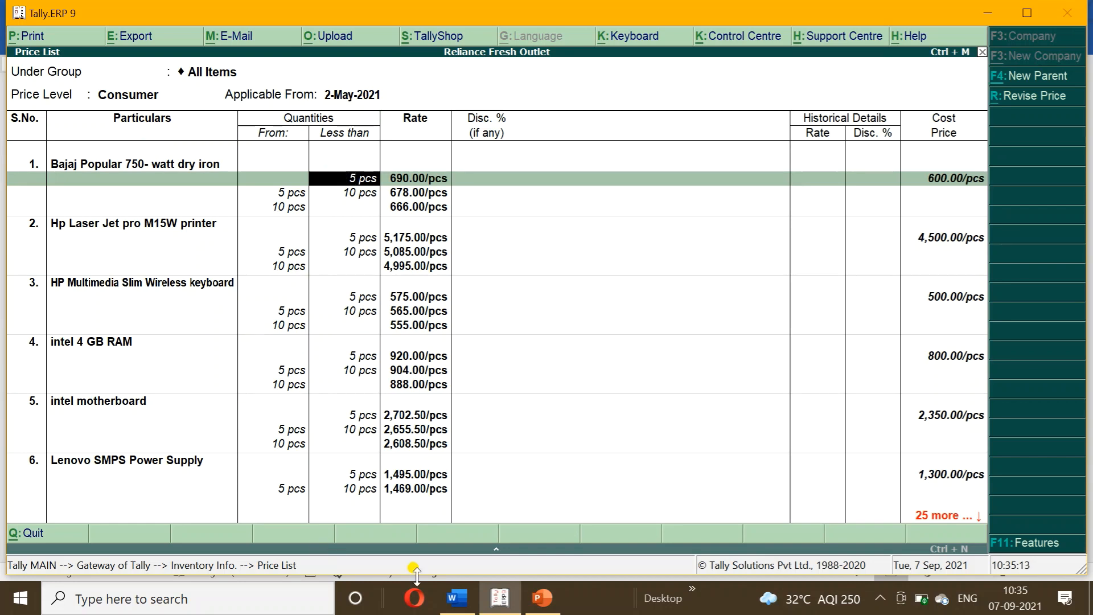
Compare the customer sales conditions in the Word assignment with the Bajaj dry iron's slab rates in Tally
click(457, 602)
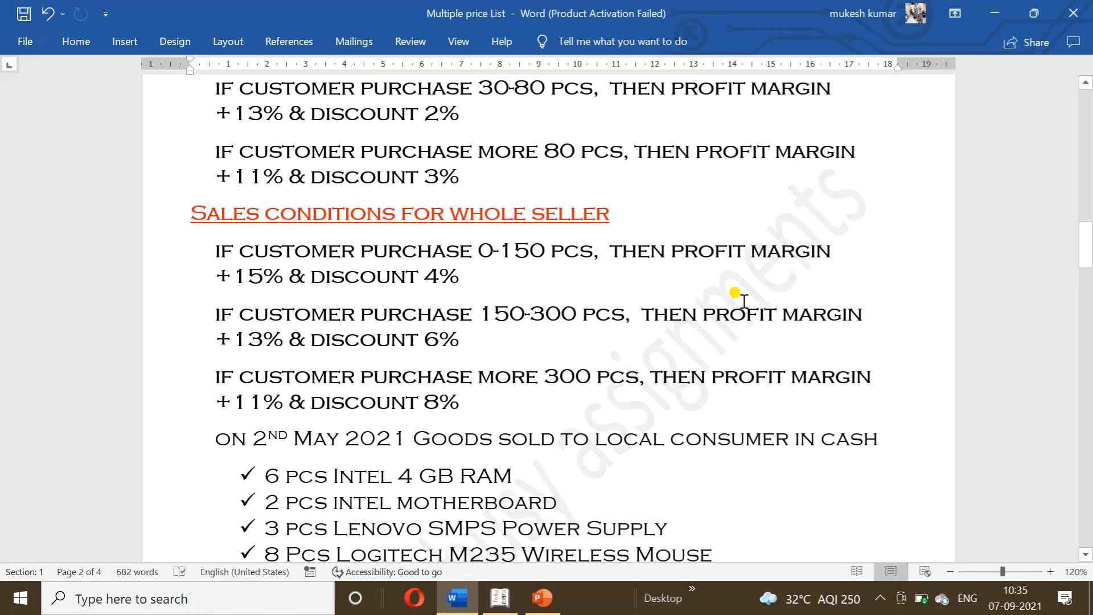
drag(1084, 245, 1082, 190)
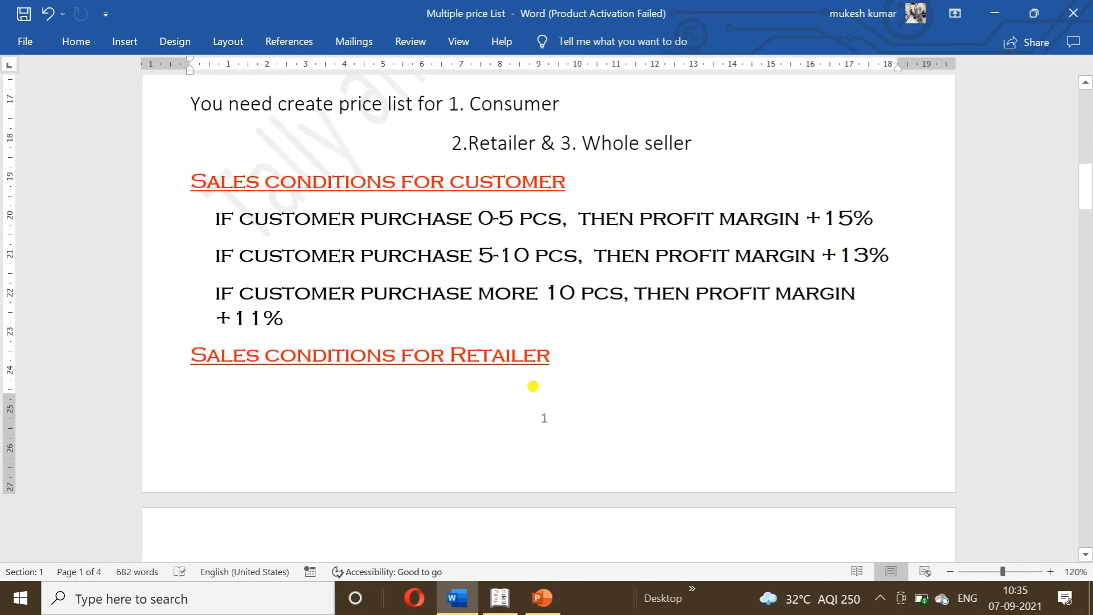
click(495, 601)
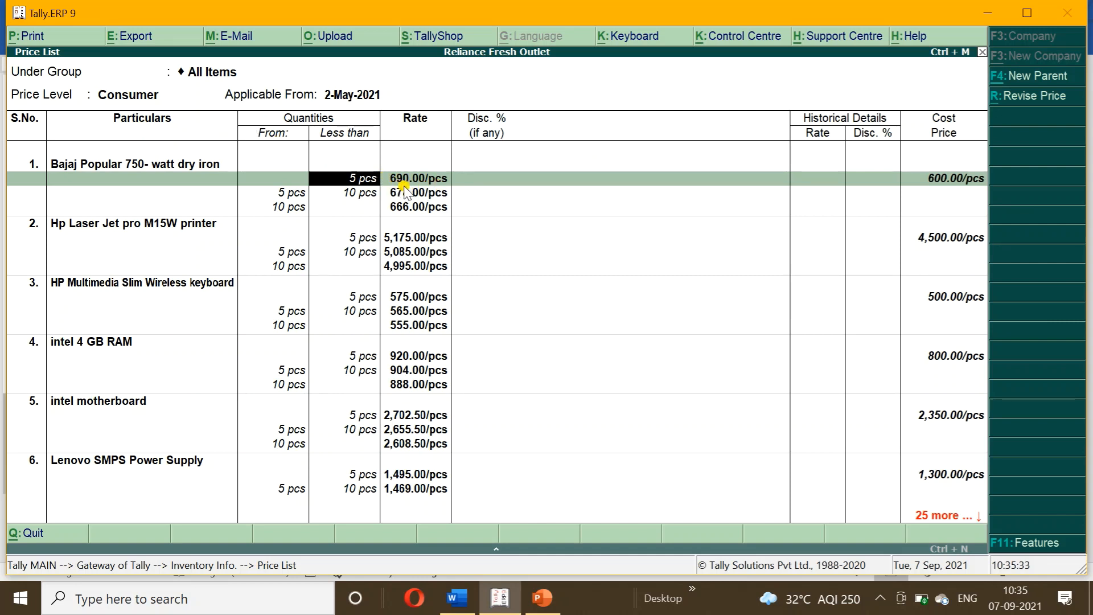
key(Down)
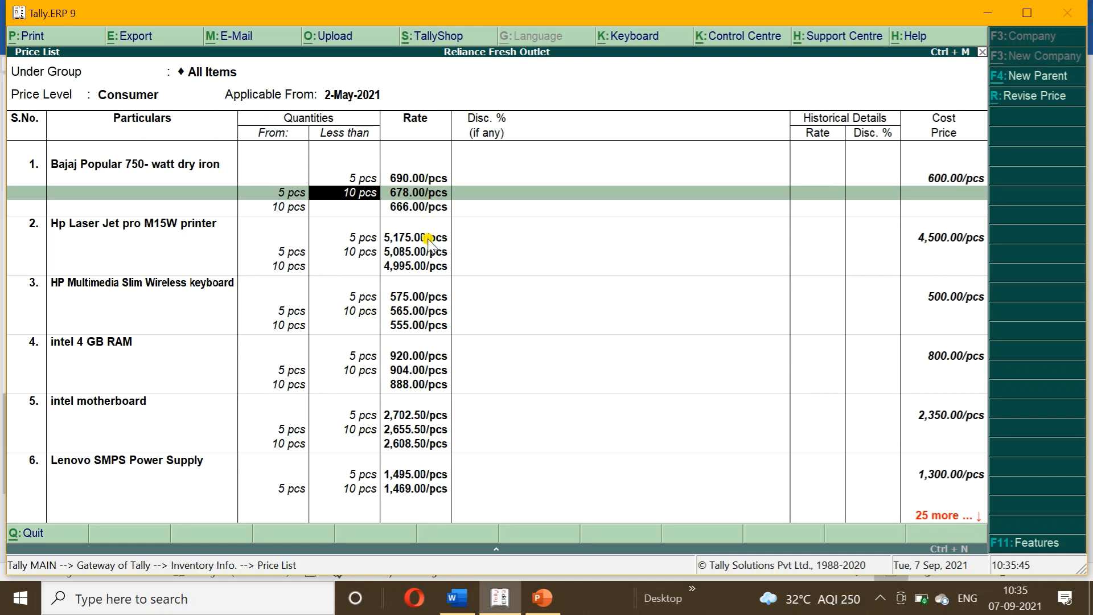
key(Down)
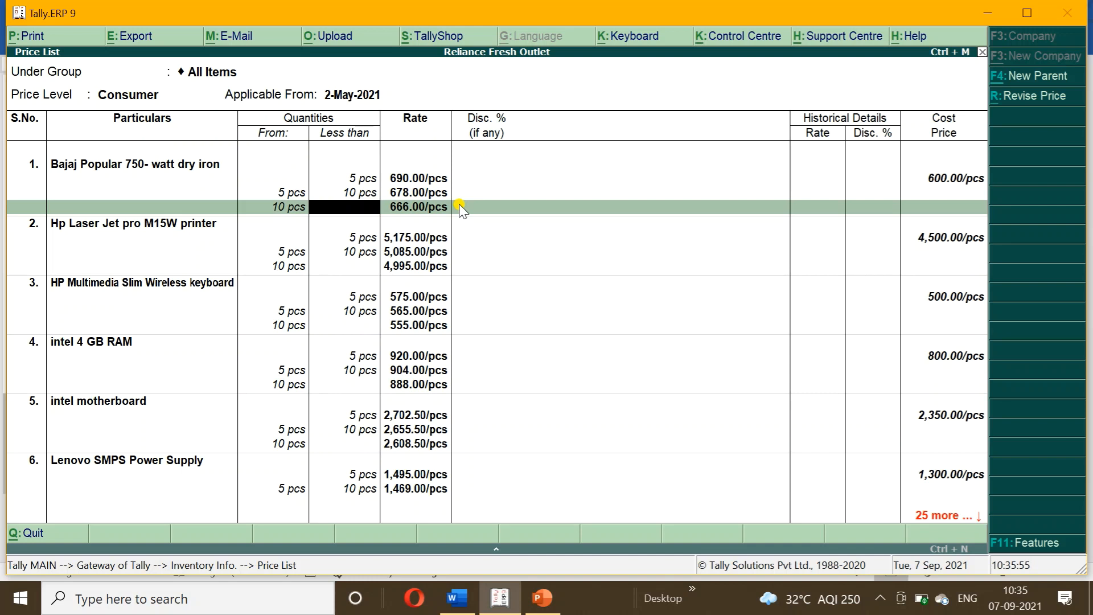
Review the Consumer slabs and rates of the remaining items down to the Samsung Solo Microwave oven
key(Down)
key(Down)
key(Down)
key(Down)
key(Down)
key(Down)
key(Down)
key(Down)
key(Down)
key(Down)
key(Down)
key(Down)
key(Down)
key(Down)
key(Down)
key(Down)
key(Down)
key(Down)
key(Down)
key(Down)
key(Down)
key(Down)
key(Down)
key(Down)
key(Down)
key(Down)
key(Down)
key(Down)
key(Down)
key(Down)
key(Down)
key(Down)
key(Down)
key(Down)
key(Down)
key(Down)
key(Down)
key(Down)
key(Down)
key(Down)
key(Down)
key(Down)
key(Down)
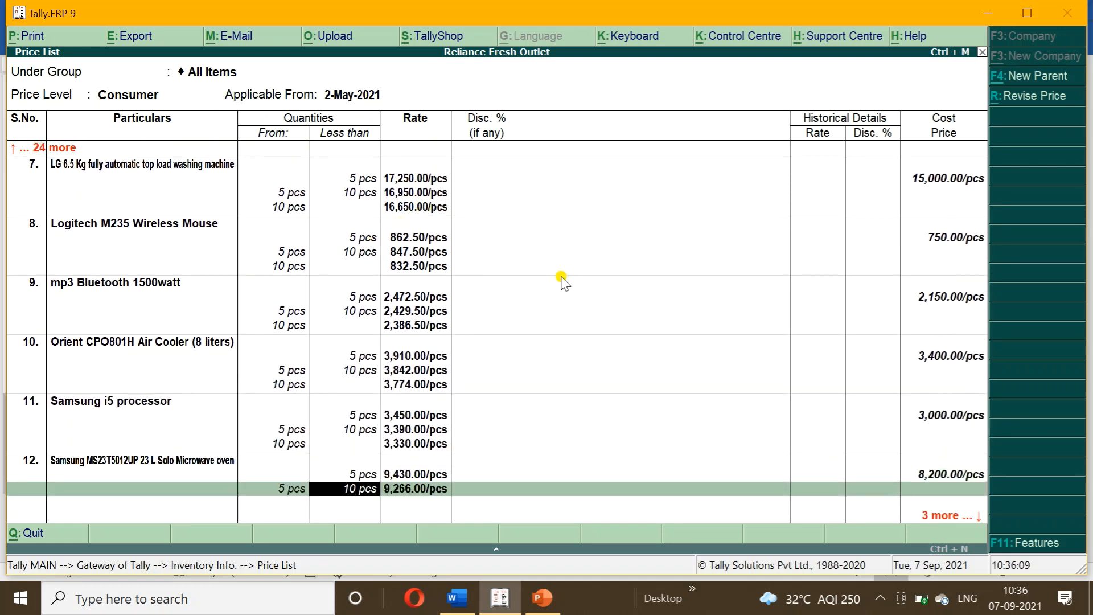
Leave the Consumer price list and open the All Items price list for the Retailer level, applicable from 2-May-2021
click(457, 597)
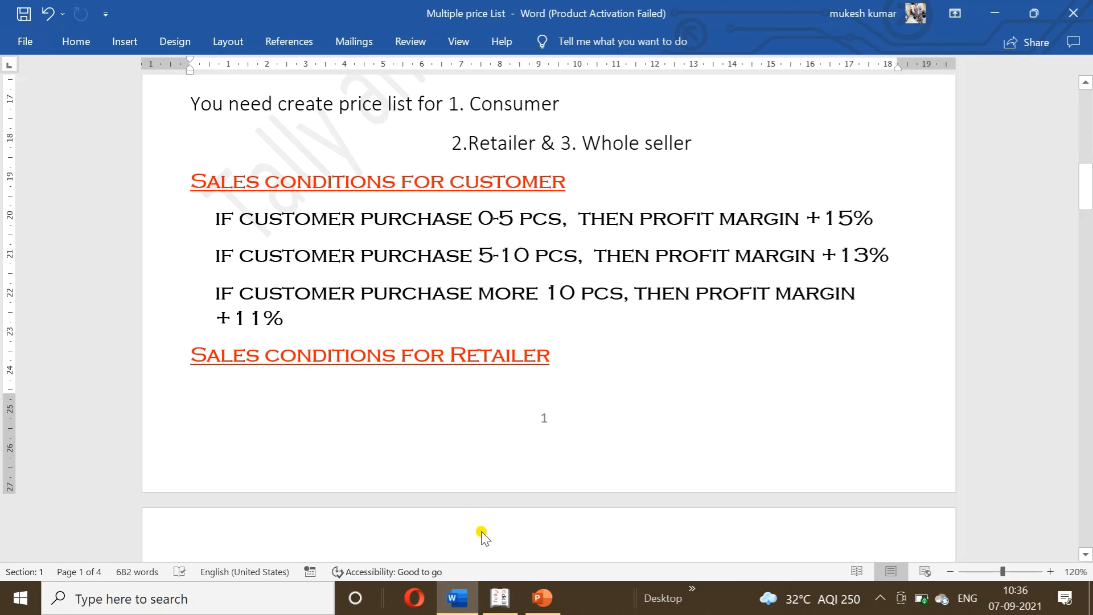
click(457, 597)
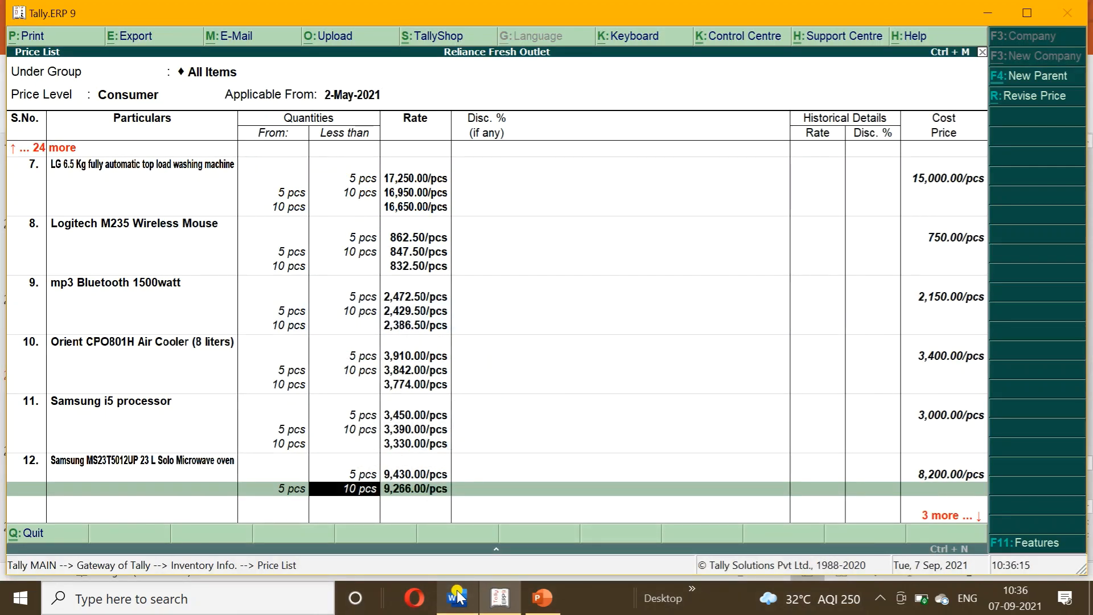
key(Escape)
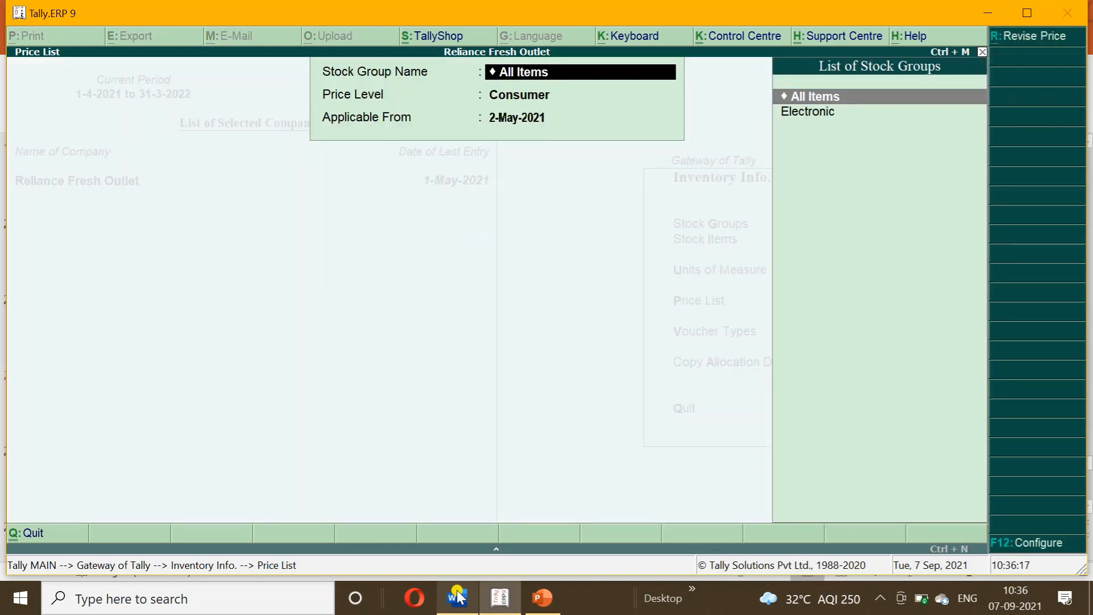
key(Return)
key(Down)
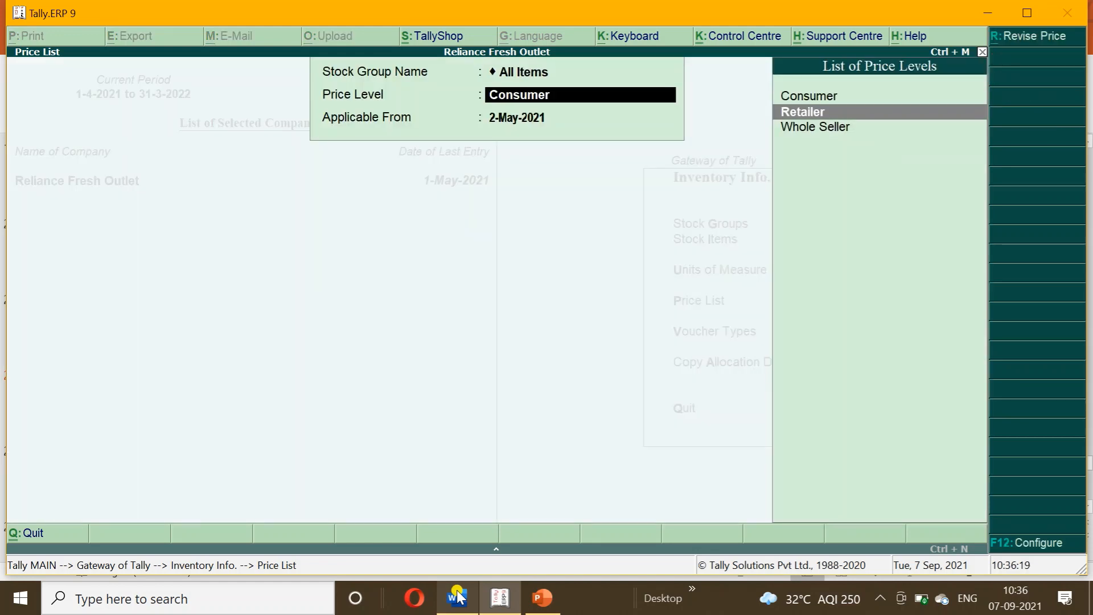
key(Return)
key(Return)
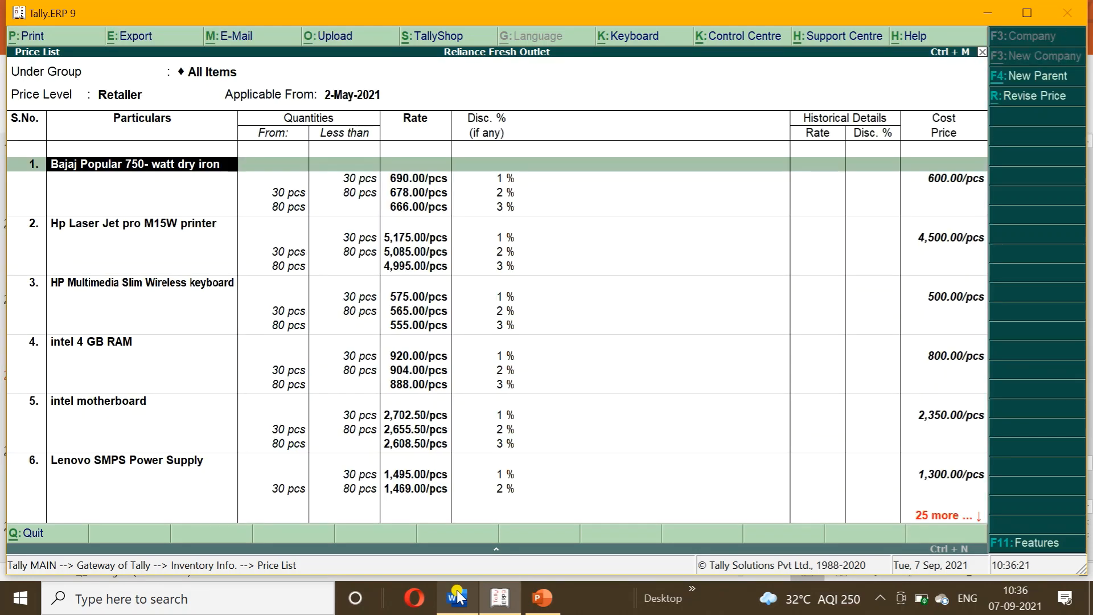
key(Return)
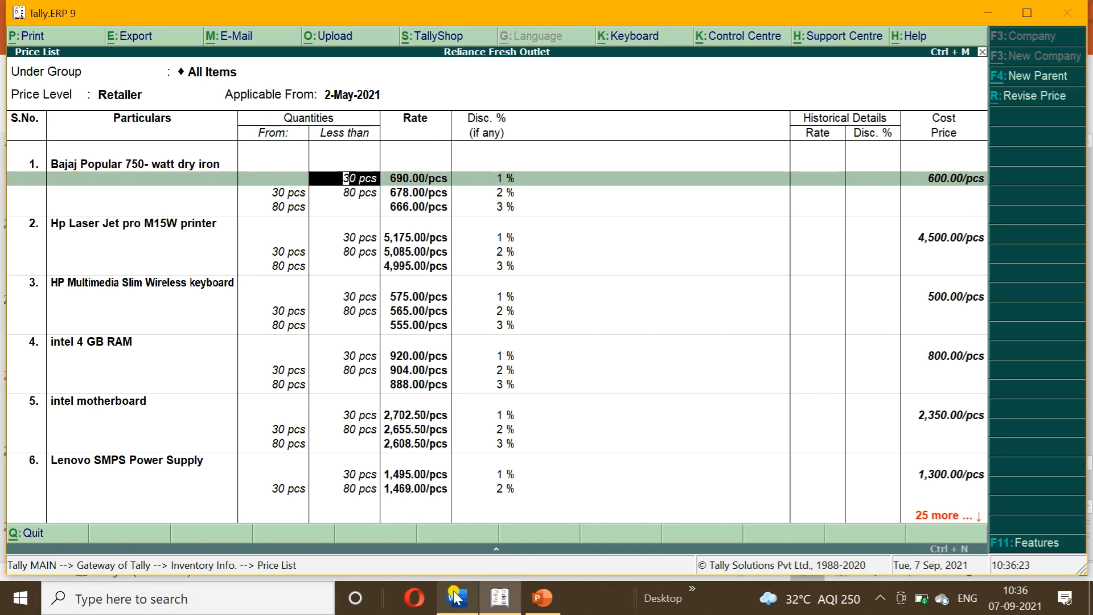
Read the Retailer margin and discount conditions in the Word assignment and compare them with the Retailer price list in Tally
click(458, 595)
drag(1086, 190, 1087, 236)
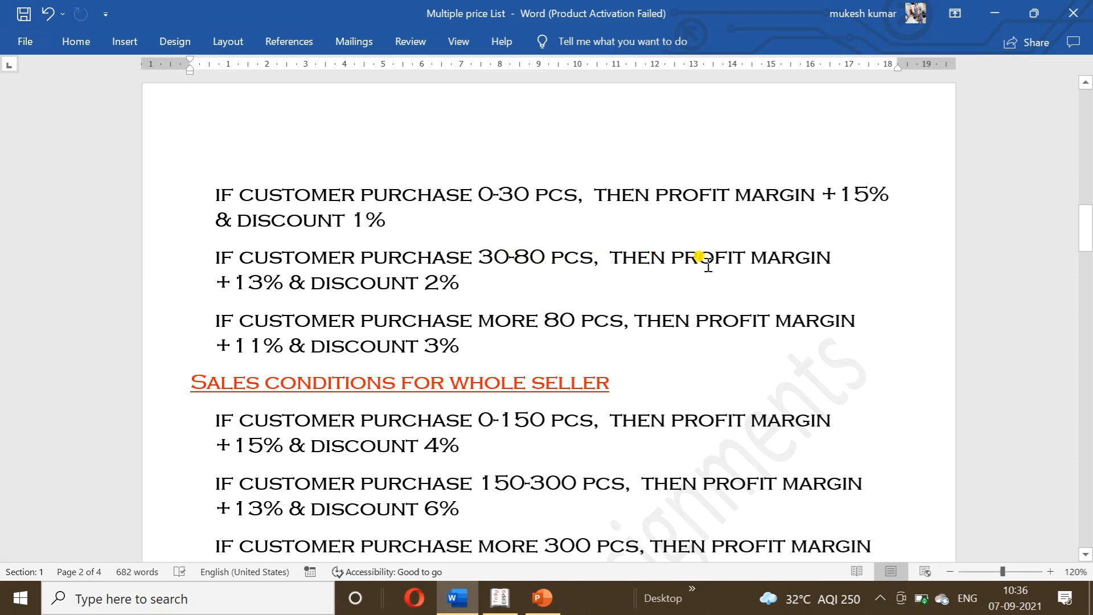
mouse_move(1085, 227)
mouse_down()
mouse_move(1083, 182)
mouse_move(1083, 226)
mouse_up()
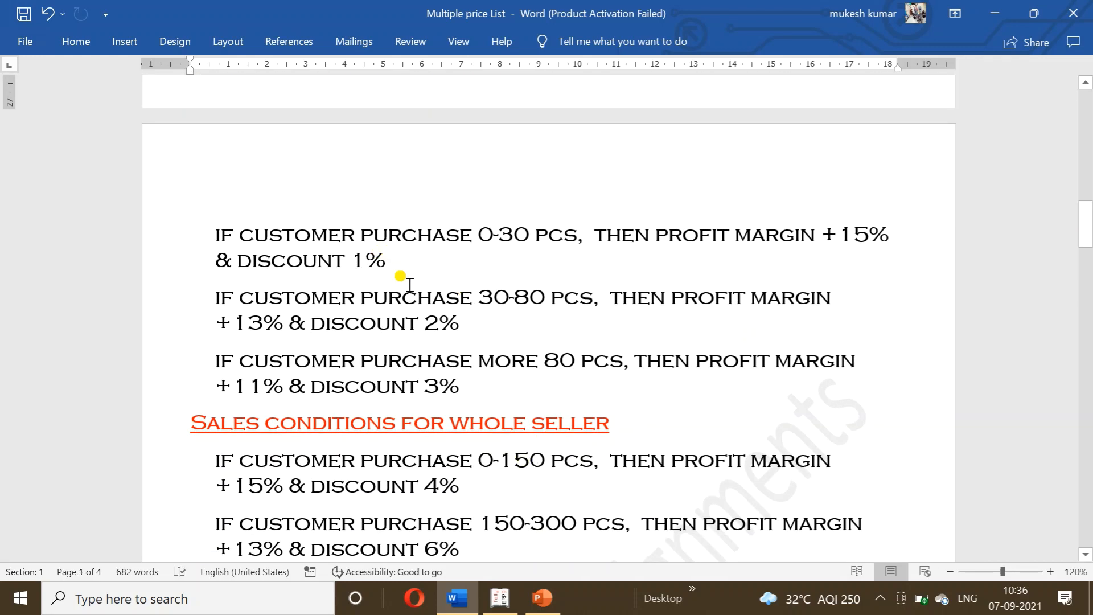
click(500, 597)
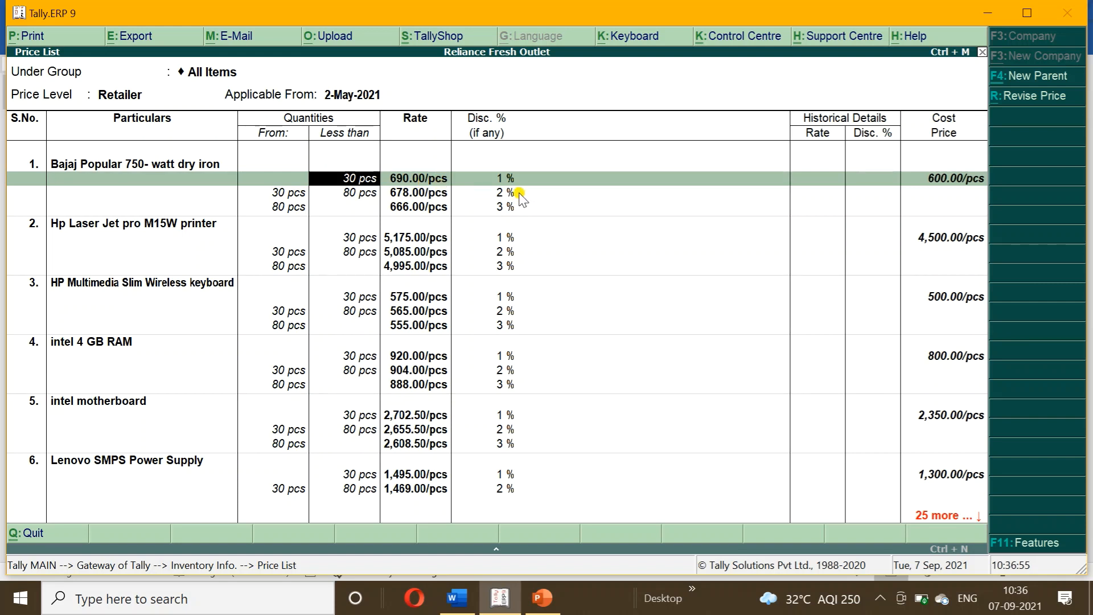
Review the Retailer slabs, rates and discounts from the Bajaj dry iron down to the mp3 Bluetooth item
key(Down)
key(Down)
key(Down)
key(Down)
key(Down)
key(Down)
key(Down)
key(Down)
key(Down)
key(Down)
key(Down)
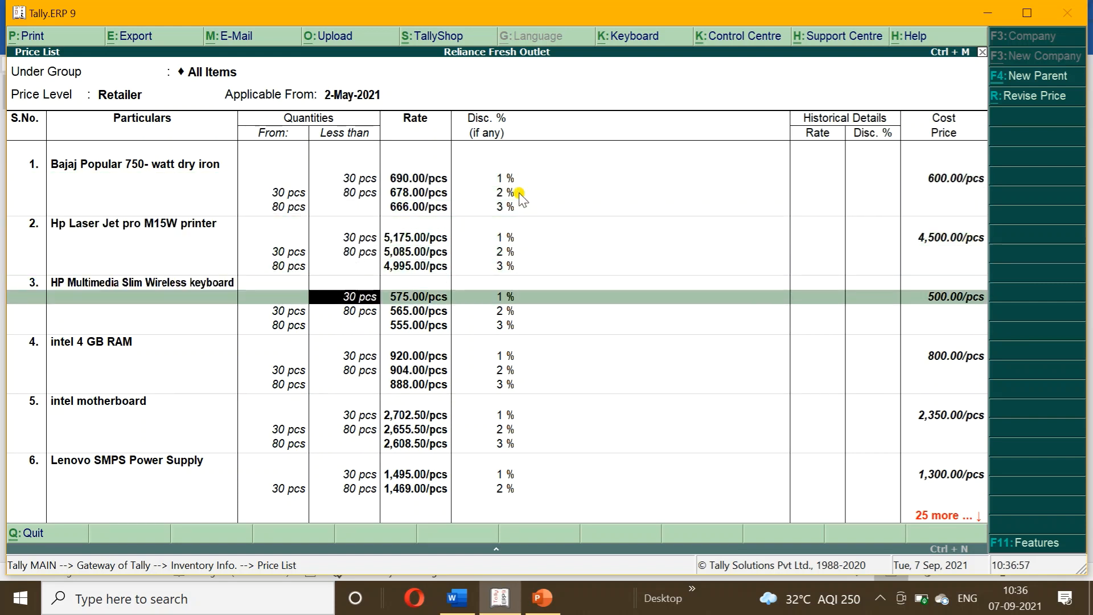
key(Down)
key(Down)
key(Down)
key(Down)
key(Down)
key(Down)
key(Down)
key(Down)
key(Down)
key(Down)
key(Down)
key(Down)
key(Down)
key(Down)
key(Down)
key(Down)
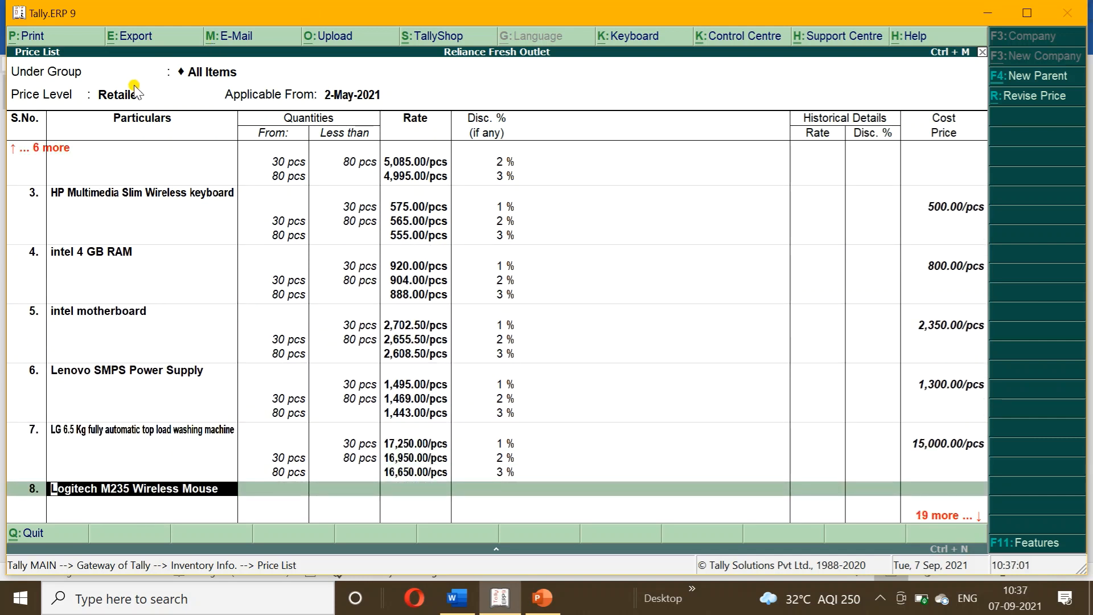
key(Down)
key(Down)
key(Down)
key(Down)
key(Down)
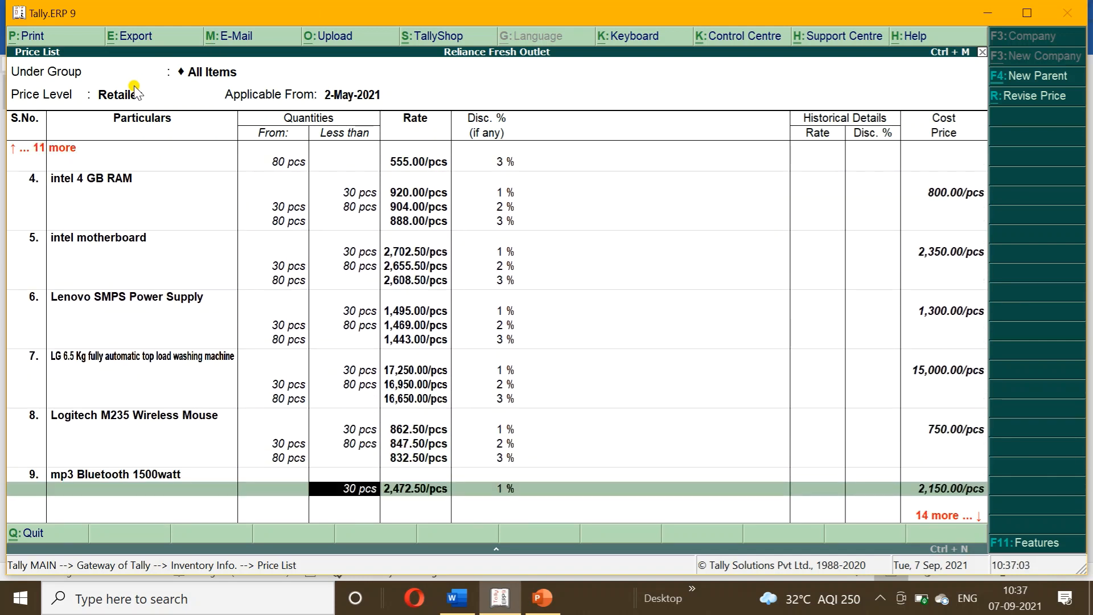
Leave the Retailer price list and open the All Items price list for the Whole Seller level, applicable from 2-May-2021
key(F4)
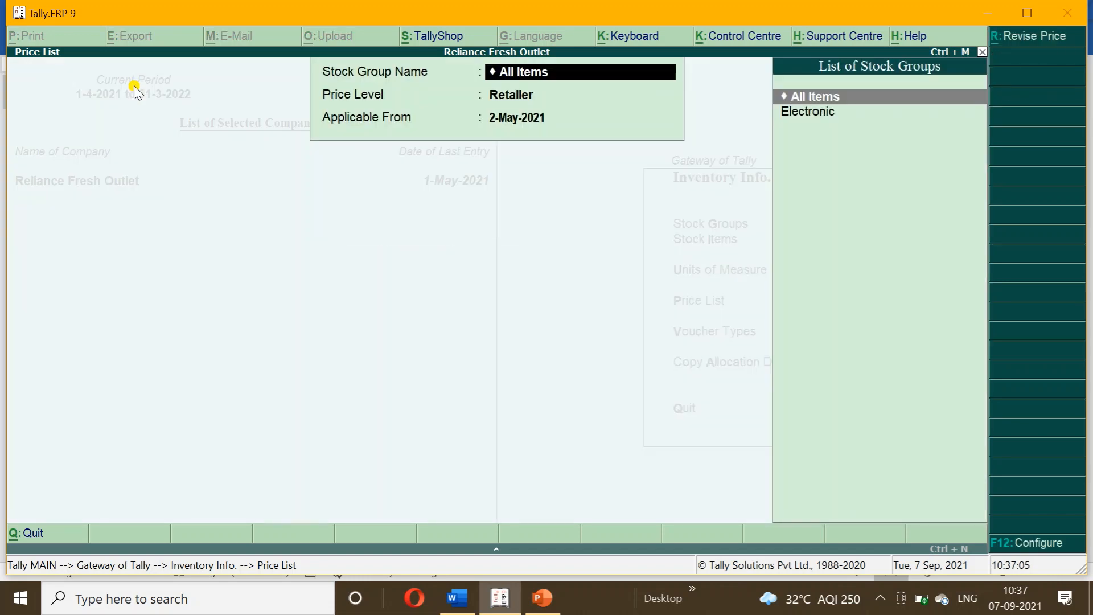
key(Return)
key(Down)
key(Return)
key(Return)
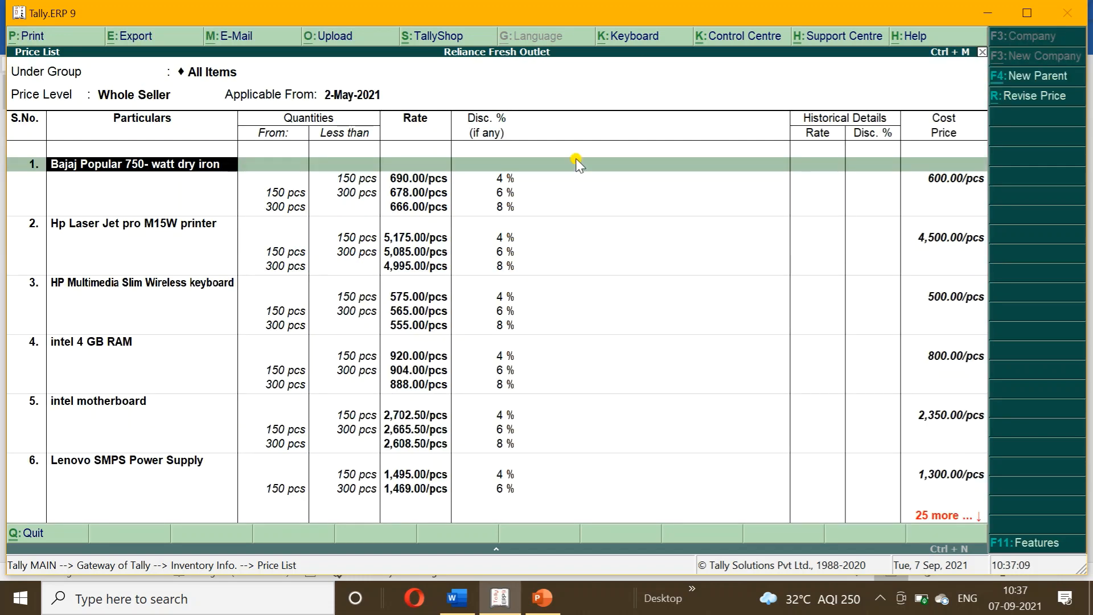
Read the whole seller sales conditions in the Word assignment and return to the Whole Seller price list in Tally
click(457, 597)
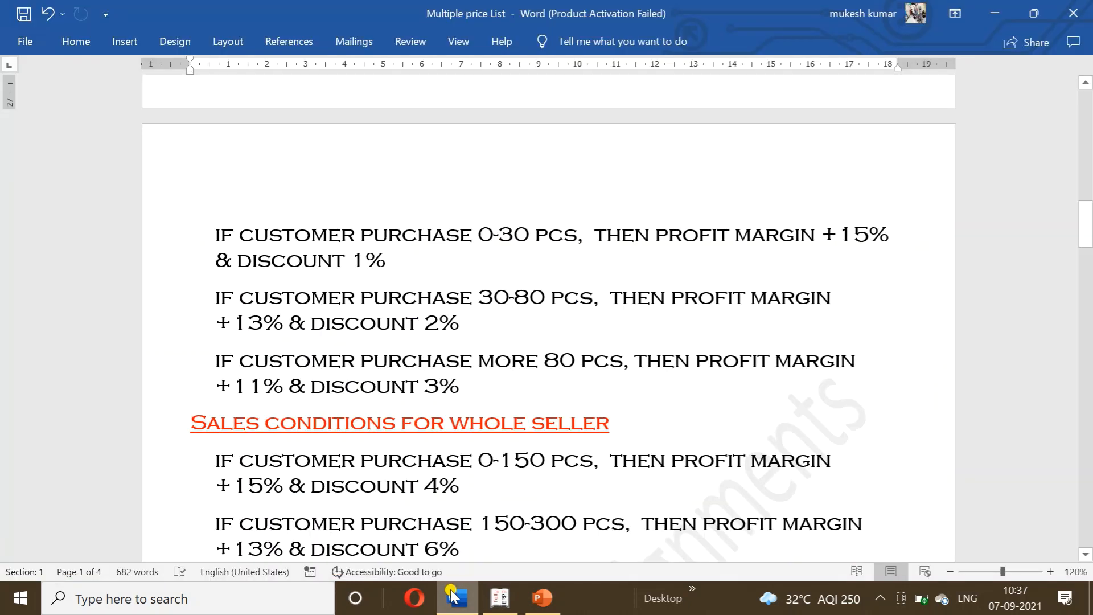
drag(1086, 226, 1086, 251)
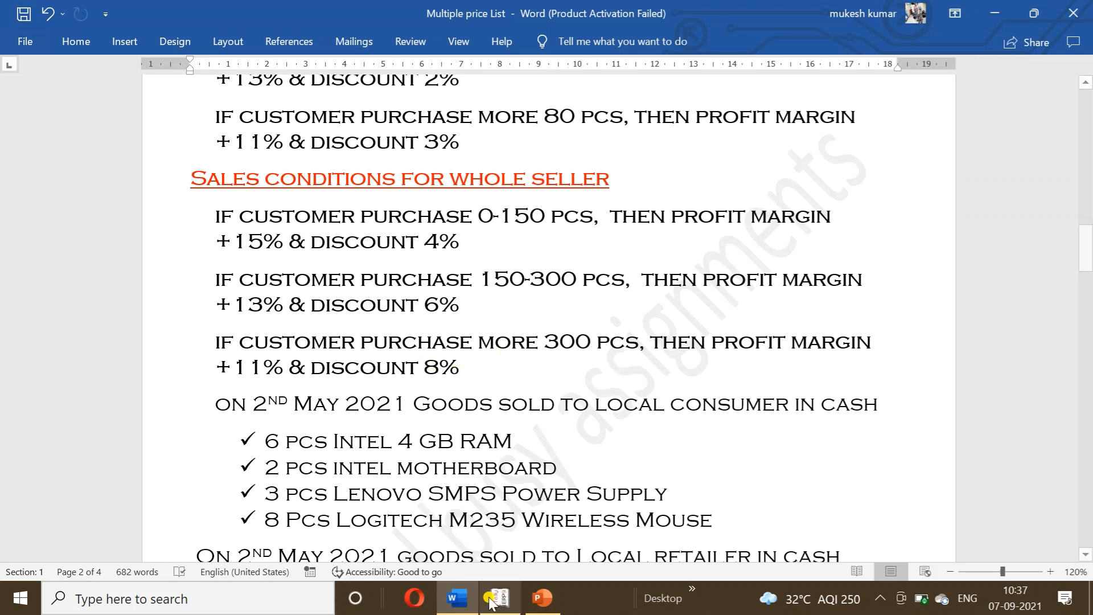
key(alt+Tab)
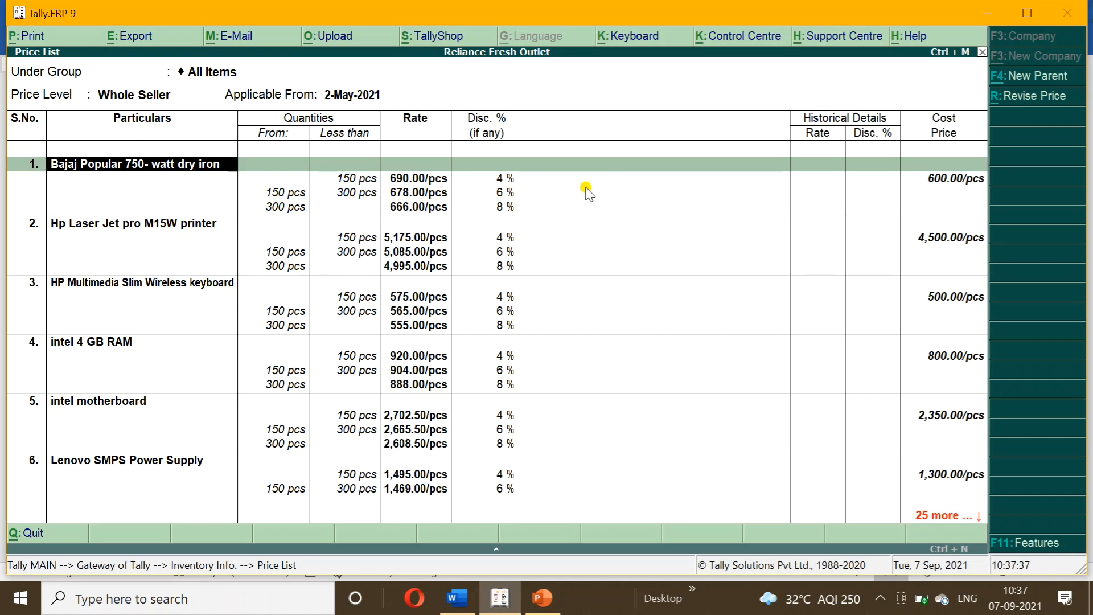
Review the Whole Seller slabs, rates and discounts of all items down to the Samsung Solo Microwave oven
key(Down)
key(Down)
key(Down)
key(Down)
key(Down)
key(Down)
key(Down)
key(Down)
key(Down)
key(Down)
key(Down)
key(Down)
key(Down)
key(Down)
key(Down)
key(Down)
key(Down)
key(Down)
key(Down)
key(Down)
key(Down)
key(Down)
key(Down)
key(Down)
key(Down)
key(Down)
key(Down)
key(Down)
key(Down)
key(Down)
key(Down)
key(Down)
key(Down)
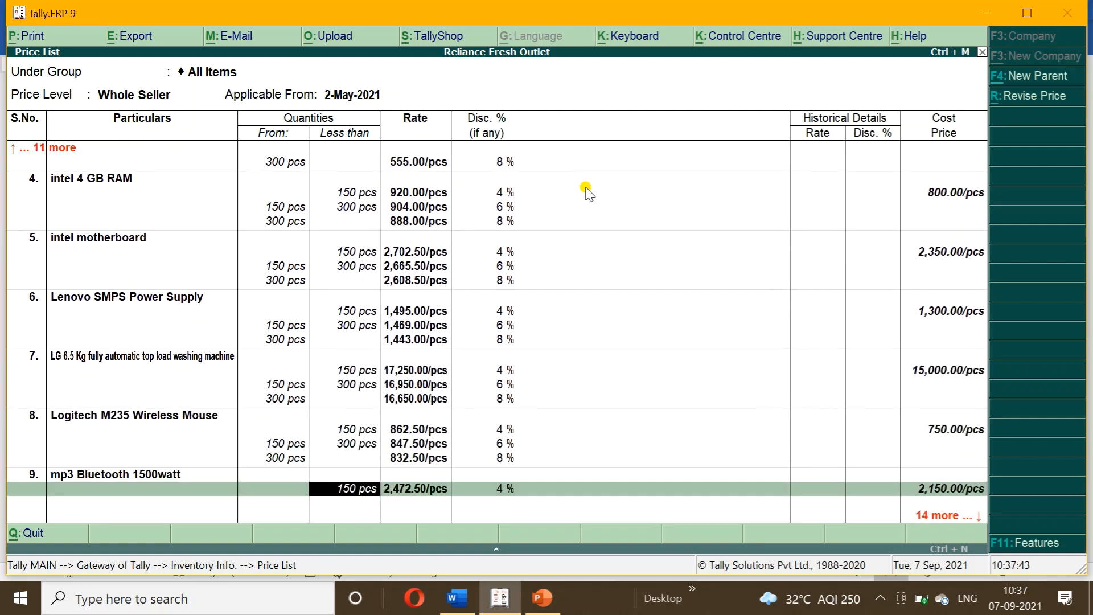
key(Down)
key(Down)
key(Down)
key(Down)
key(Down)
key(Down)
key(Down)
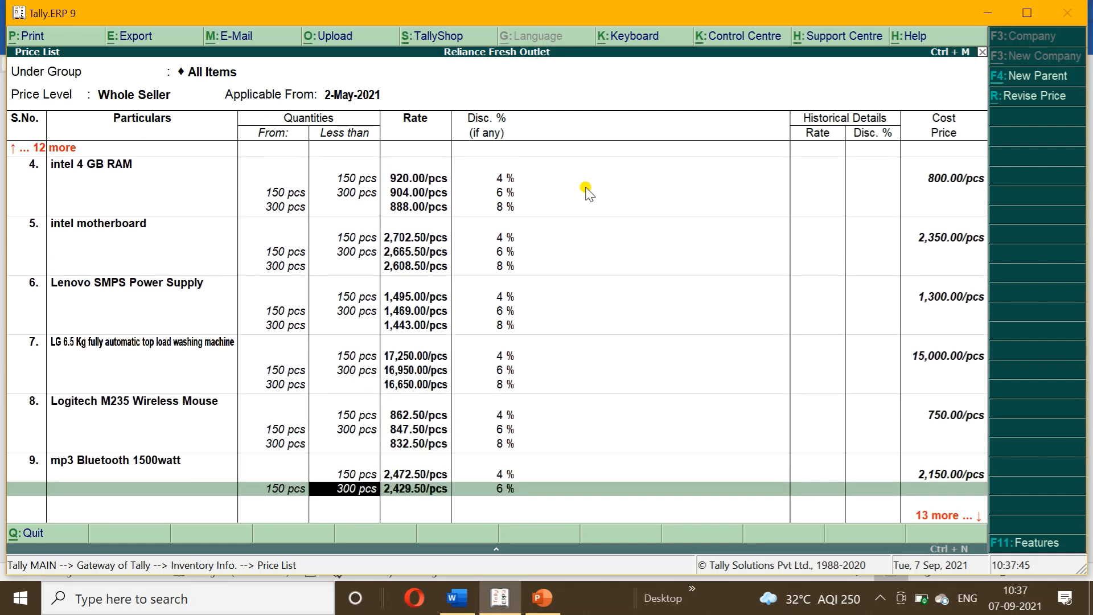
key(Down)
key(Down)
key(Down)
key(Down)
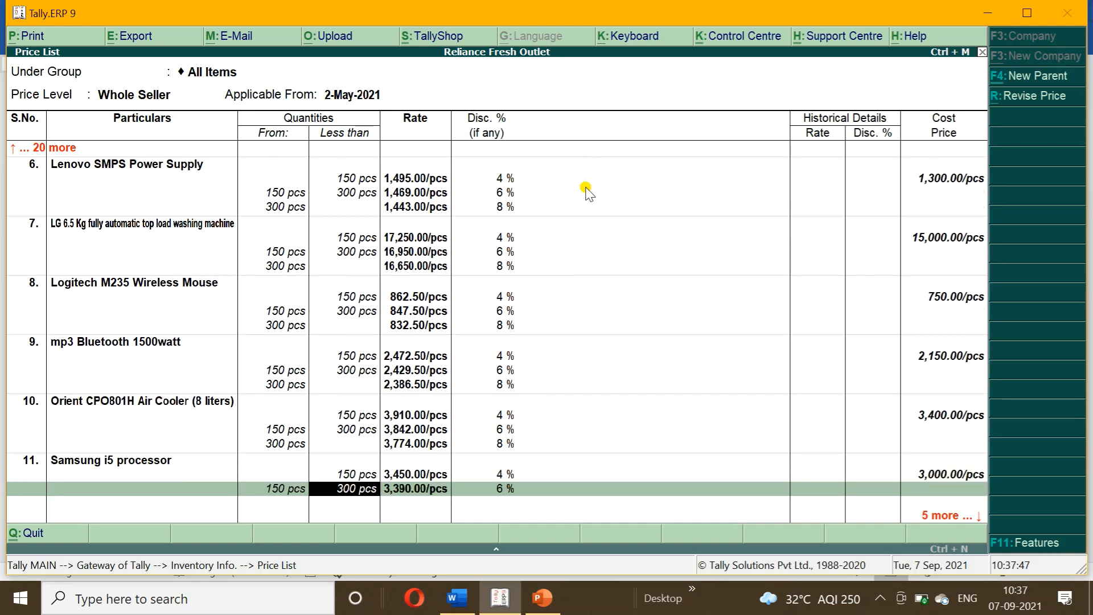
key(Down)
key(Down)
key(Down)
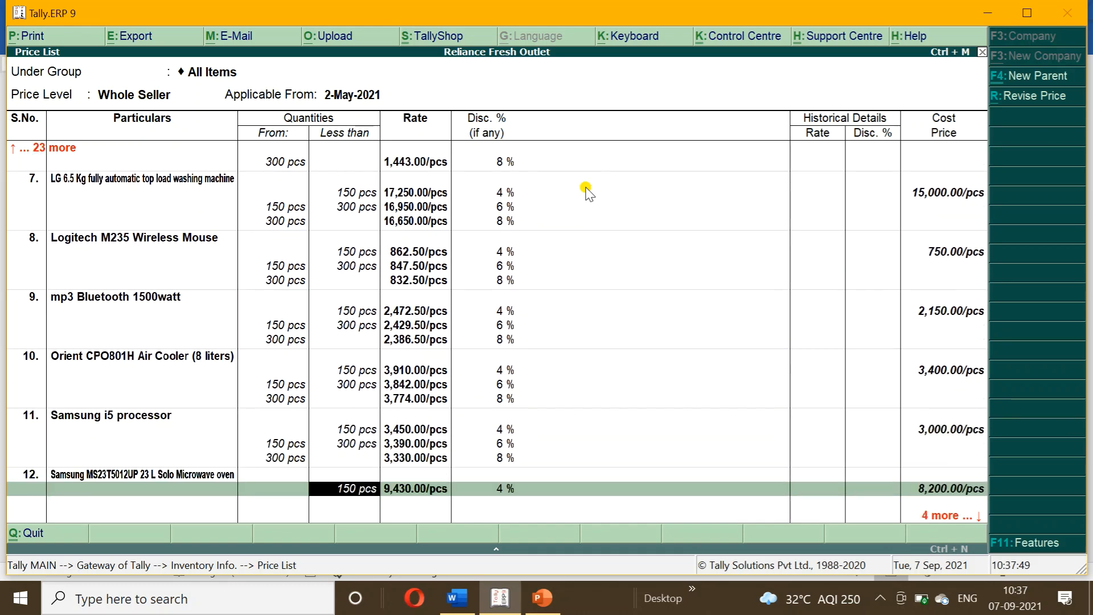
Leave the Whole Seller price list and open accounting voucher creation from the Gateway of Tally
key(Escape)
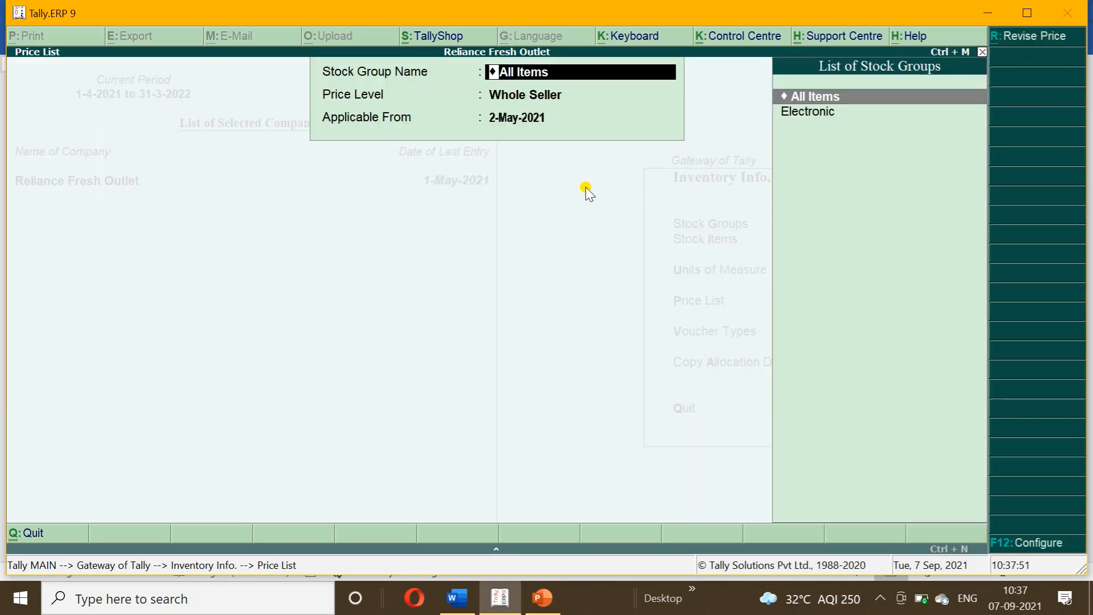
key(Escape)
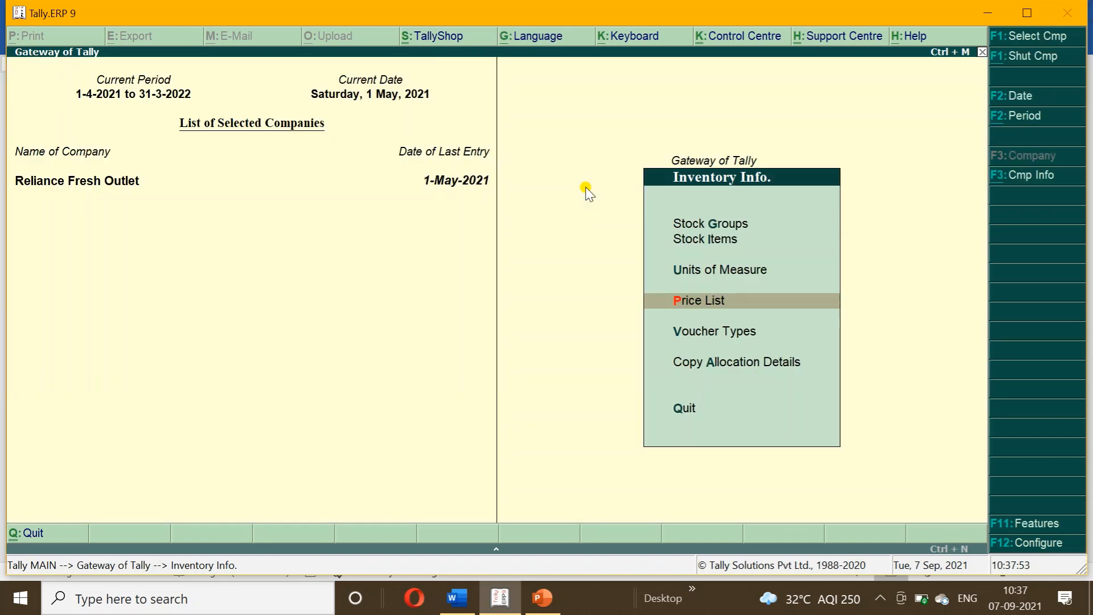
key(Escape)
key(Down)
key(Down)
key(Up)
key(Return)
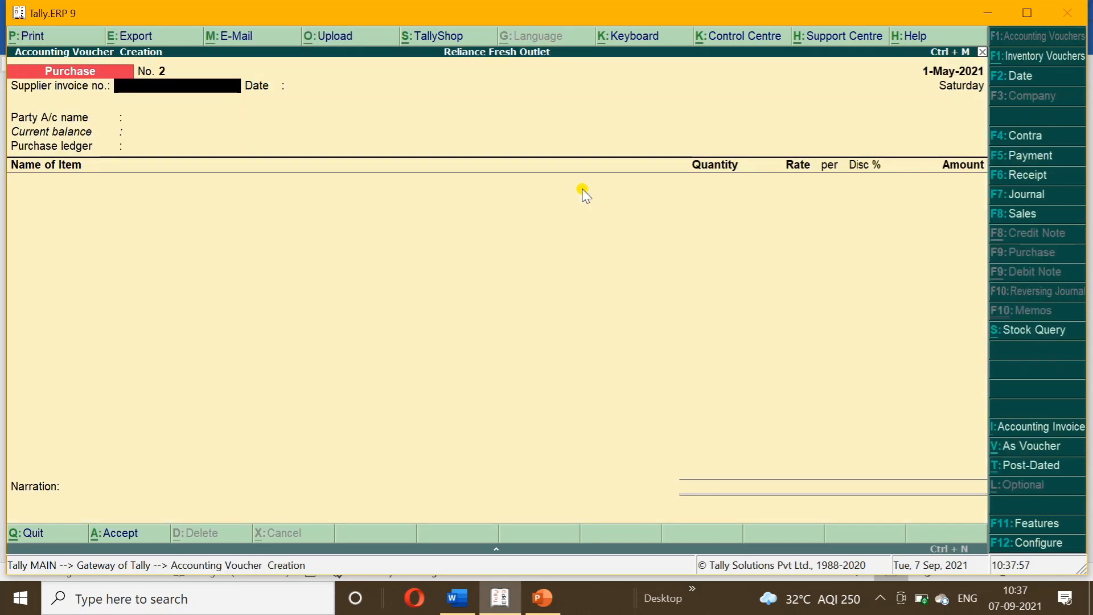
Read the 2nd May 2021 cash sales to the local consumer in the Word assignment and return to Tally
click(458, 605)
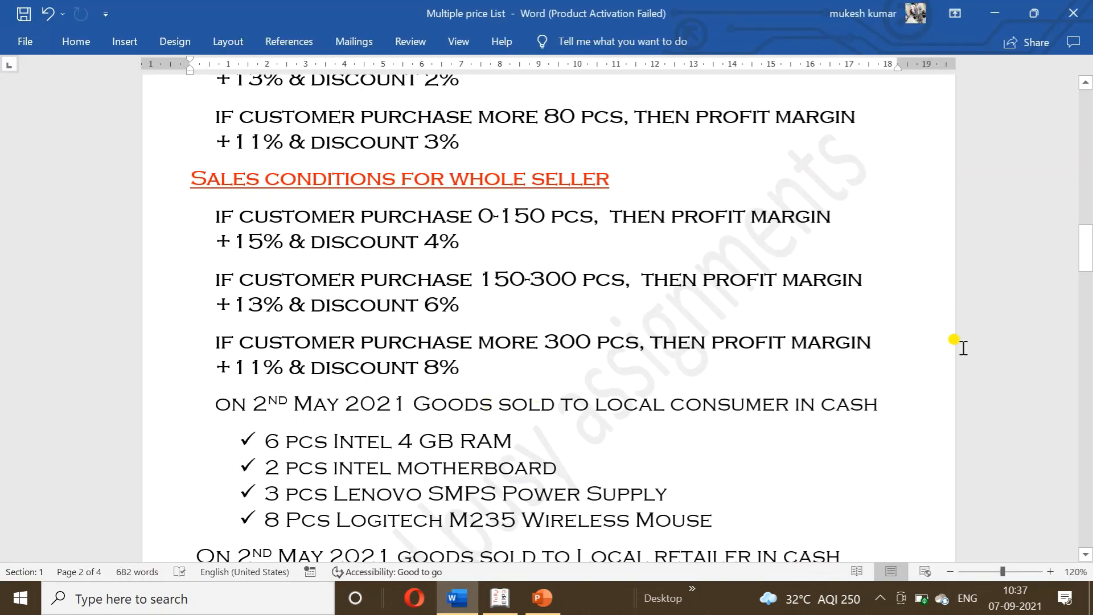
drag(1086, 249, 1085, 263)
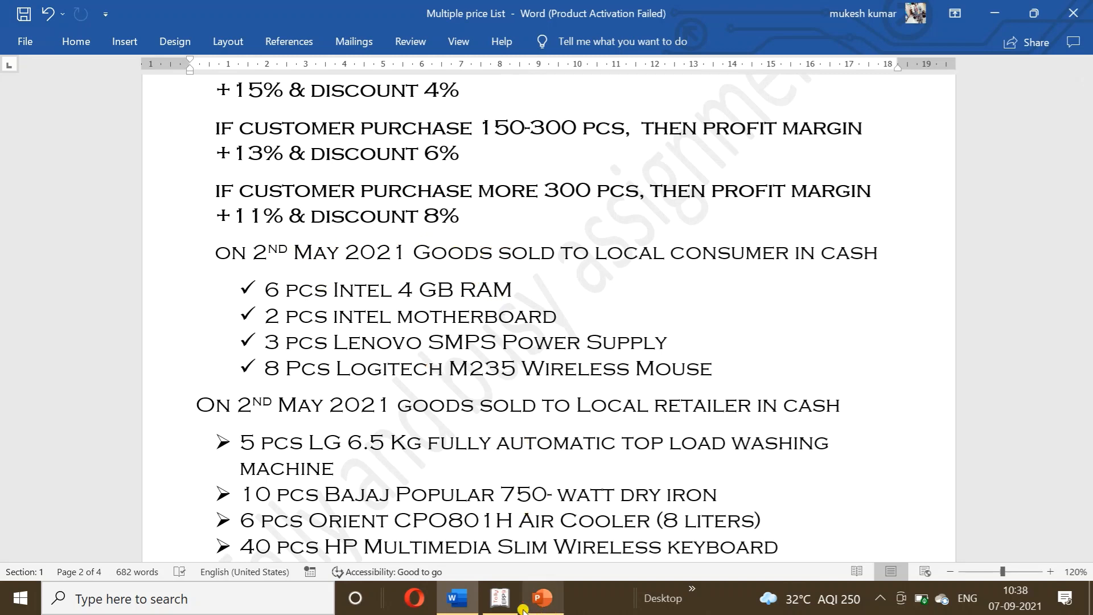
click(500, 600)
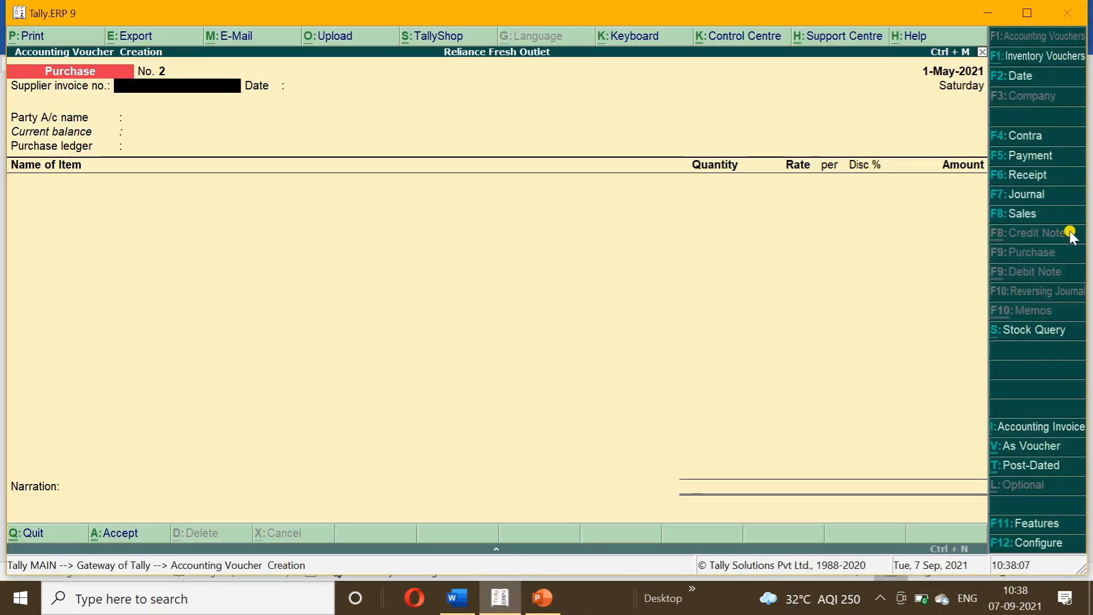
Start a Sales voucher with reference number 10 and date it 2-May-2021
click(1027, 214)
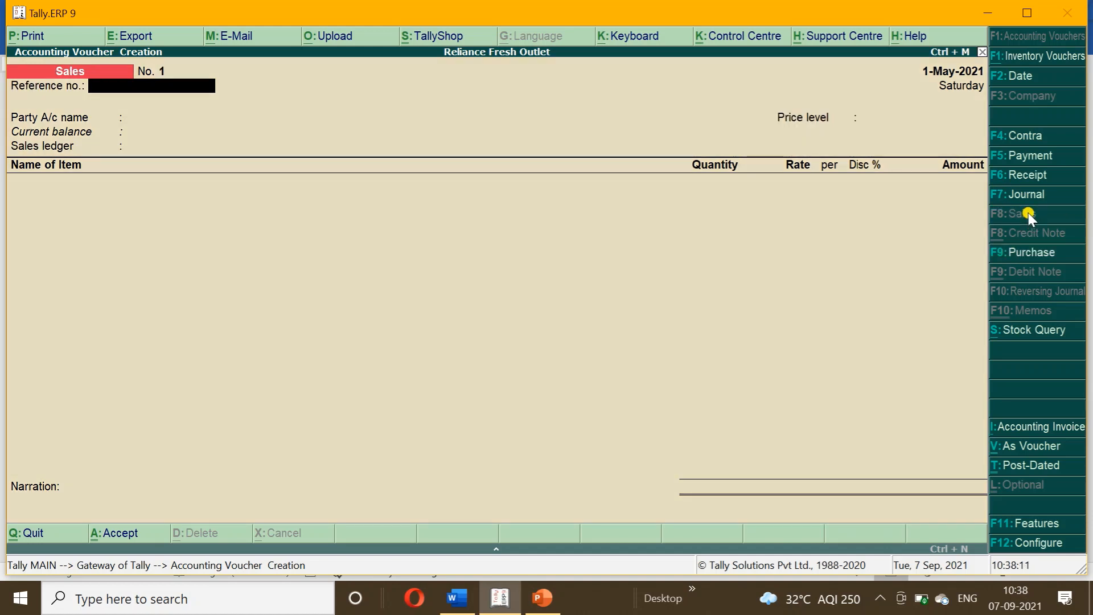
text(10)
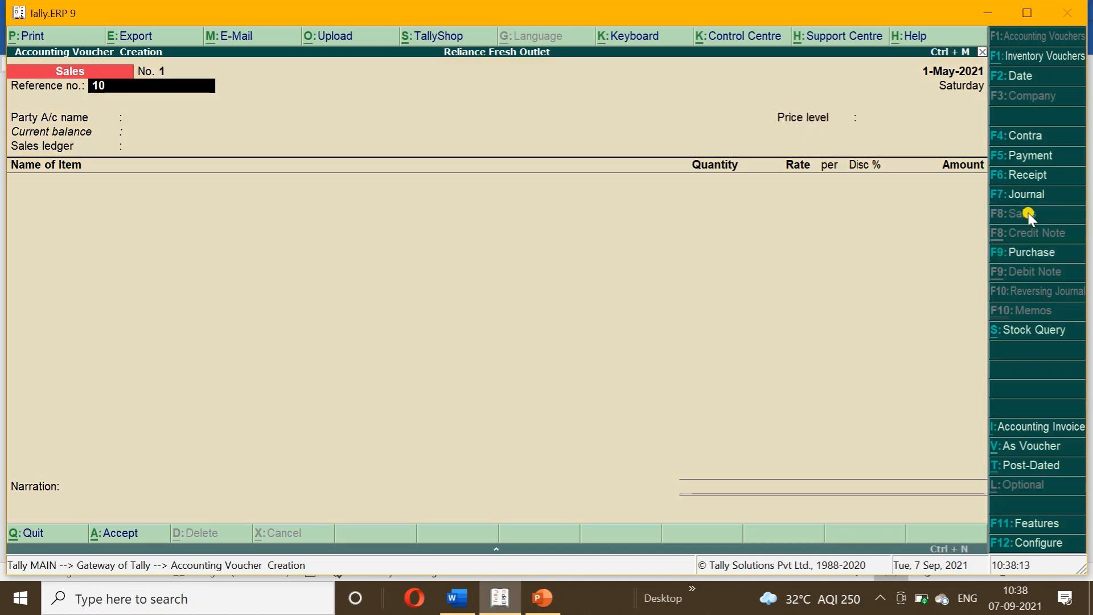
key(F2)
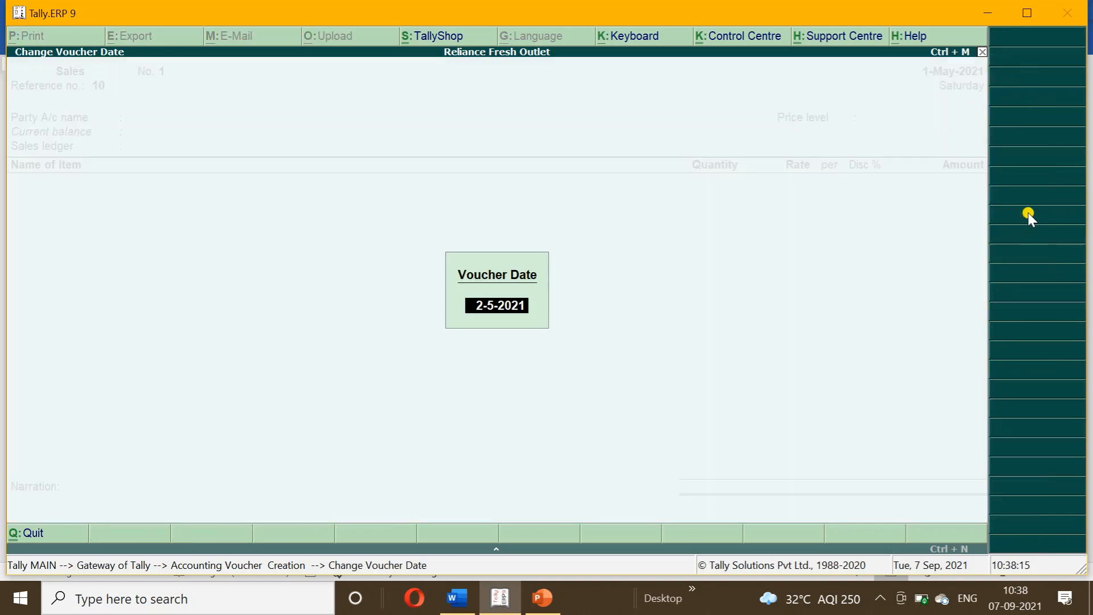
key(Return)
key(Return)
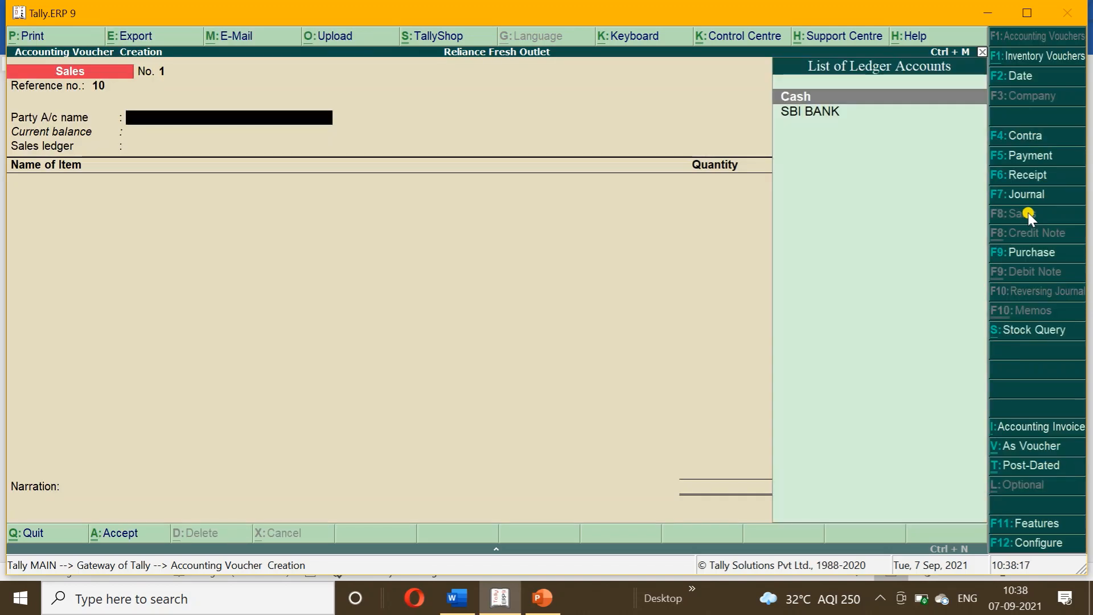
Set the party account to Cash and, after checking the assignment in Word, choose the Consumer price level
key(Return)
key(ctrl+a)
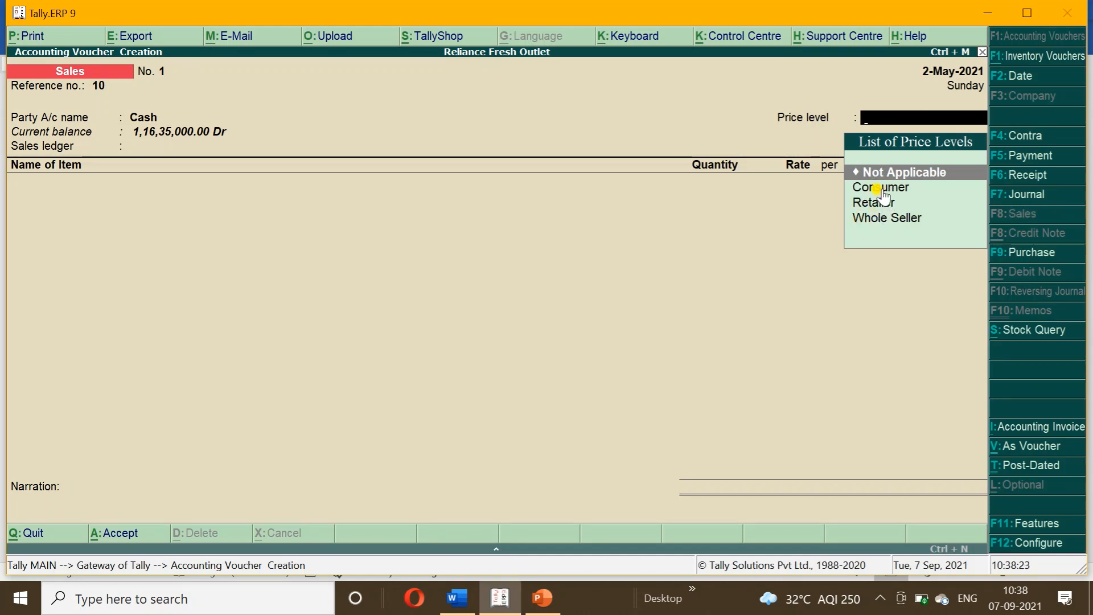
click(459, 603)
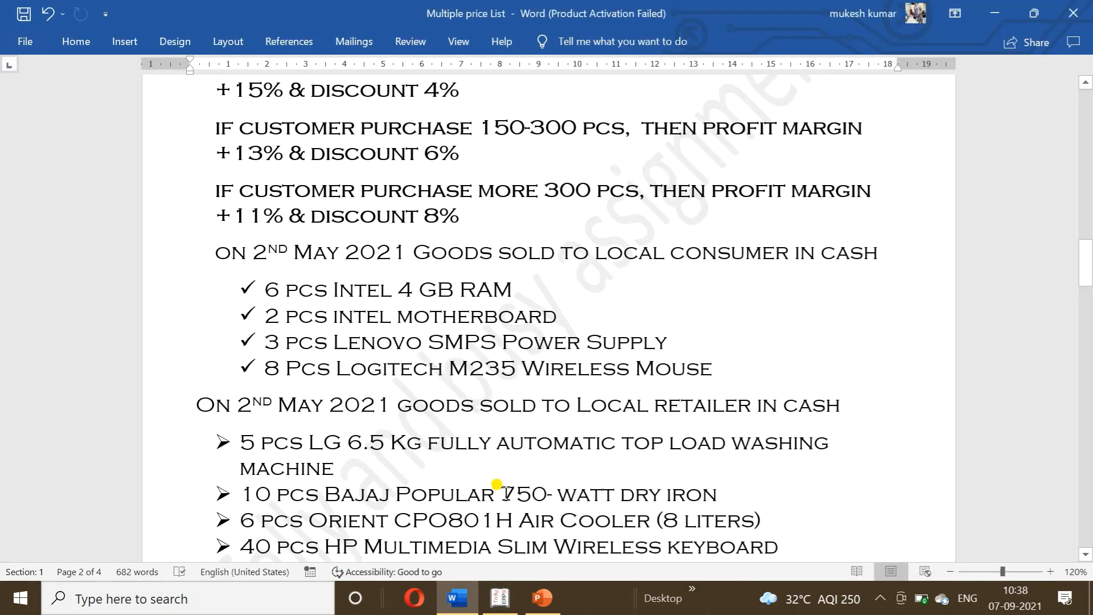
click(501, 598)
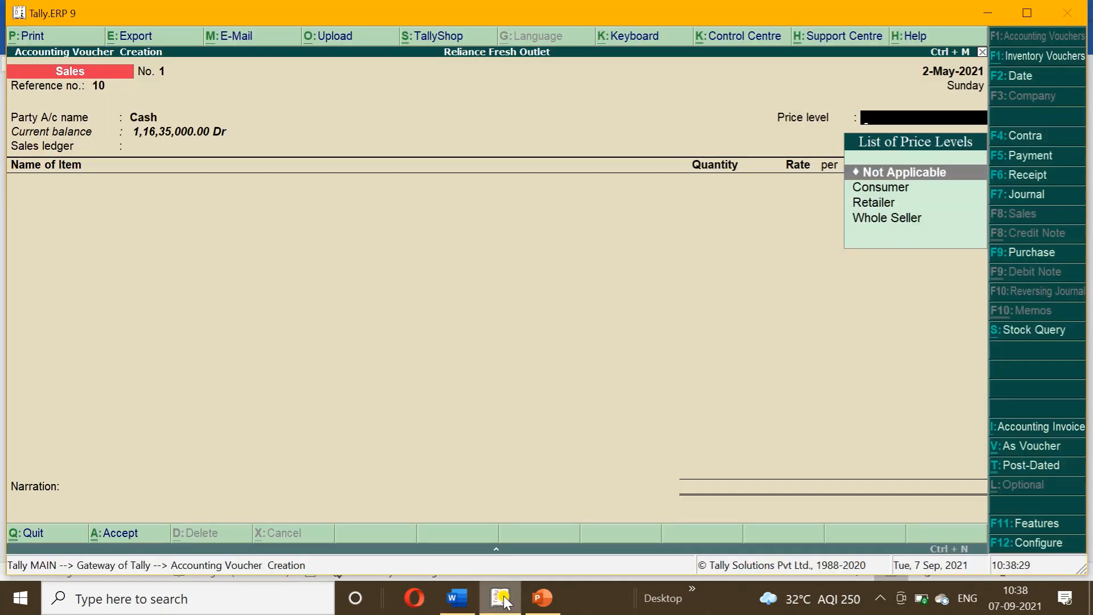
key(Down)
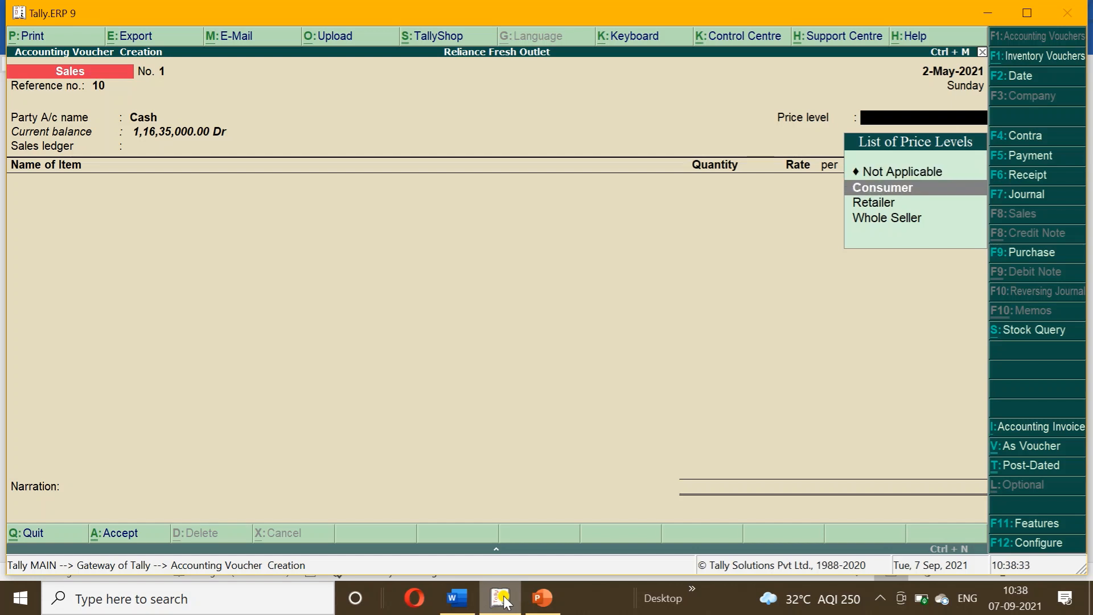
key(Return)
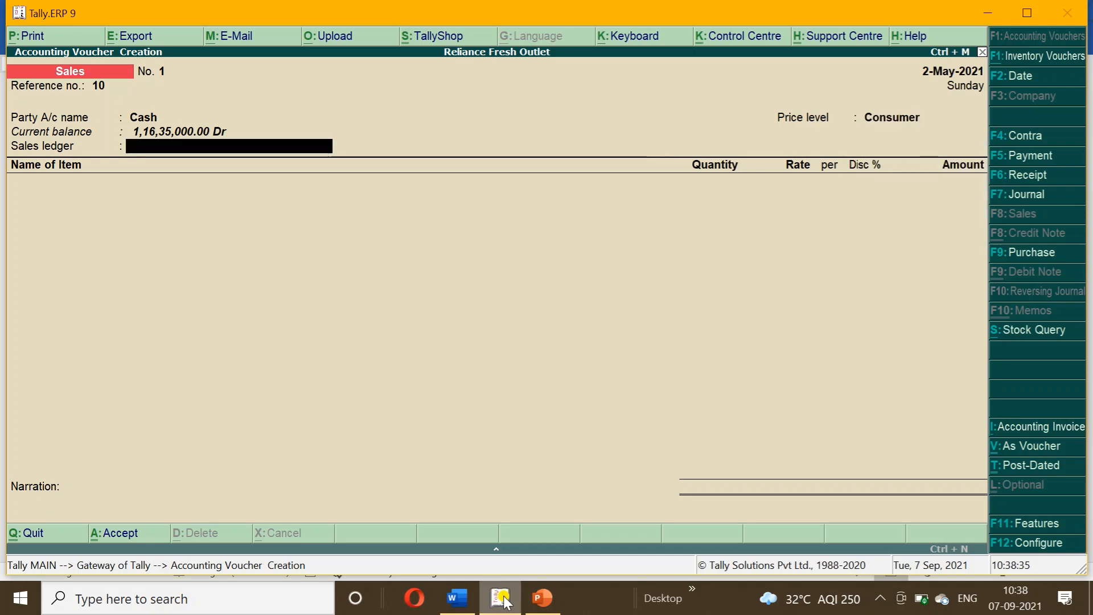
Create a ledger named Sales under Sales Accounts with inventory values affected and use it as the voucher's sales ledger
key(alt+c)
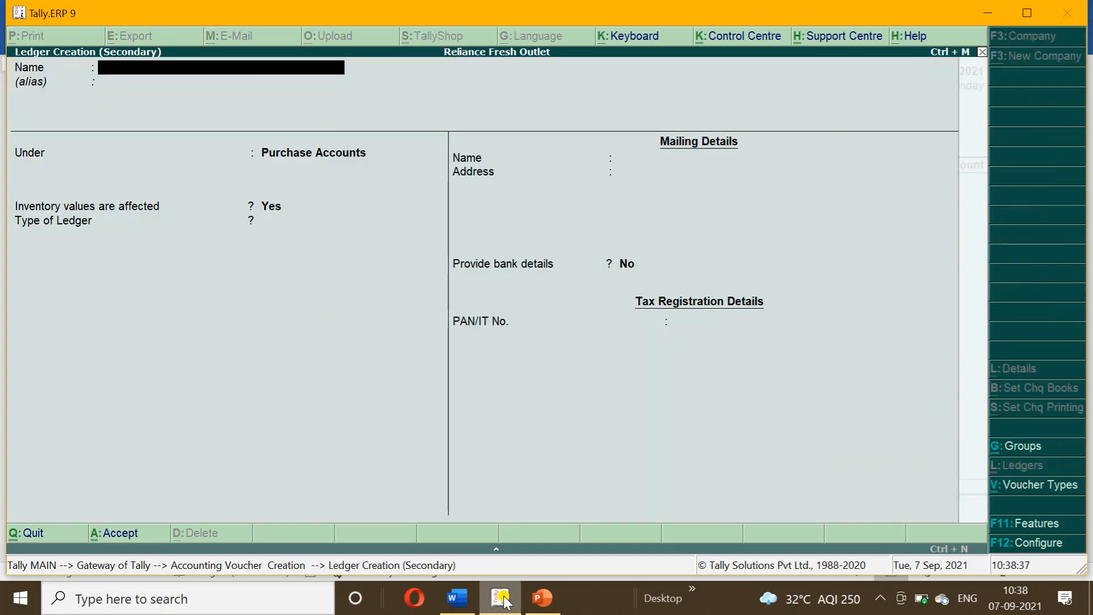
text(Sales)
key(Return)
key(Return)
text(Sal)
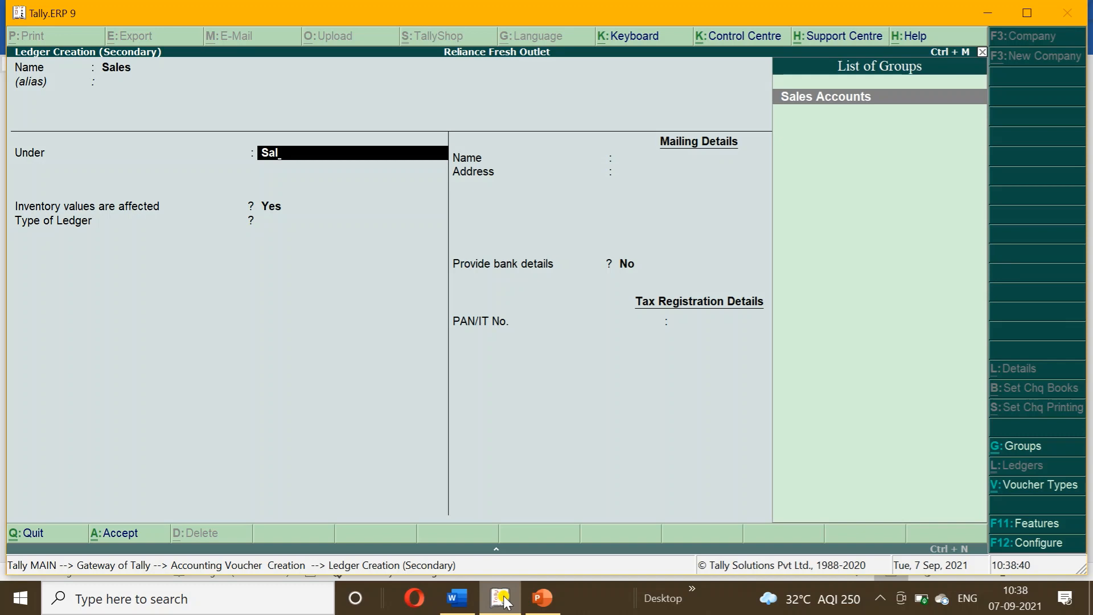
key(Return)
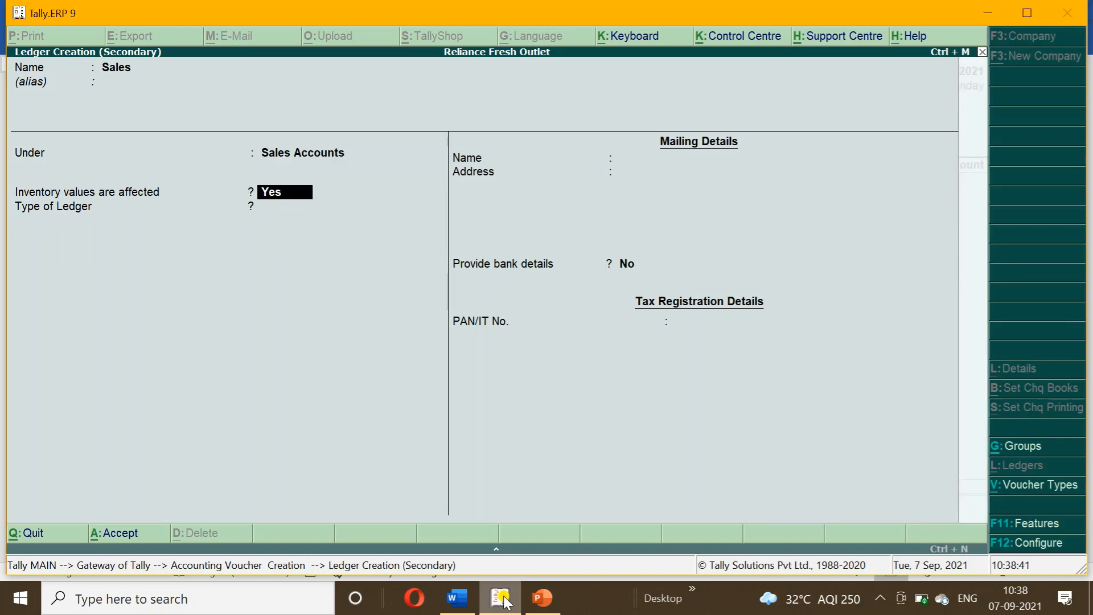
key(ctrl+a)
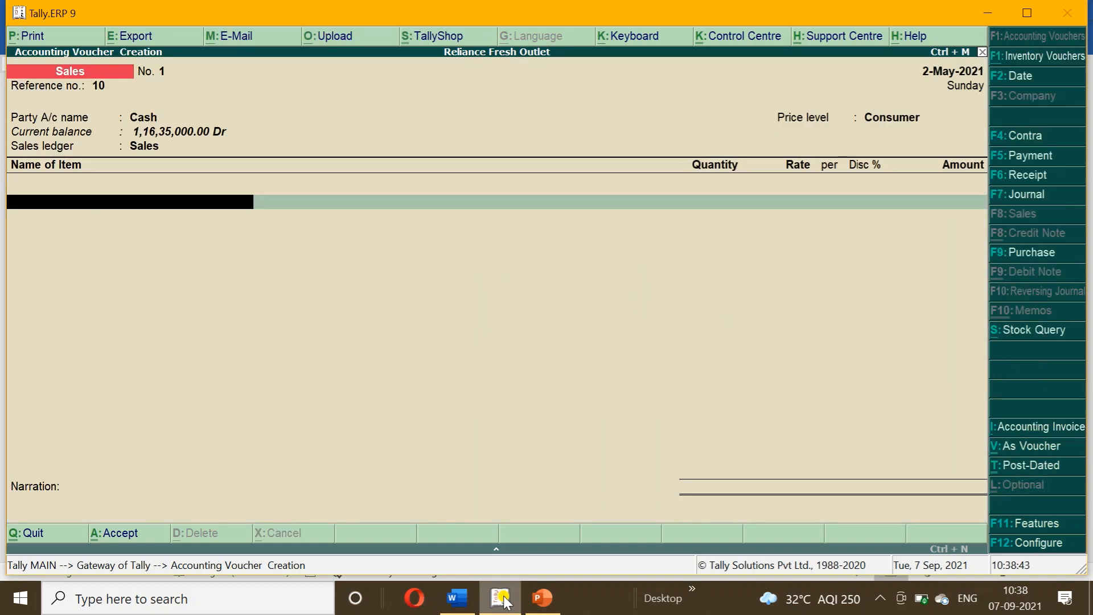
Add 6 pcs of intel 4 GB RAM to the Sales voucher, checking the item and quantity in the Word assignment
click(456, 597)
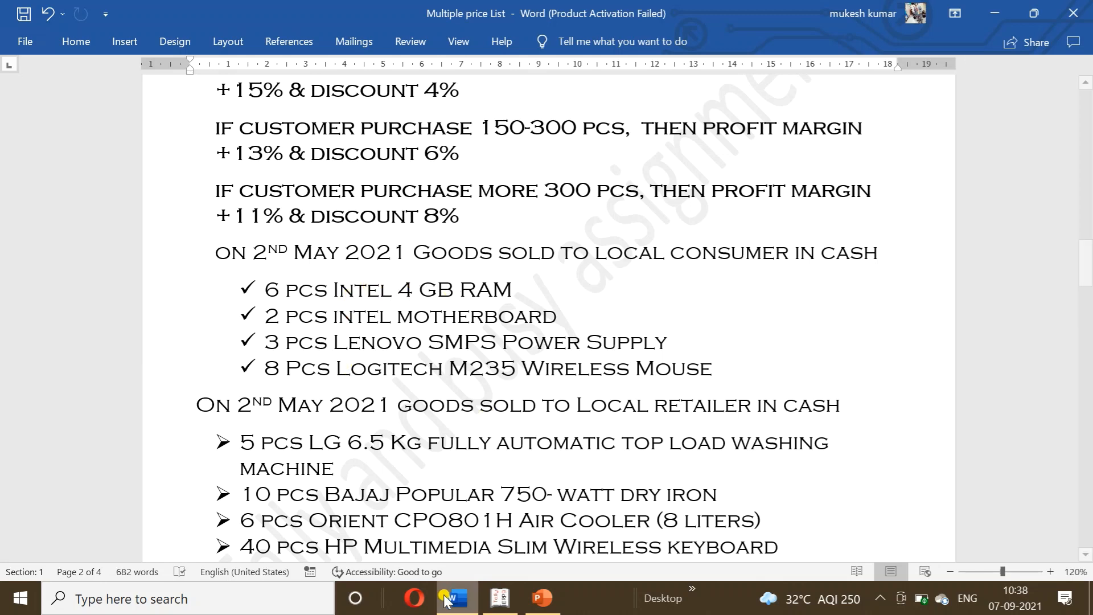
click(504, 603)
text(Int)
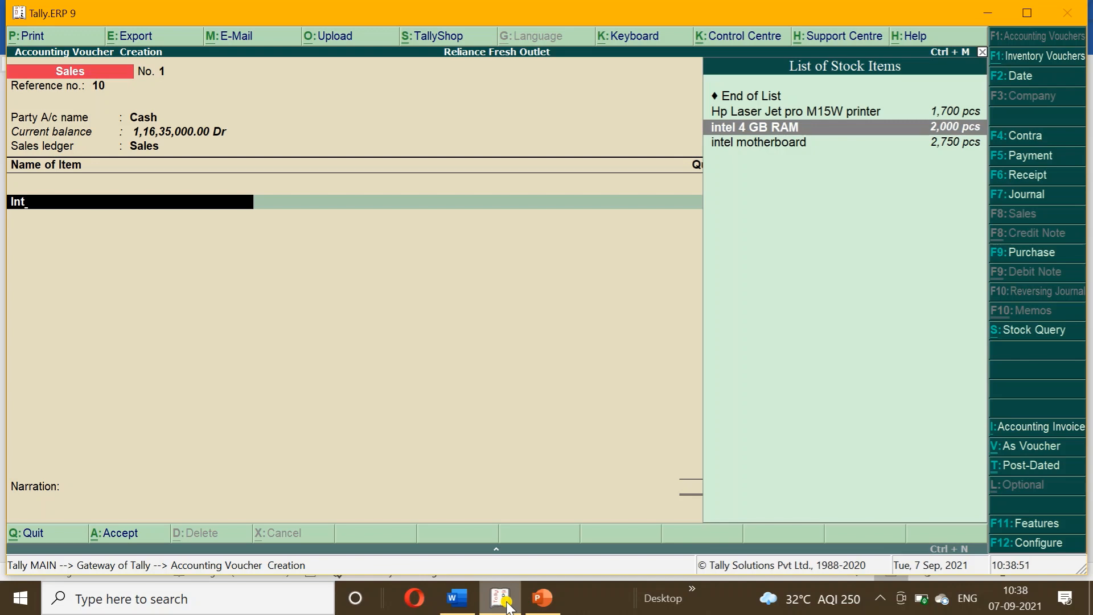
key(Return)
click(457, 597)
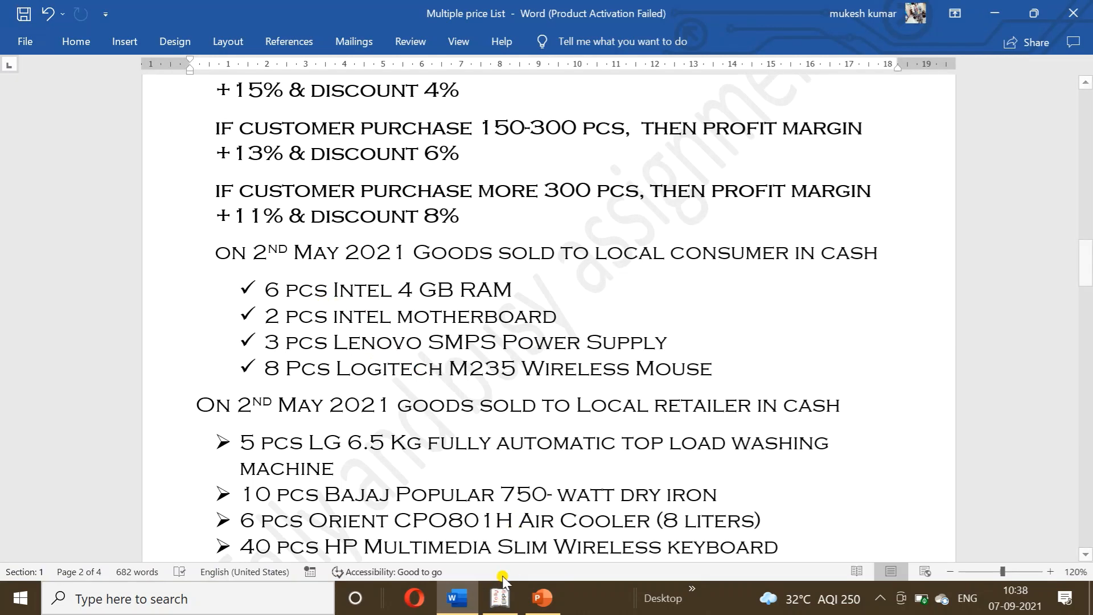
click(500, 598)
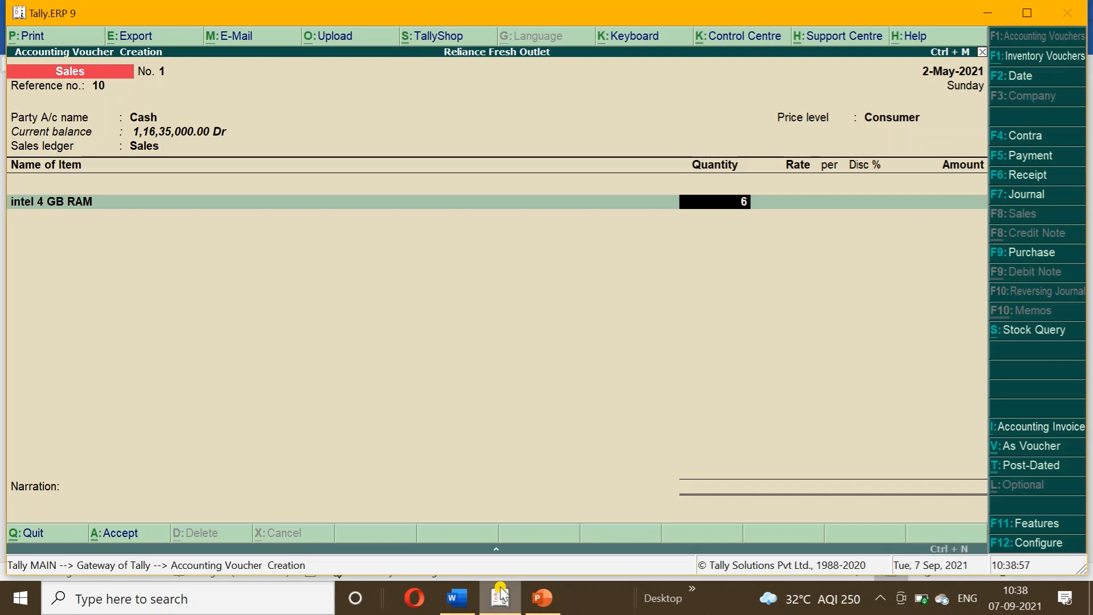
key(Return)
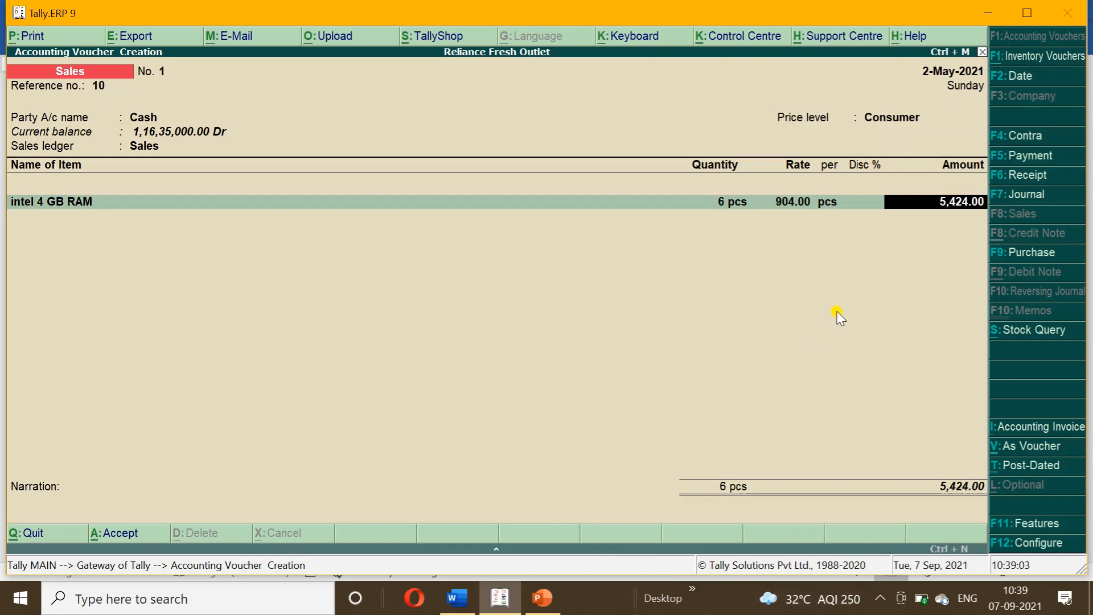
key(Return)
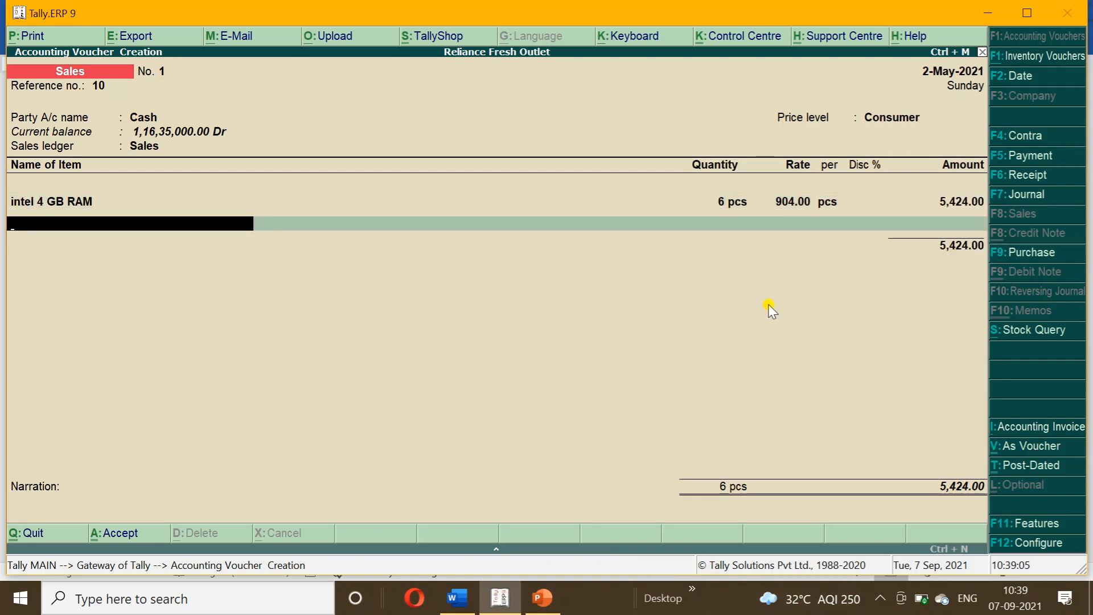
Check the second consumer item in Word and add 2 pcs of intel motherboard to the Tally voucher
click(457, 597)
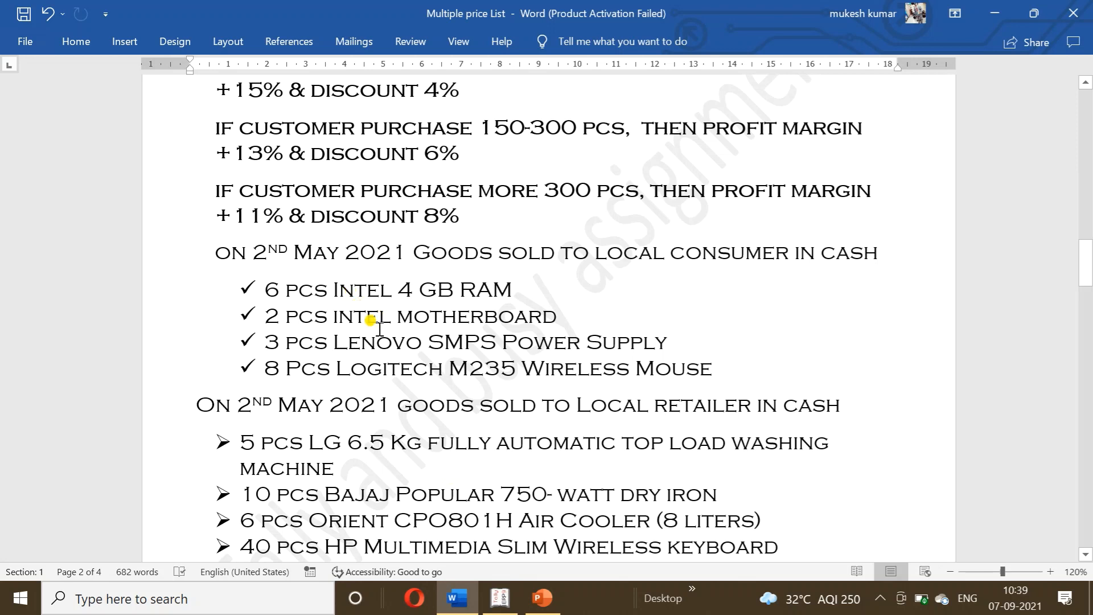
click(495, 603)
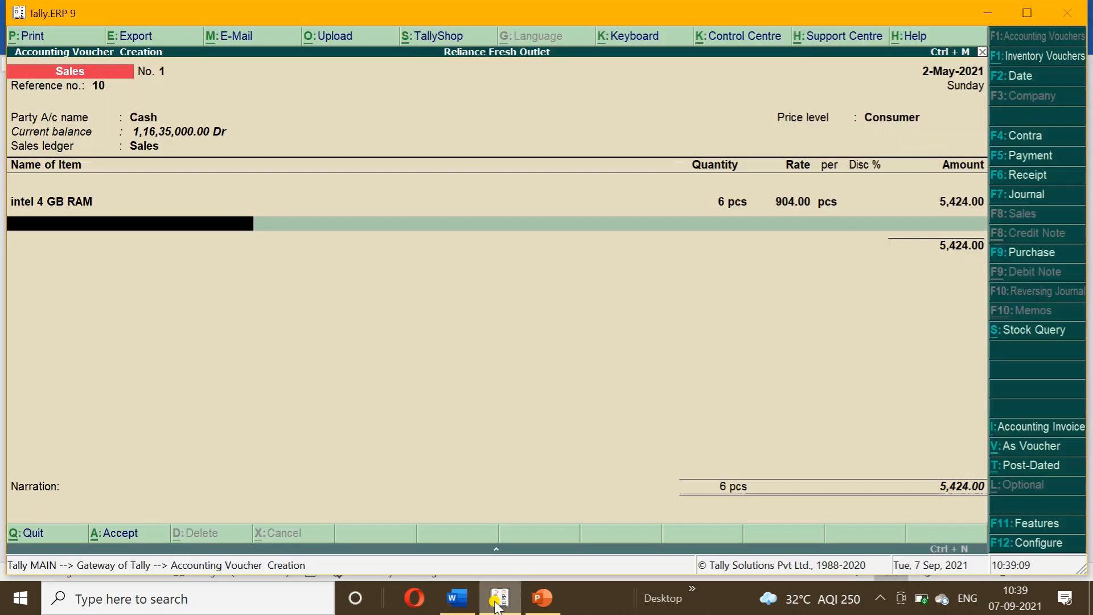
text(Int)
key(Down)
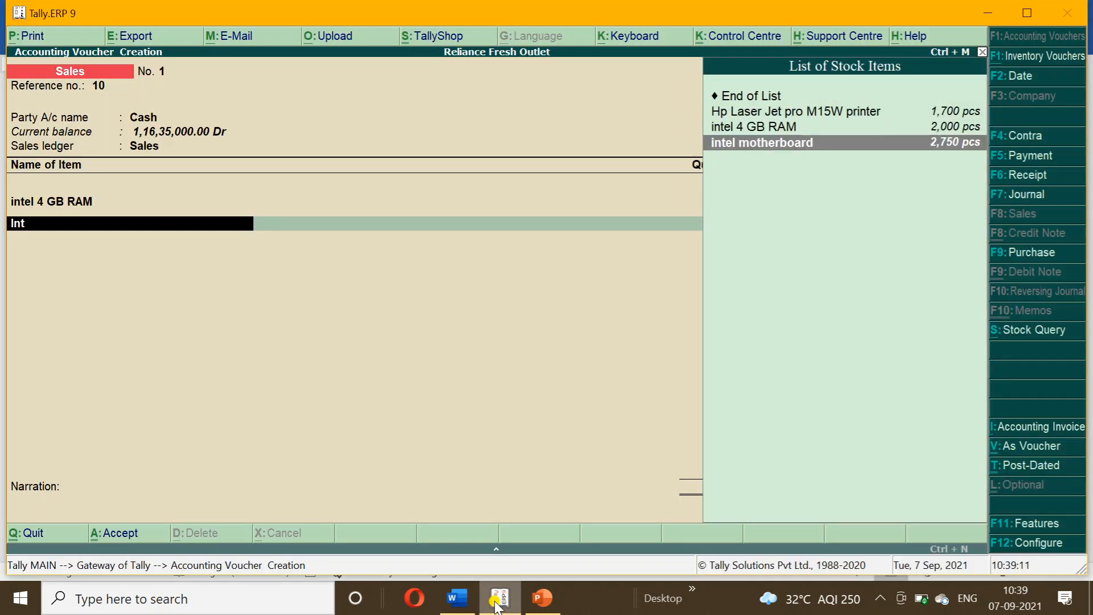
key(Return)
text(2)
key(Return)
key(Return)
key(Return)
key(Return)
key(Return)
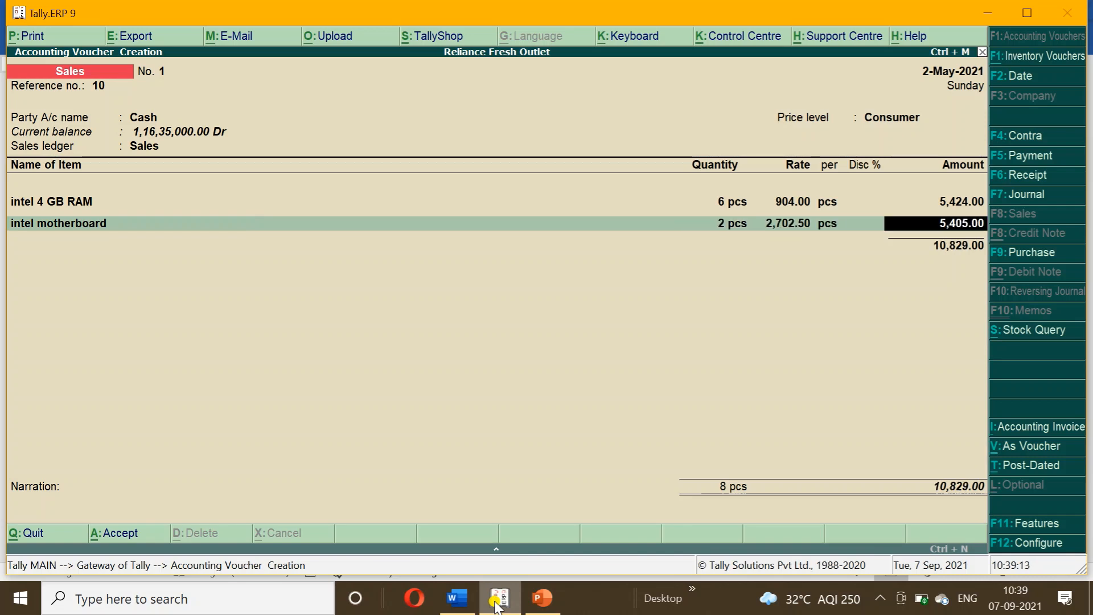
Add 3 pcs of Lenovo SMPS Power Supply to the voucher, checking the item and quantity in the Word assignment
click(457, 598)
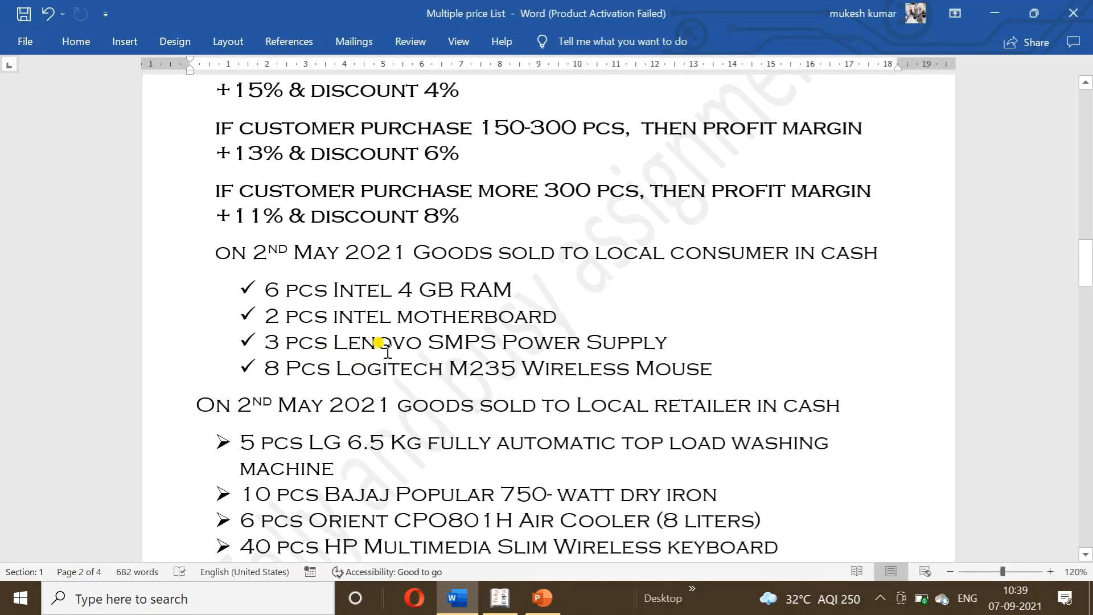
click(498, 601)
text(Smp)
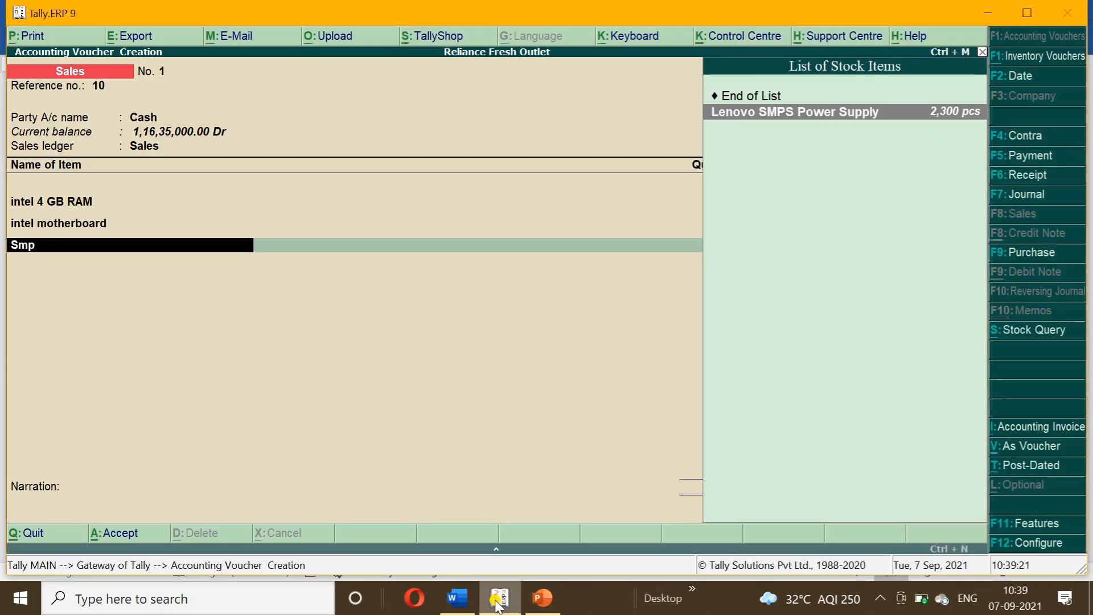
key(Return)
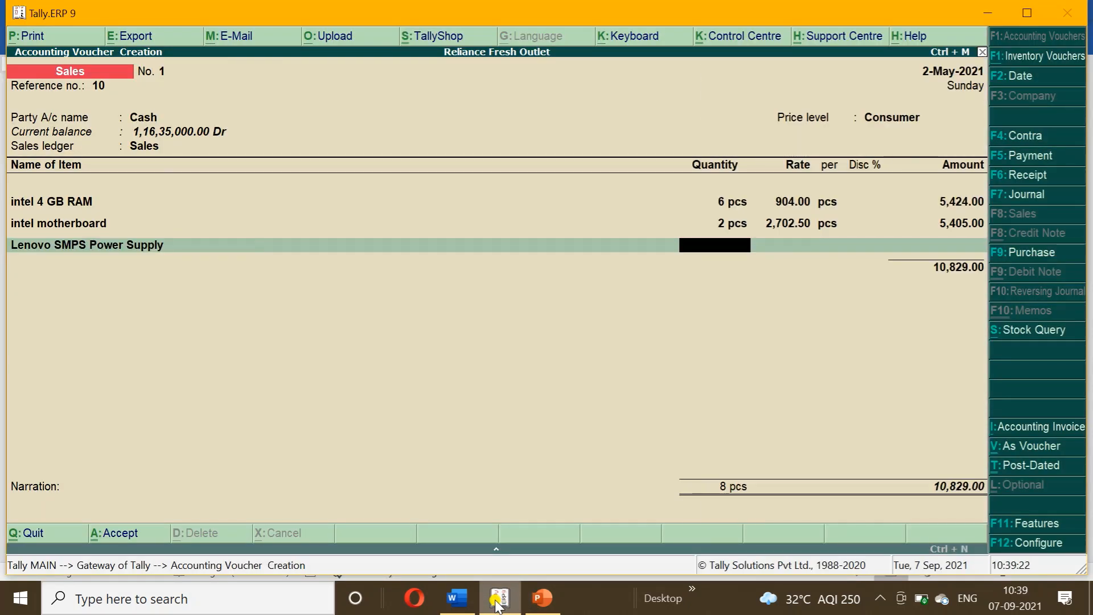
click(458, 598)
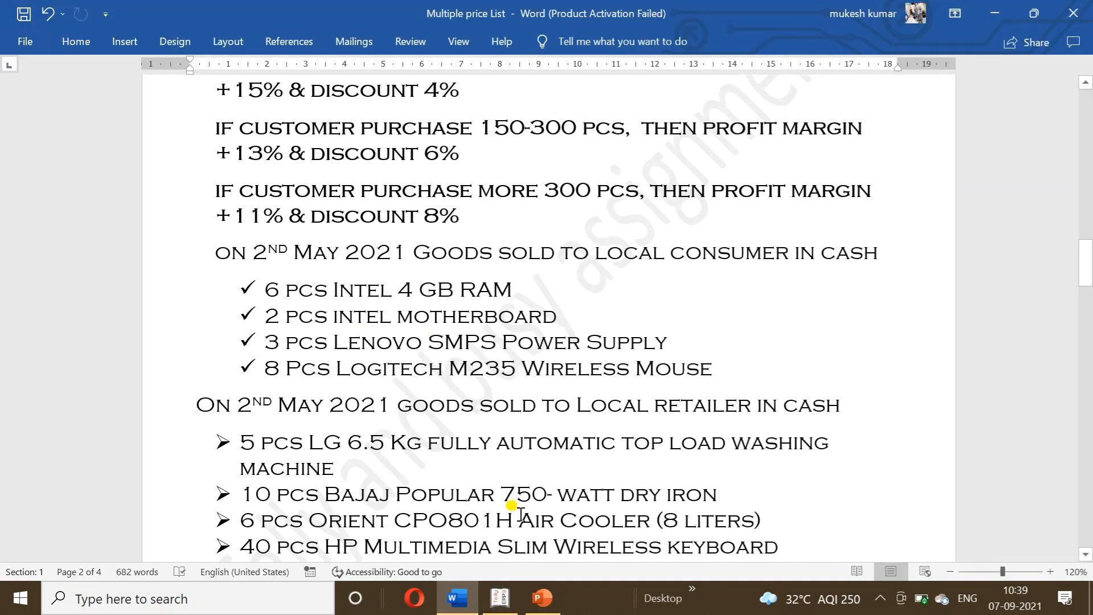
click(485, 605)
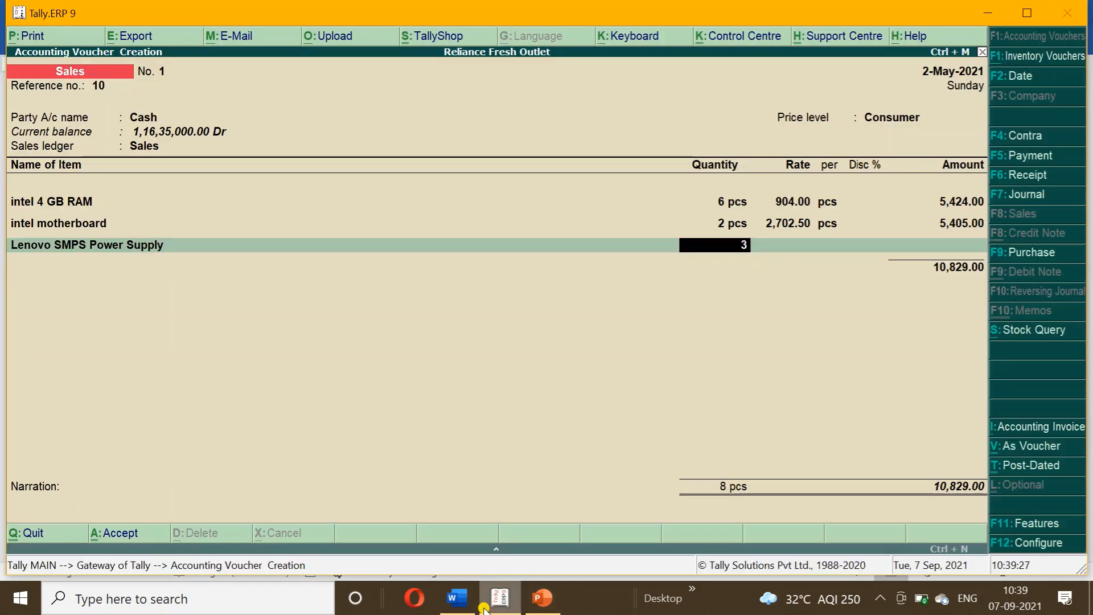
key(Return)
key(Return)
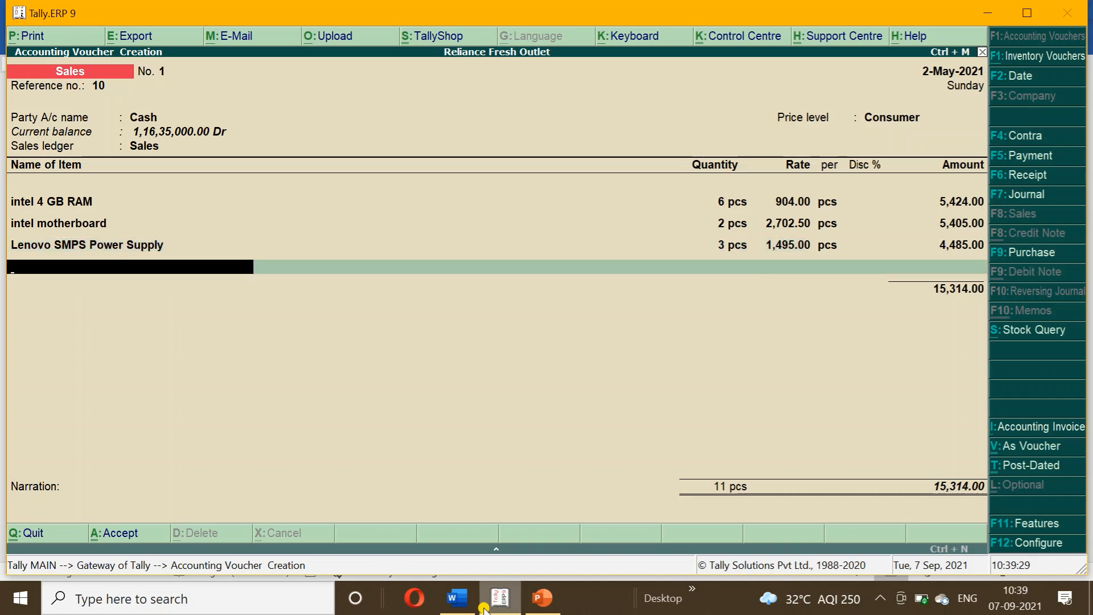
Check the last consumer item in Word, add 8 pcs of Logitech M235 Wireless Mouse and end the item list
click(485, 607)
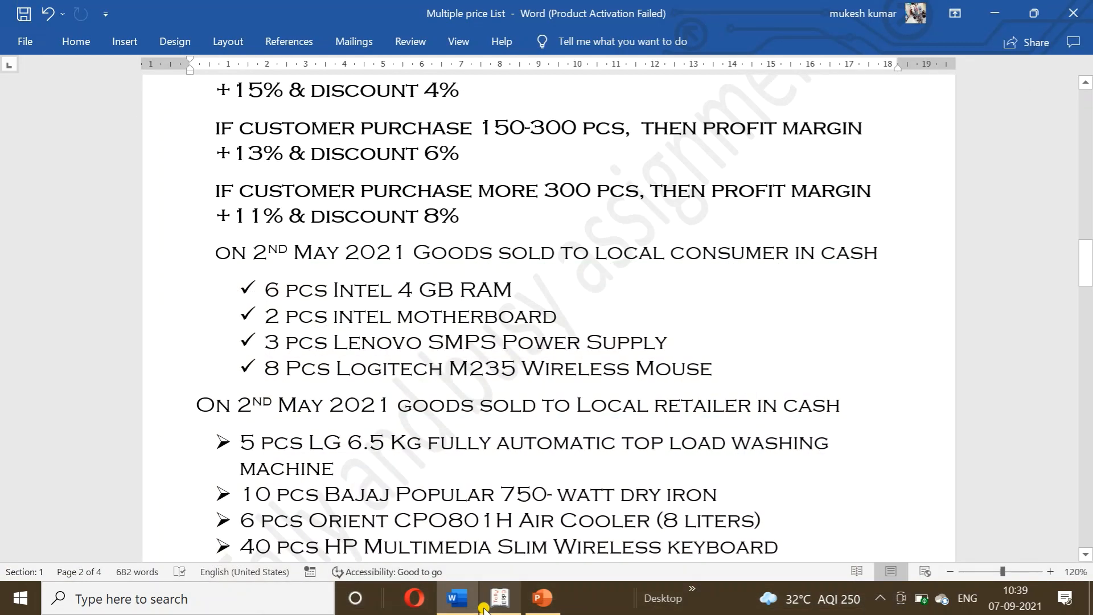
click(502, 599)
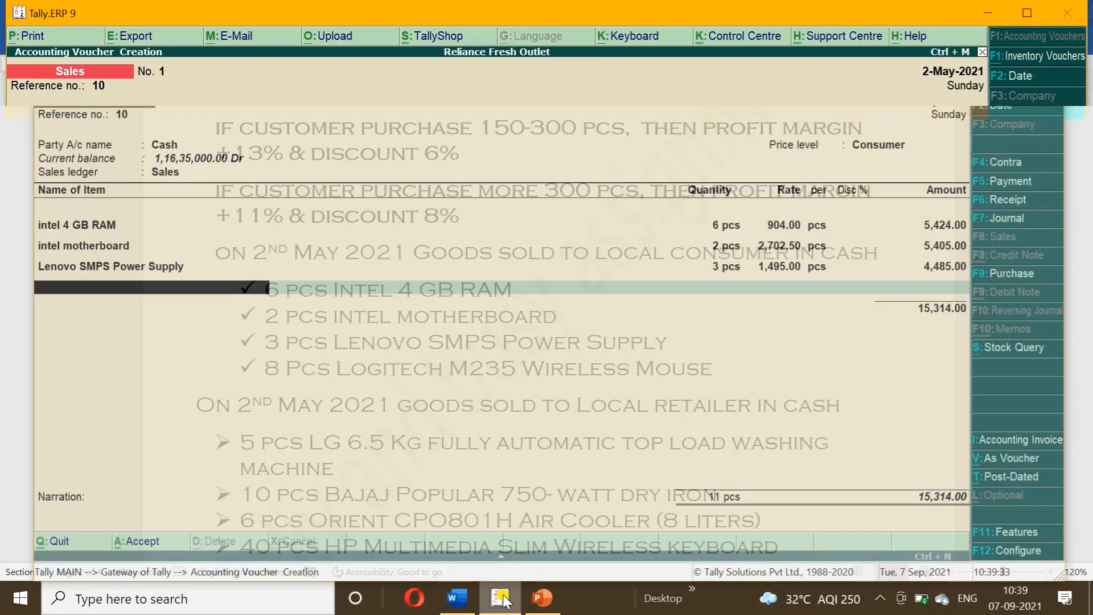
text(i)
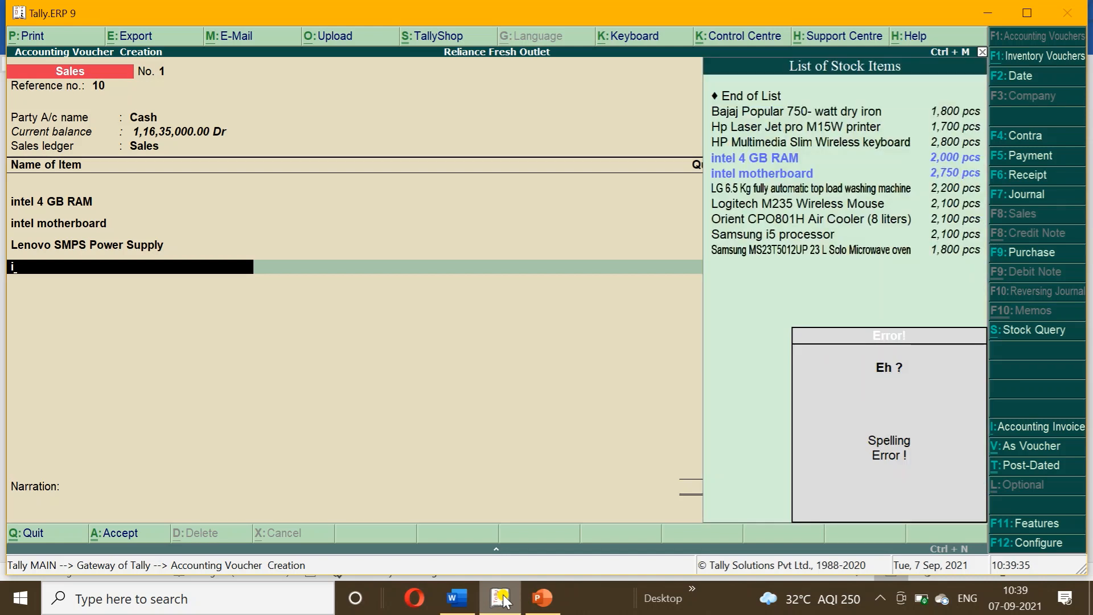
key(BackSpace)
text(mou)
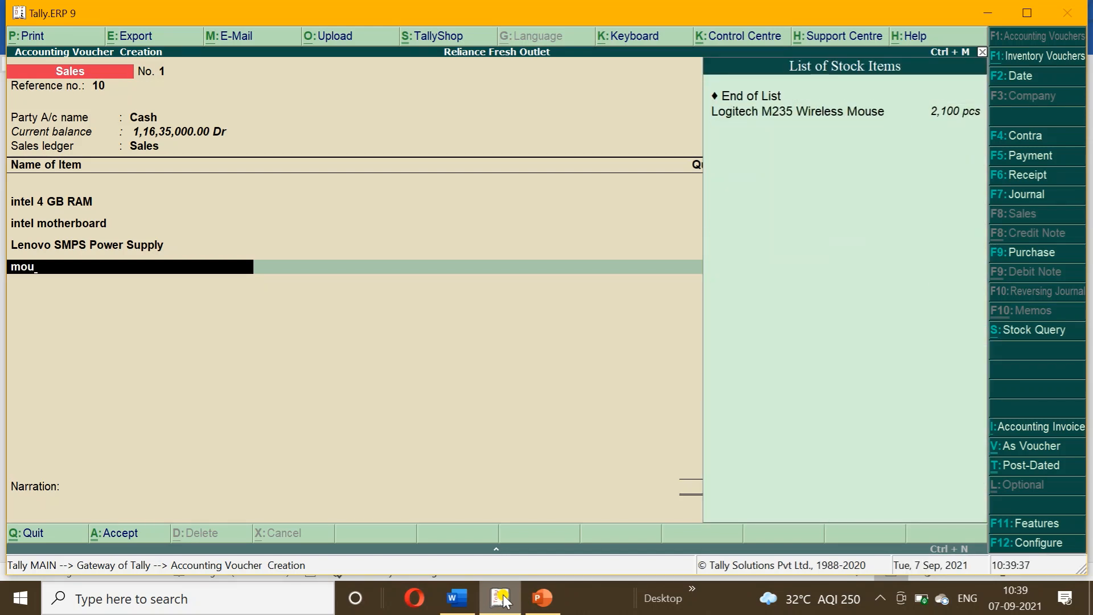
key(Return)
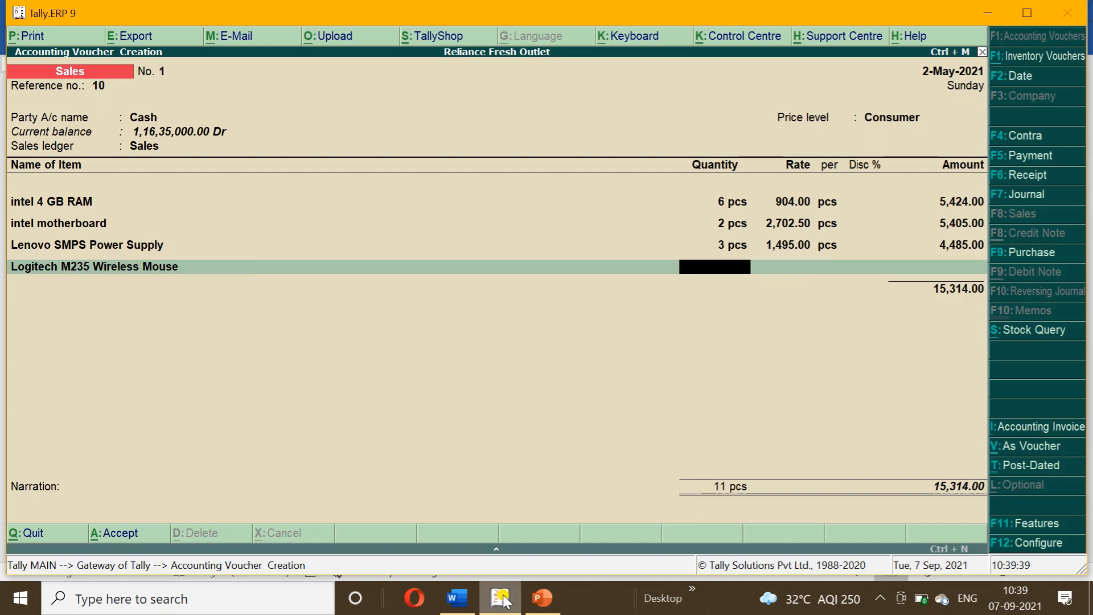
text(8)
key(Return)
key(Return)
key(Return)
key(Return)
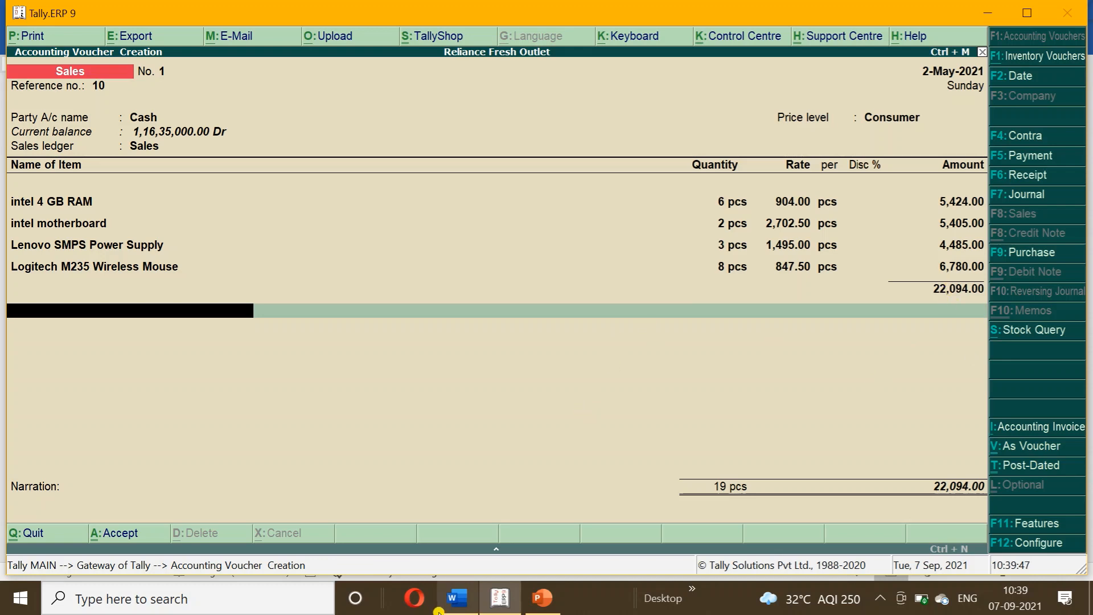
Compare the voucher's quantities with the consumer sale in Word and save the Sales voucher in Tally
click(459, 602)
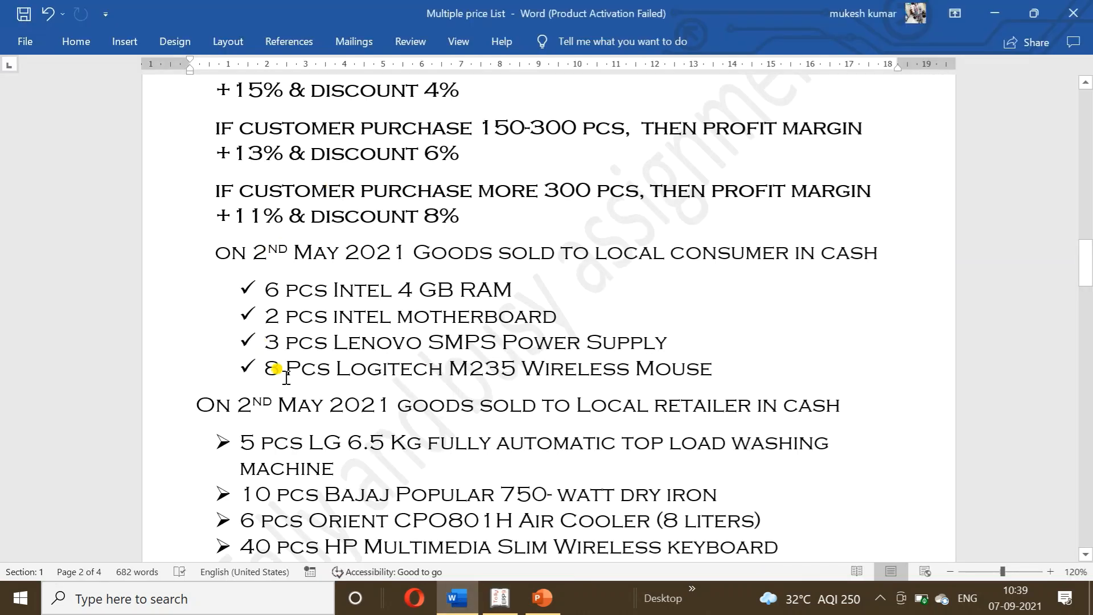
click(501, 600)
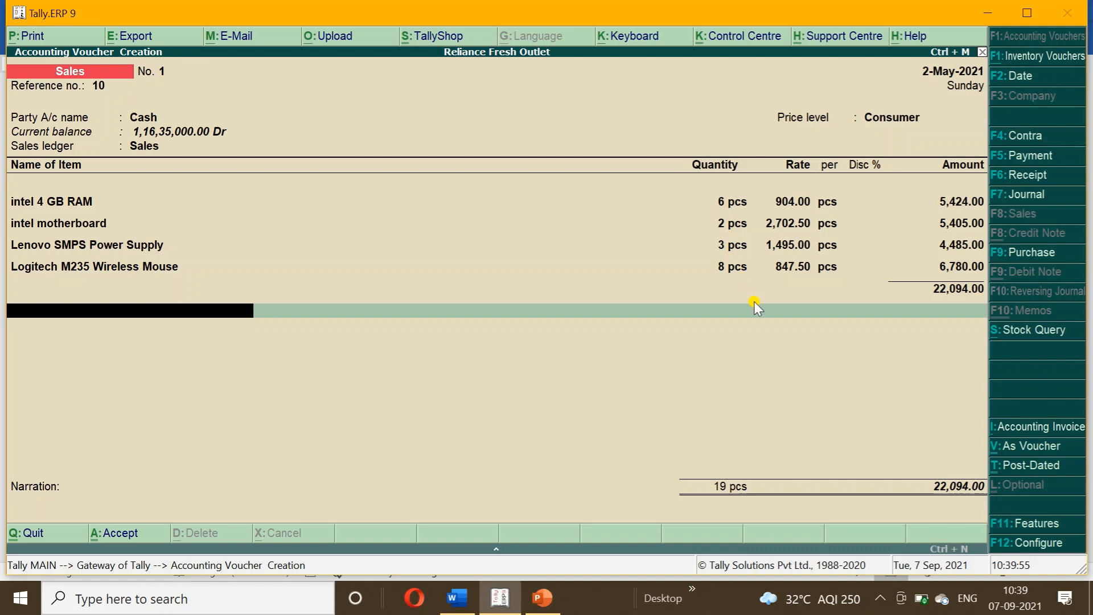
key(ctrl+a)
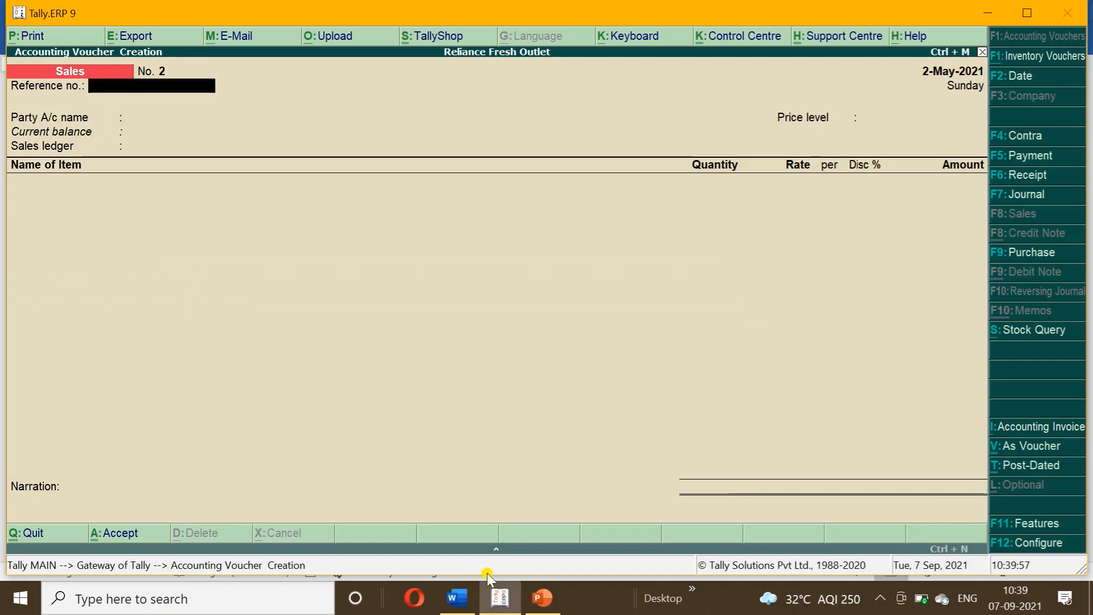
Read the 2nd May 2021 local retailer sale in Word and give the new Tally Sales voucher reference number 11
click(457, 598)
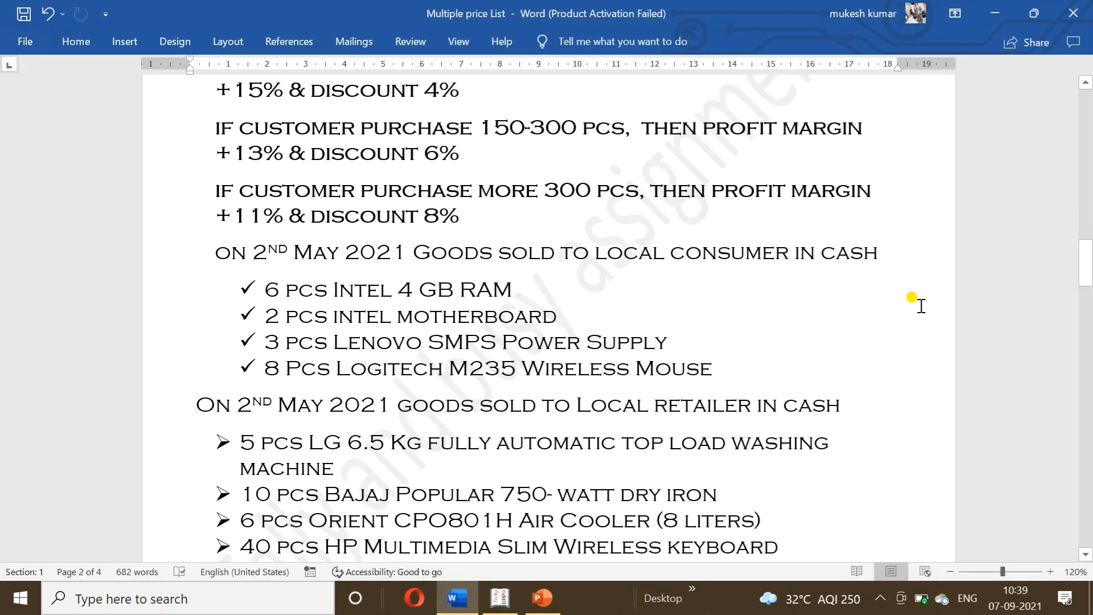
drag(1085, 263, 1085, 282)
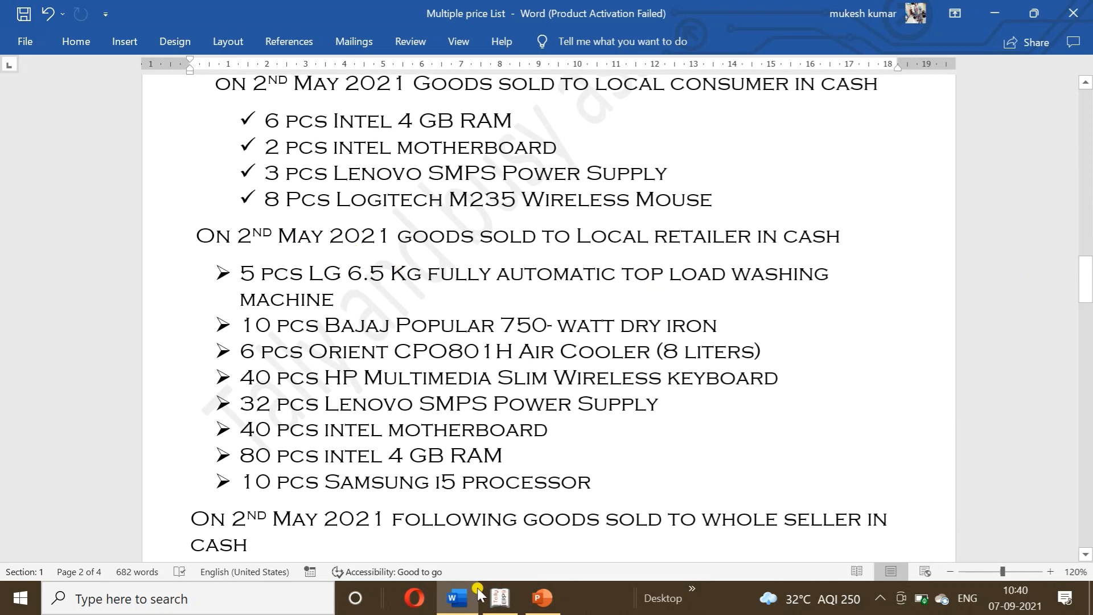
click(501, 597)
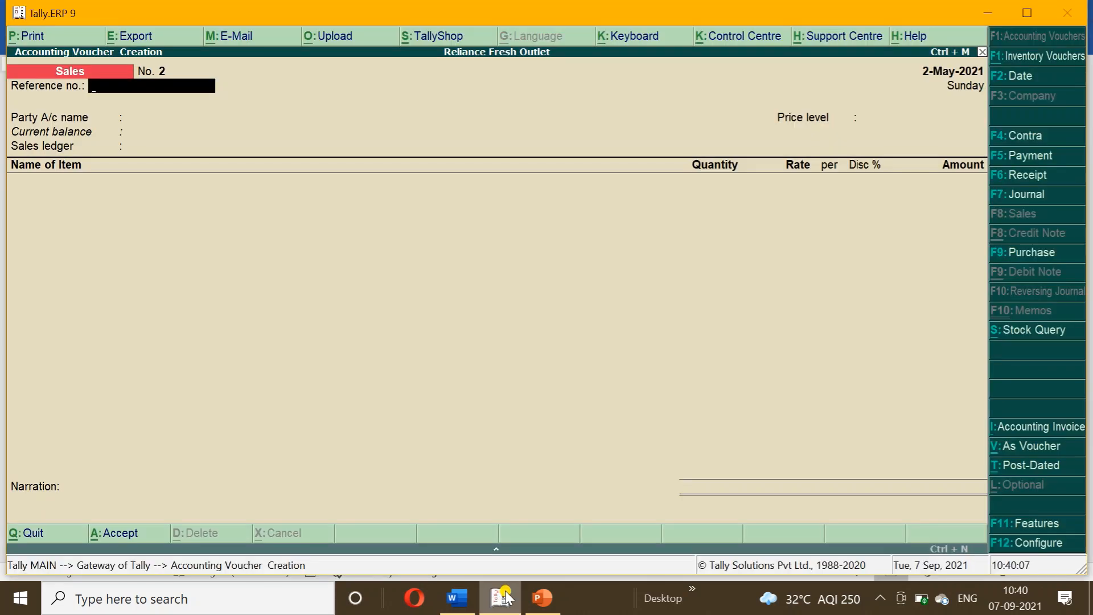
text(11)
key(Return)
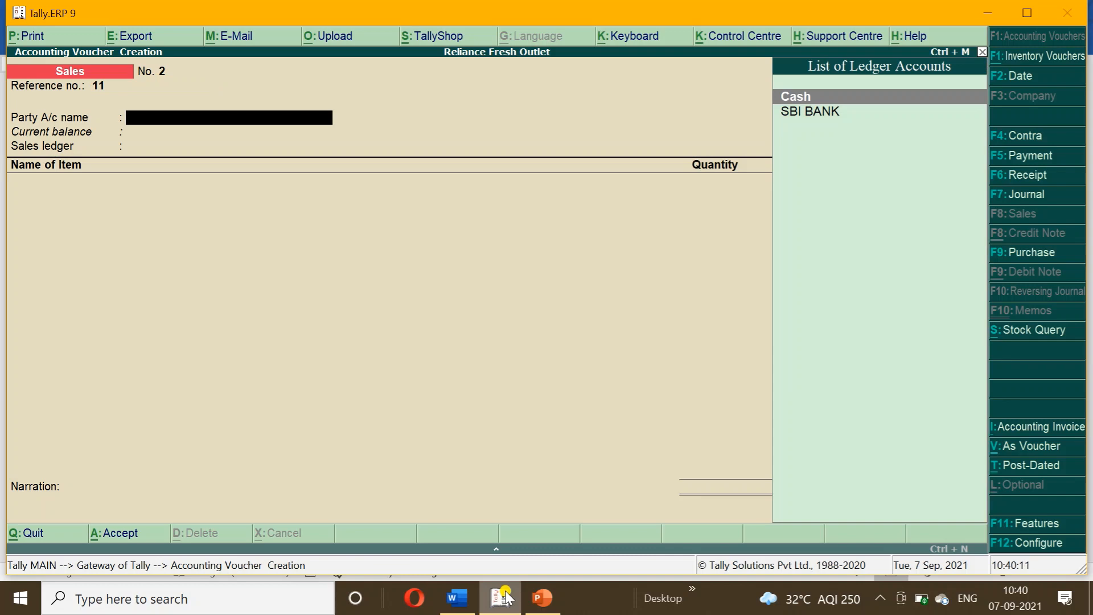
Set the party account to Cash, the price level to Retailer and the sales ledger to Sales
key(Return)
key(ctrl+a)
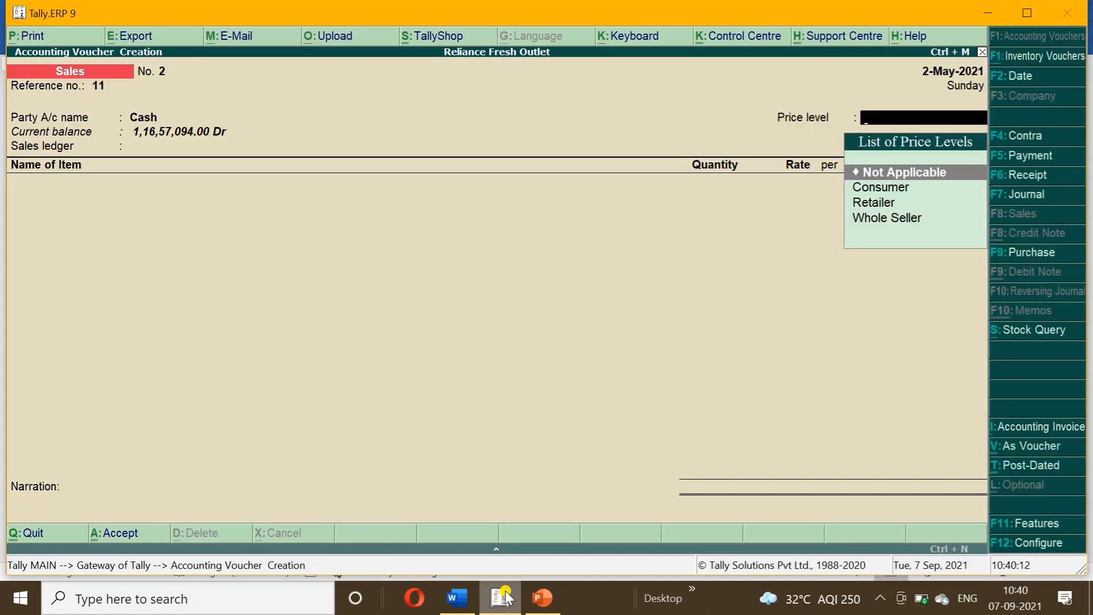
key(Down)
key(Down)
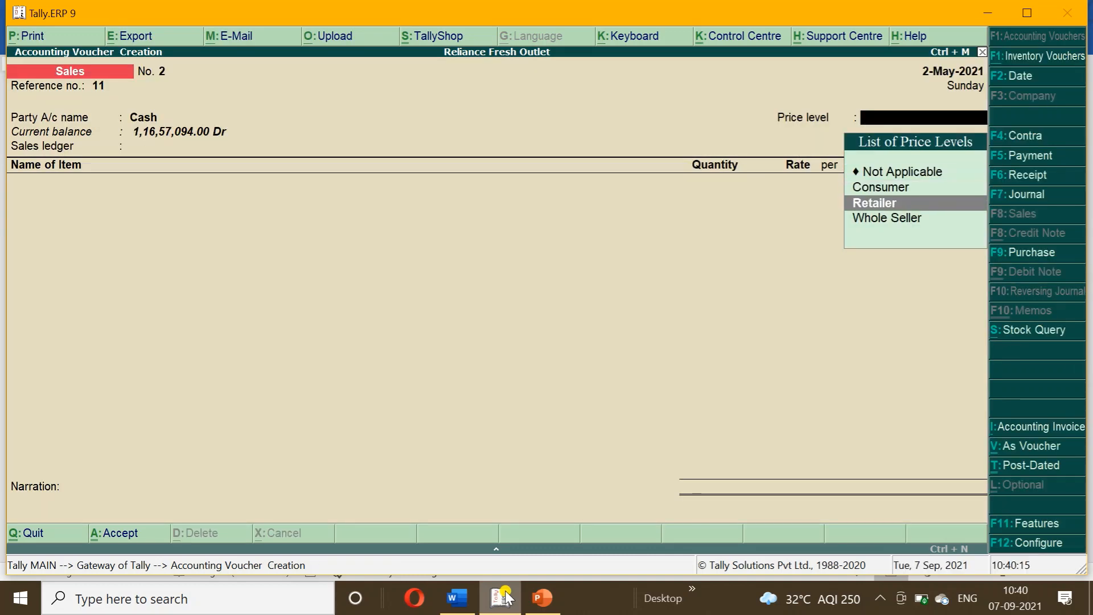
key(Return)
key(Return)
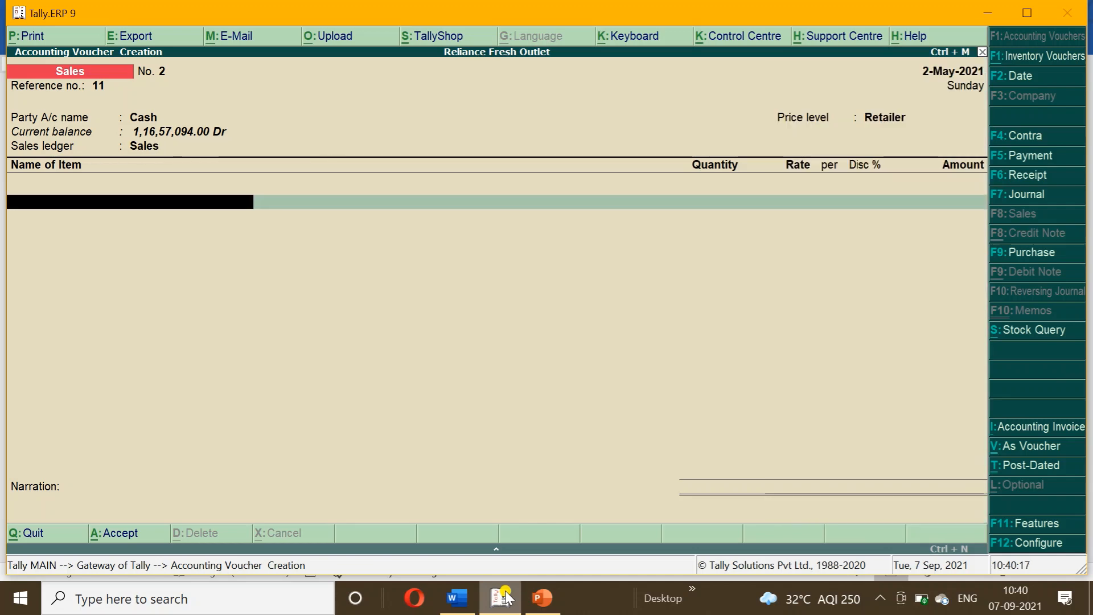
Check the first retailer item in Word and add 5 pcs of LG 6.5 Kg fully automatic top load washing machine in Tally
click(457, 598)
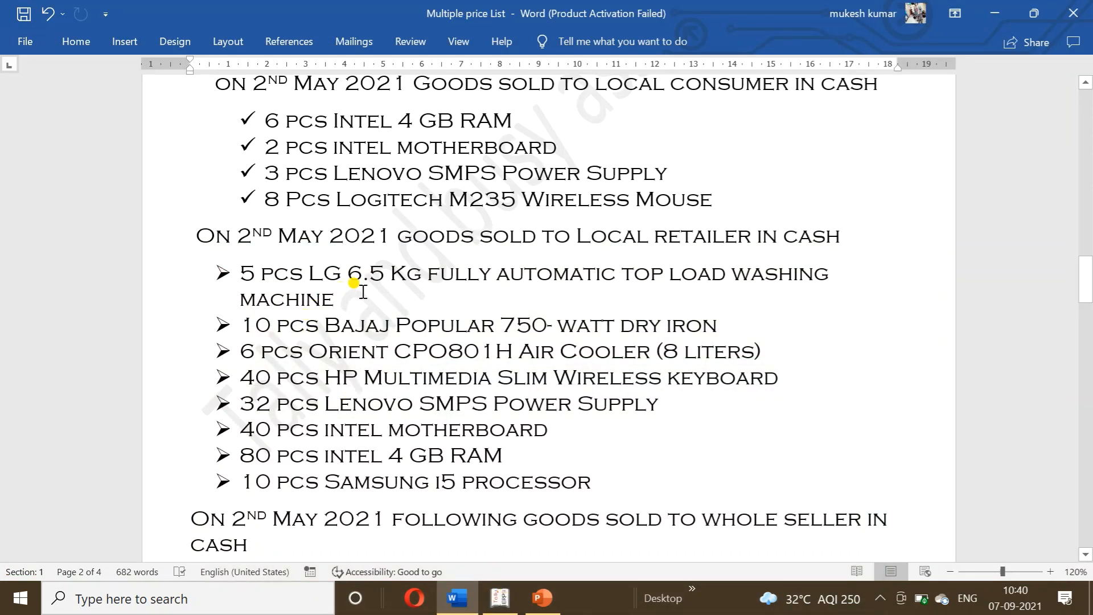
click(499, 597)
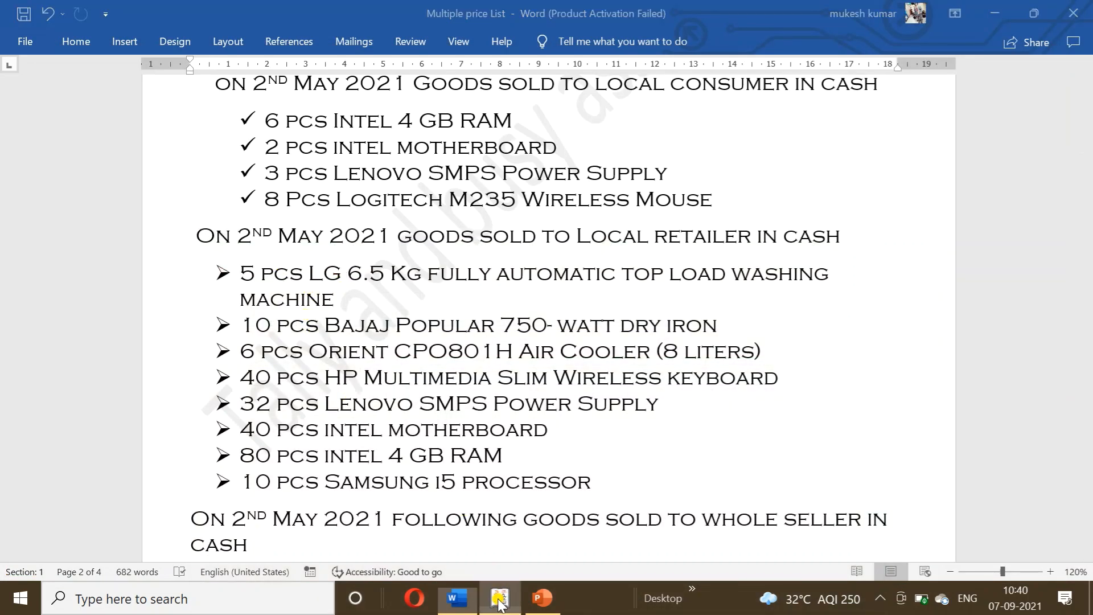
text(Wa)
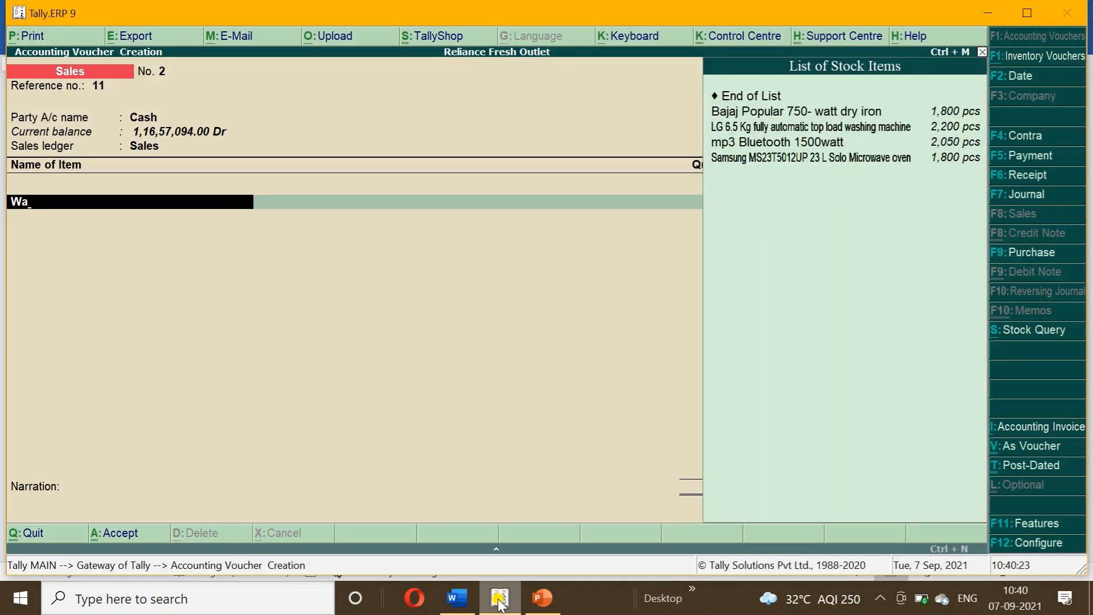
key(Down)
key(Down)
key(Return)
text(5)
key(Return)
key(Return)
key(Return)
key(Return)
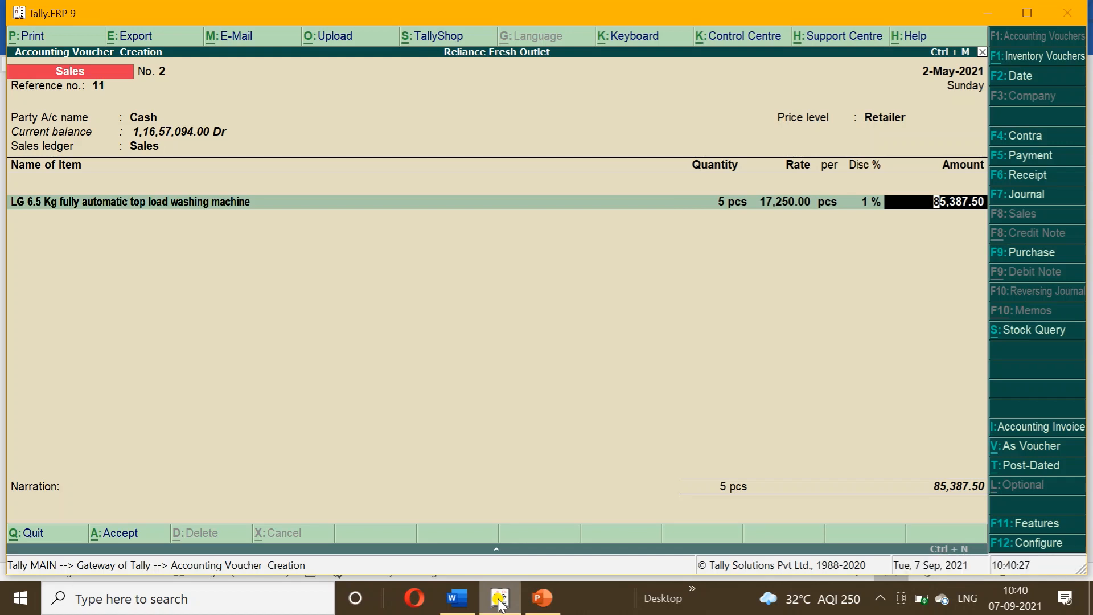
key(Return)
Check the second retailer item in Word and add 10 pcs of Bajaj Popular 750- watt dry iron to the Tally voucher
click(457, 598)
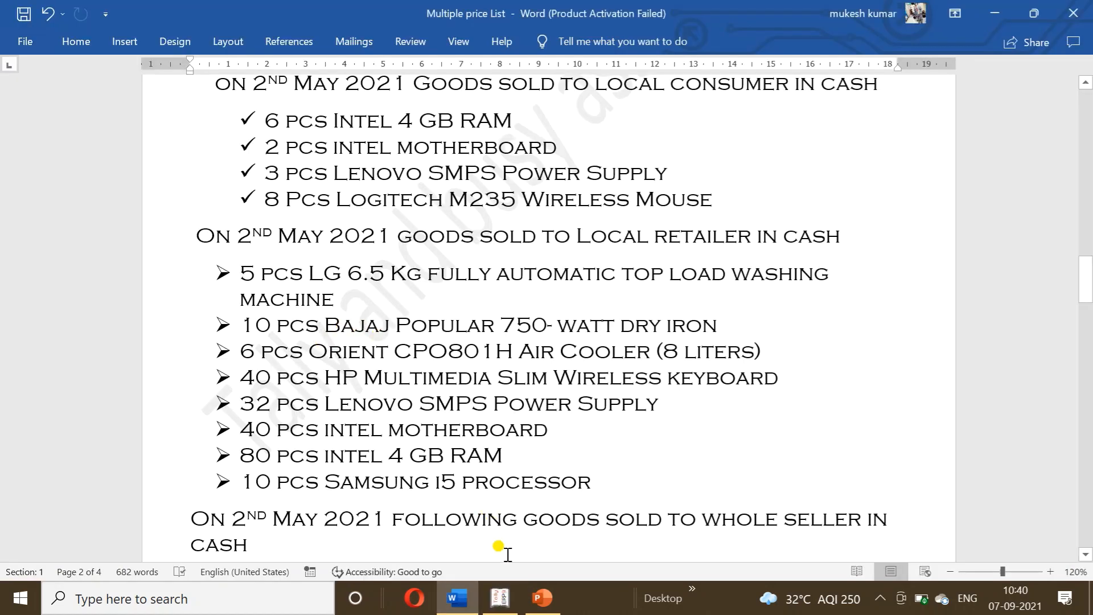
click(499, 598)
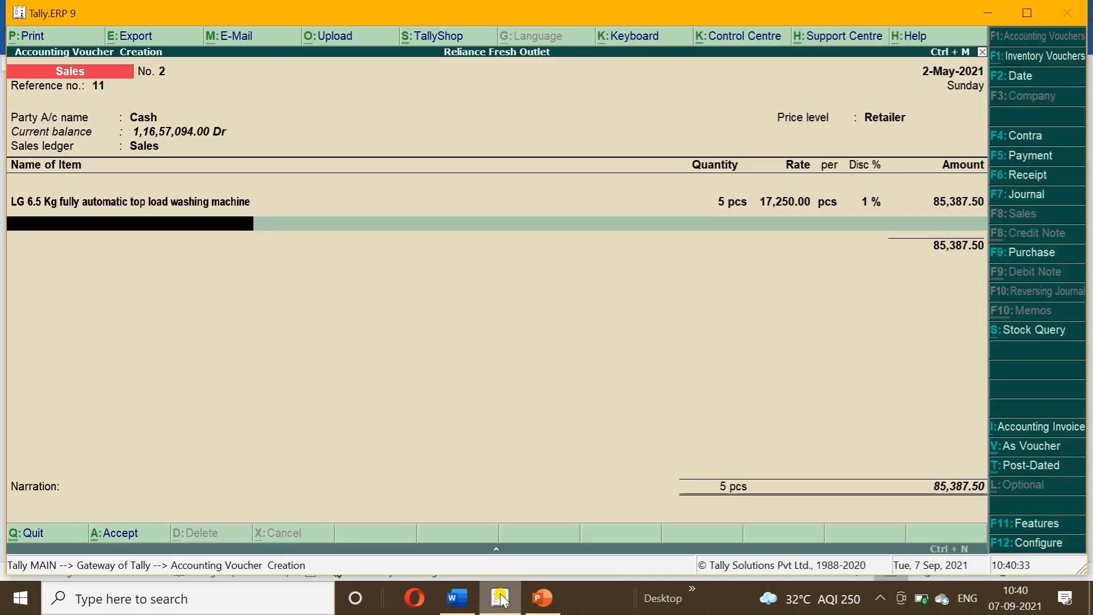
text(Ir)
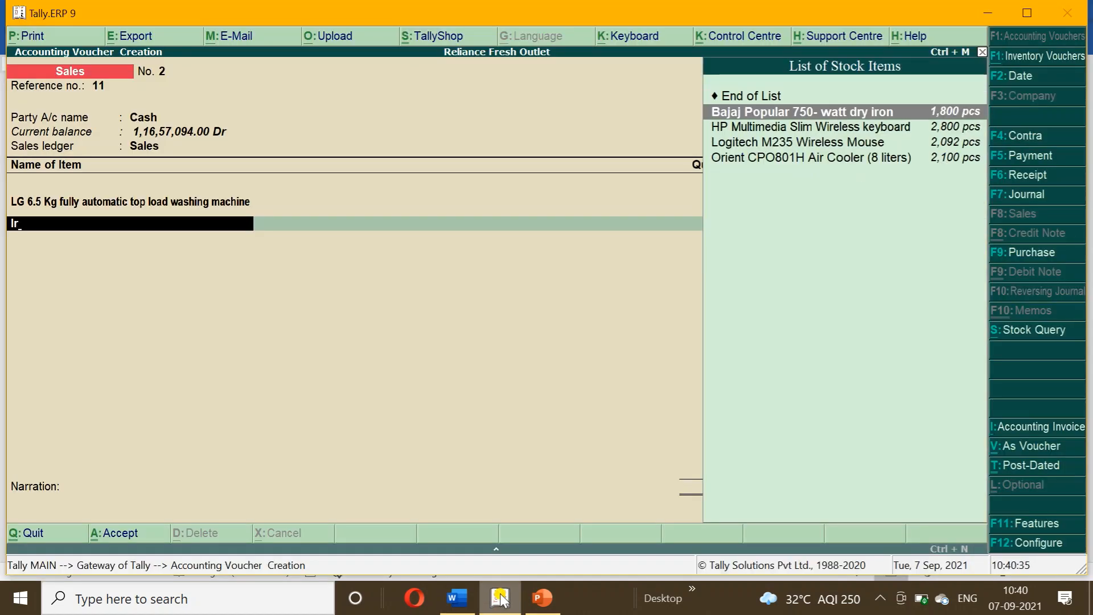
key(Return)
text(10)
key(Return)
key(Return)
key(Return)
key(Return)
key(Return)
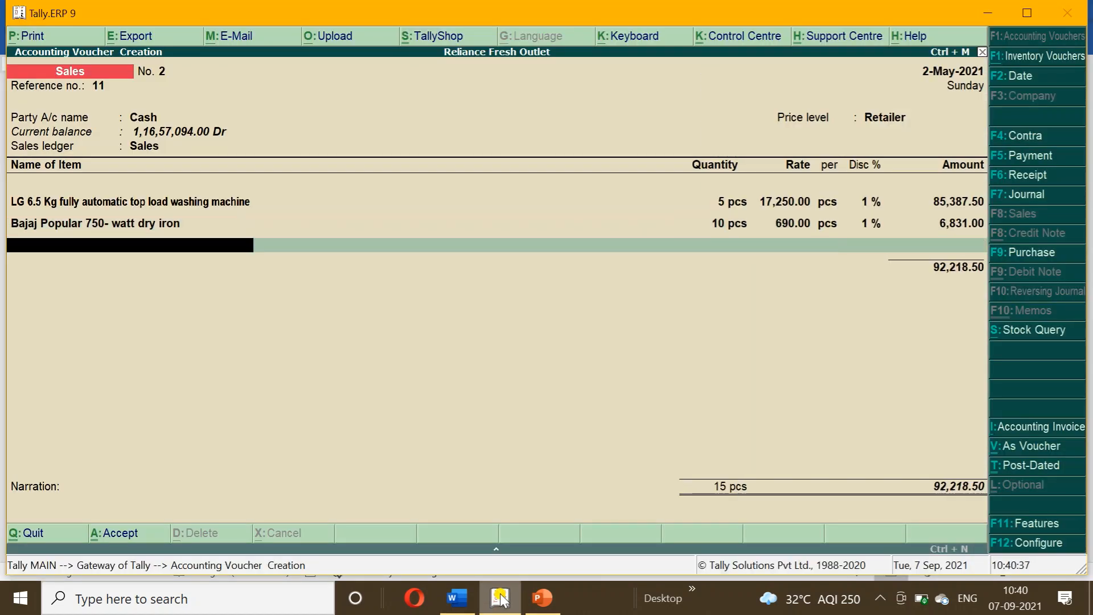
Check the third retailer item in Word and add 6 pcs of Orient CPO801H Air Cooler (8 liters) in Tally
click(457, 597)
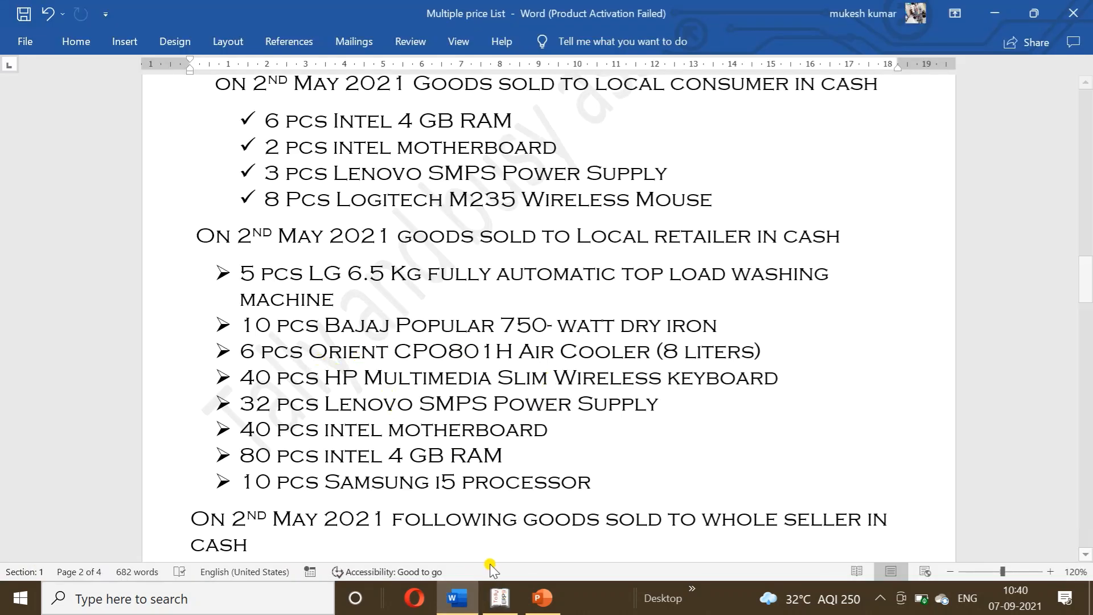
click(498, 603)
text(Co)
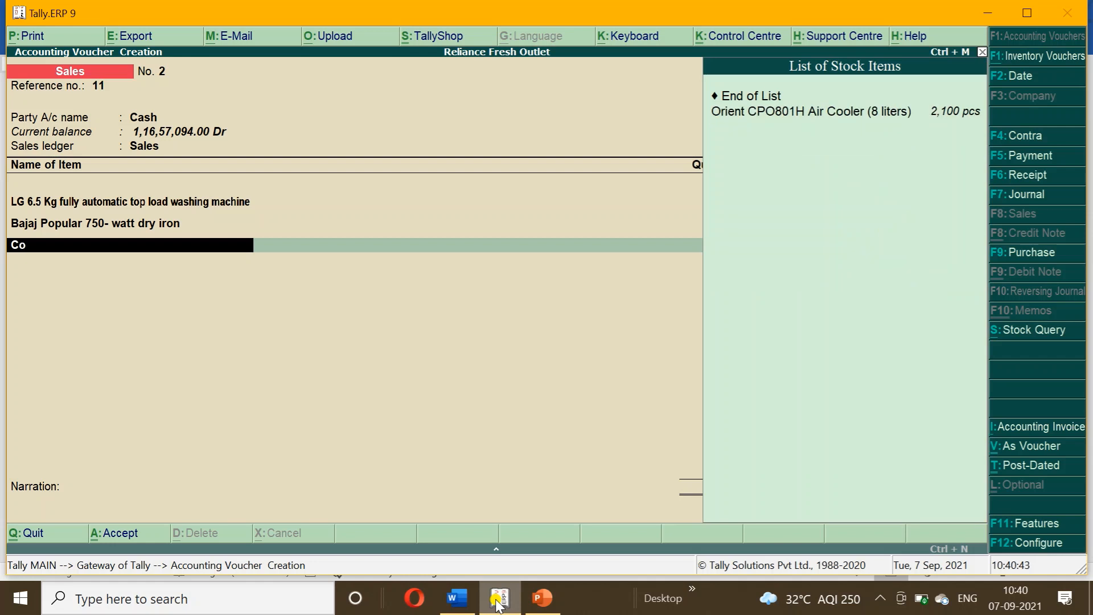
key(Return)
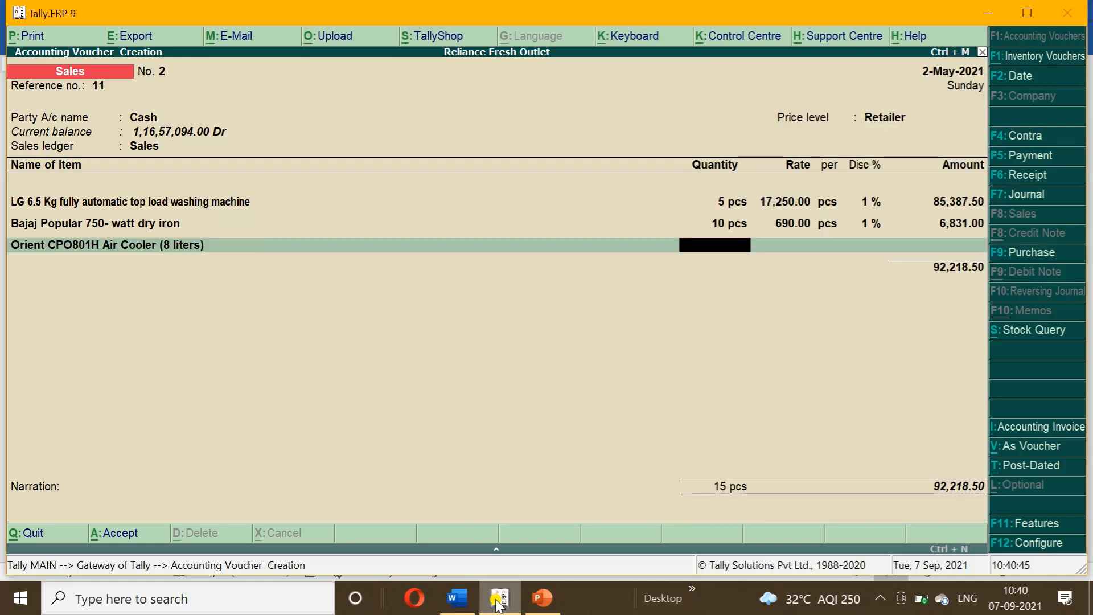
key(Return)
key(Return)
key(Return)
key(Return)
key(Return)
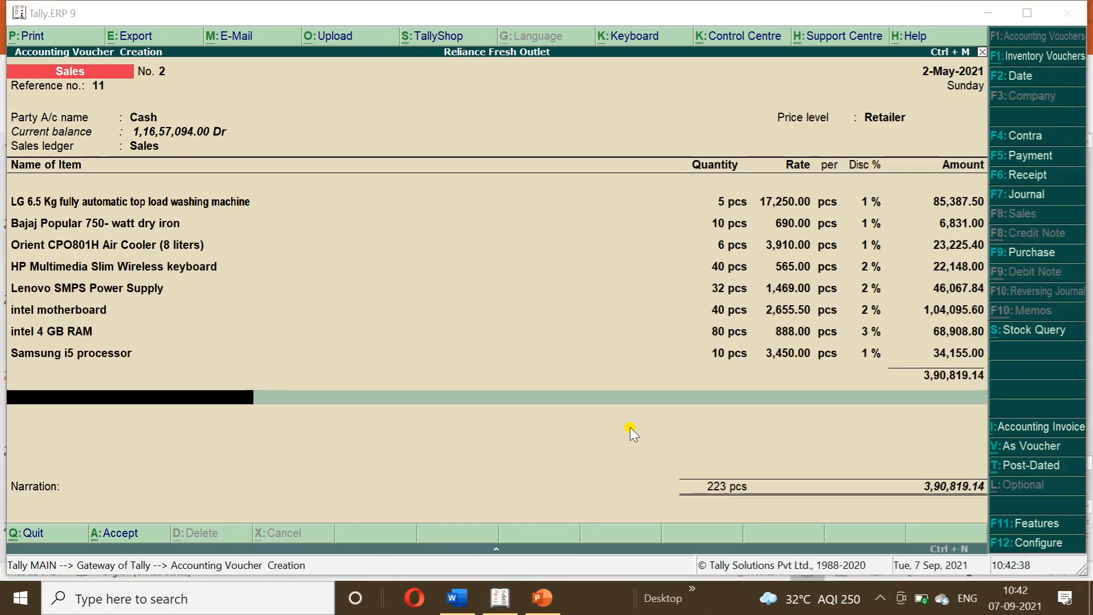
Go back to the Samsung i5 processor quantity and compare the voucher's items with the retailer sale in Word
key(Up)
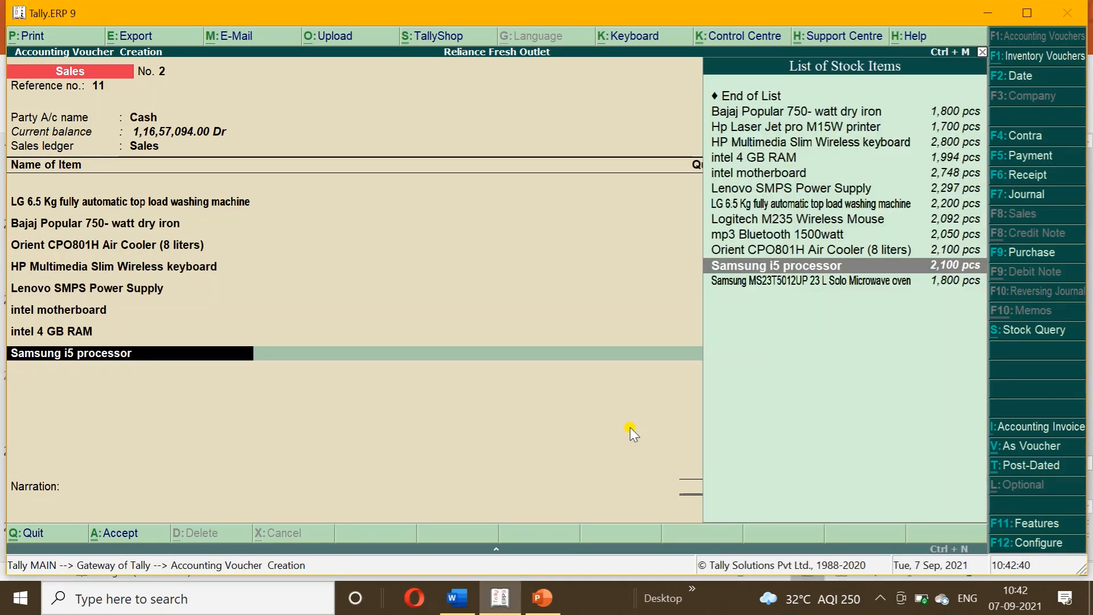
key(Return)
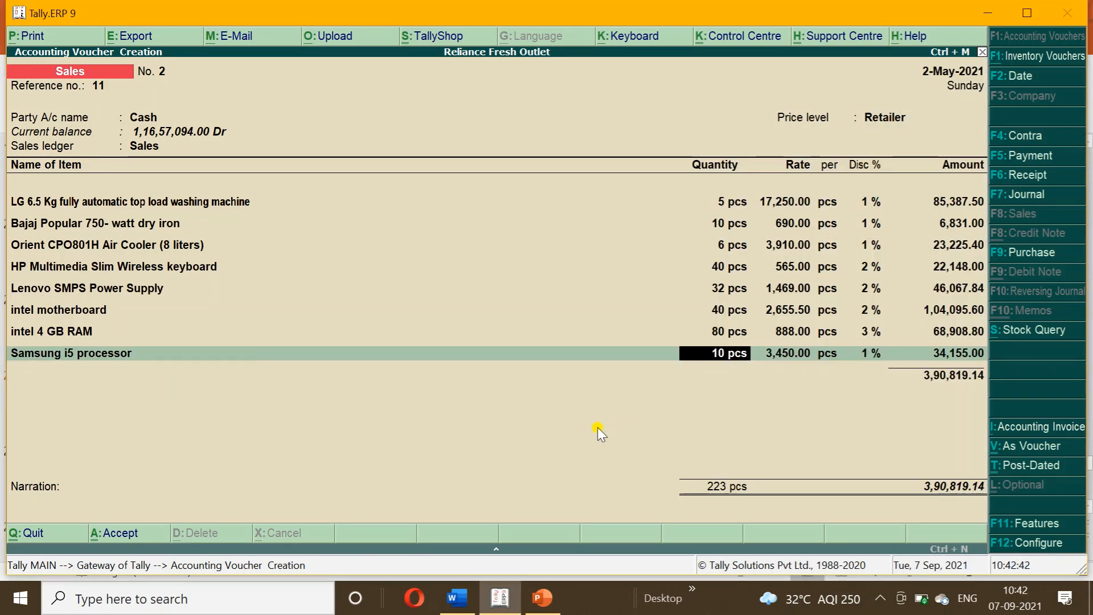
click(457, 597)
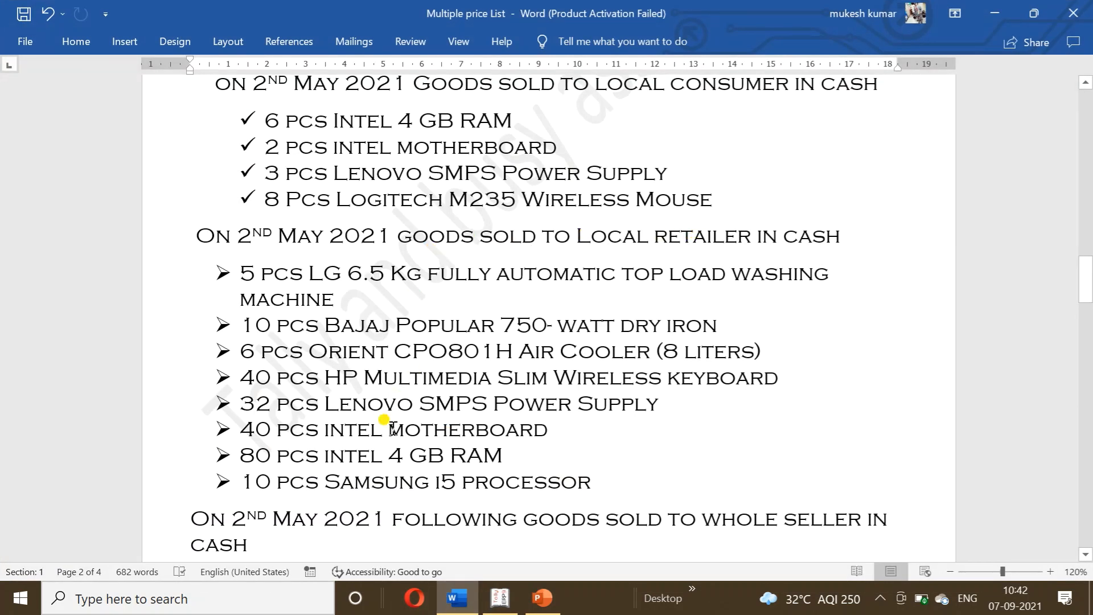
click(499, 599)
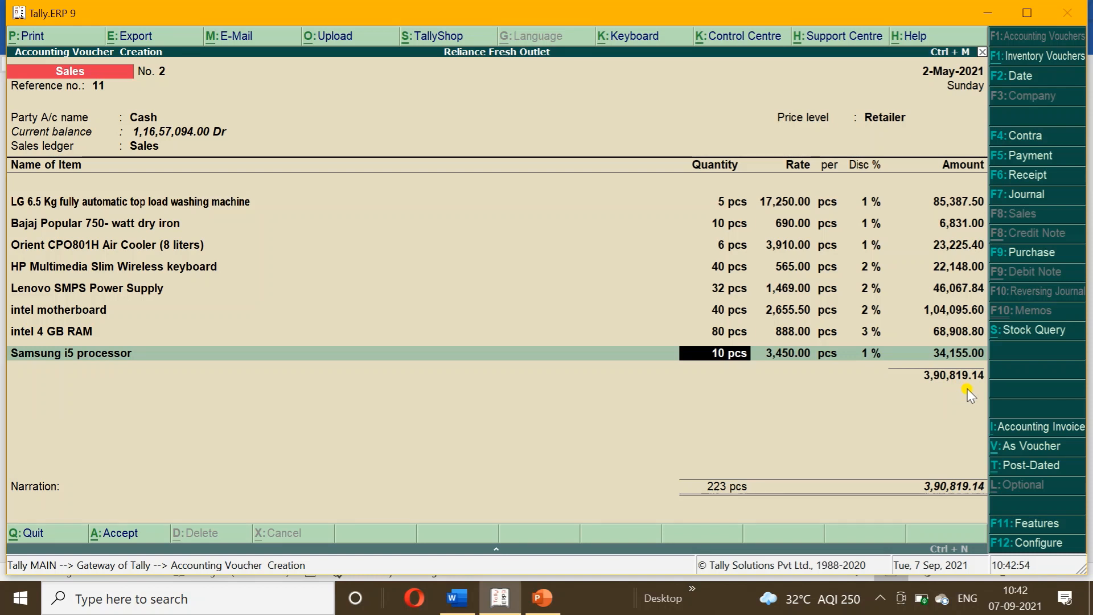
End the item list of the retailer Sales voucher, leave the narration empty and save the voucher
key(Return)
key(Return)
key(Return)
key(Return)
key(Return)
key(Return)
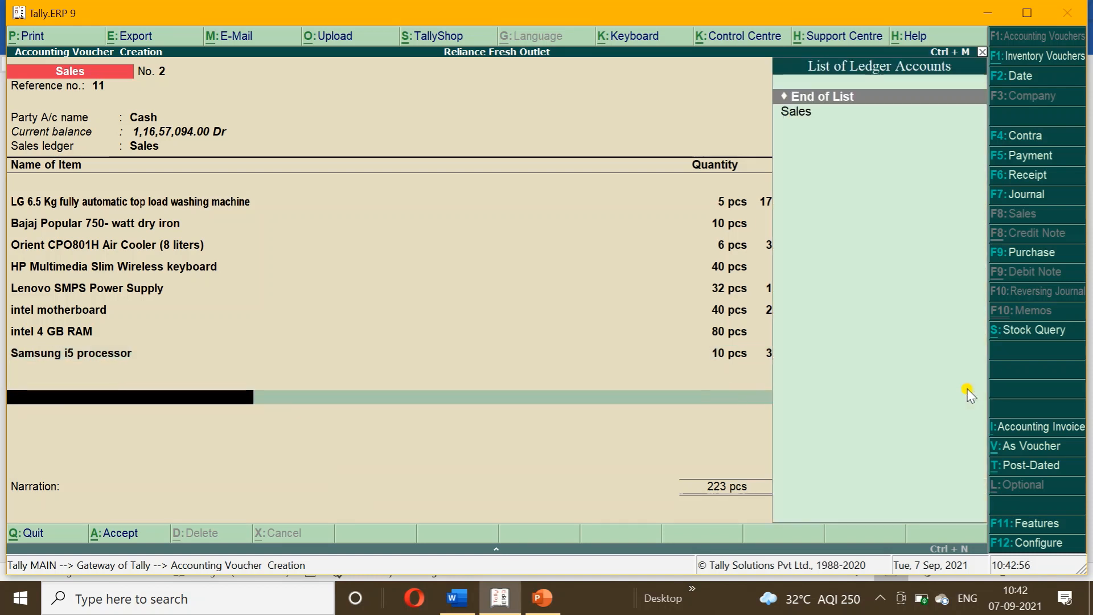
key(Return)
key(Return)
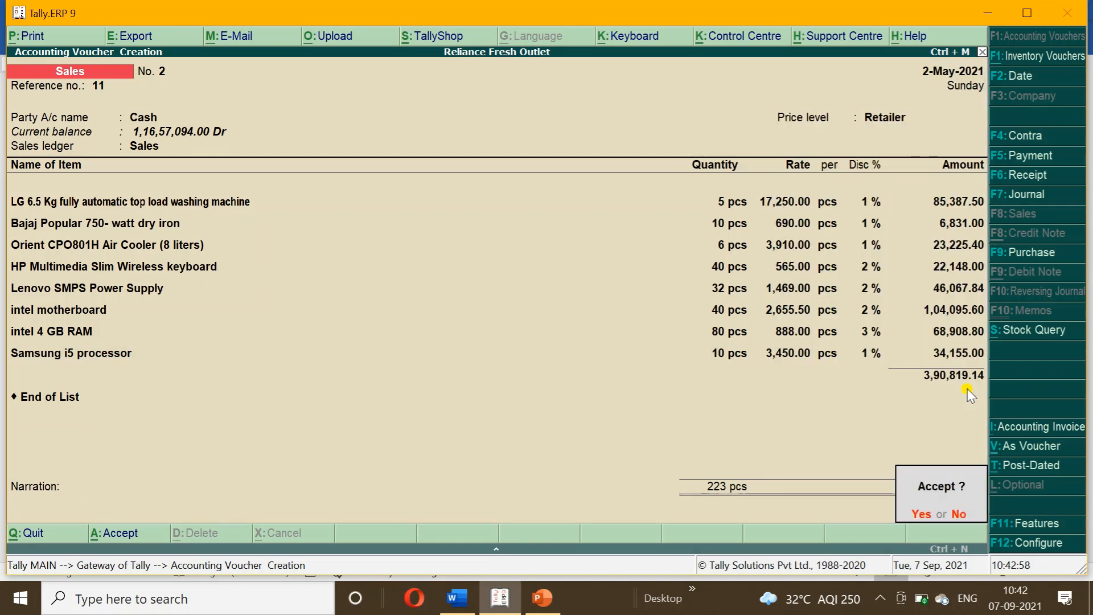
key(Return)
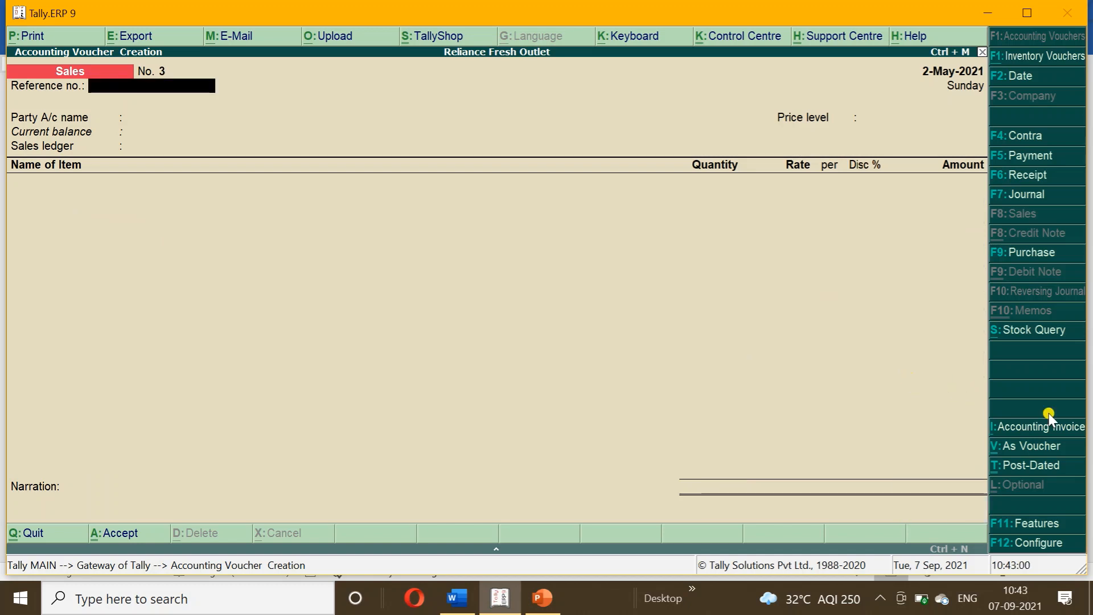
Read the whole seller sale in Word and give the new Tally Sales voucher reference number 13
click(456, 597)
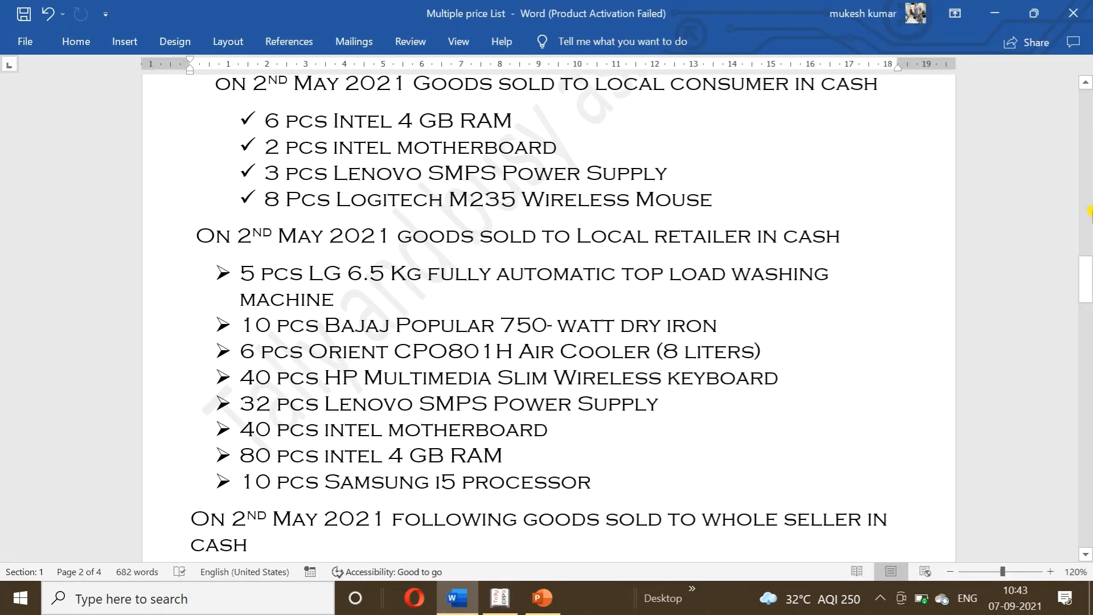
drag(1089, 268, 1088, 340)
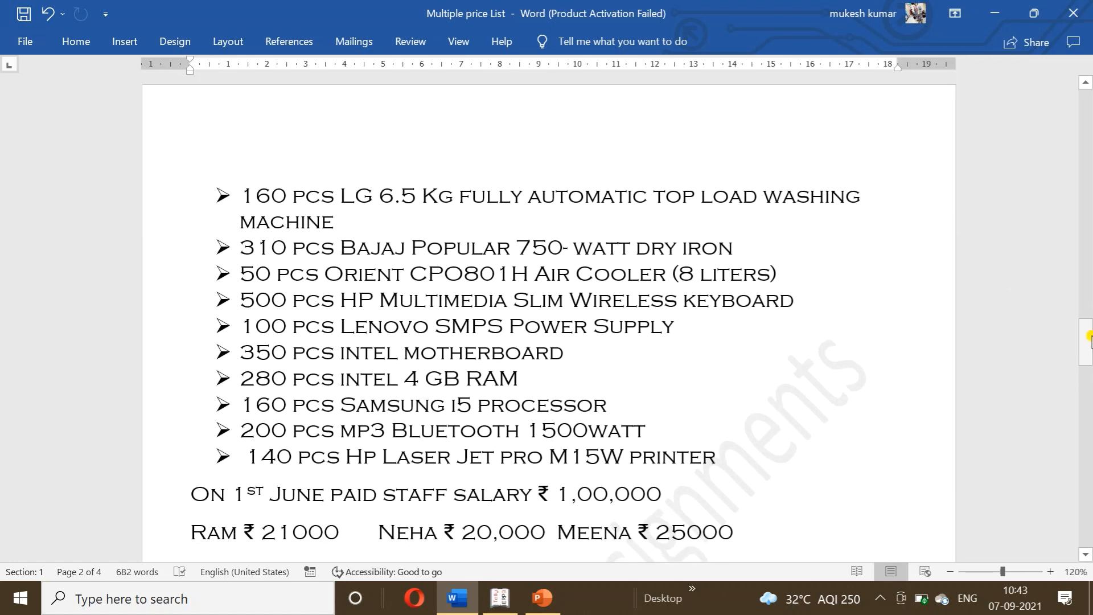
click(509, 600)
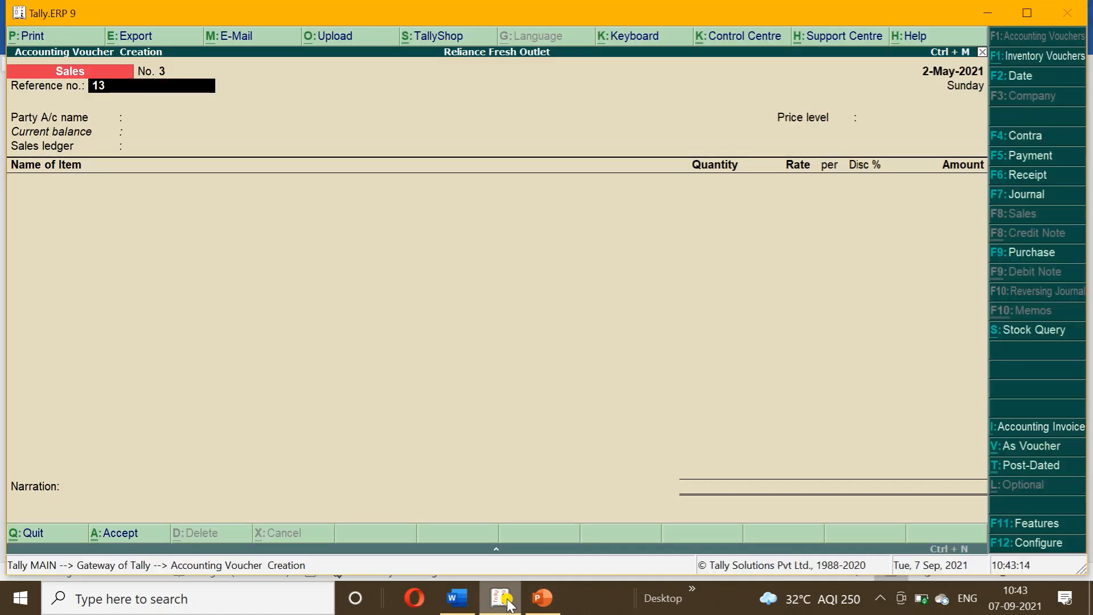
key(Return)
Set the party account to Cash, the price level to Whole Seller and the sales ledger to Sales
key(Return)
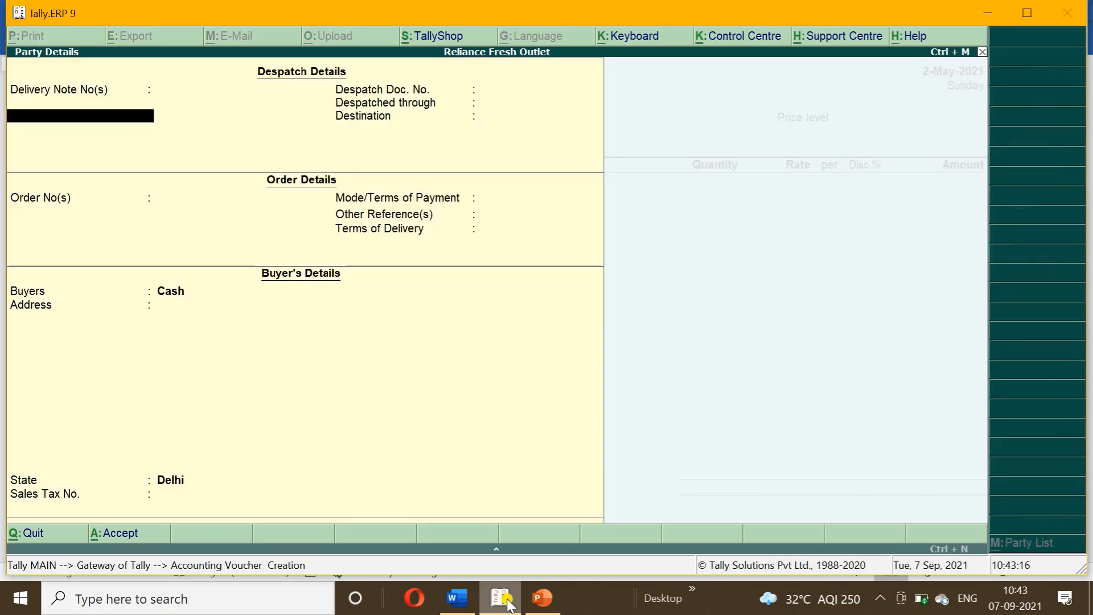
key(ctrl+a)
key(Down)
key(Down)
key(Down)
key(Return)
key(Return)
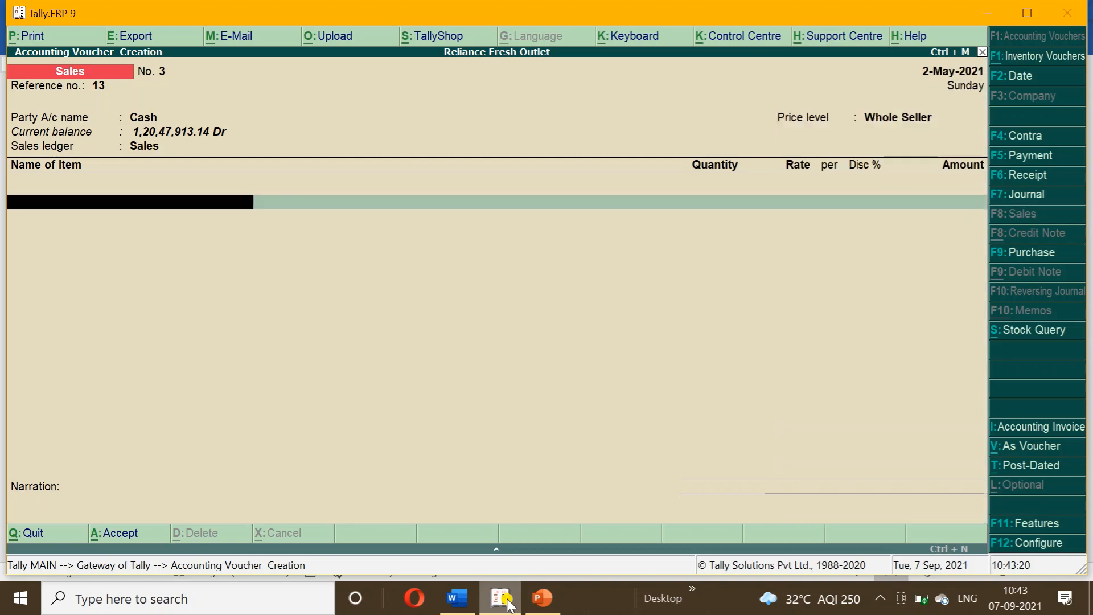
Check the first whole seller item in Word and add 160 pcs of LG 6.5 Kg fully automatic top load washing machine in Tally
click(457, 598)
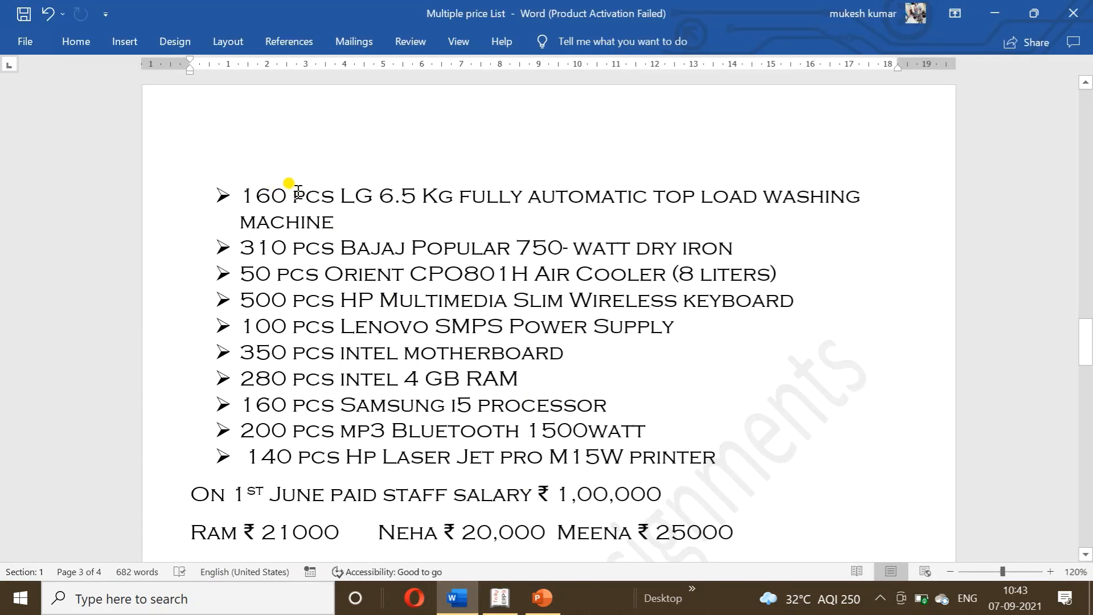
click(501, 598)
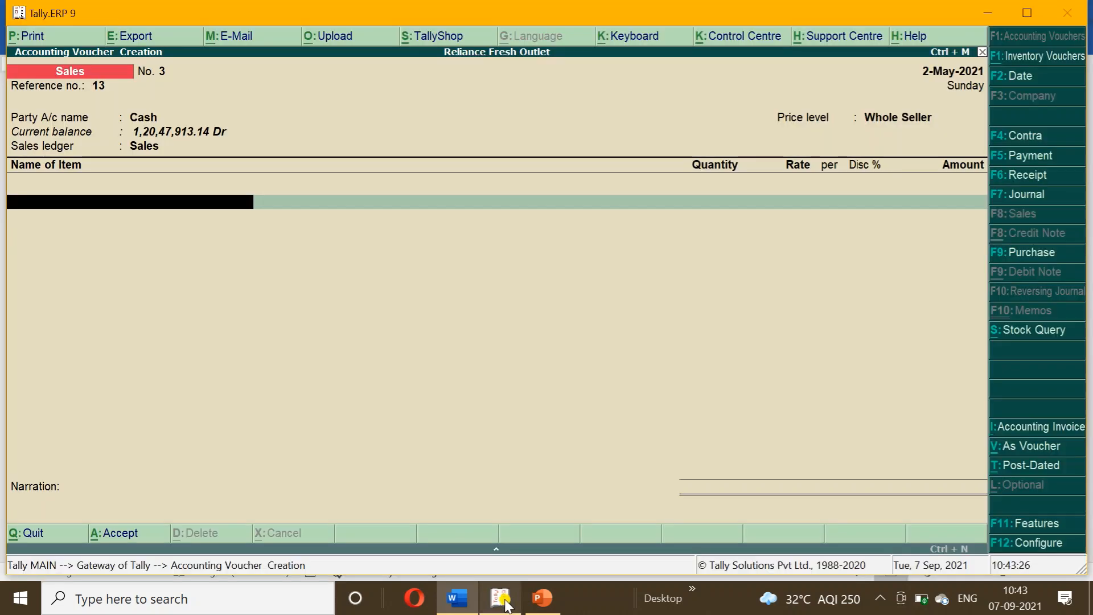
text(Wa)
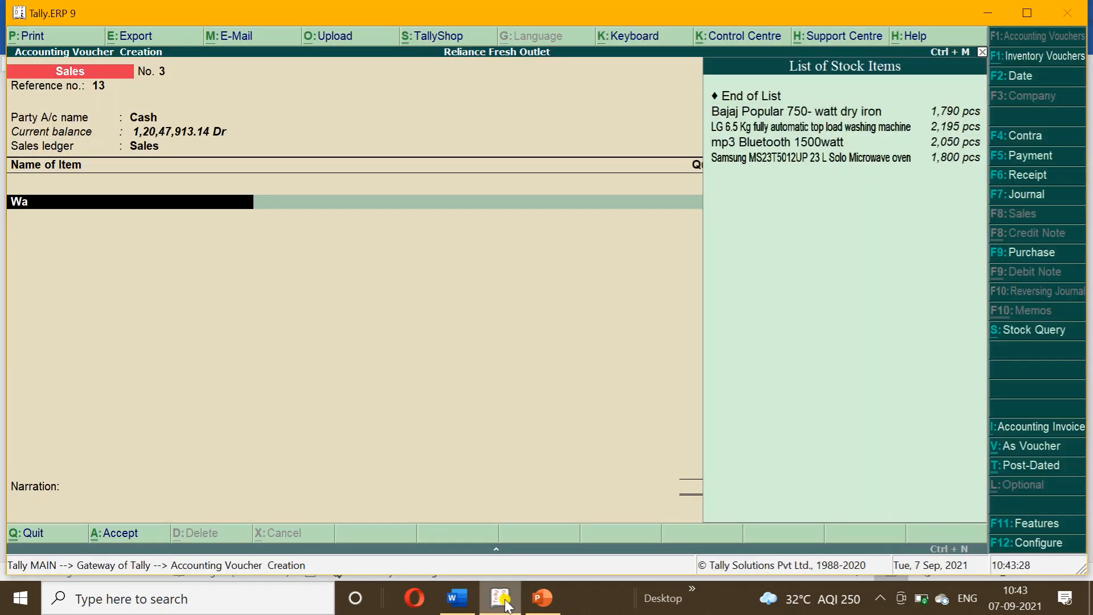
key(Down)
key(Down)
key(Return)
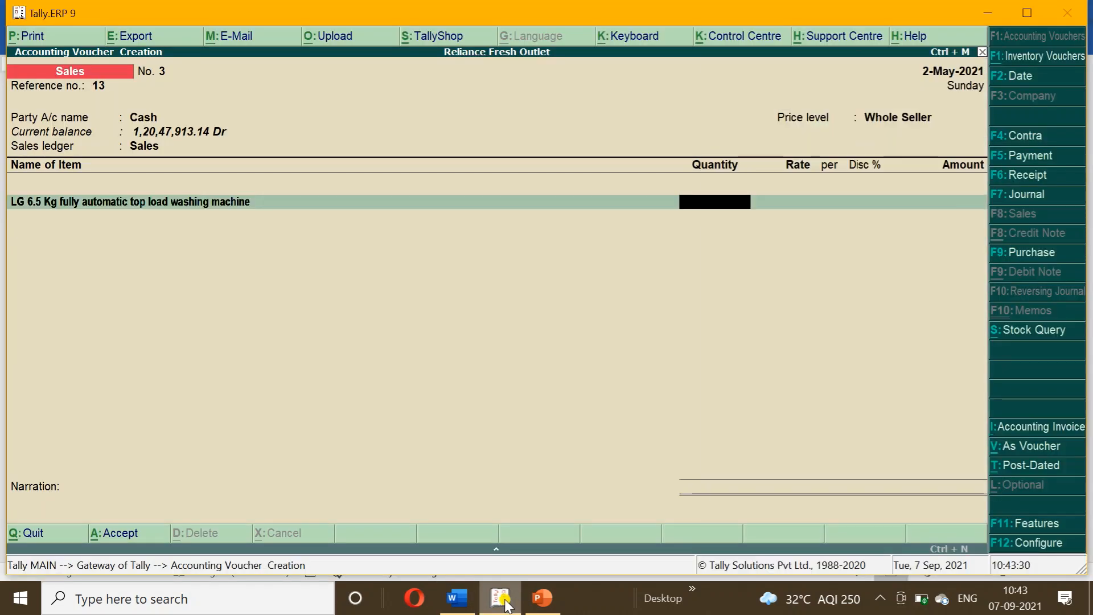
text(160)
key(Return)
key(Return)
key(Return)
key(Return)
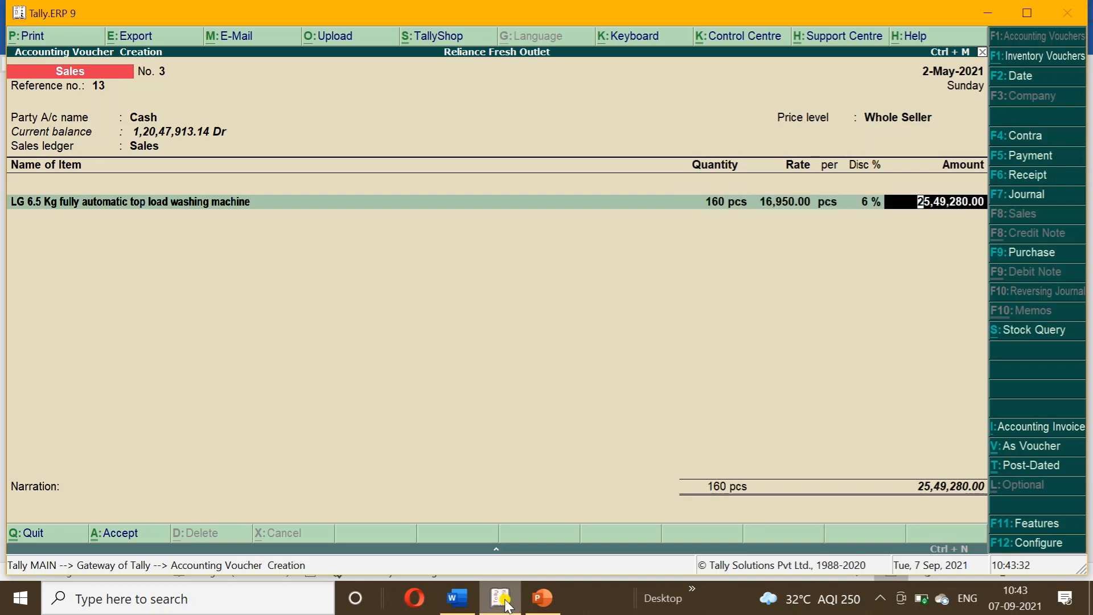
key(Return)
Check the second whole seller item in Word and add 310 pcs of Bajaj Popular 750- watt dry iron in Tally
click(504, 601)
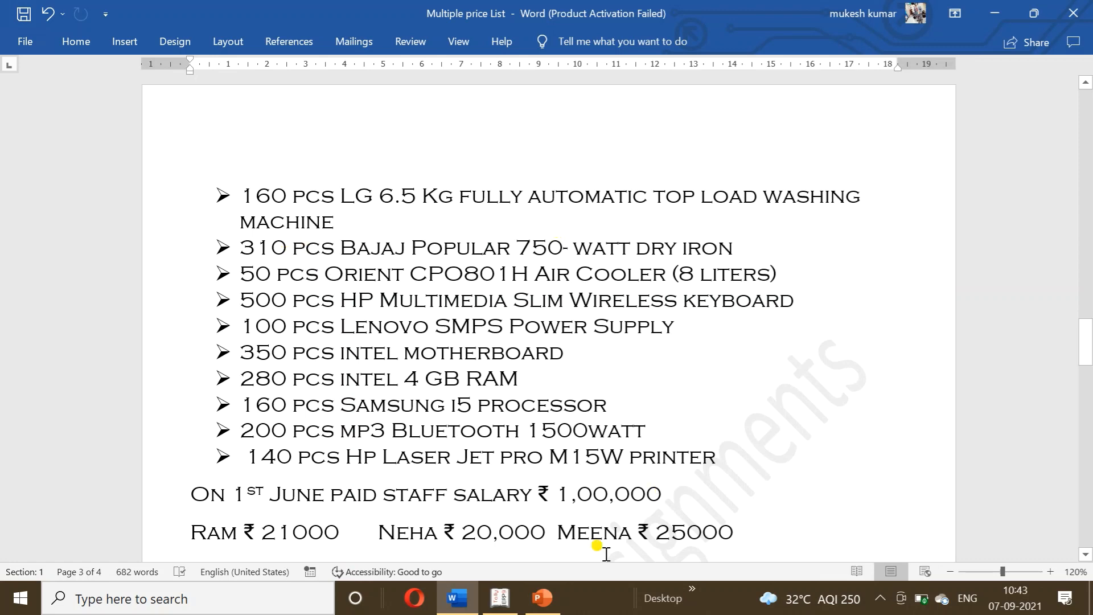
click(505, 610)
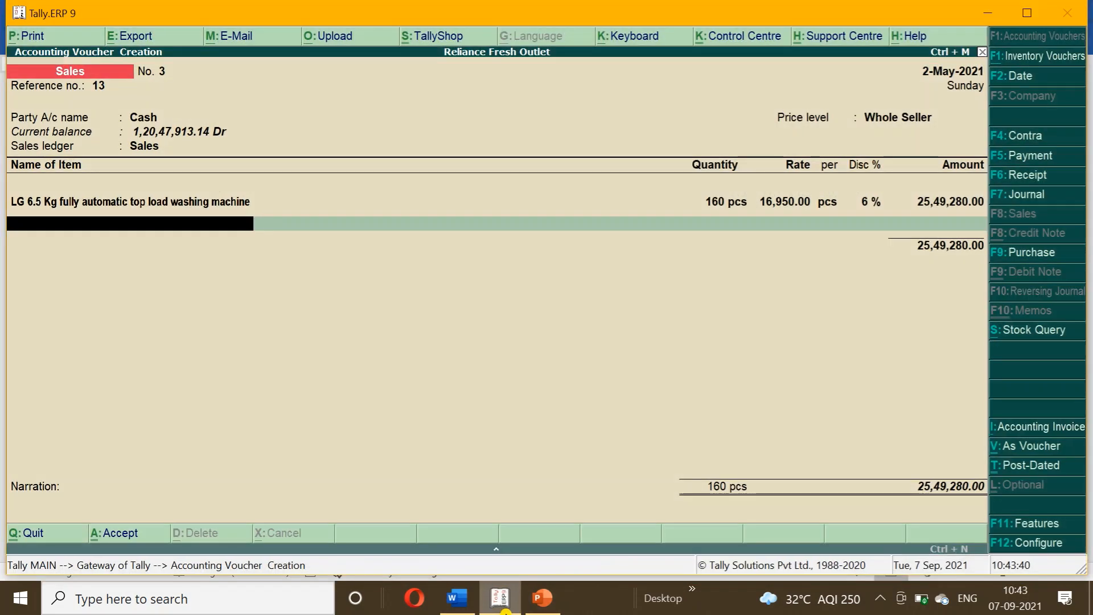
text(Ir)
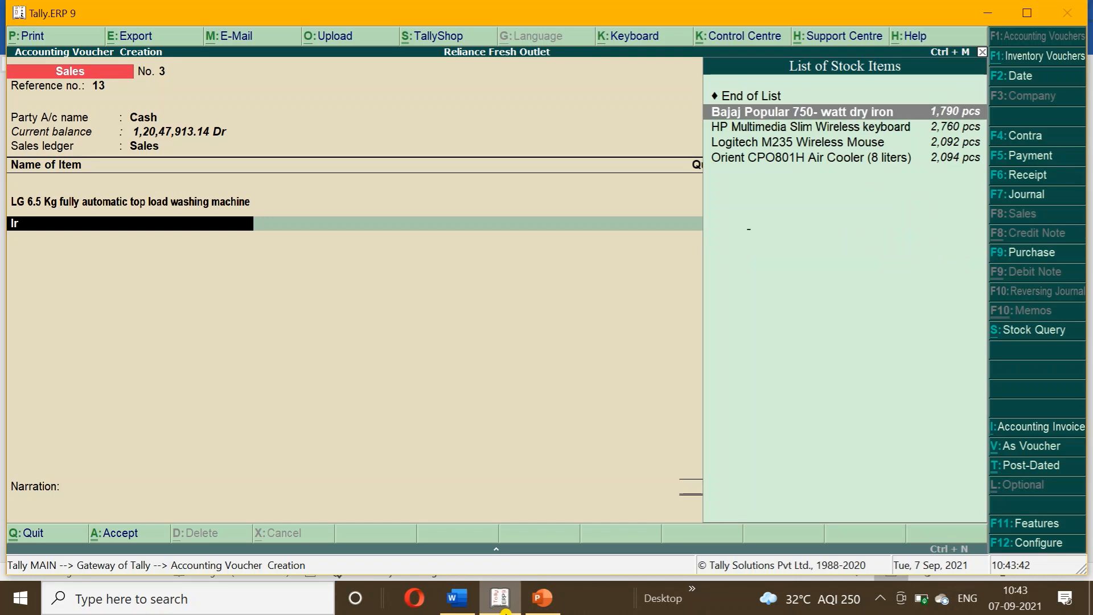
key(Return)
click(467, 603)
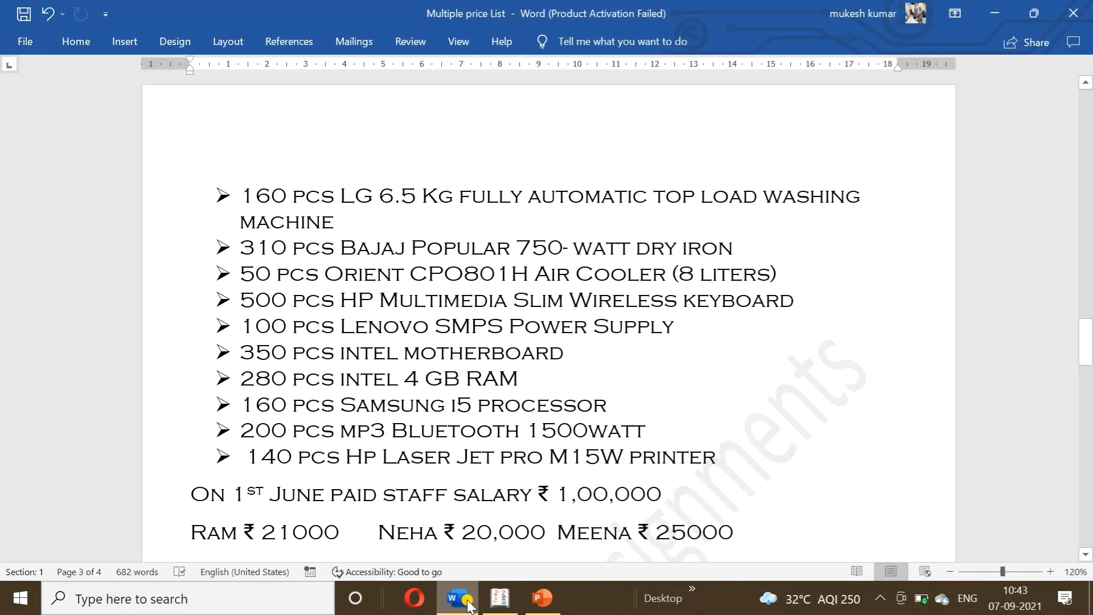
click(467, 603)
text(310)
key(Return)
key(Return)
key(Return)
key(Return)
key(Return)
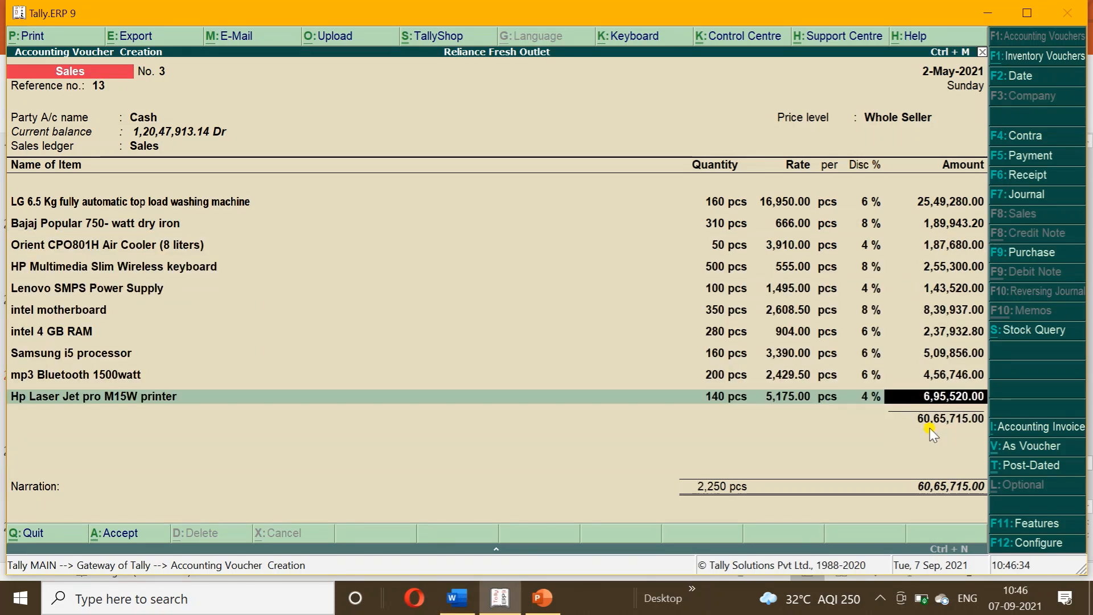
Finish the whole seller item list, compare it with the list in Word, and save the Sales voucher in Tally
key(Return)
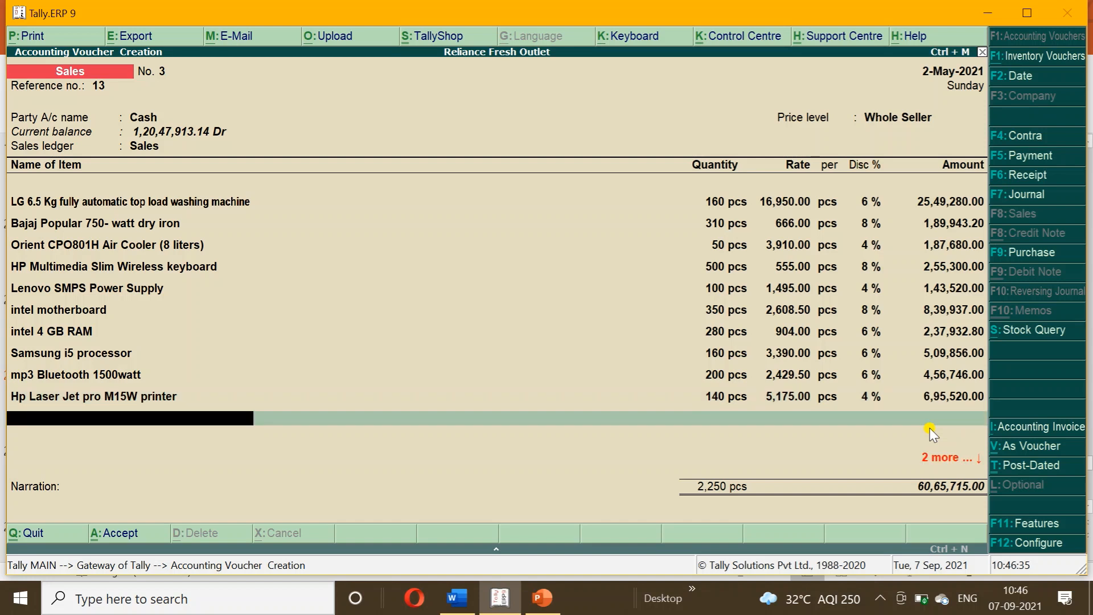
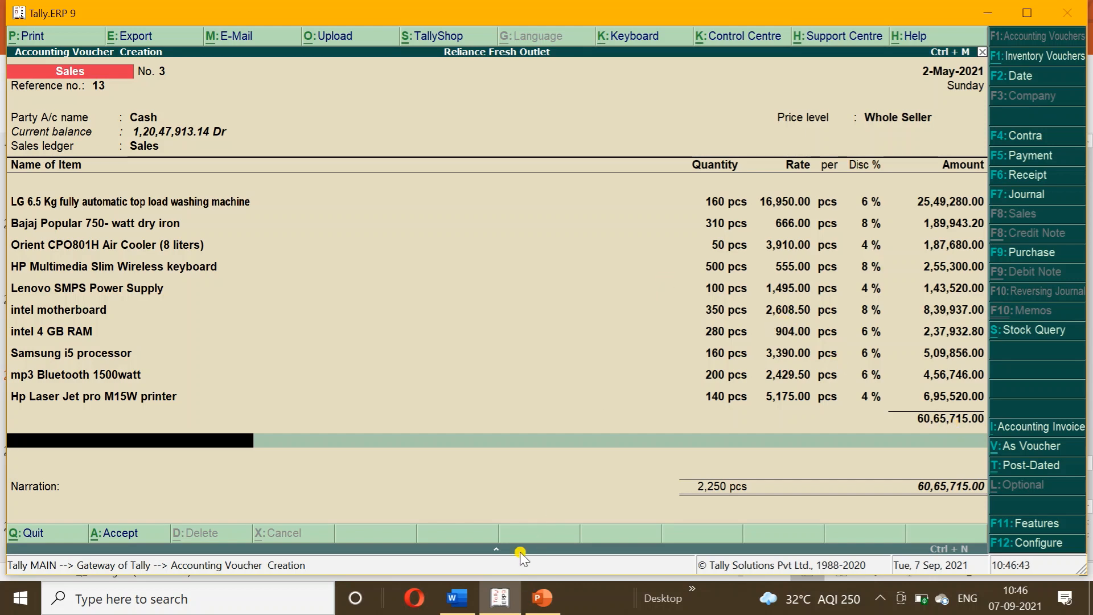
click(462, 598)
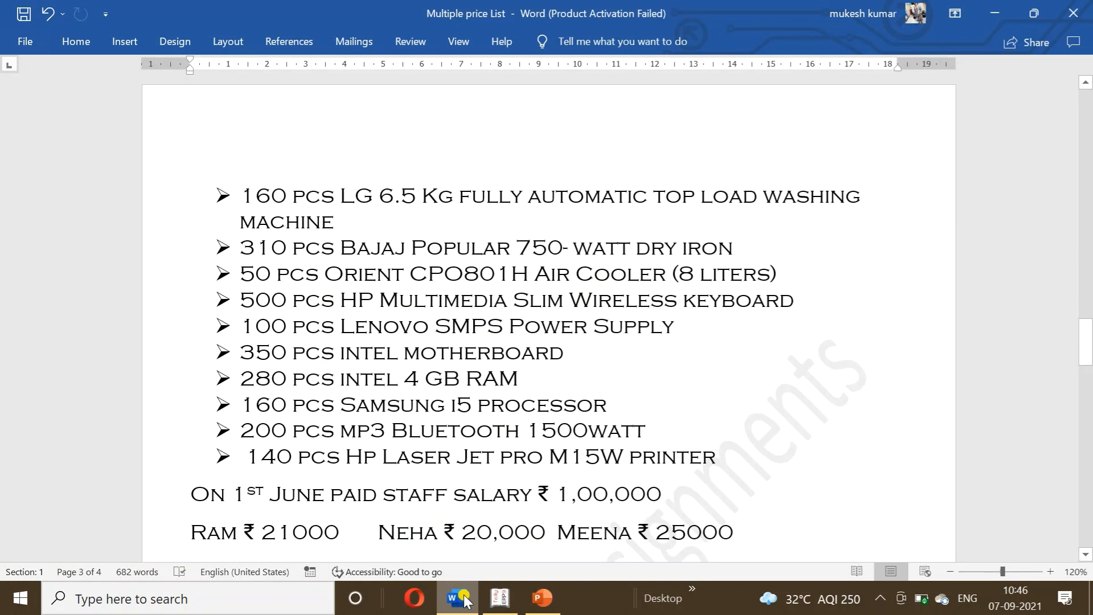
click(482, 599)
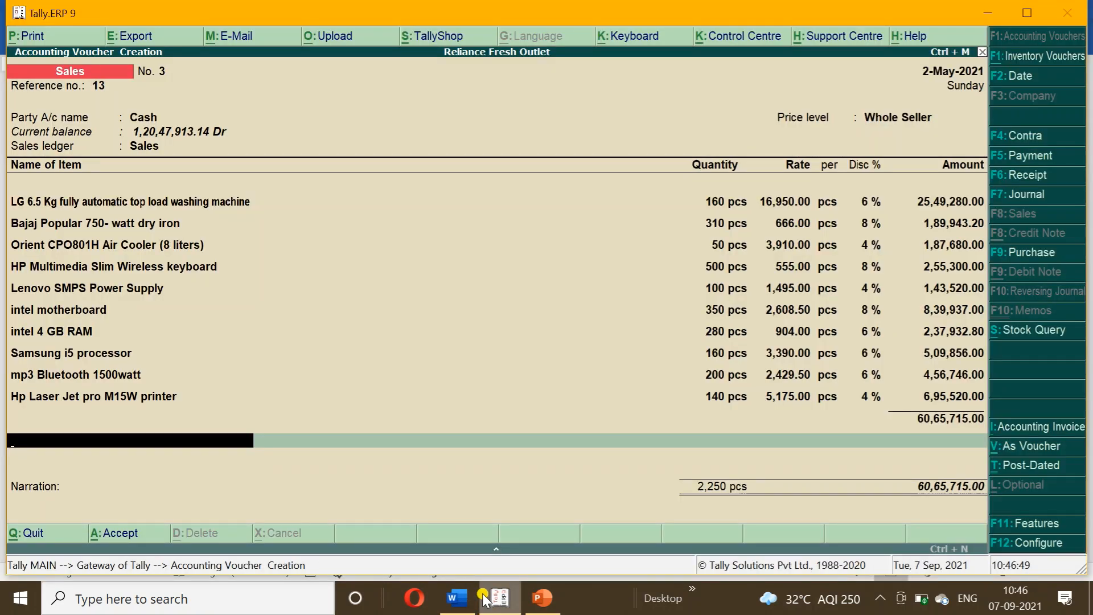
key(ctrl+a)
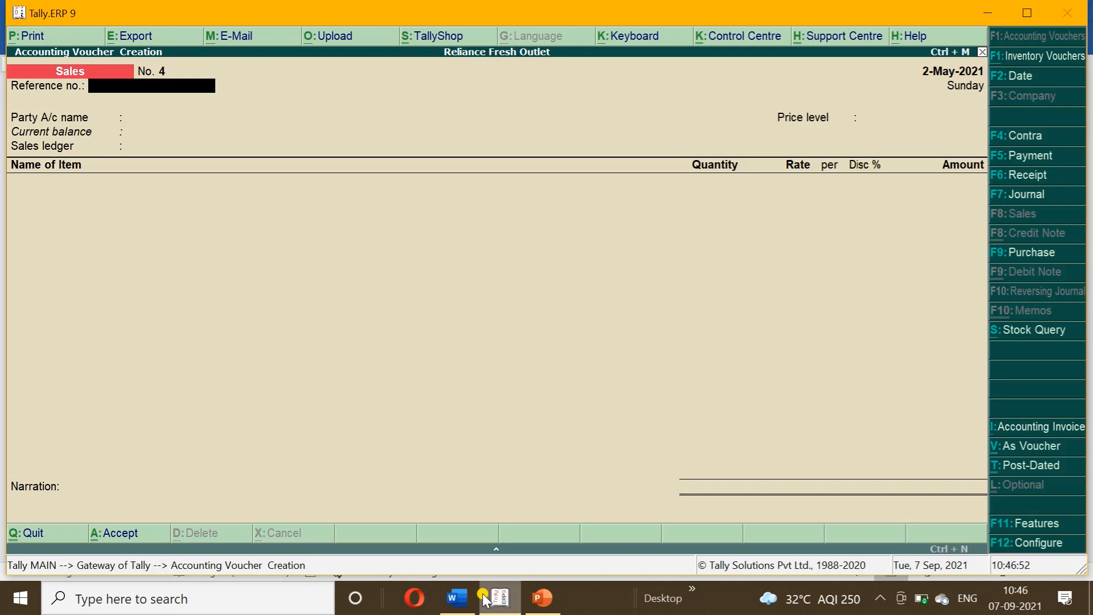
Switch to the Word assignment, change the 1st June staff salary total to ₹ 1,10,000 and review the individual salaries
click(445, 610)
drag(1086, 321, 1085, 358)
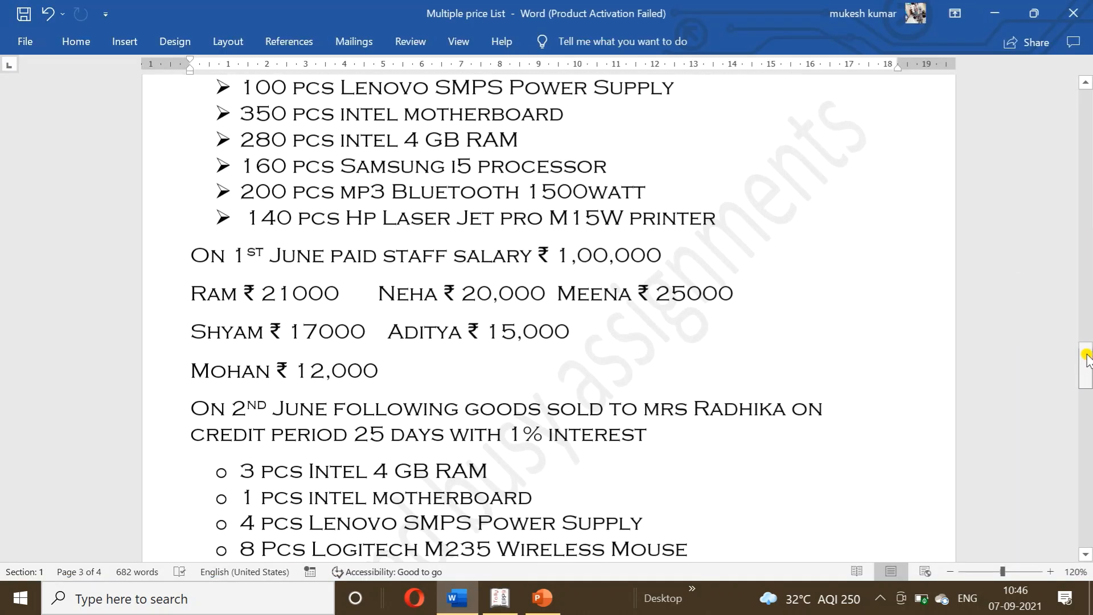
click(607, 254)
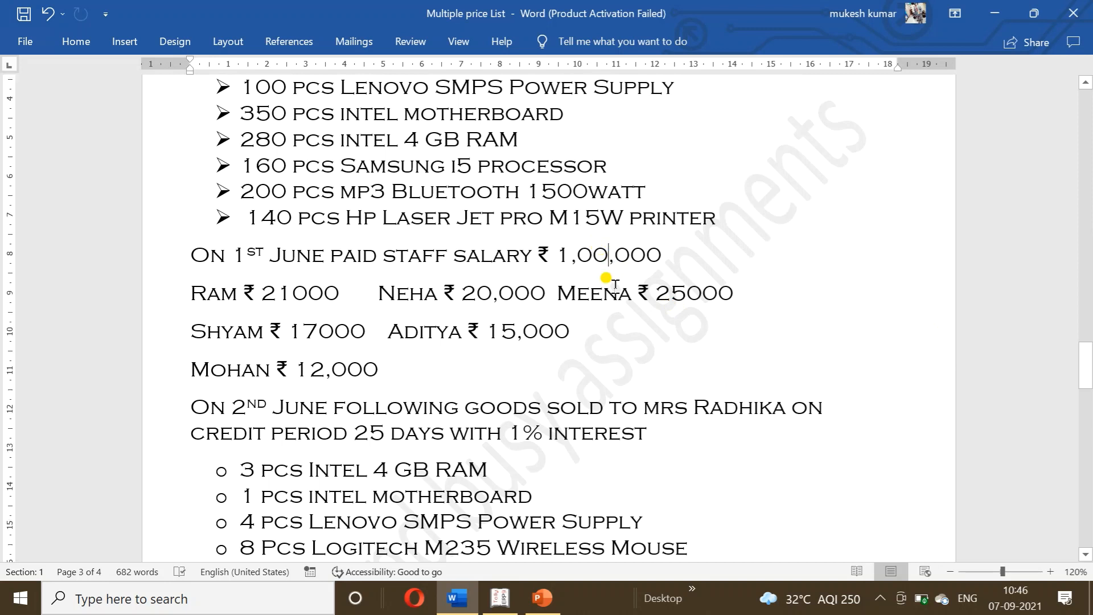
key(BackSpace)
key(BackSpace)
text(10)
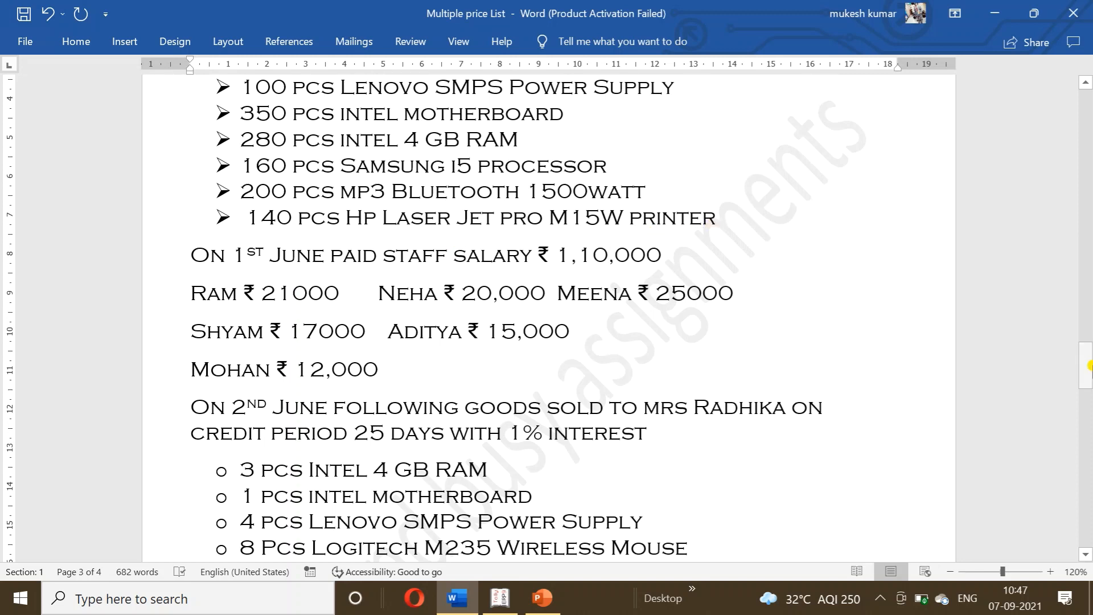
mouse_move(1085, 364)
mouse_down()
mouse_move(1083, 302)
mouse_move(1083, 366)
mouse_up()
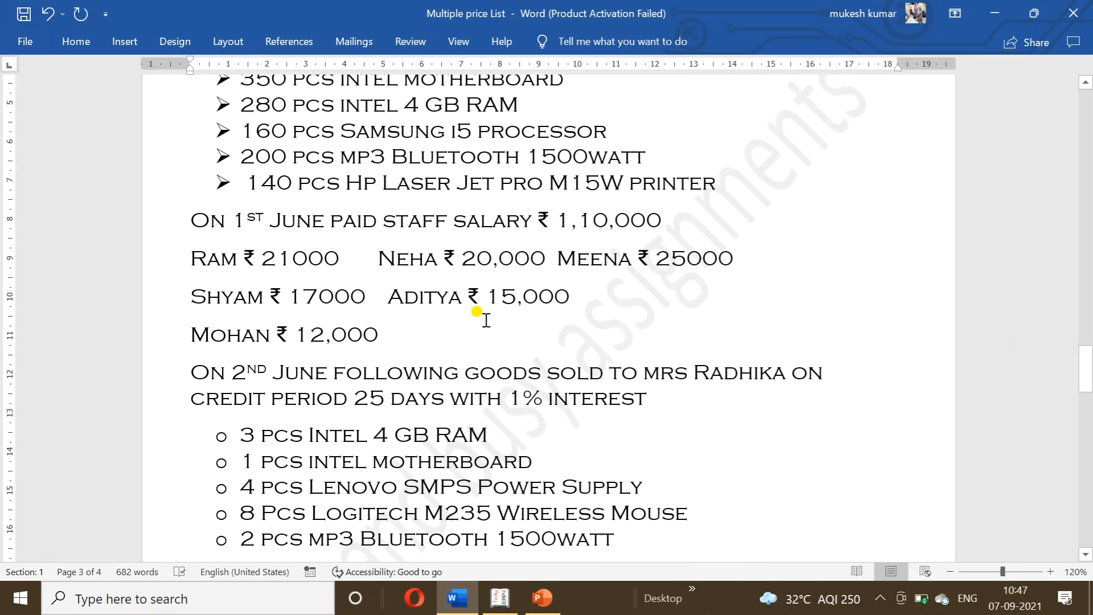
Change the 1st July staff salary total to ₹ 1,10,000 in the Word assignment and return to Tally
drag(1087, 360, 1083, 450)
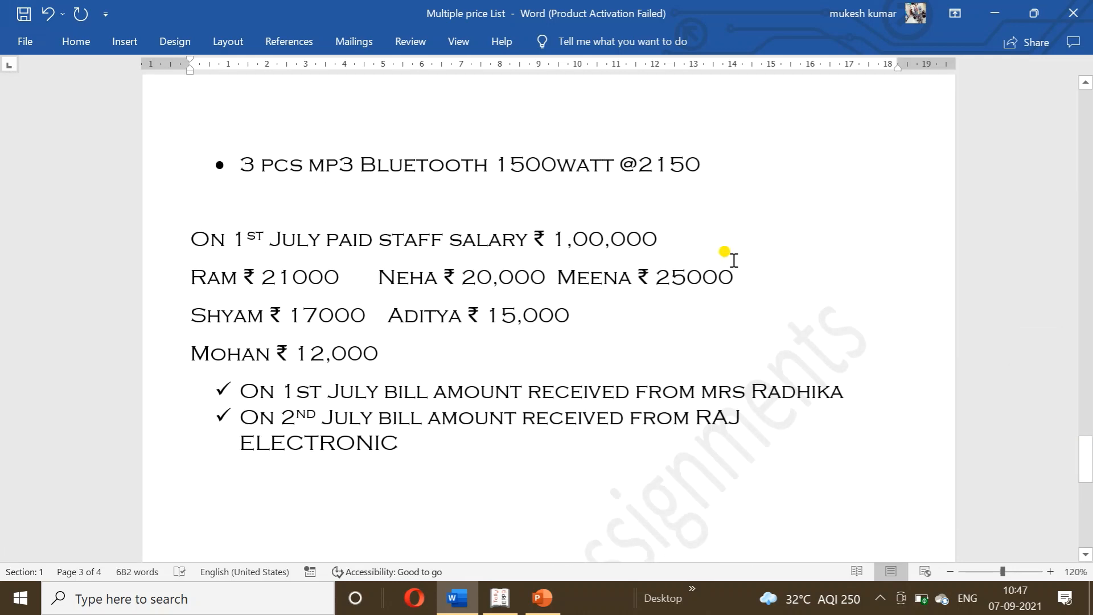
click(604, 239)
key(BackSpace)
key(BackSpace)
text(10)
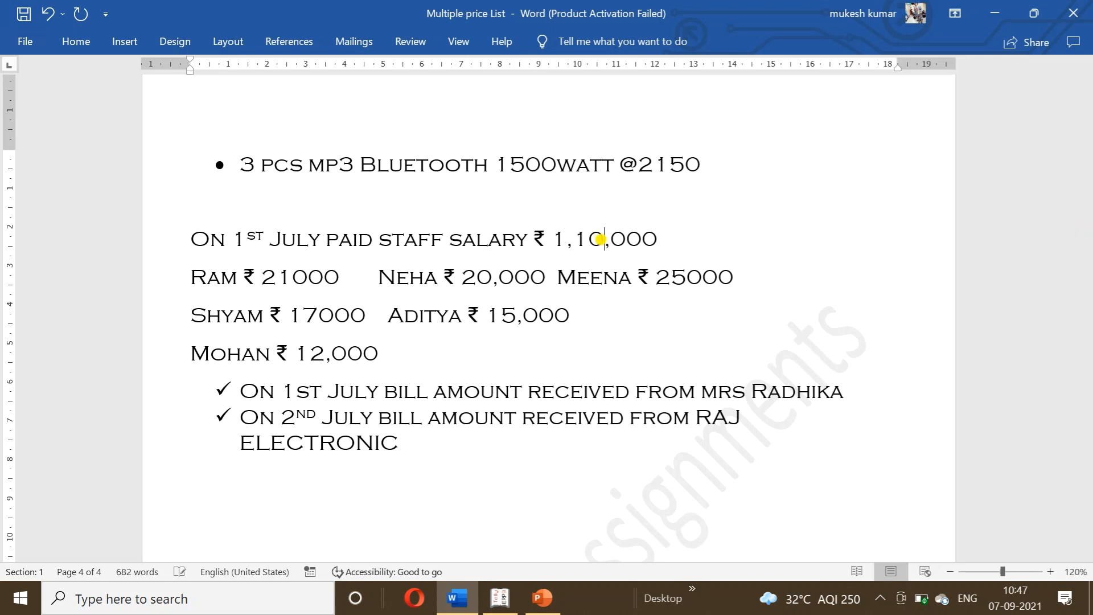
click(504, 605)
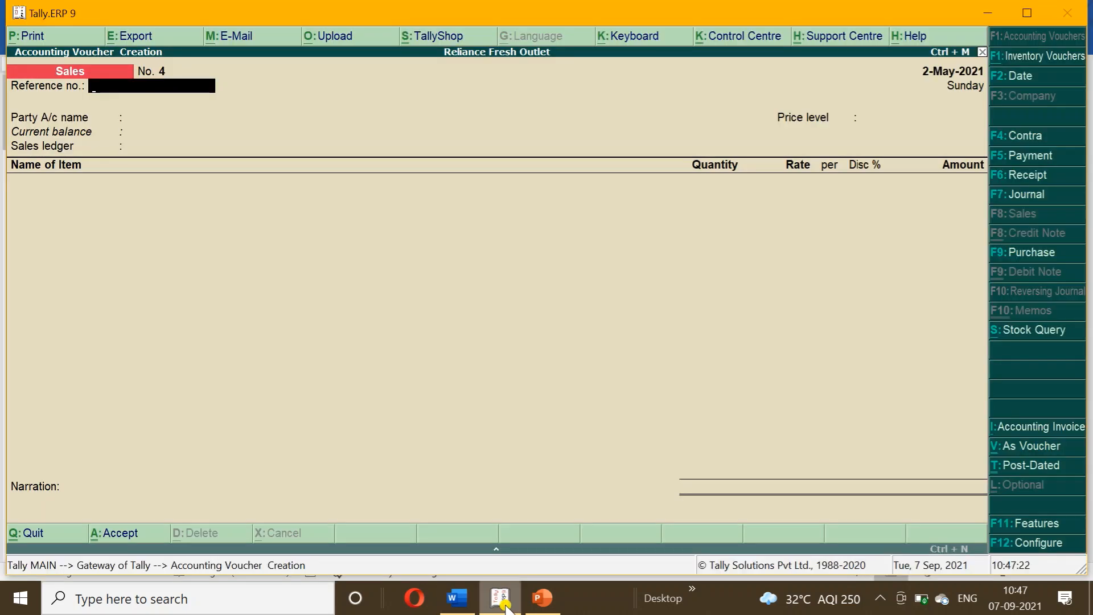
Leave the sales voucher and enable Maintain cost centres in the company's accounting features, saving the settings
key(Escape)
key(Return)
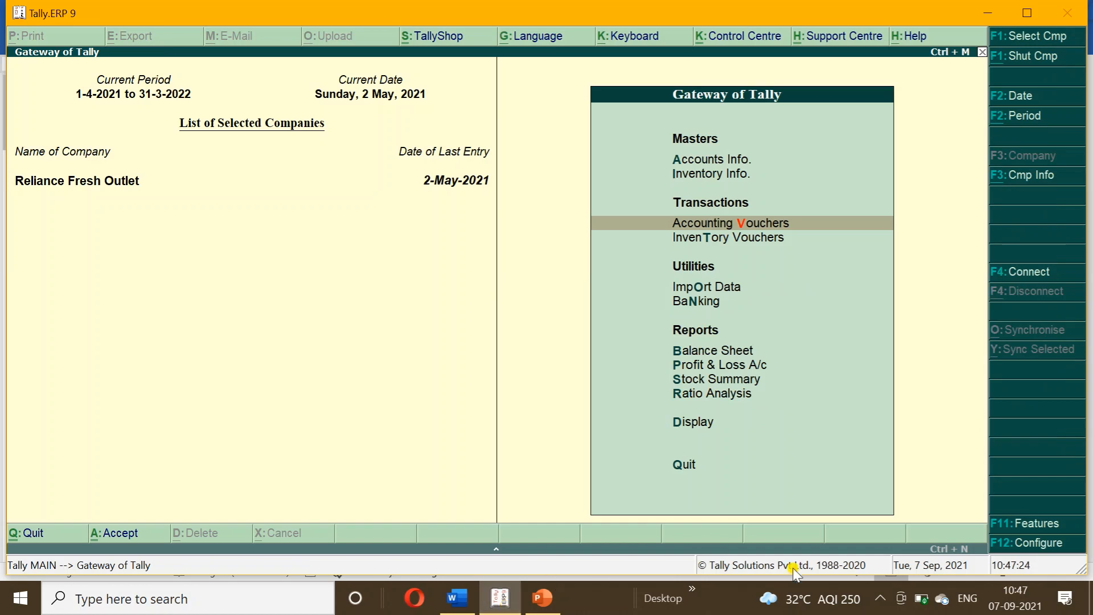
click(1023, 527)
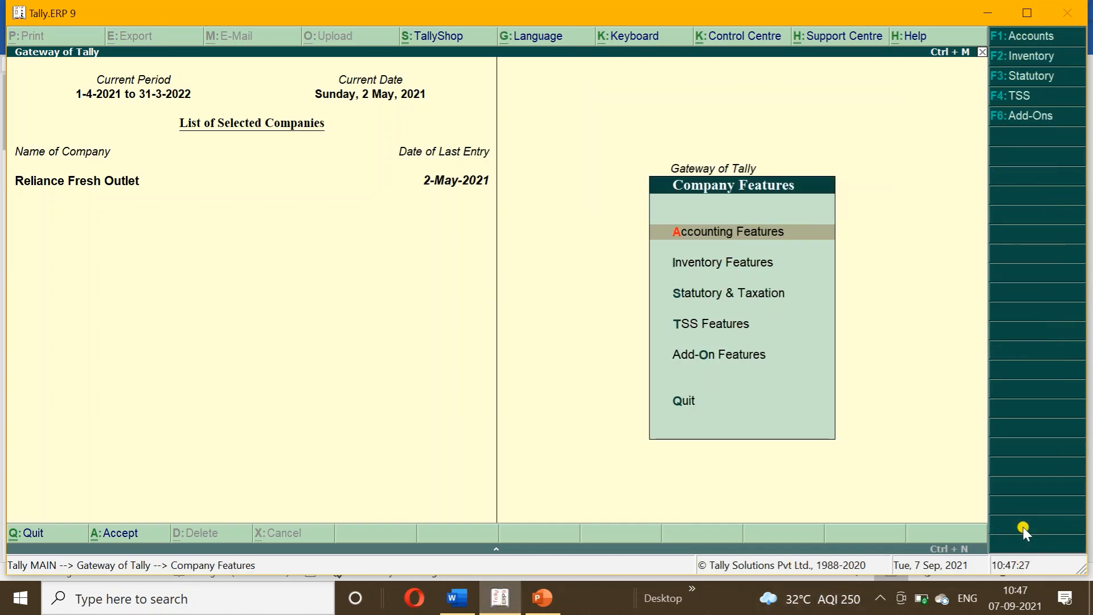
key(Return)
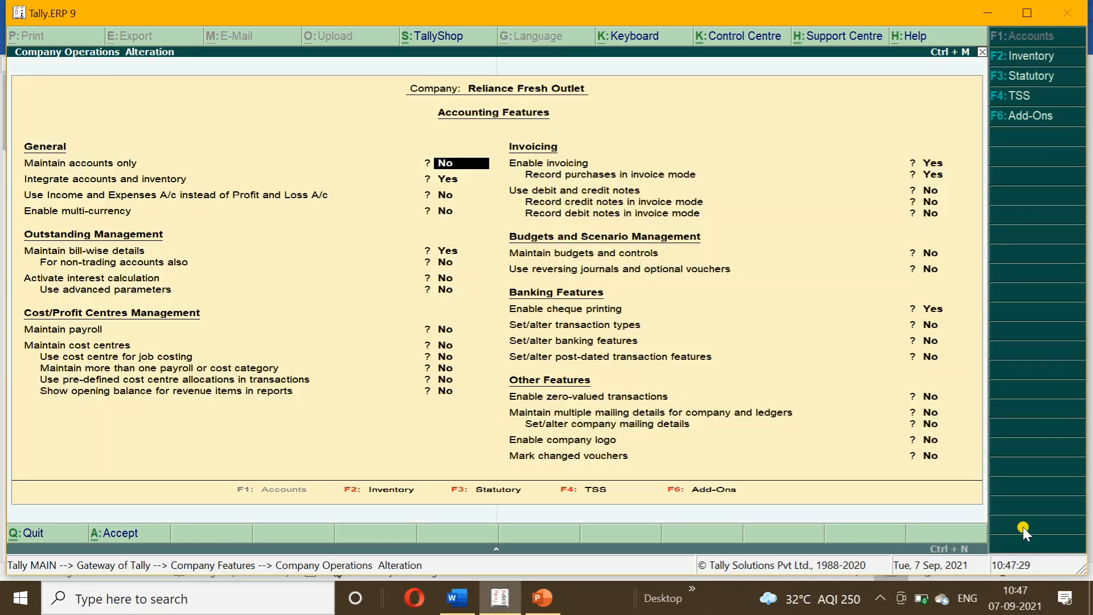
key(Return)
key(Return)
key(Return)
key(Return)
key(Return)
key(Return)
key(Return)
key(Return)
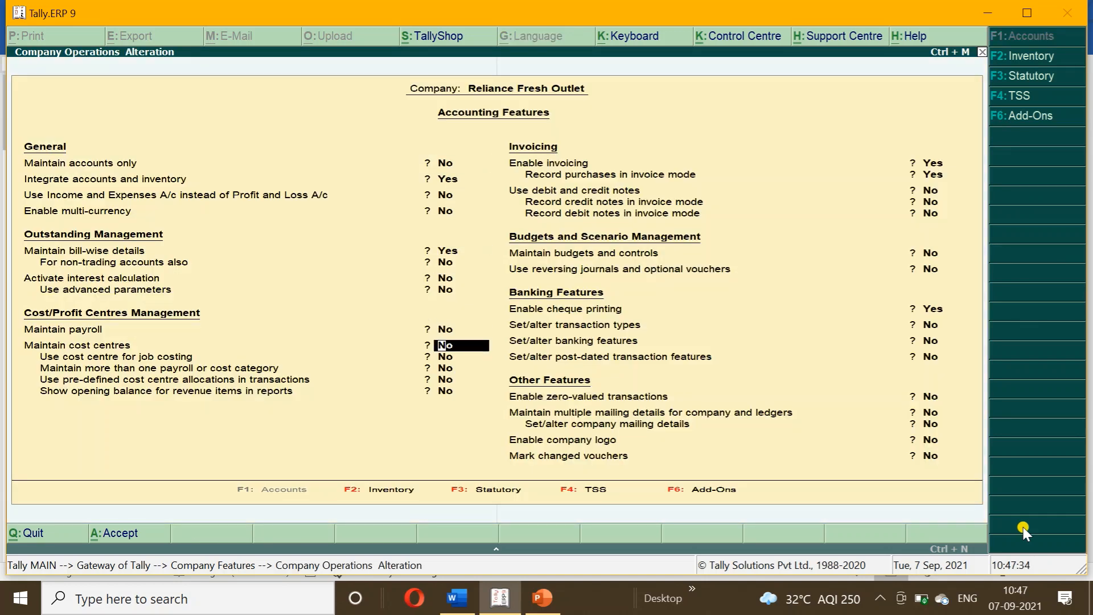
key(y)
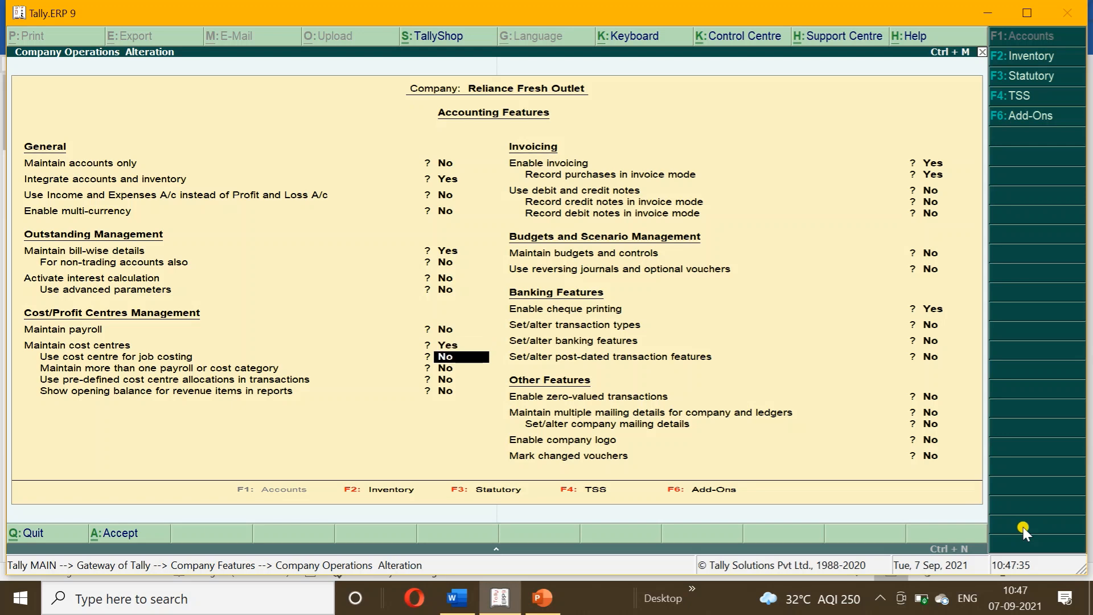
key(ctrl+a)
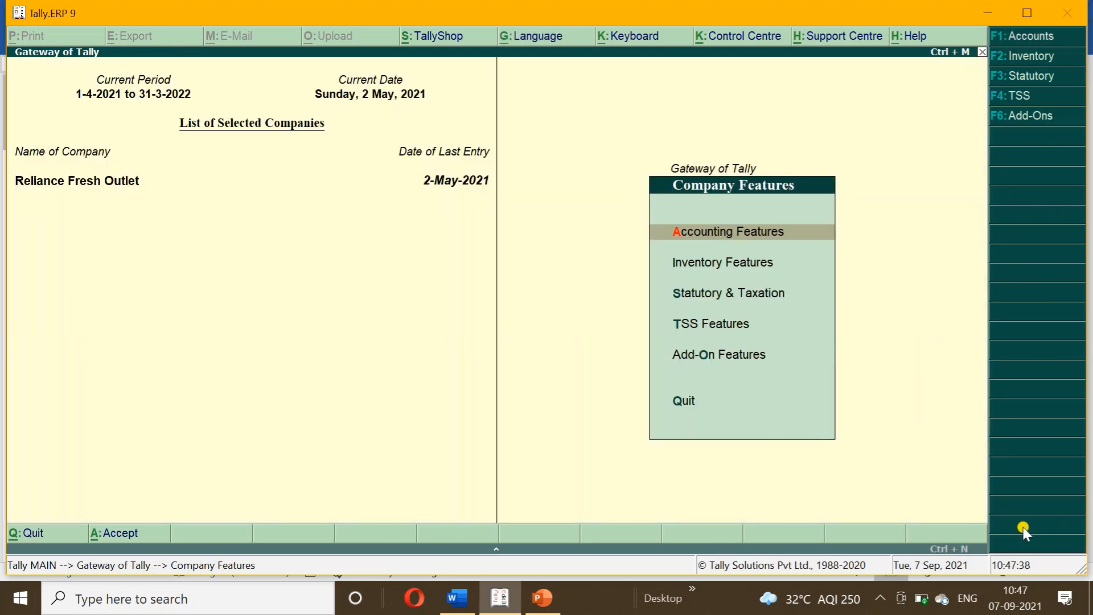
Create a single cost centre named Staff Salary under Primary
key(Escape)
key(Up)
key(Up)
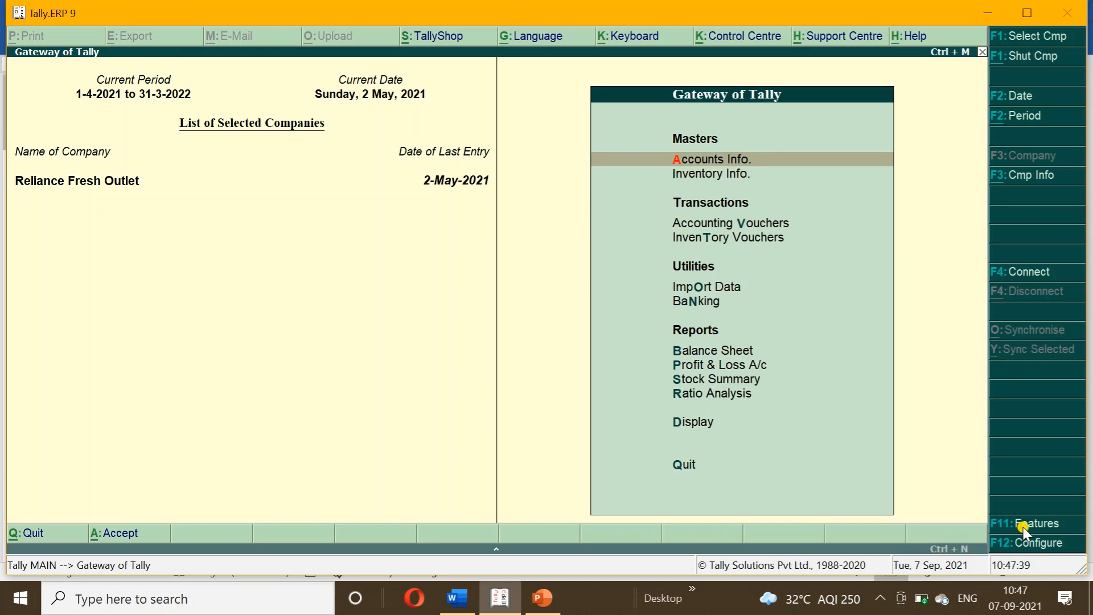
key(Return)
key(Down)
key(Down)
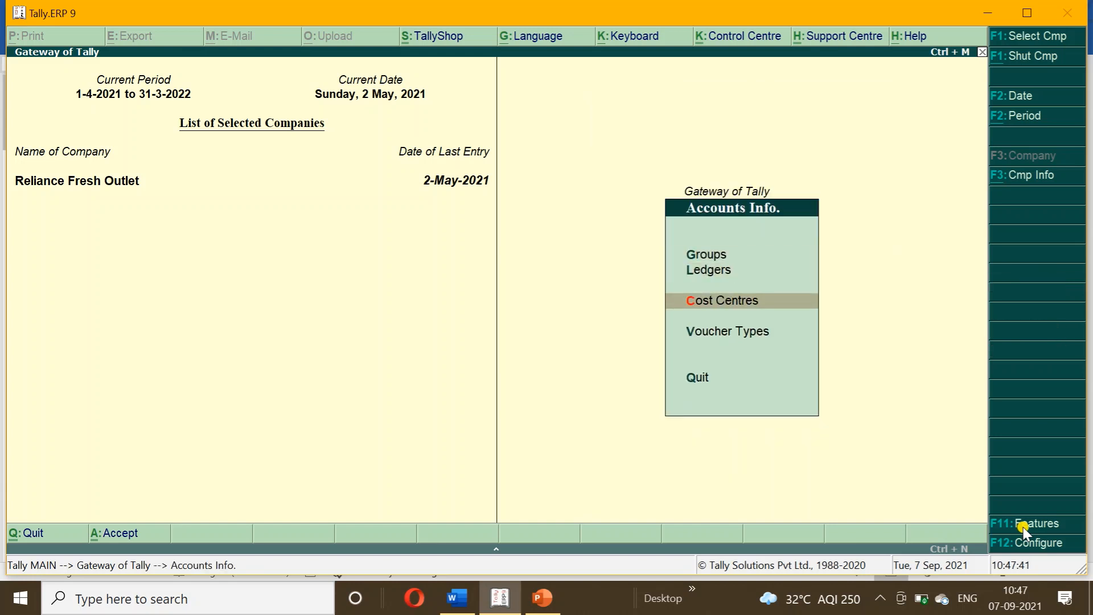
key(Return)
key(Return)
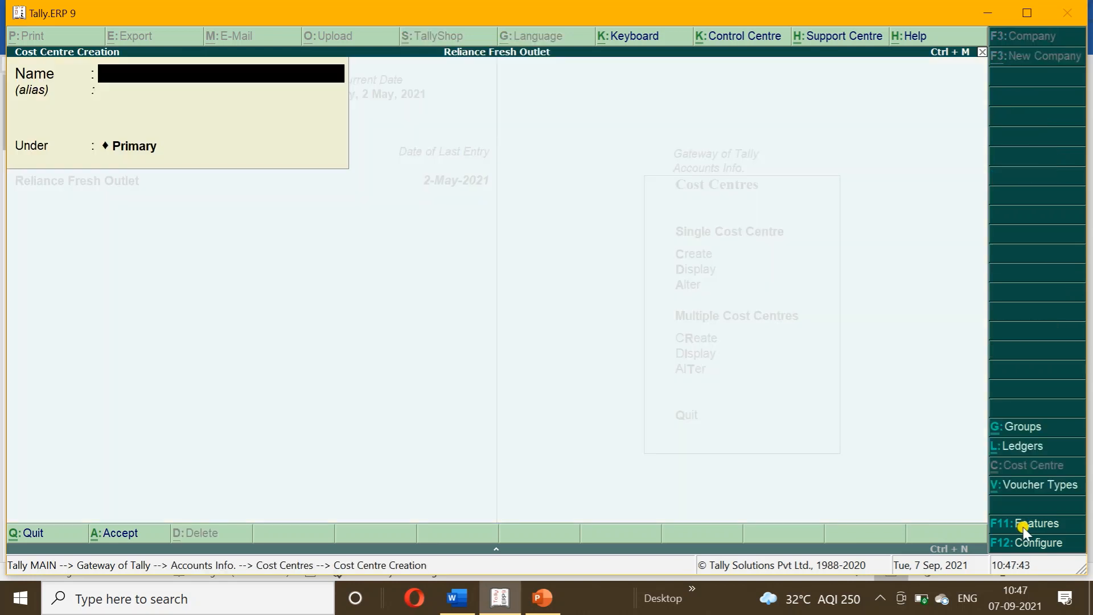
text(Staff Salary)
key(Return)
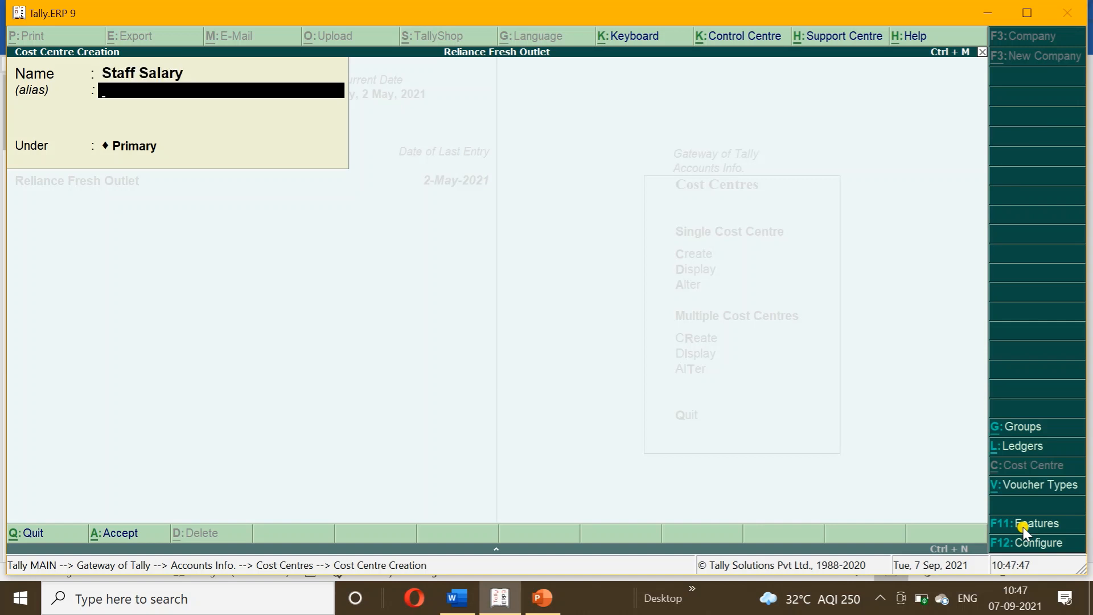
key(Return)
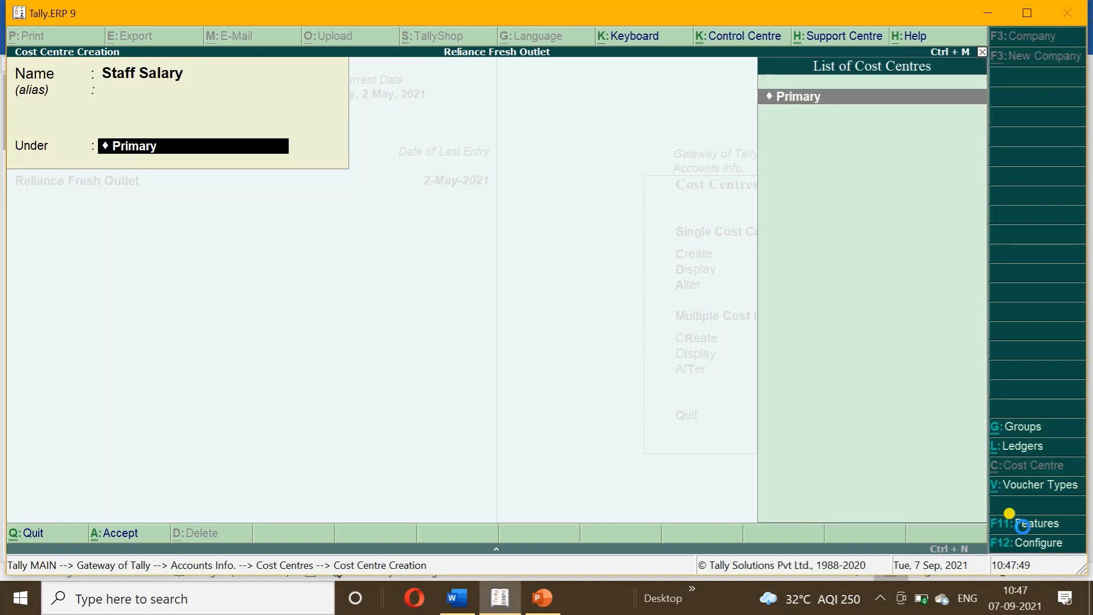
key(Return)
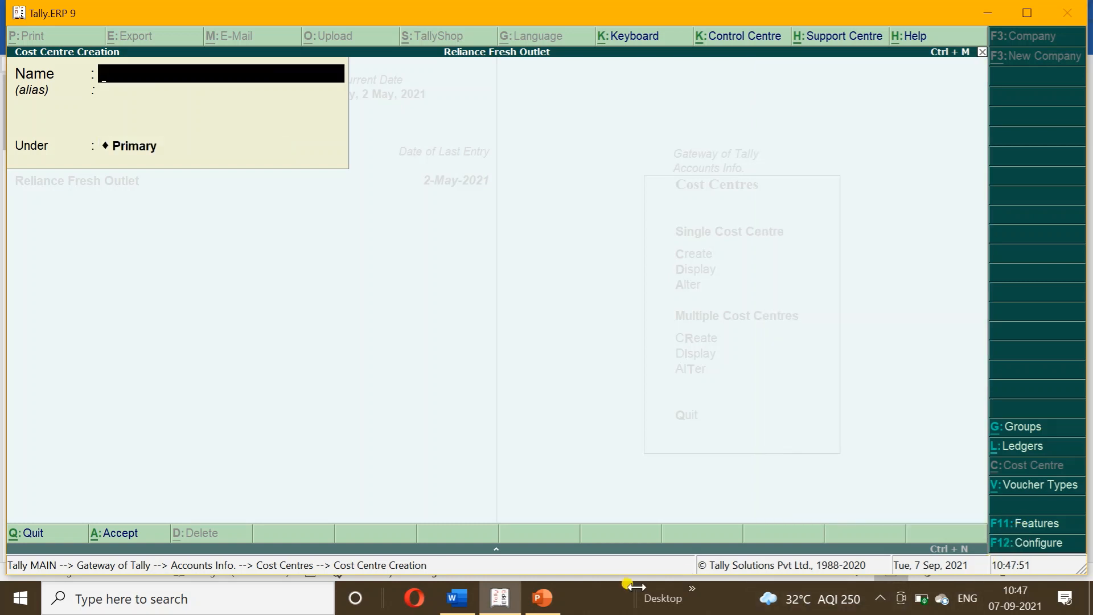
Check the staff list in the Word document, return to Tally and create a Primary cost centre named after the first employee
click(475, 603)
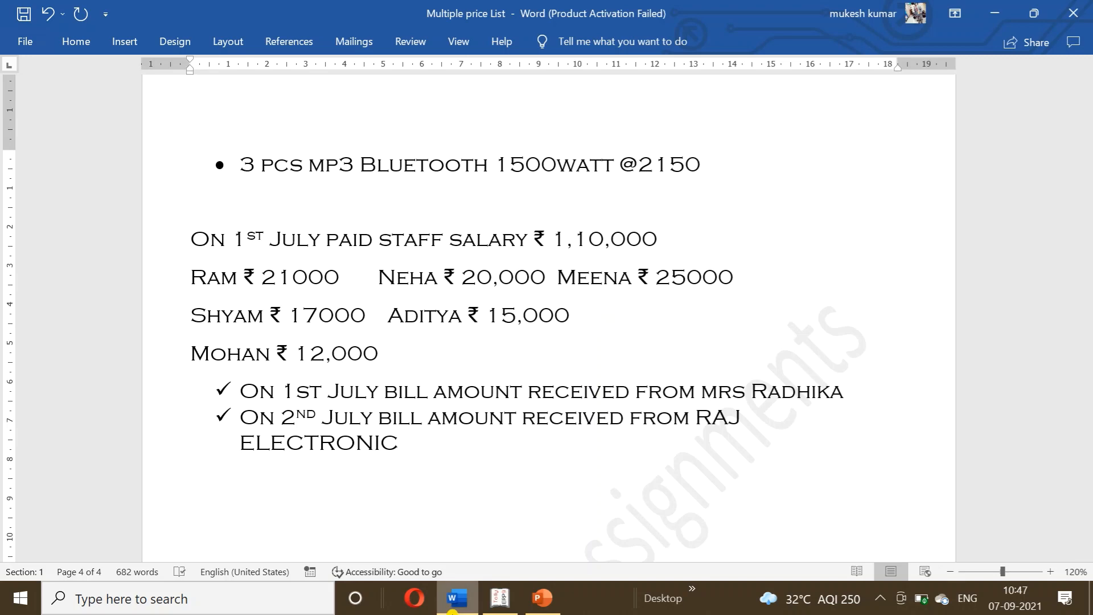
click(457, 604)
text(Ram)
key(Return)
key(Return)
key(Return)
key(Return)
Create a cost centre under Primary named after the second employee in the salary list
text(Neh)
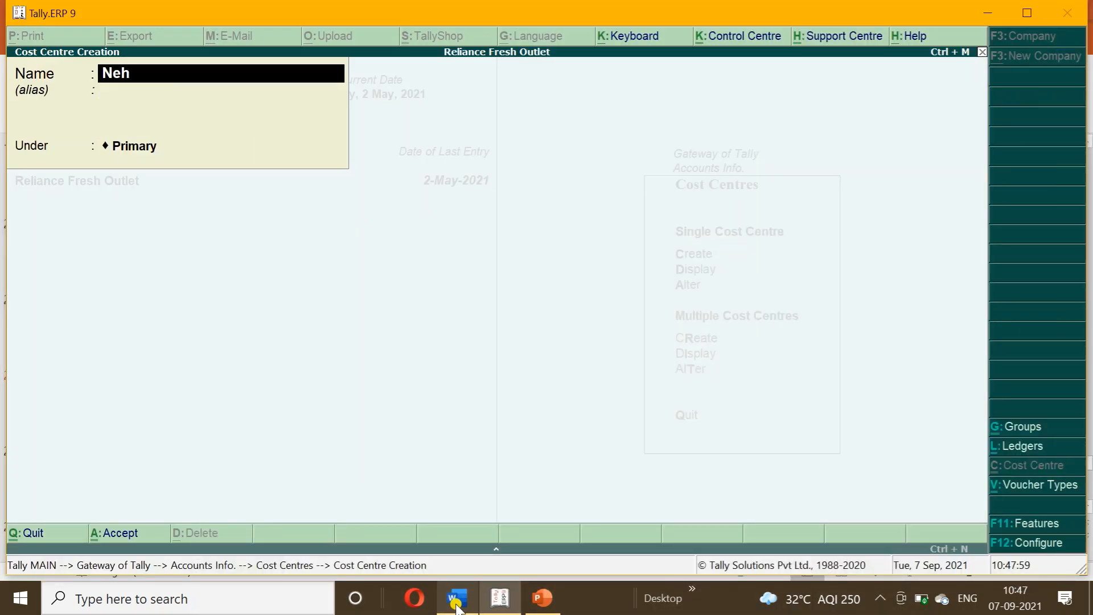
text(a)
key(Return)
key(Return)
key(Return)
key(Return)
Create a cost centre under Primary named after the third employee in the salary list
text(Meena)
key(Return)
key(Return)
key(Return)
key(Return)
Consult the staff list in Word again and create a Primary cost centre in Tally named after the fourth employee
click(455, 598)
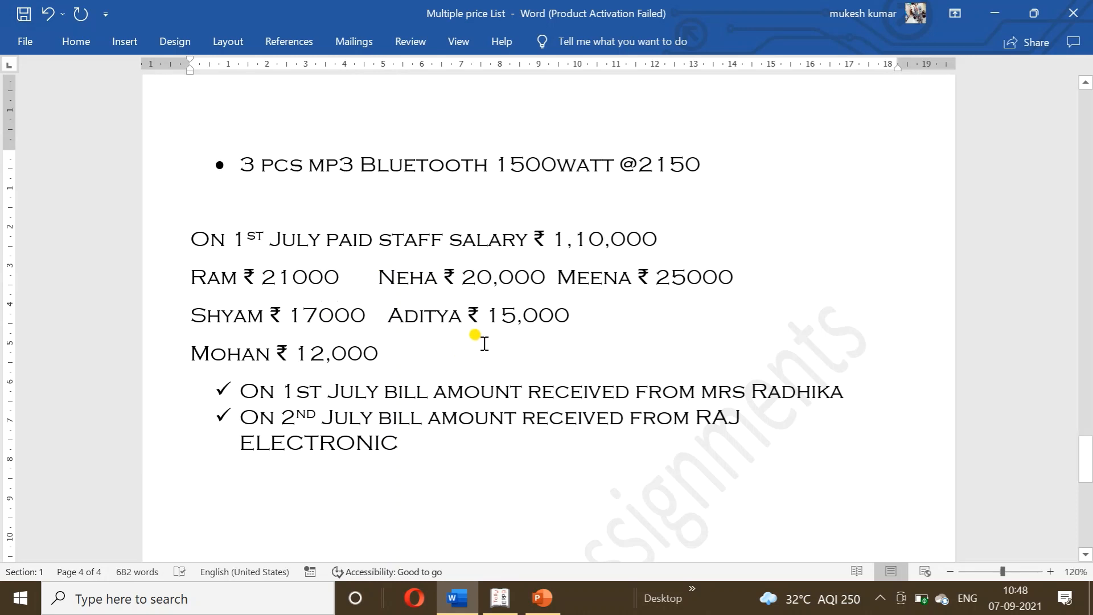
click(464, 600)
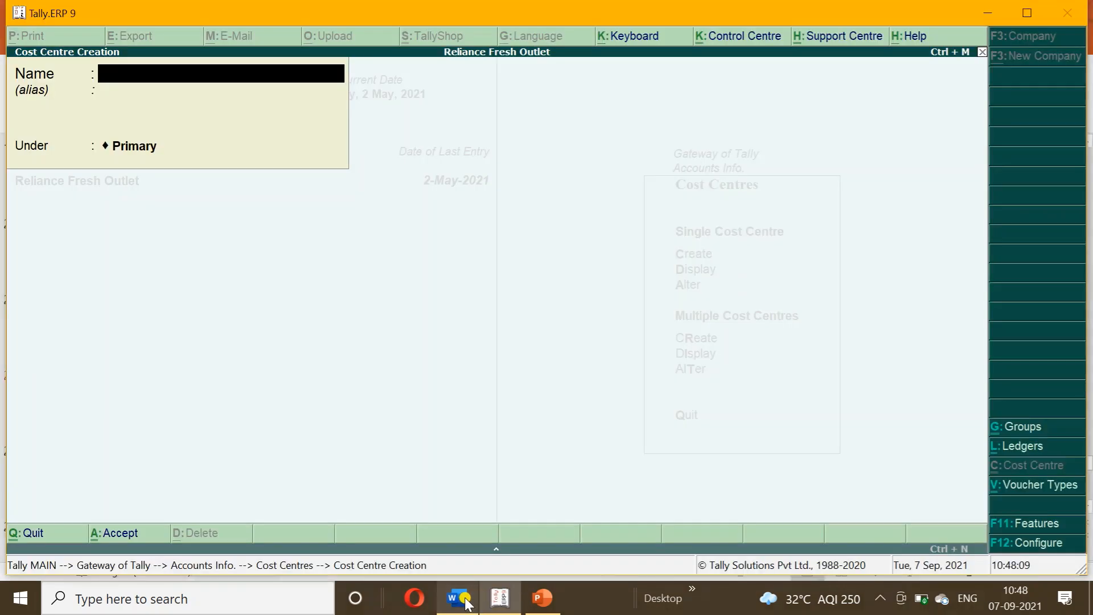
text(m)
key(Return)
key(Return)
key(Return)
key(Return)
Create a cost centre under Primary named after the fifth employee in the salary list
text(Aditya)
key(Return)
key(Return)
key(Return)
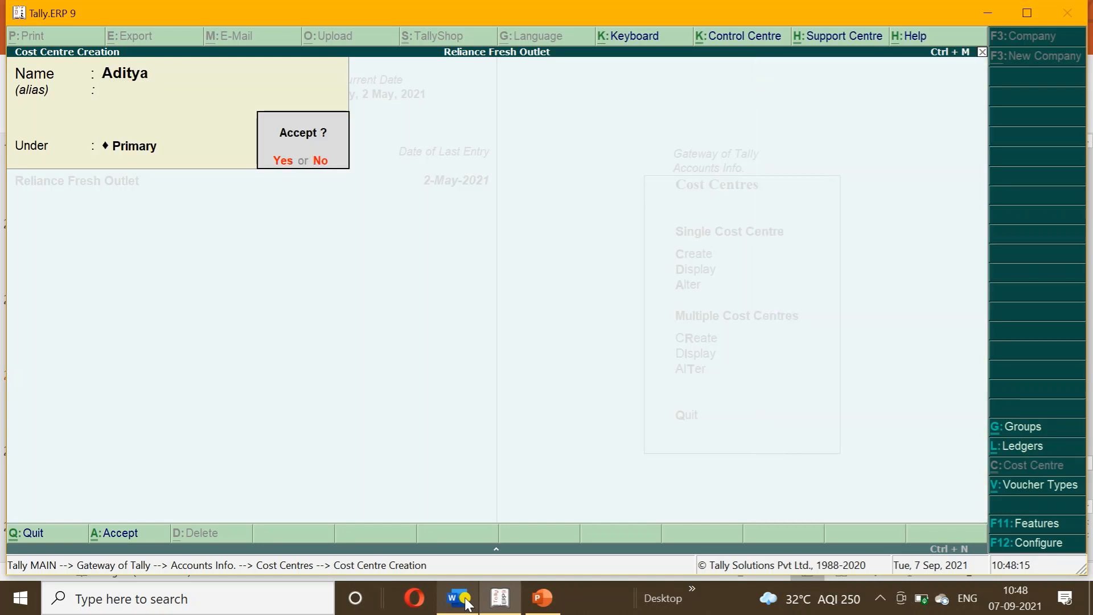
key(Return)
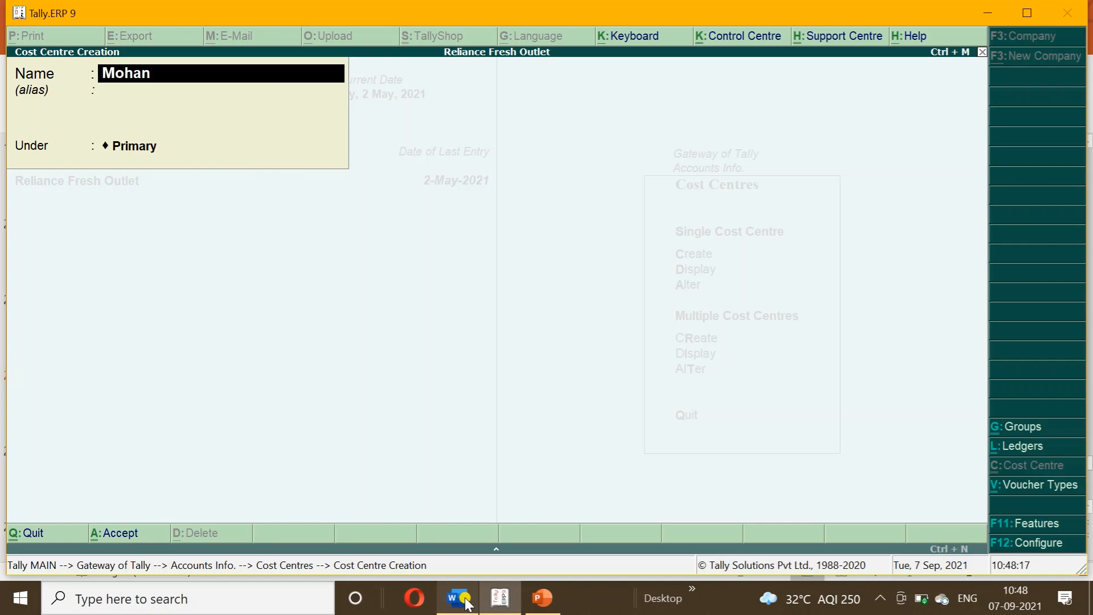
Create a cost centre under Primary named after the sixth employee and leave cost centre creation
key(Return)
key(Return)
key(Return)
key(Return)
key(Escape)
key(Escape)
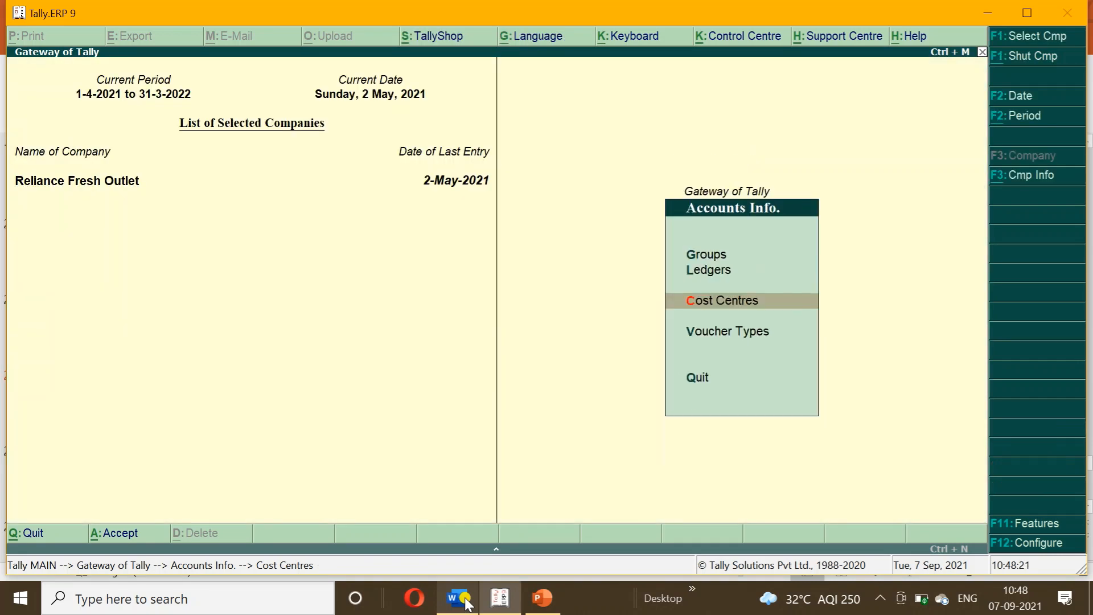
Open accounting voucher entry and switch the voucher type to Payment
key(Escape)
key(Down)
key(Down)
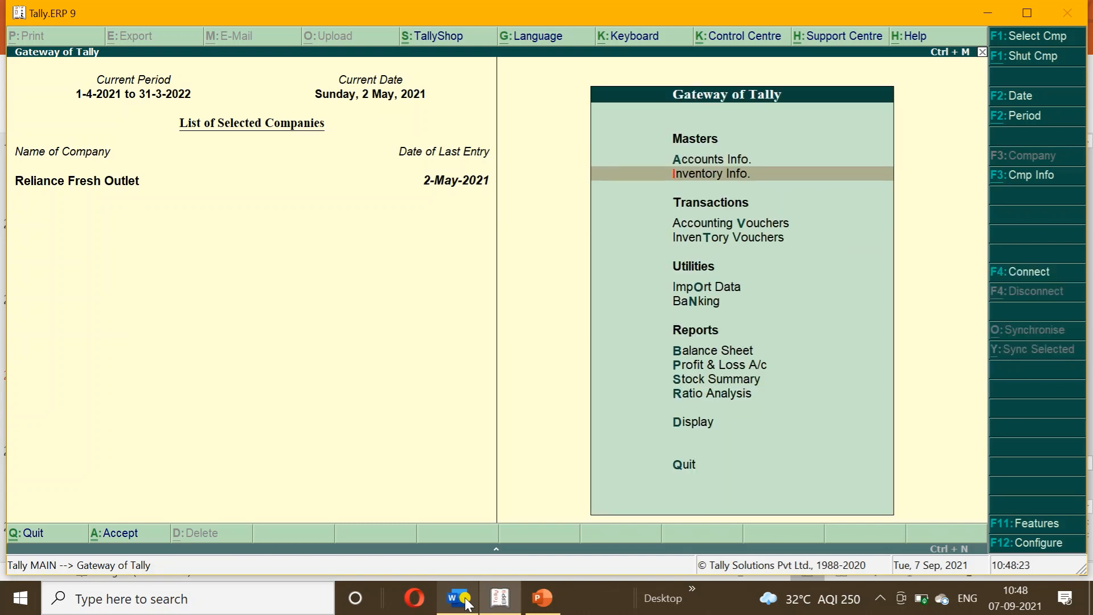
key(Return)
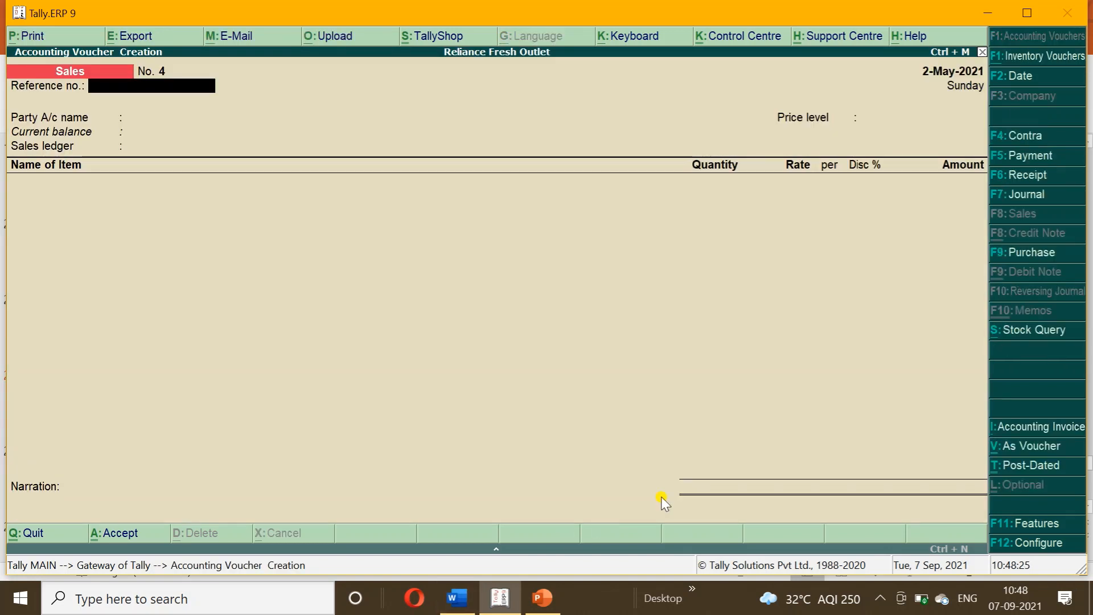
click(1028, 158)
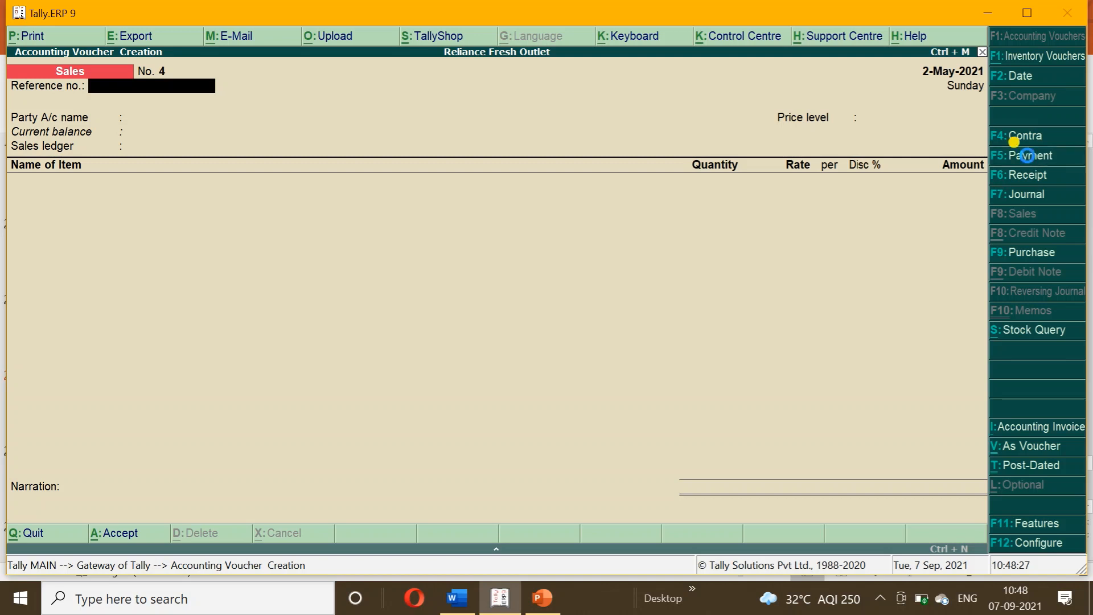
Create a Staff Salary ledger under Indirect Expenses from within the payment voucher and use it as the debit account
key(alt+c)
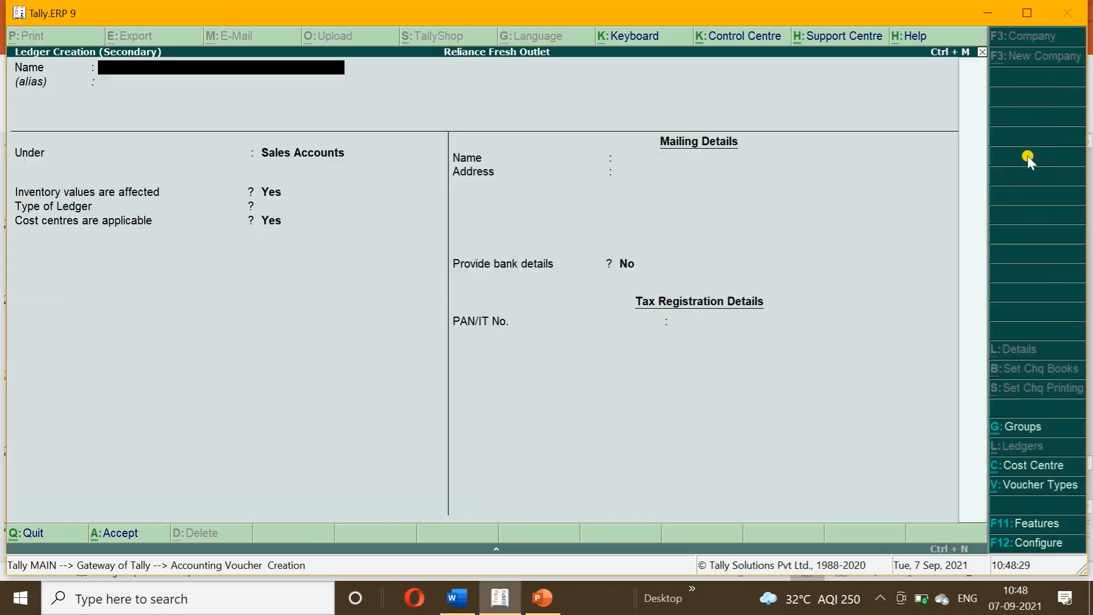
text(Staff Salr)
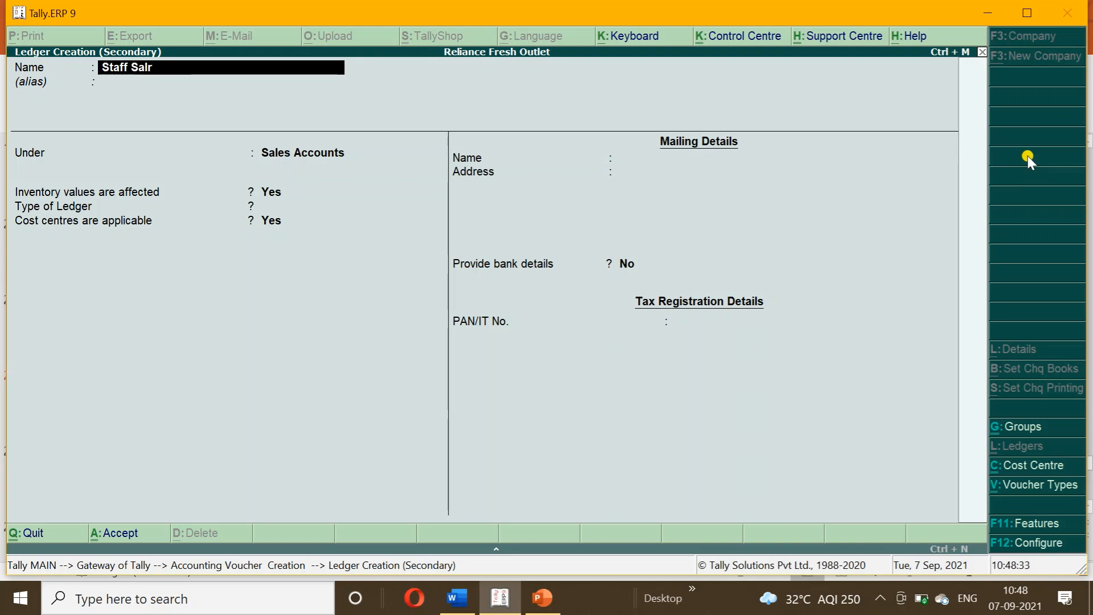
text(yy)
key(Return)
key(Return)
key(BackSpace)
text(Ind)
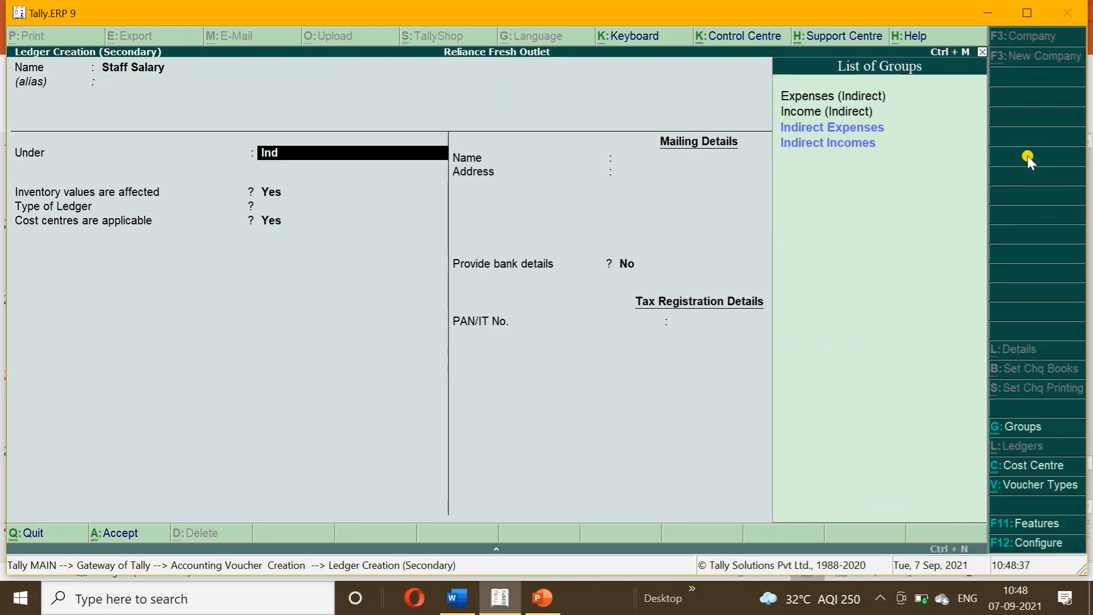
key(Down)
key(Up)
key(Return)
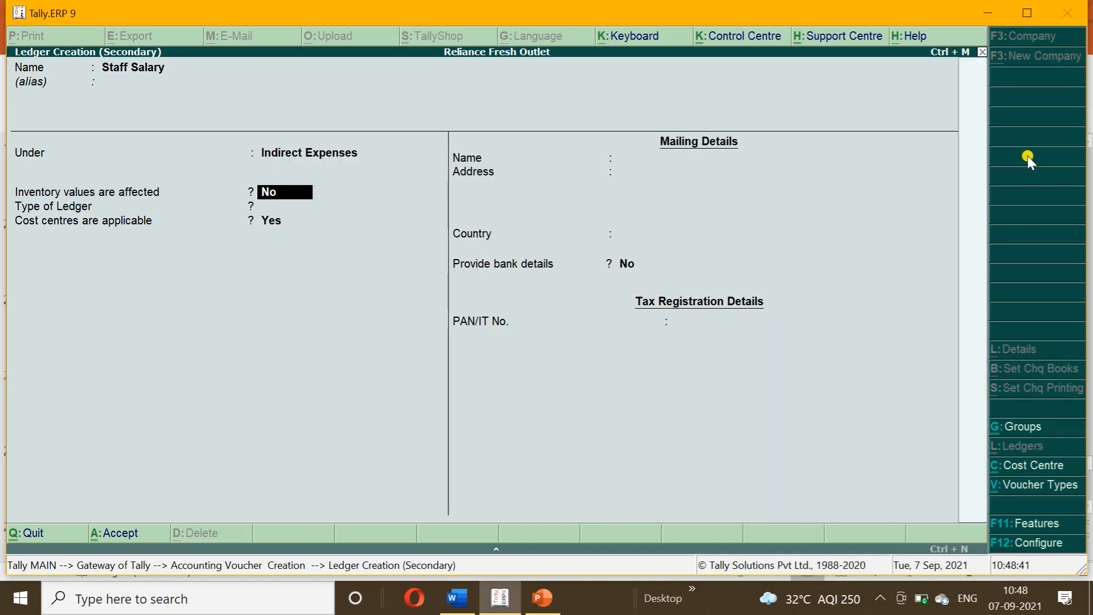
key(ctrl+a)
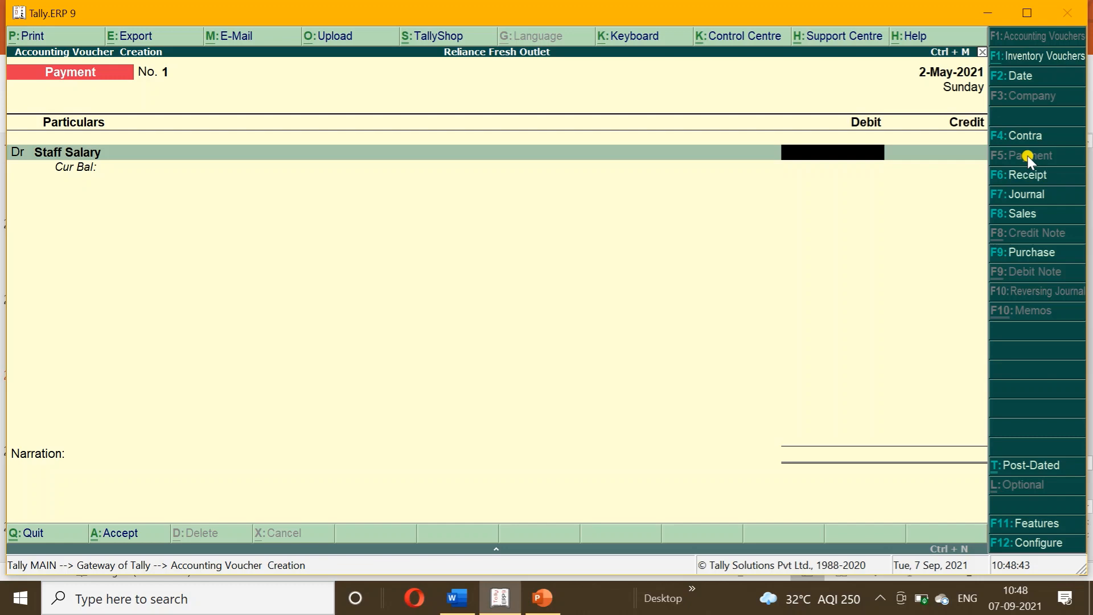
Check the total staff salary in Word, then debit Staff Salary 1,10,000 in the Tally payment voucher
click(462, 601)
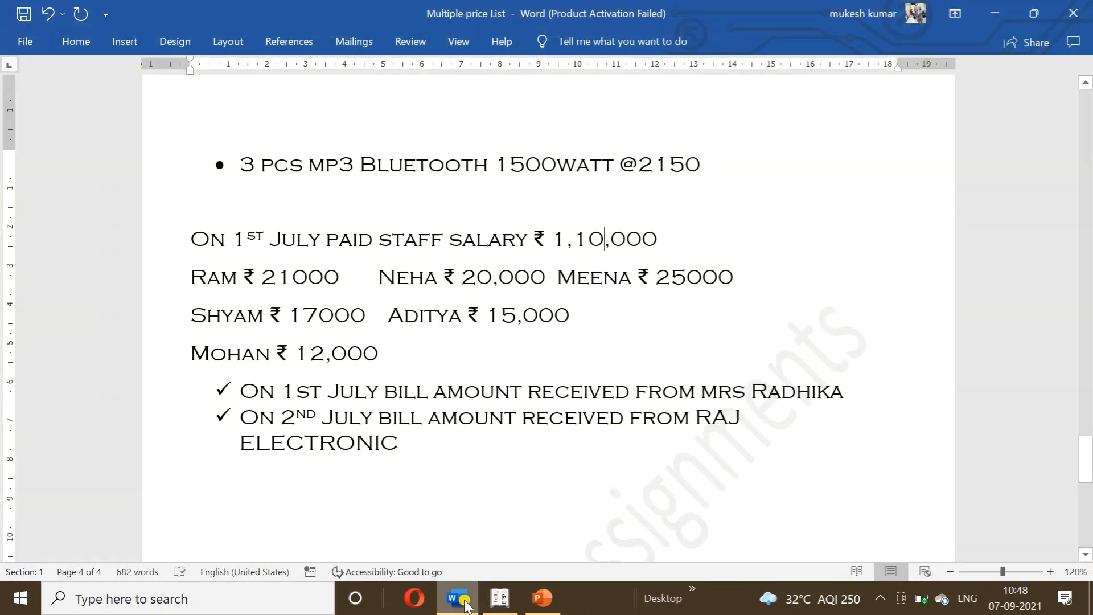
click(492, 607)
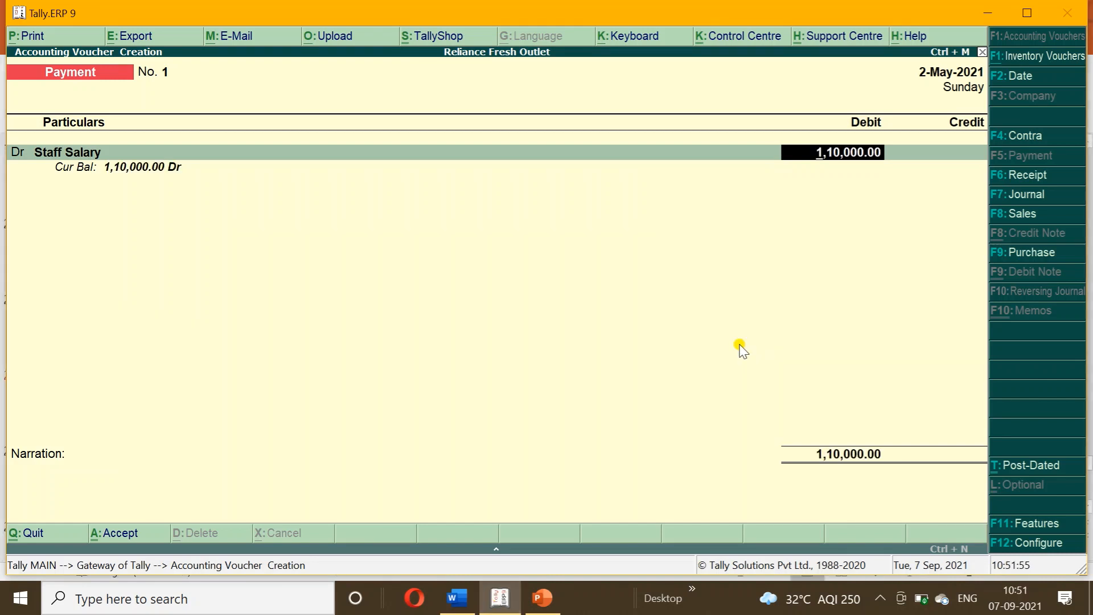
key(Return)
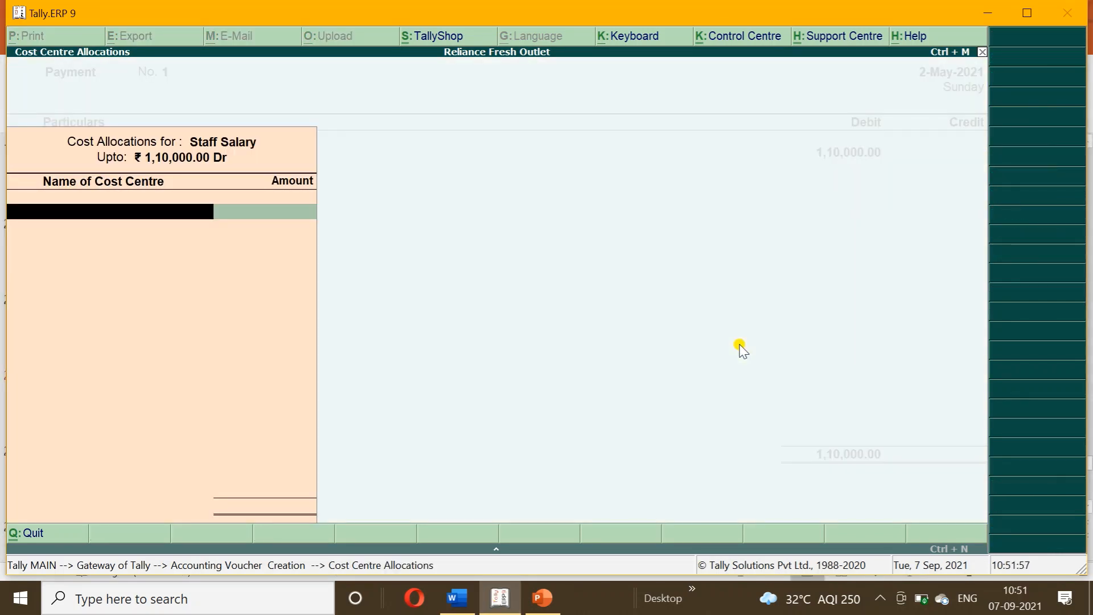
Allocate 21,000 of the Staff Salary amount to the first listed employee's cost centre
key(Down)
key(Down)
key(Down)
key(Down)
key(Down)
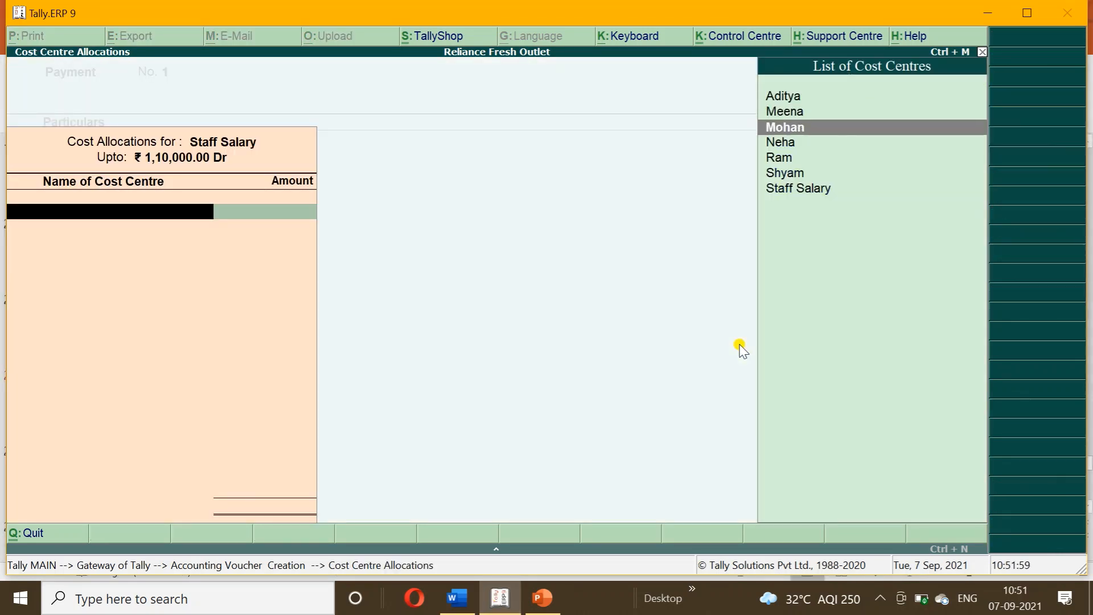
key(Return)
text(21000)
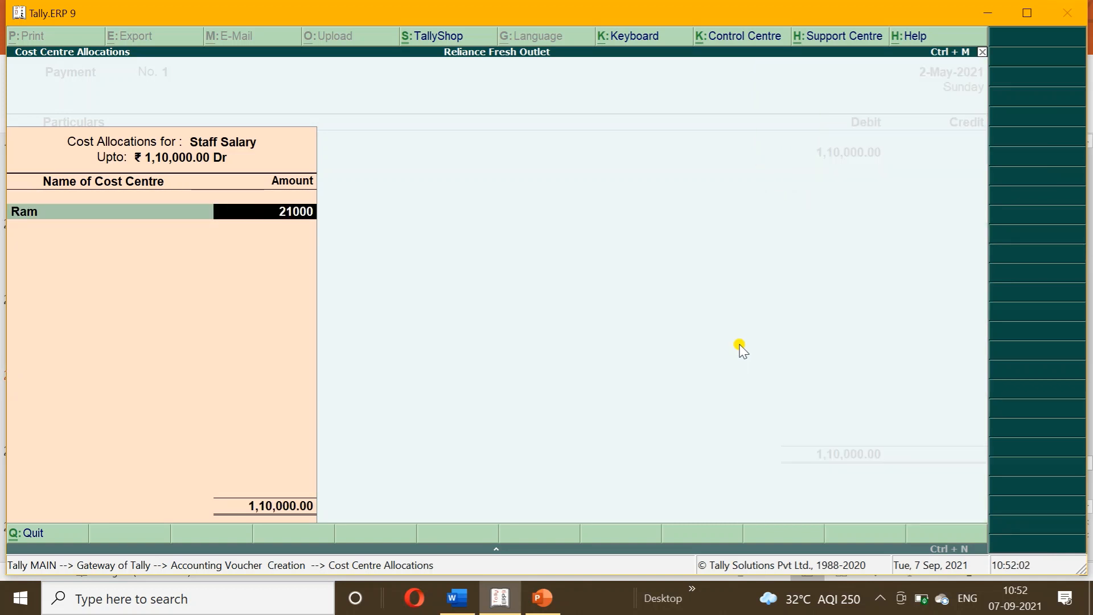
key(Return)
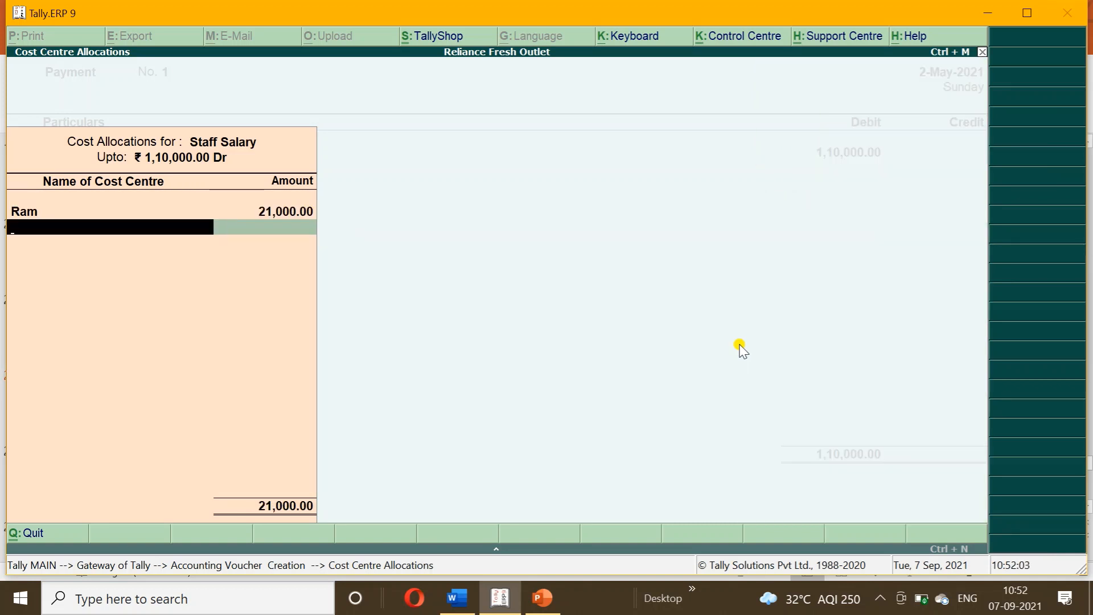
Check the salary list in Word, then allocate 20,000 of Staff Salary to the second listed employee's cost centre in Tally
click(455, 599)
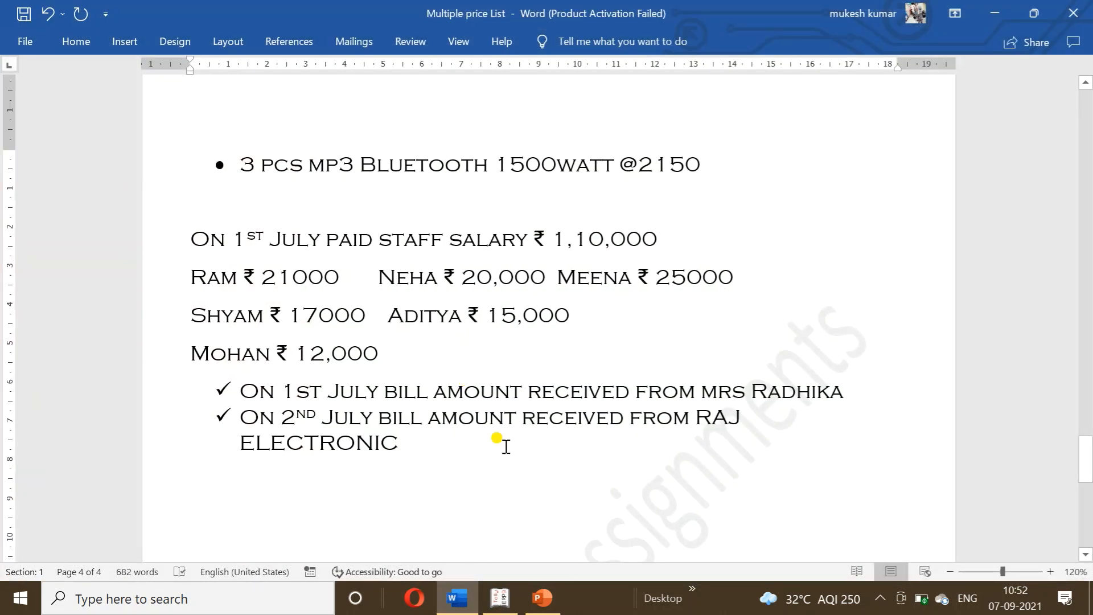
click(491, 603)
text(Ne)
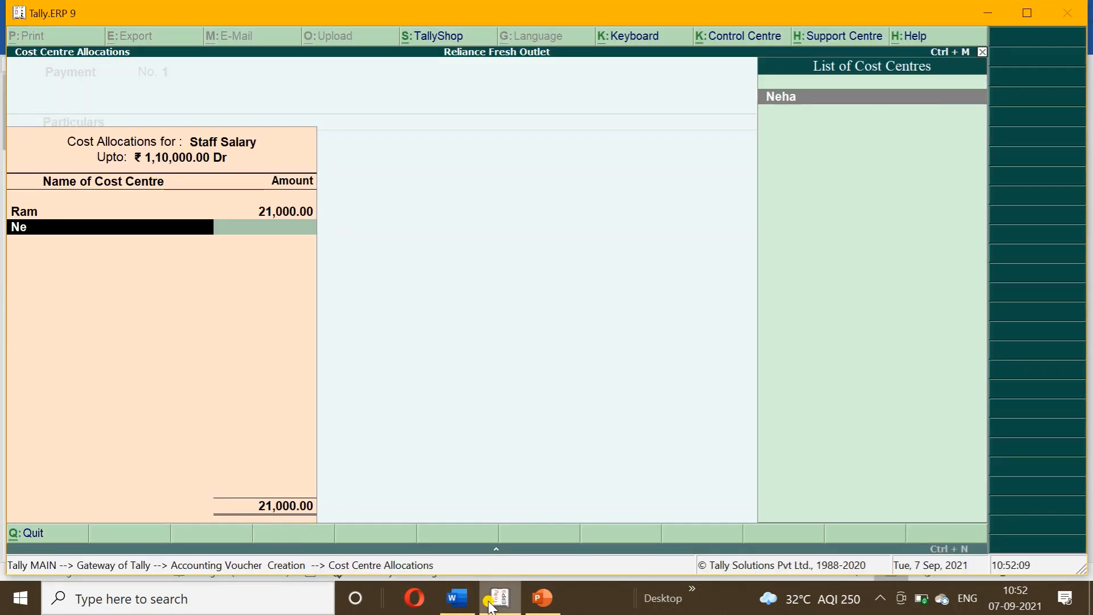
key(Return)
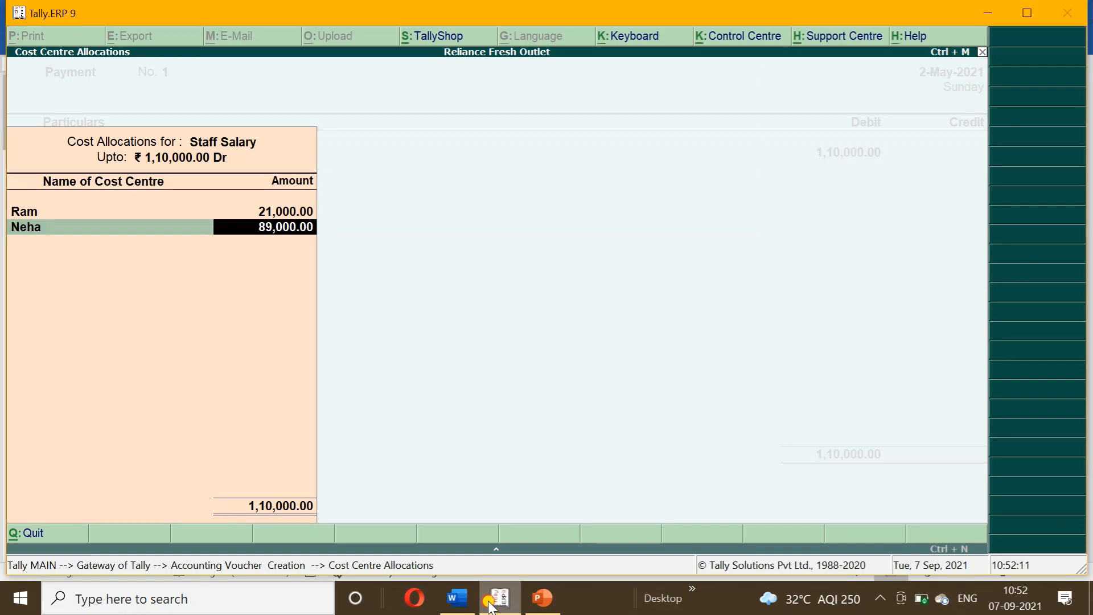
click(490, 604)
click(490, 604)
text(20000)
key(Return)
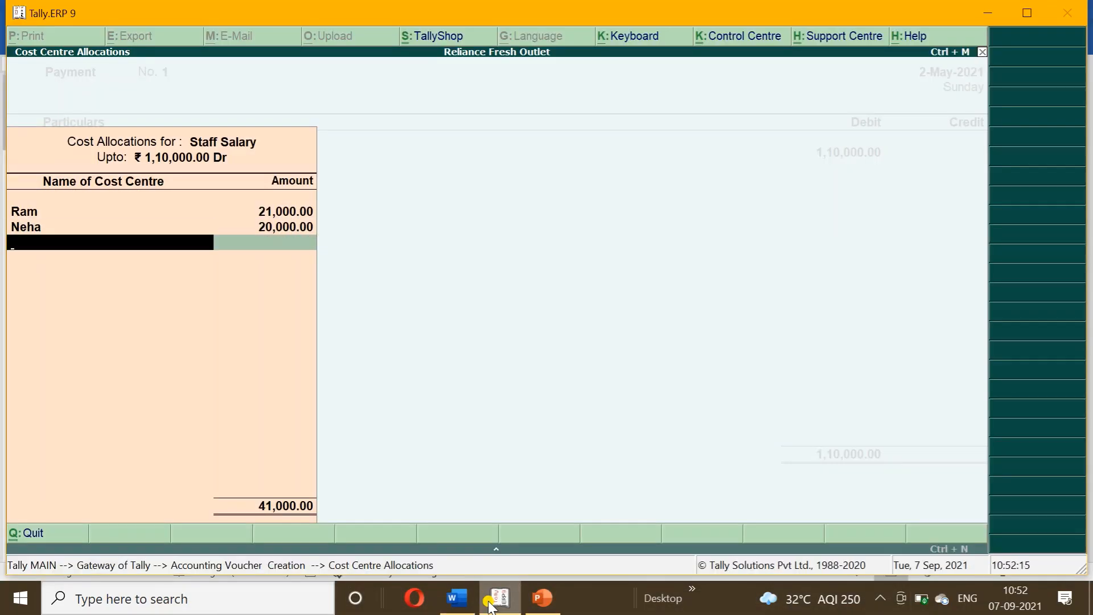
Allocate 25,000 of the Staff Salary amount to the third listed employee's cost centre
text(Me)
key(Return)
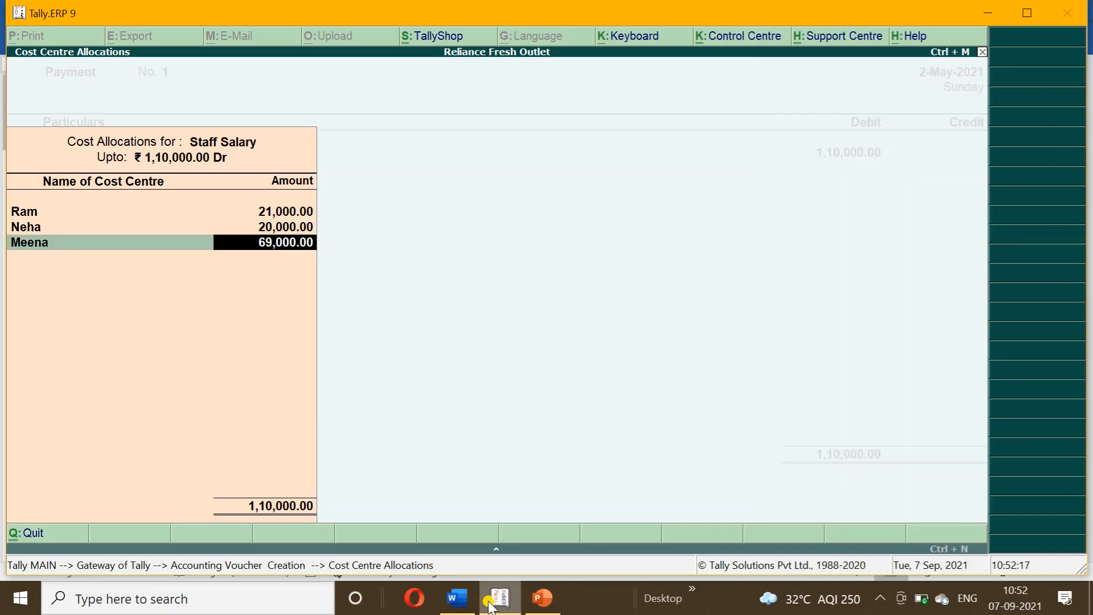
click(490, 604)
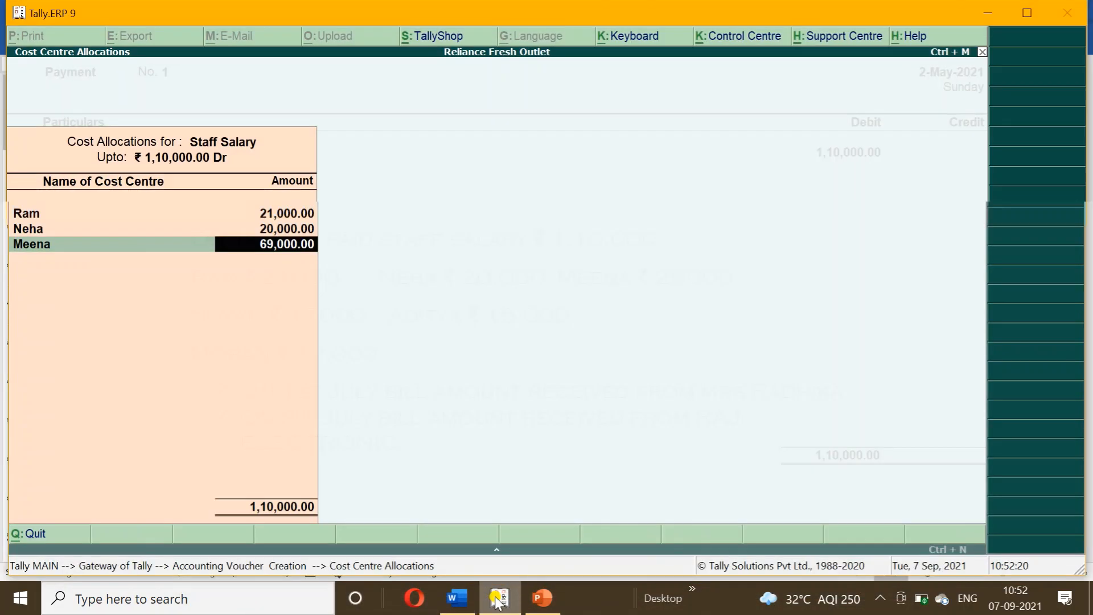
click(497, 601)
text(25,000)
key(Return)
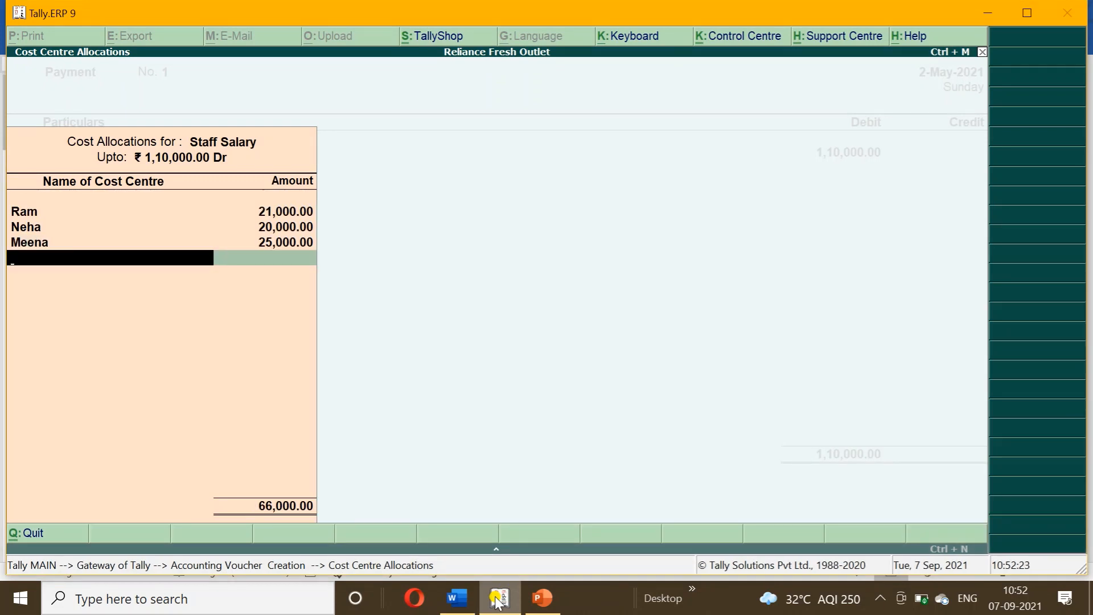
Check the salary list in Word, then allocate 17,000 to the fourth listed employee's cost centre in Tally
click(497, 600)
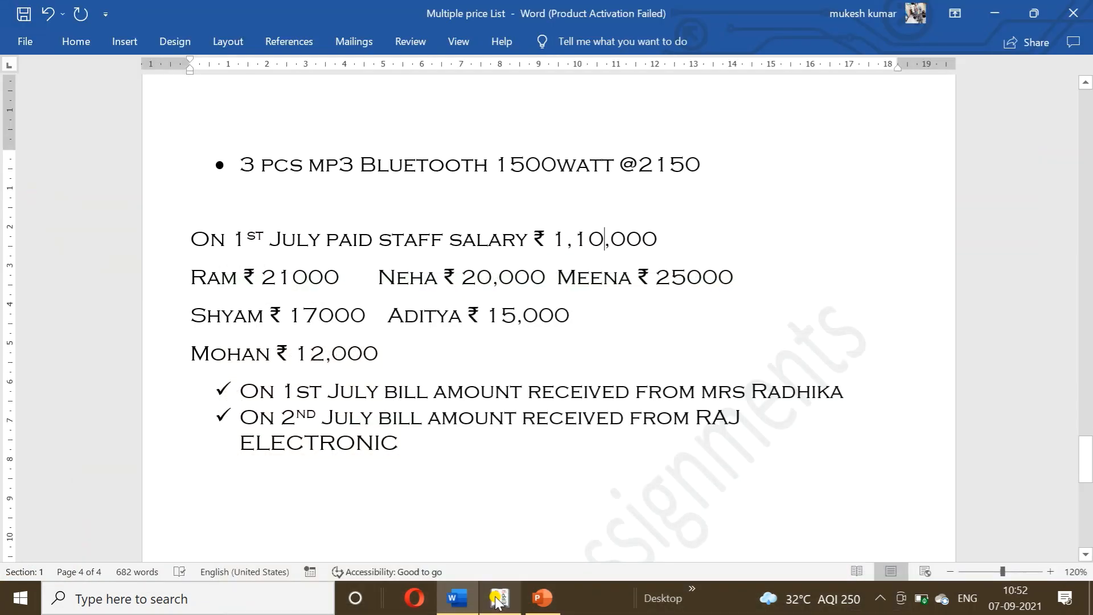
click(497, 600)
text(Sh)
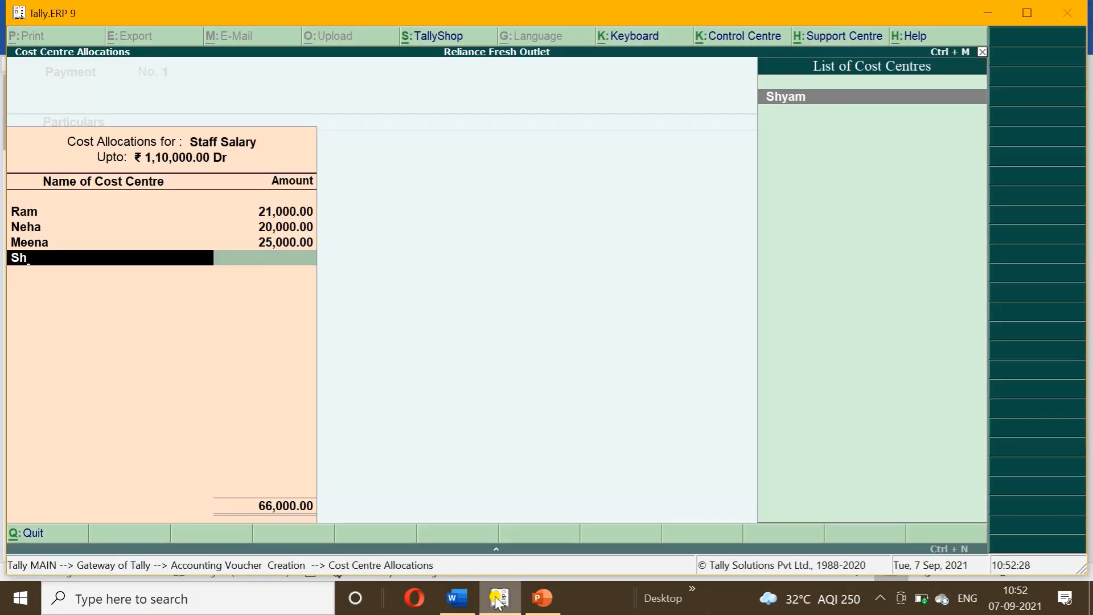
key(Return)
text(17000)
key(Return)
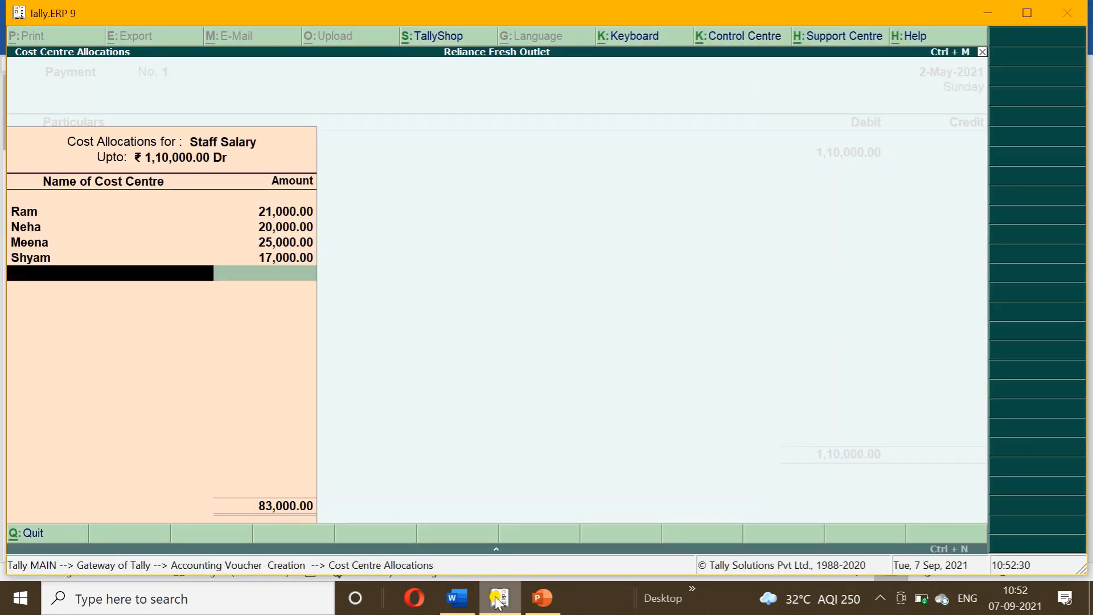
Consult the Word salary list and allocate 15,000 to the fifth listed employee's cost centre in Tally
click(496, 601)
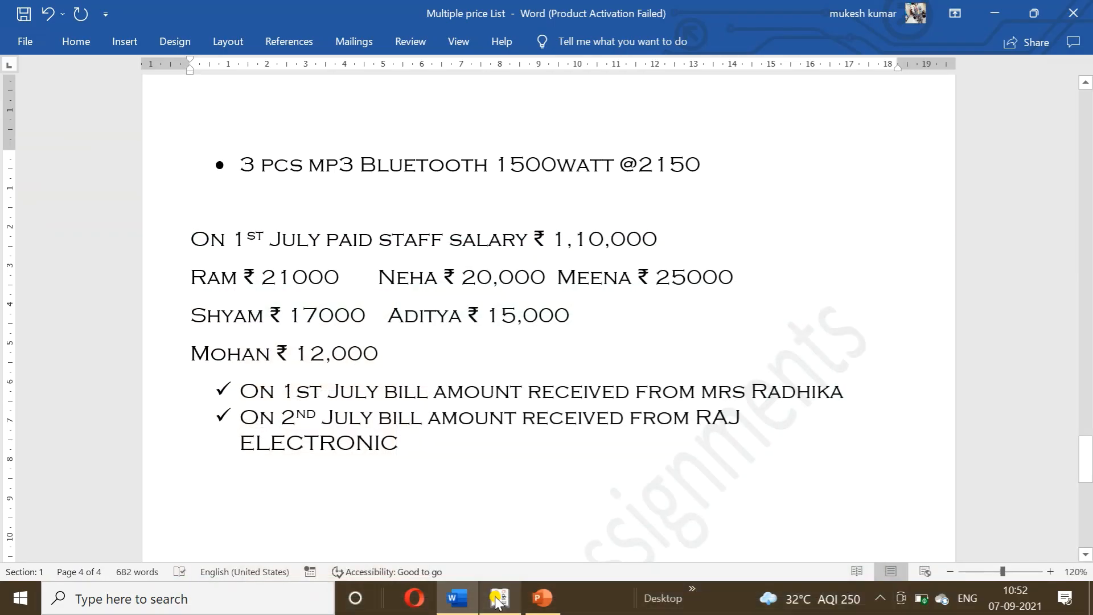
click(497, 601)
text(Ad)
key(Return)
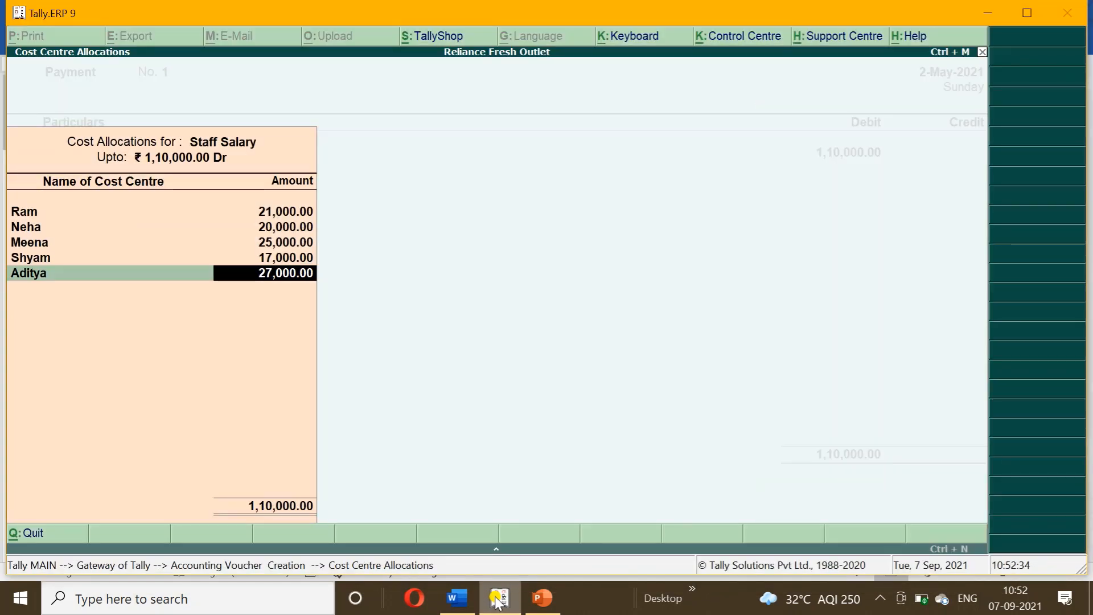
click(497, 600)
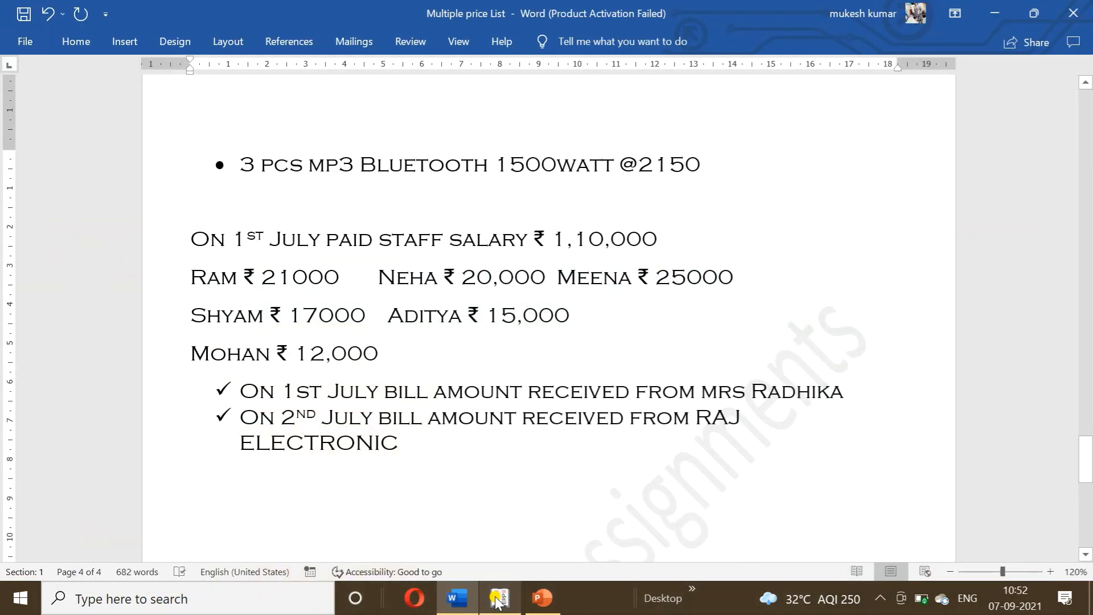
click(497, 601)
text(150000.00)
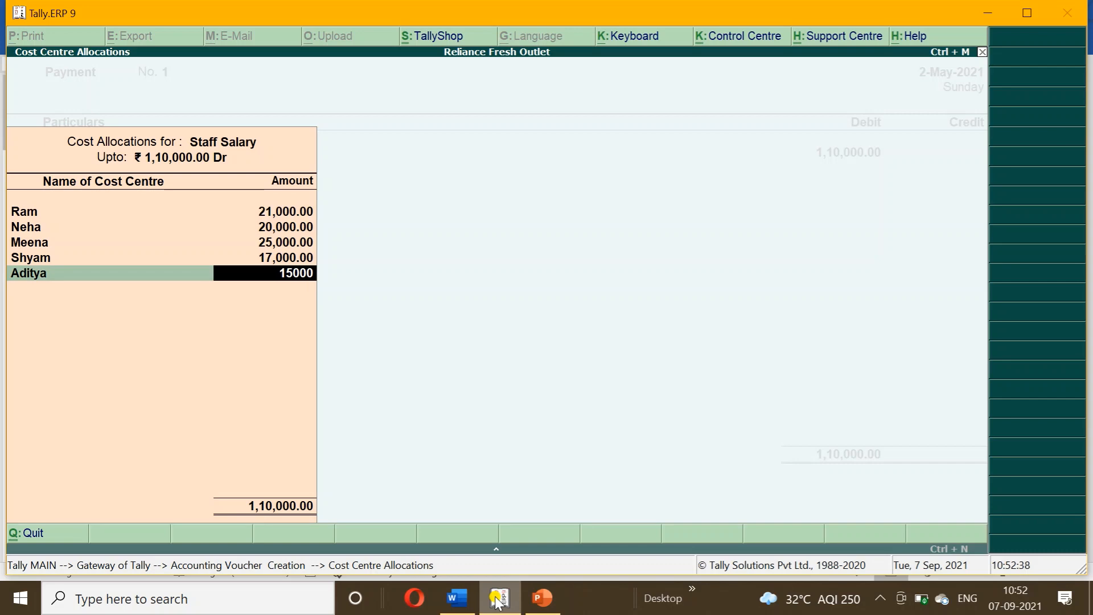
key(Return)
Allocate the remaining 12,000 to the last listed employee's cost centre, check the salaries in Word, and accept the cost allocations in Tally
text(M)
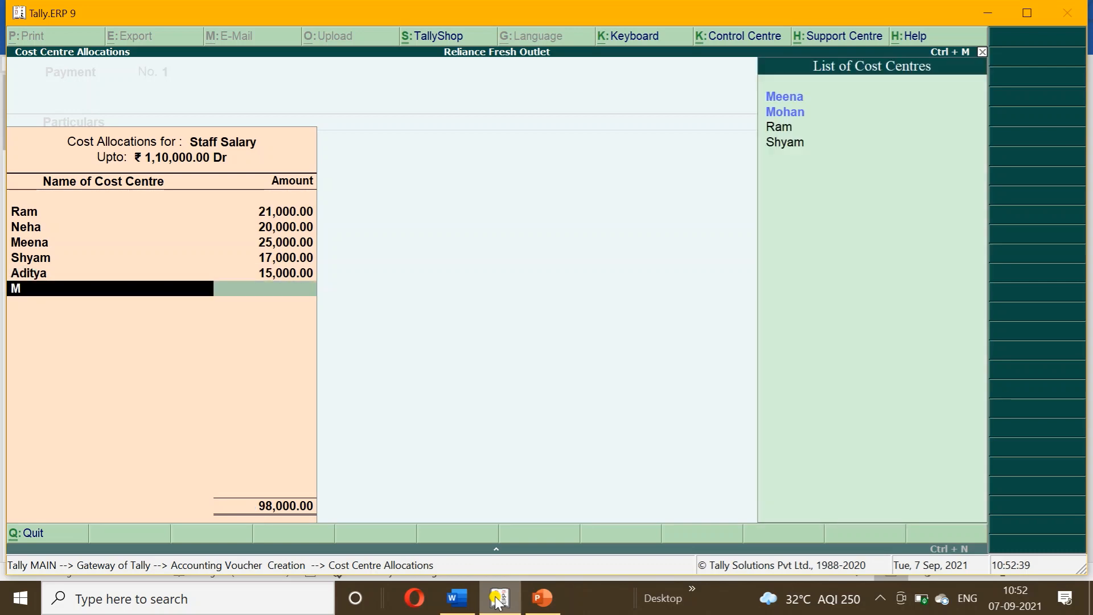
key(Down)
key(Return)
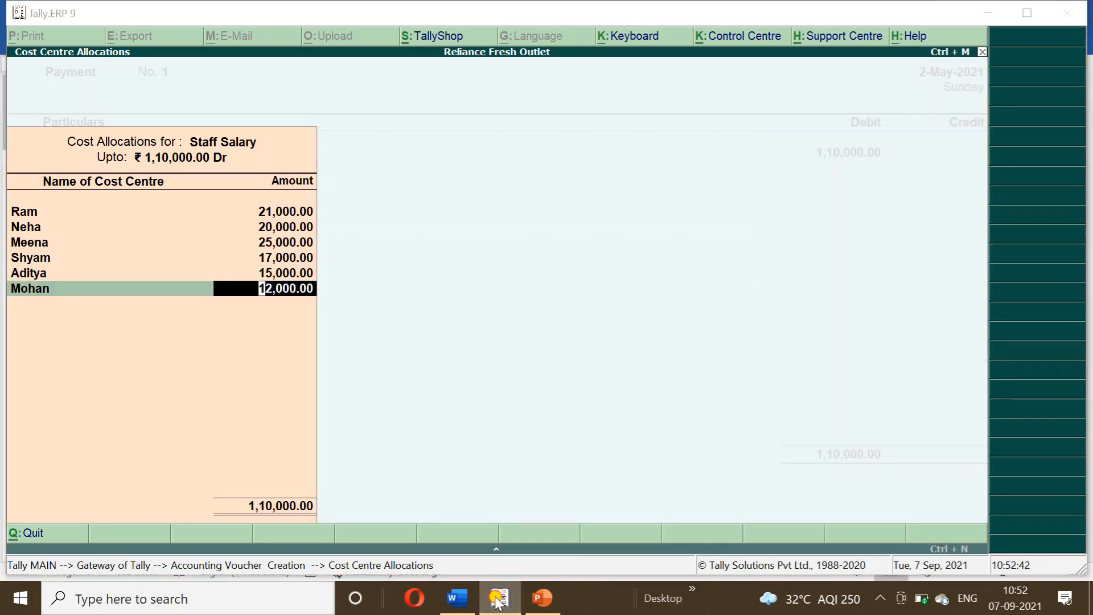
click(497, 600)
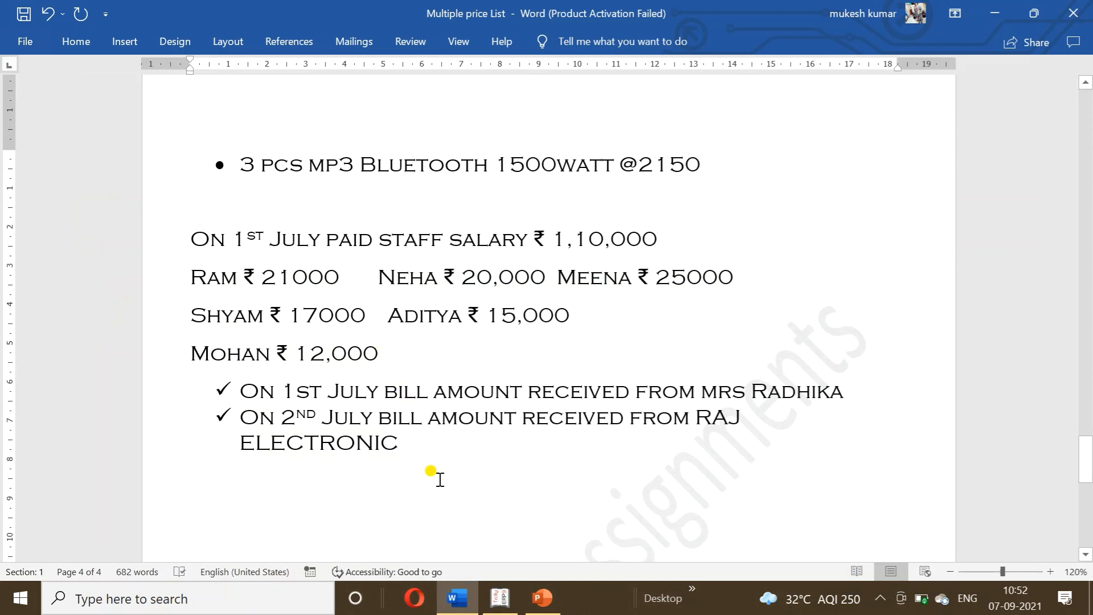
mouse_move(457, 598)
drag(1085, 454, 1077, 359)
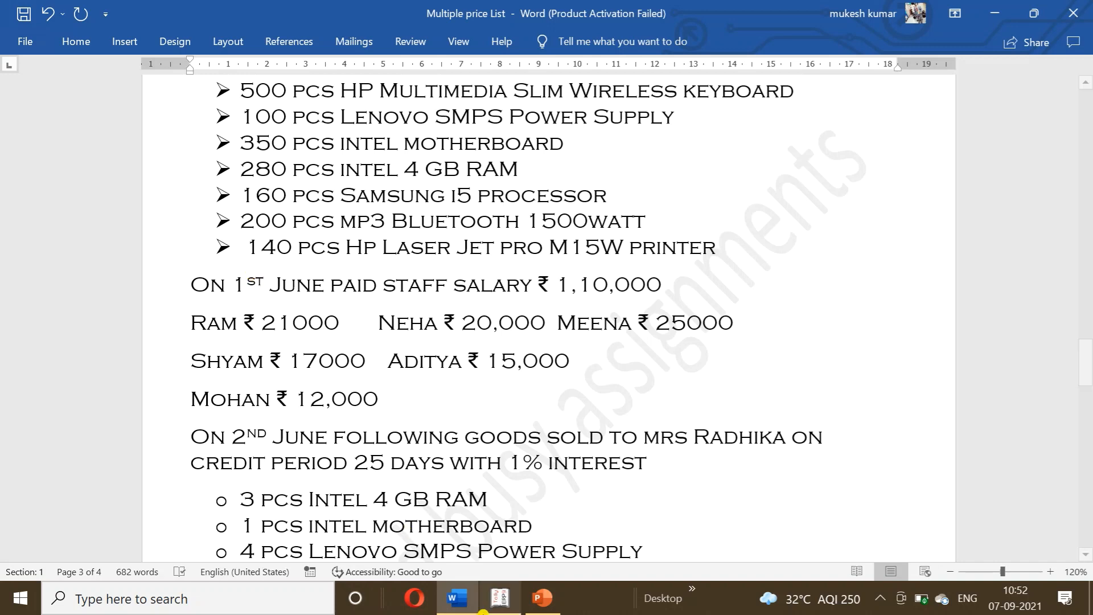
click(499, 602)
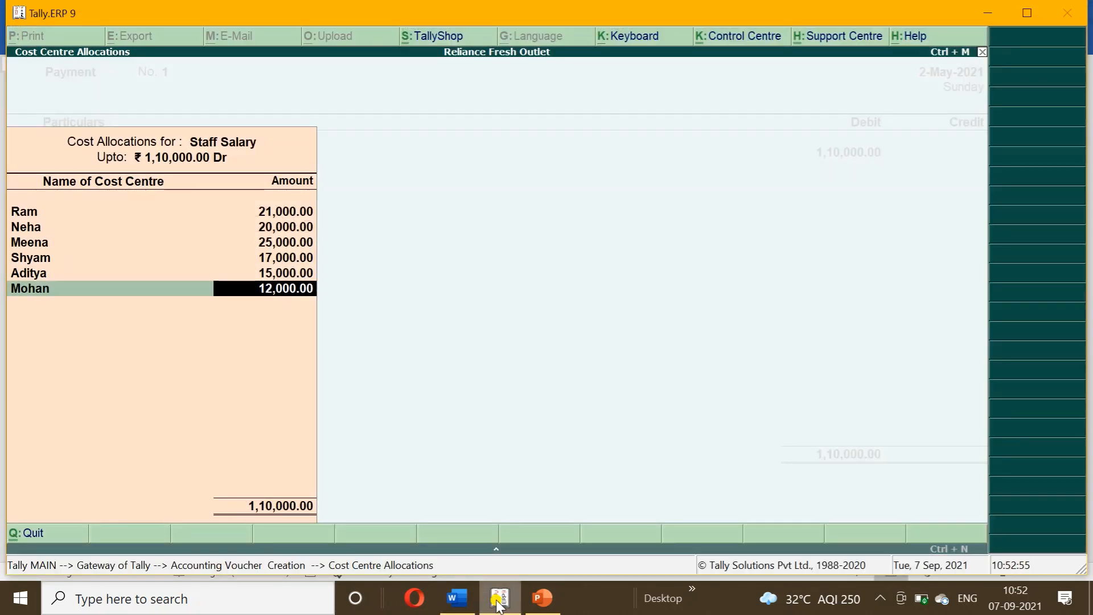
key(Return)
key(Return)
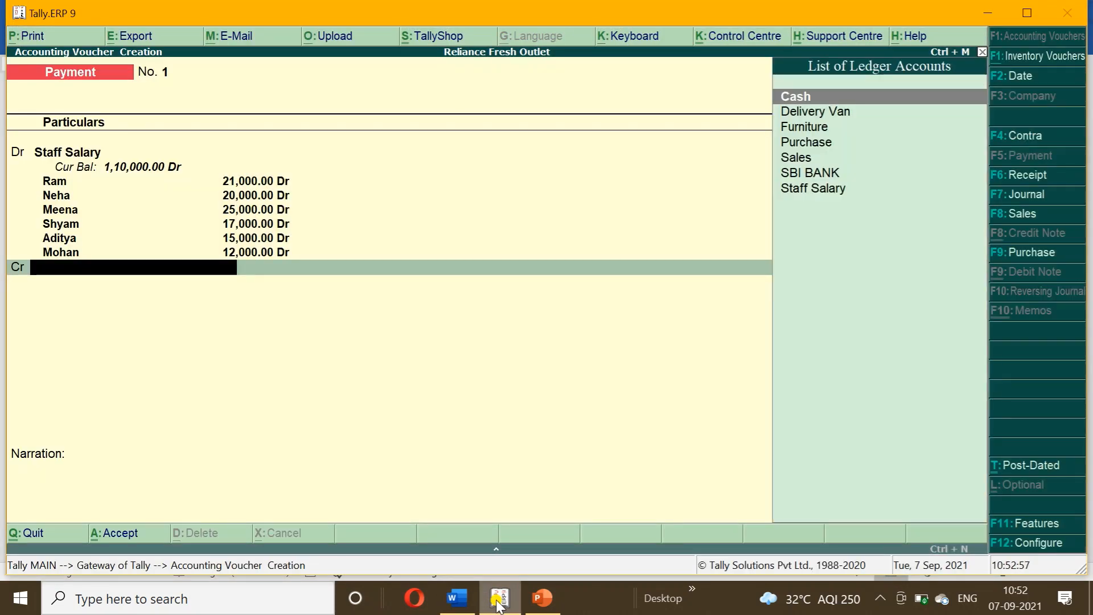
Credit Cash 1,10,000 in the payment voucher and save it
key(Return)
key(Return)
key(Return)
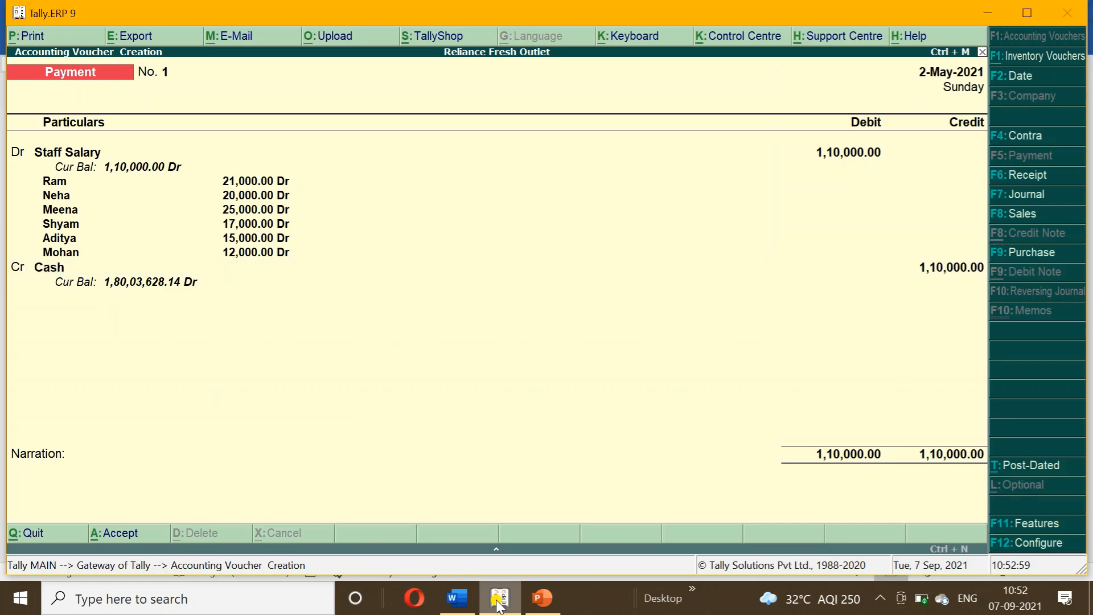
key(Return)
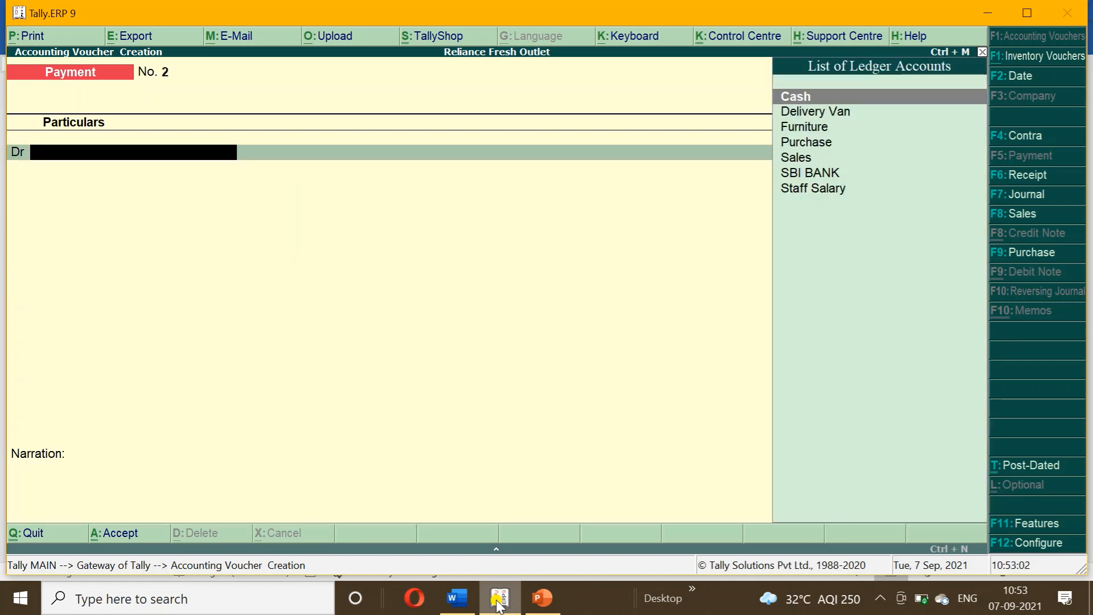
Read the 2nd June credit sale details in Word, then set the Tally voucher date to 2-6-2021
click(457, 597)
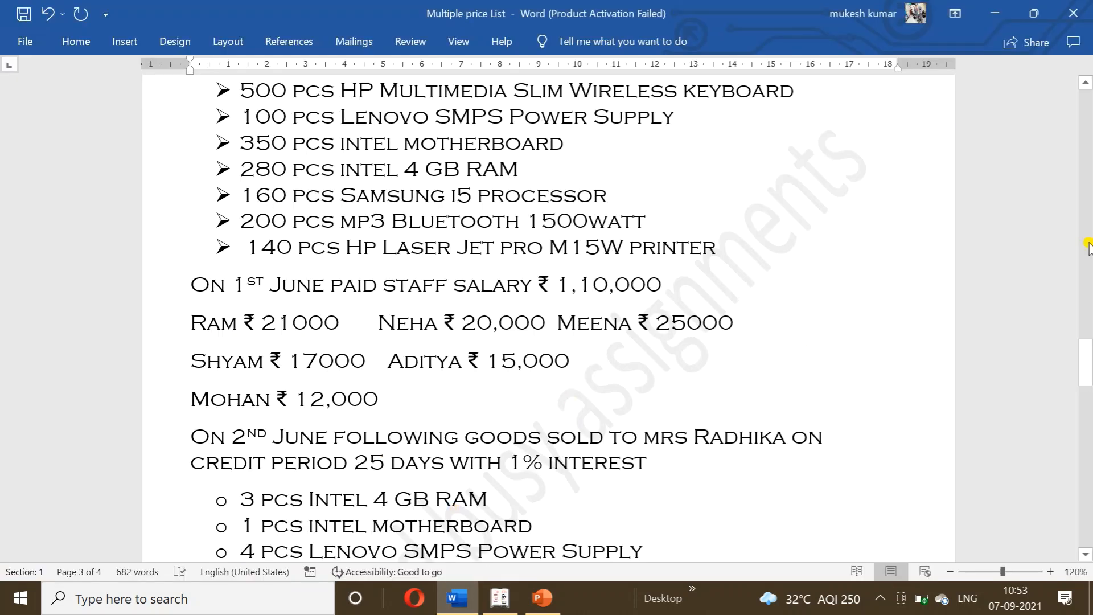
drag(1087, 358, 1087, 384)
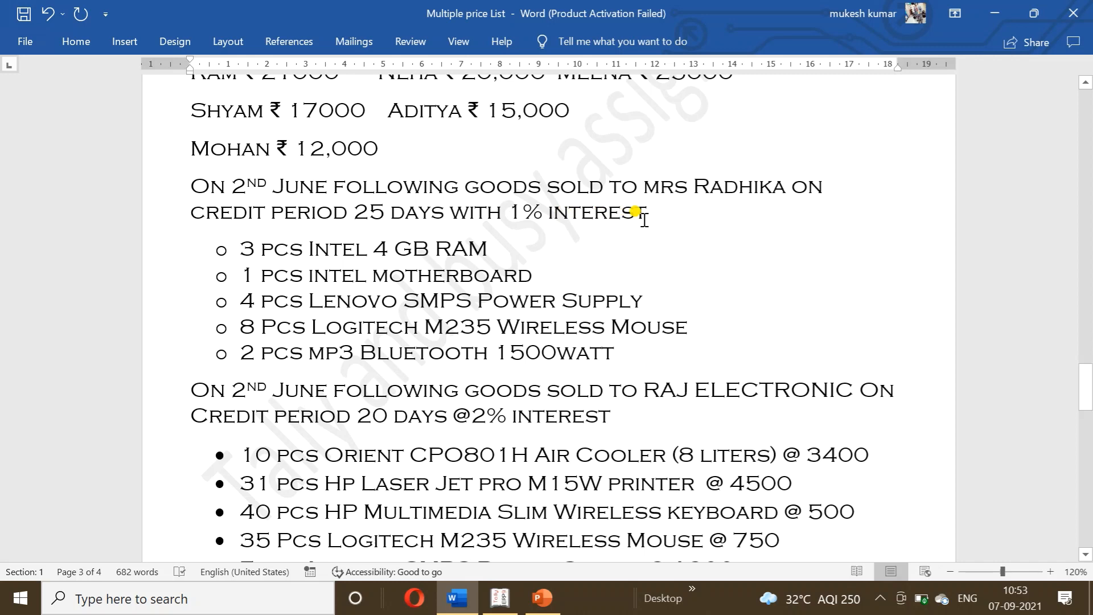
click(504, 598)
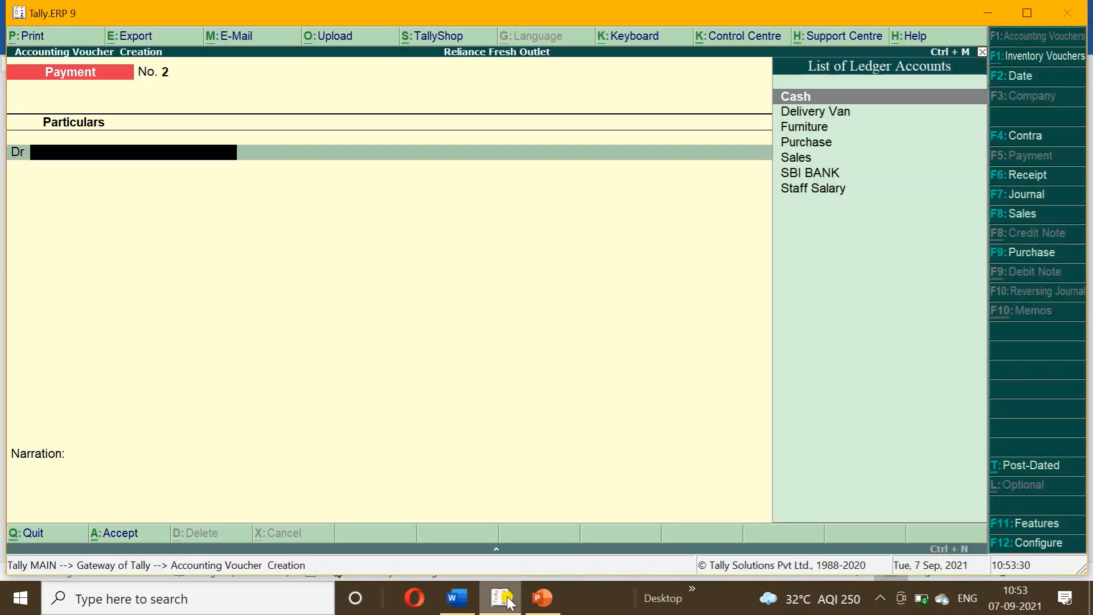
key(F2)
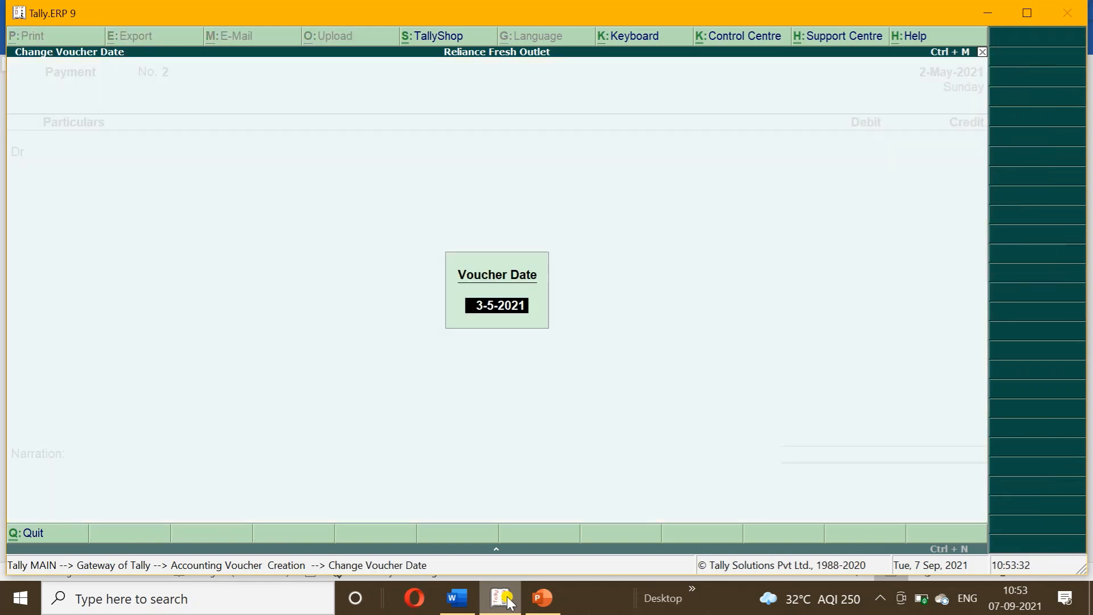
text(2-6)
key(Return)
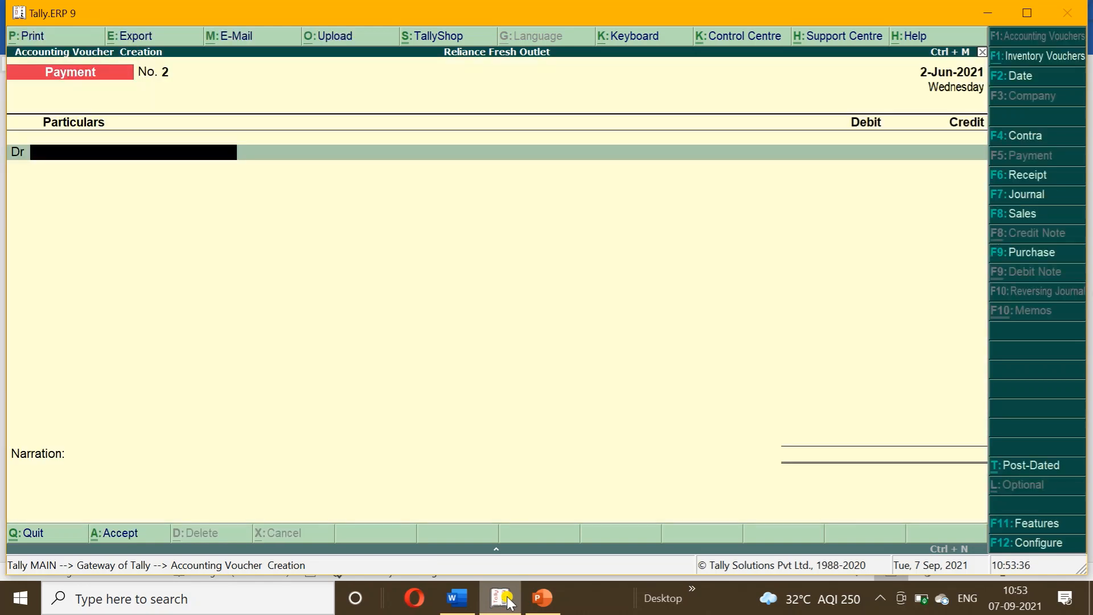
Recheck the transaction in Word, switch the Tally voucher type to Sales, and enter reference number sale/100
click(468, 602)
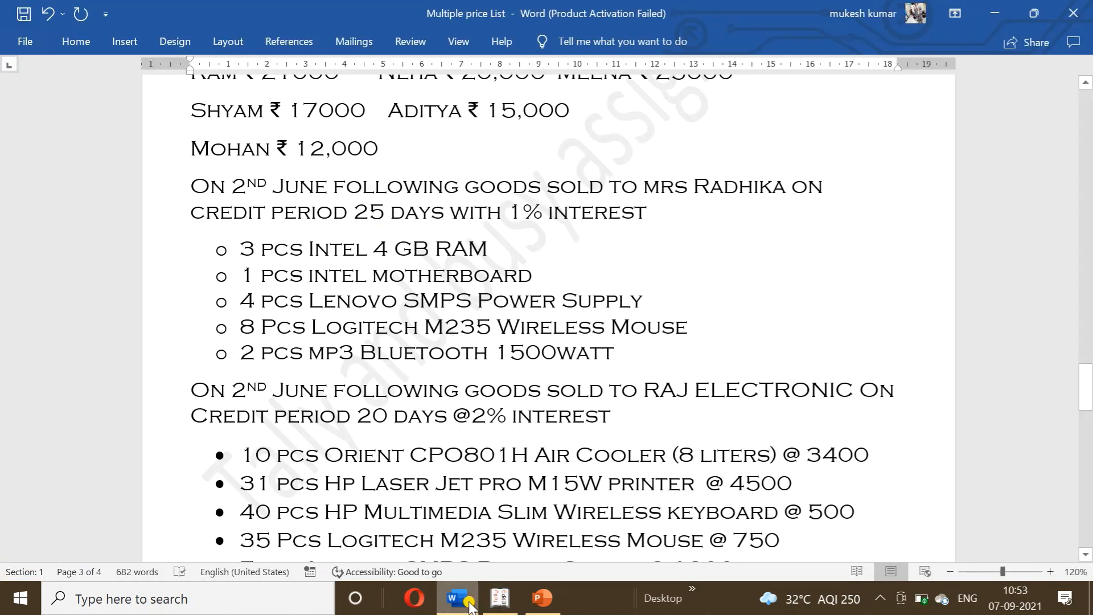
click(468, 602)
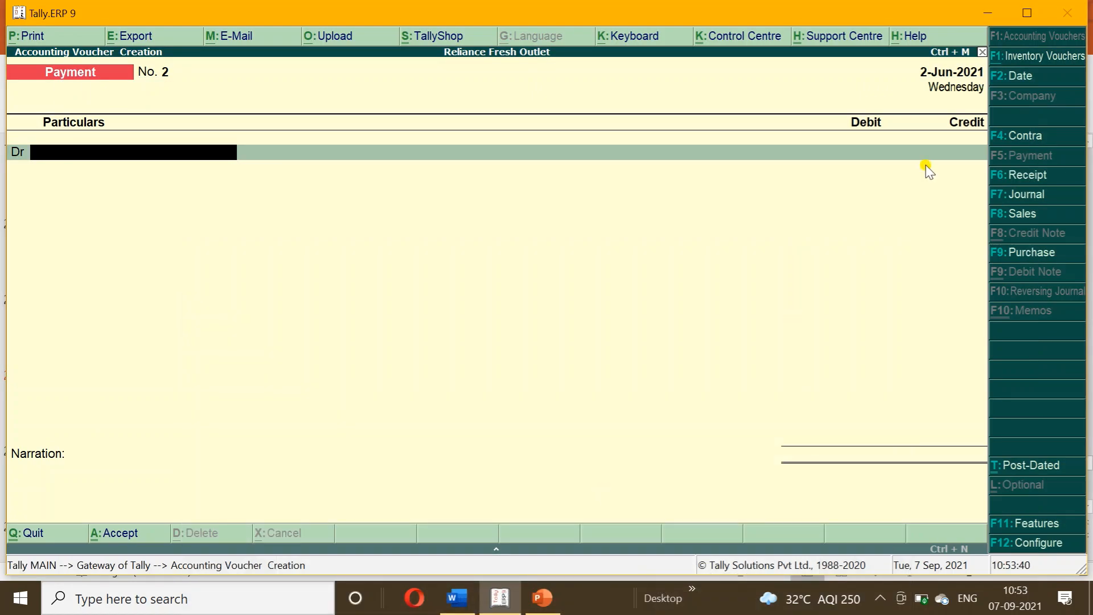
click(1022, 214)
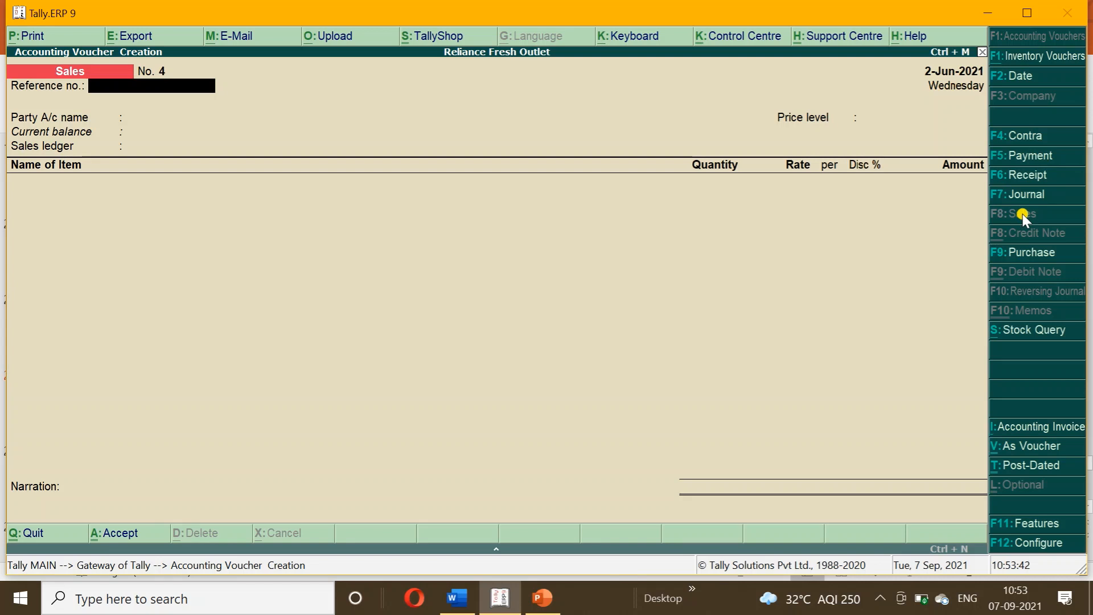
text(sale/100)
key(Return)
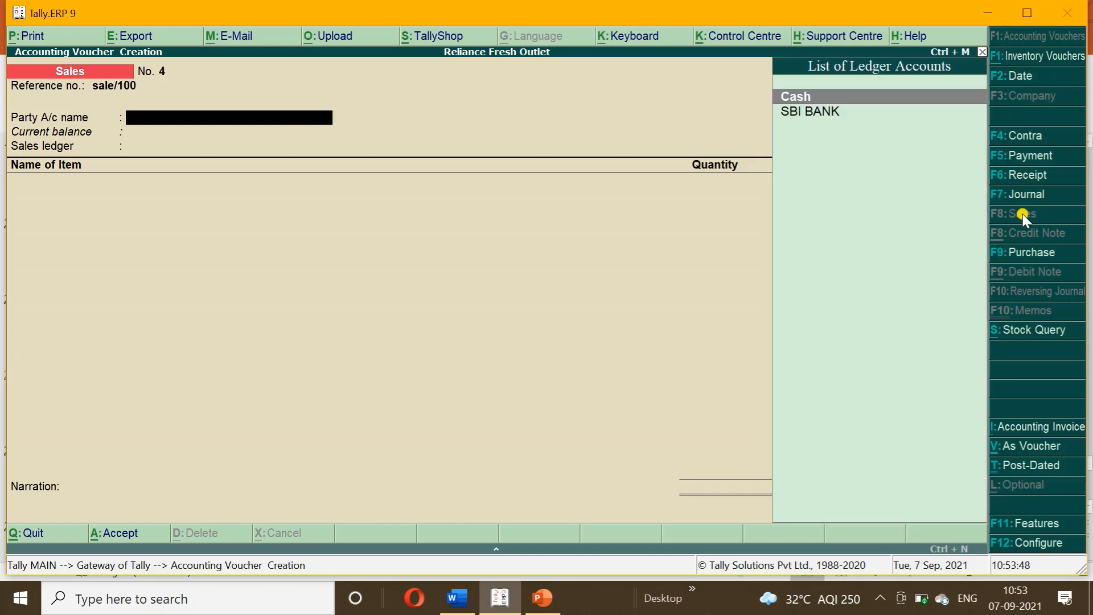
Open the company's accounting features from the sales voucher and activate interest calculation
click(1040, 524)
key(Return)
key(Return)
key(Return)
key(Return)
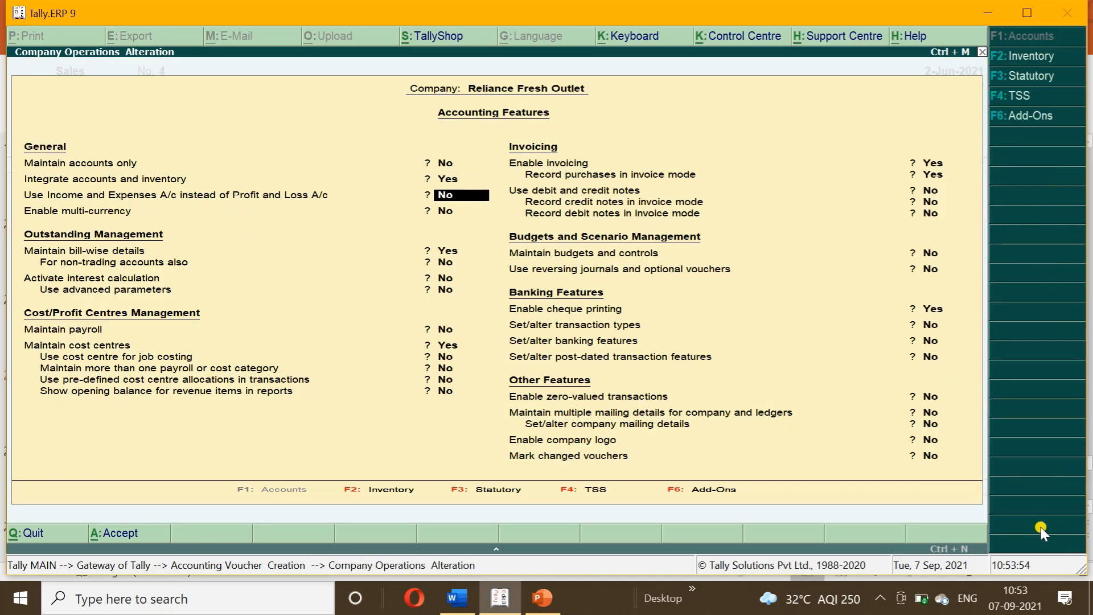
key(Return)
key(Return)
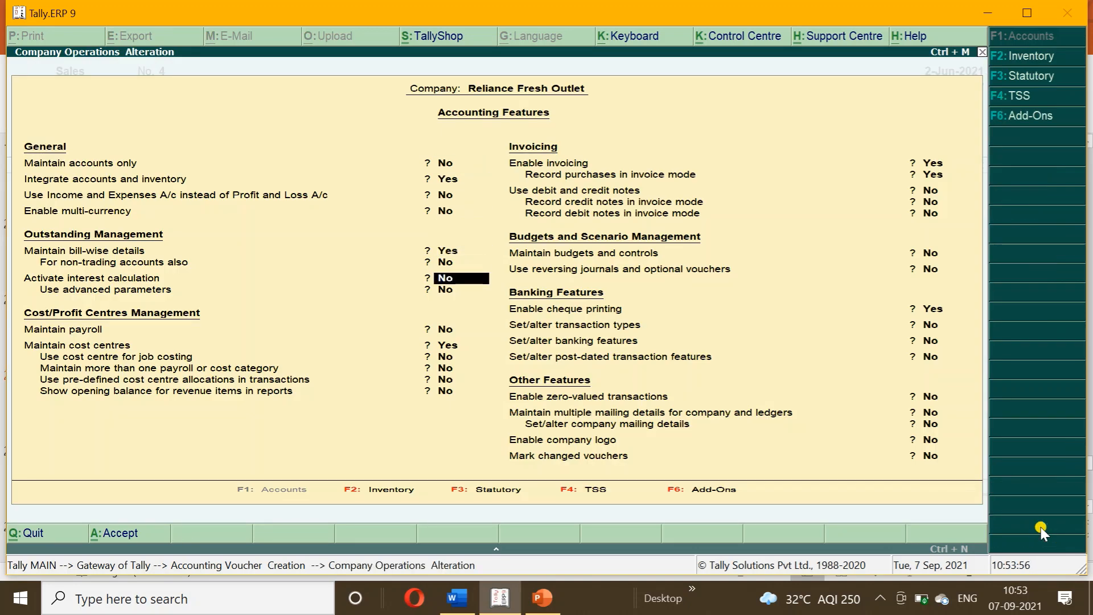
text(y)
key(Return)
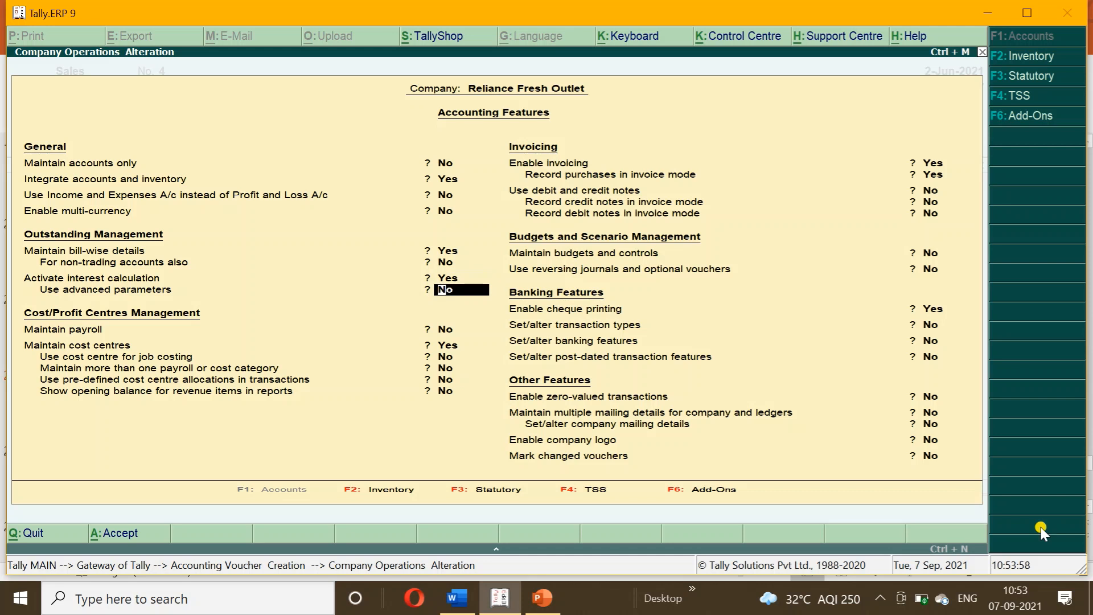
Enable advanced parameters for interest calculation in the company's accounting features
text(y)
key(Return)
key(Return)
key(Return)
key(Return)
key(Return)
key(Return)
key(Return)
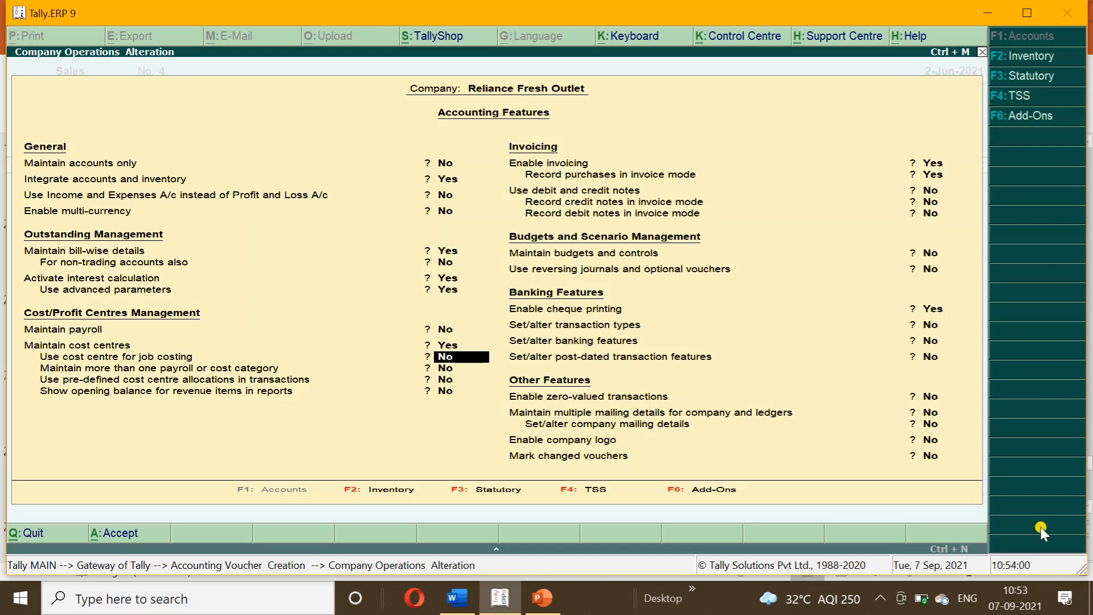
Enable debit and credit notes, with both recorded in invoice mode, and save the accounting features
key(Return)
key(Return)
text(y)
key(Return)
text(y)
key(Return)
text(y)
key(Return)
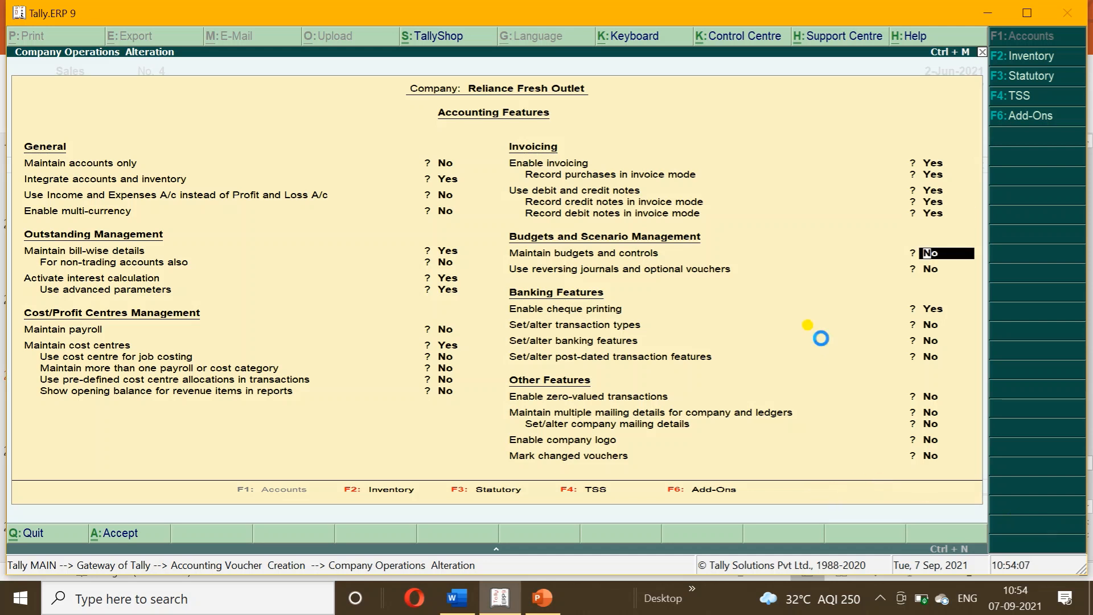
key(ctrl+a)
key(Return)
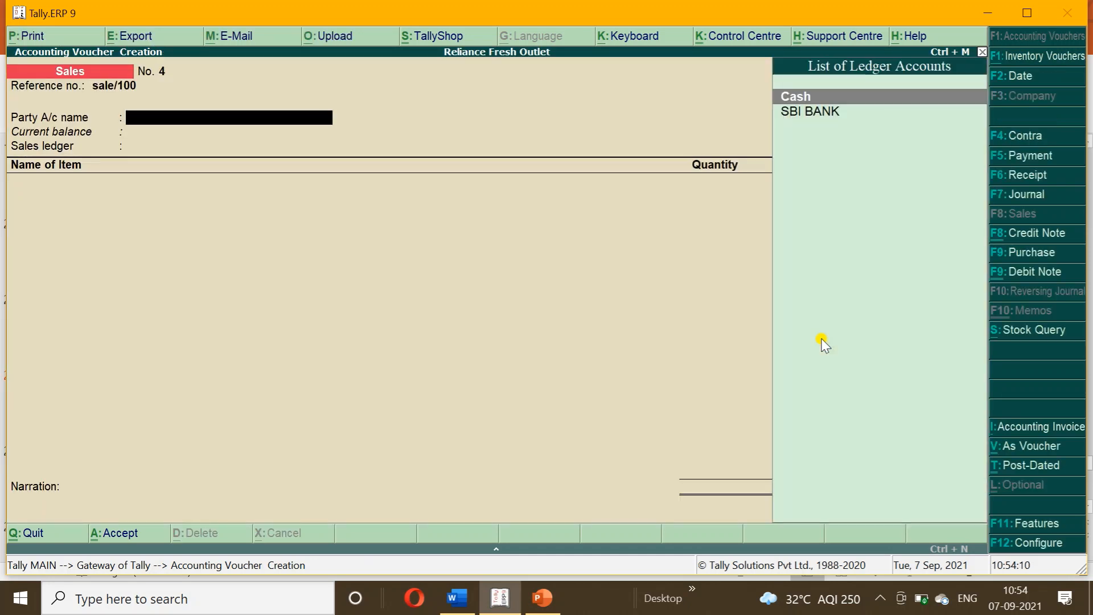
Create a new party ledger with the customer's name from the sales voucher and place it under Sundry Debtors
key(alt+c)
text(Radhika)
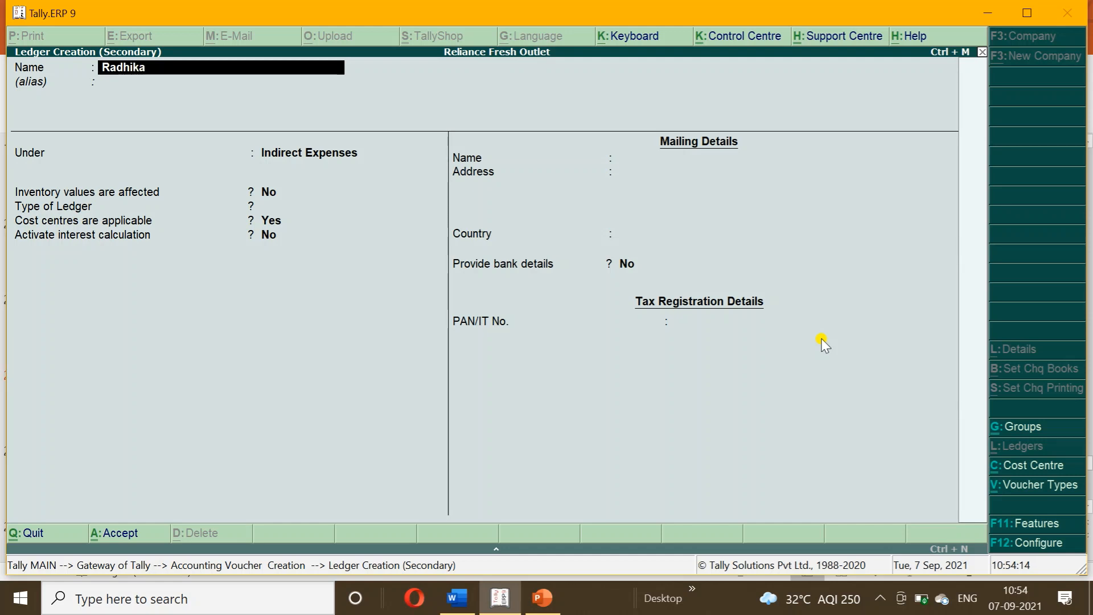
key(Return)
key(Return)
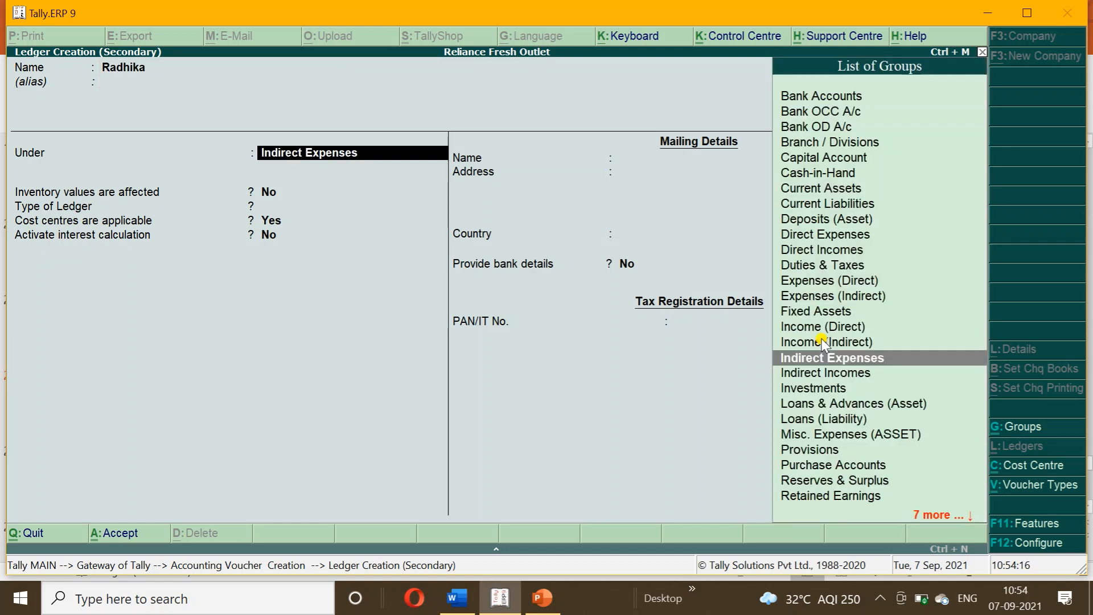
text(Su)
key(Down)
key(Down)
key(Return)
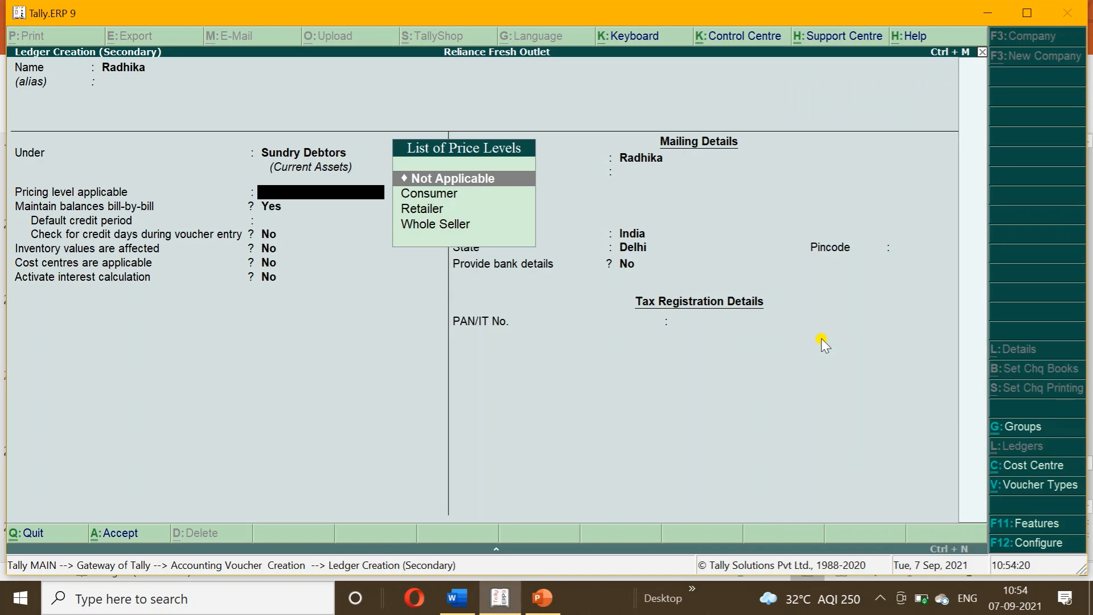
Set the ledger's pricing level to Consumer and credit period to 25 days, recheck the terms in Word, and enable the credit days check in Tally
key(Down)
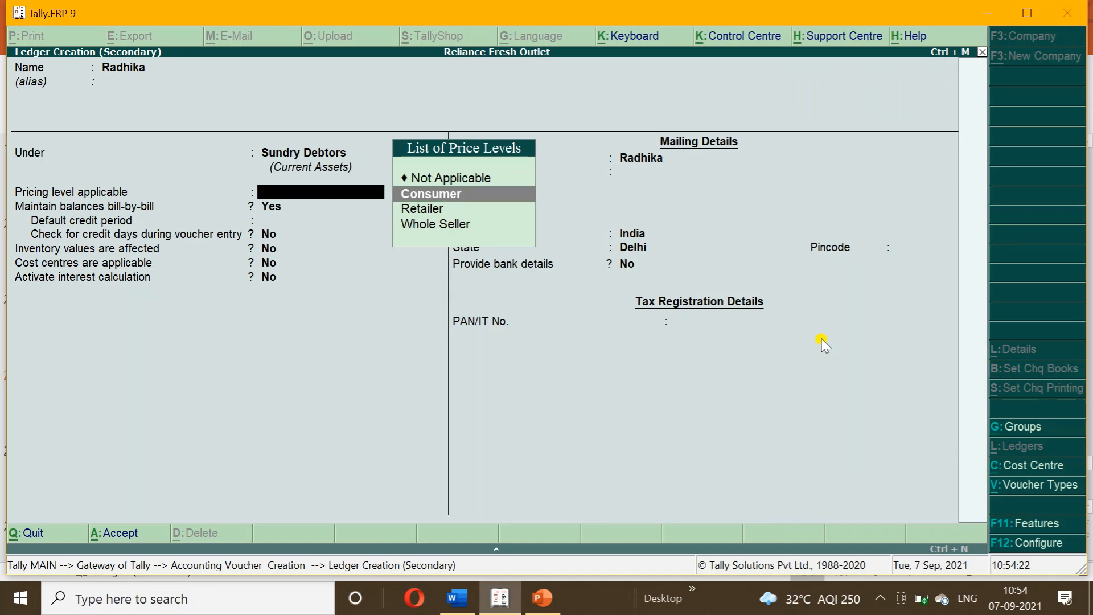
key(Return)
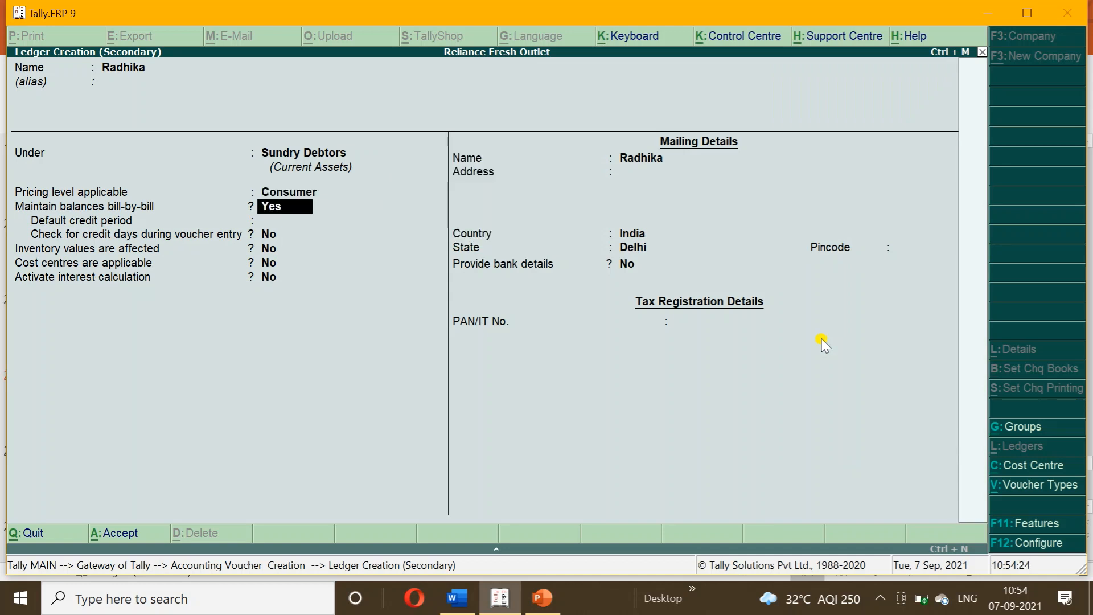
key(Return)
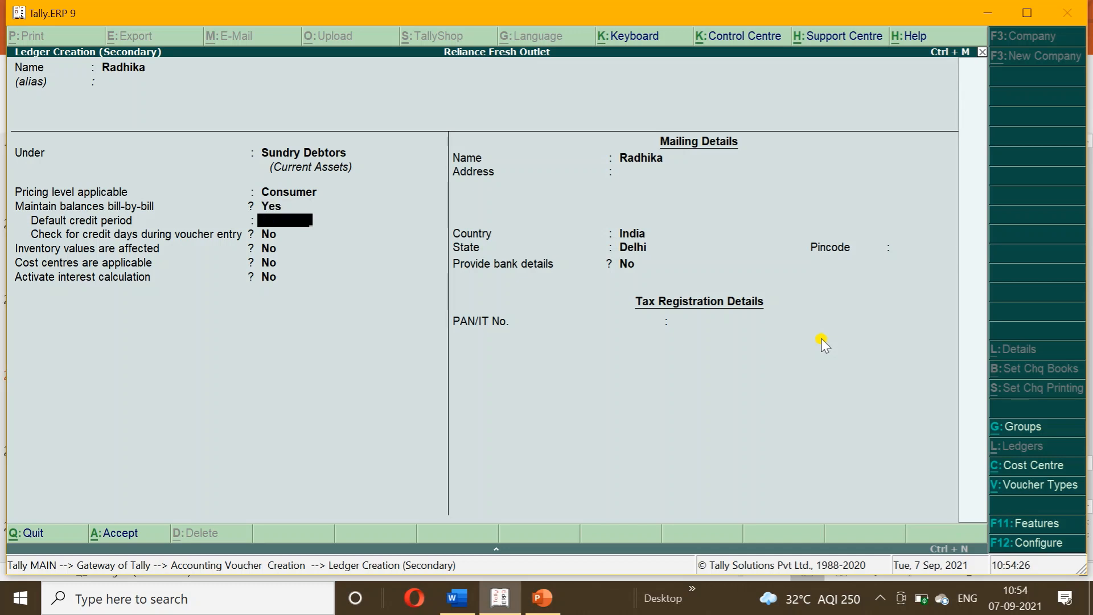
key(Return)
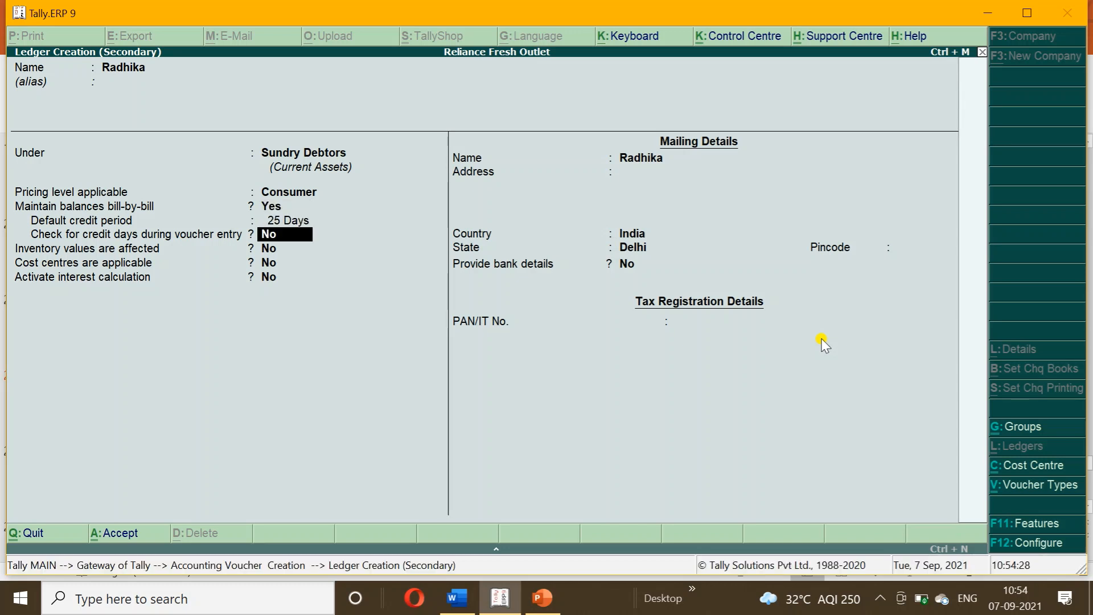
click(457, 598)
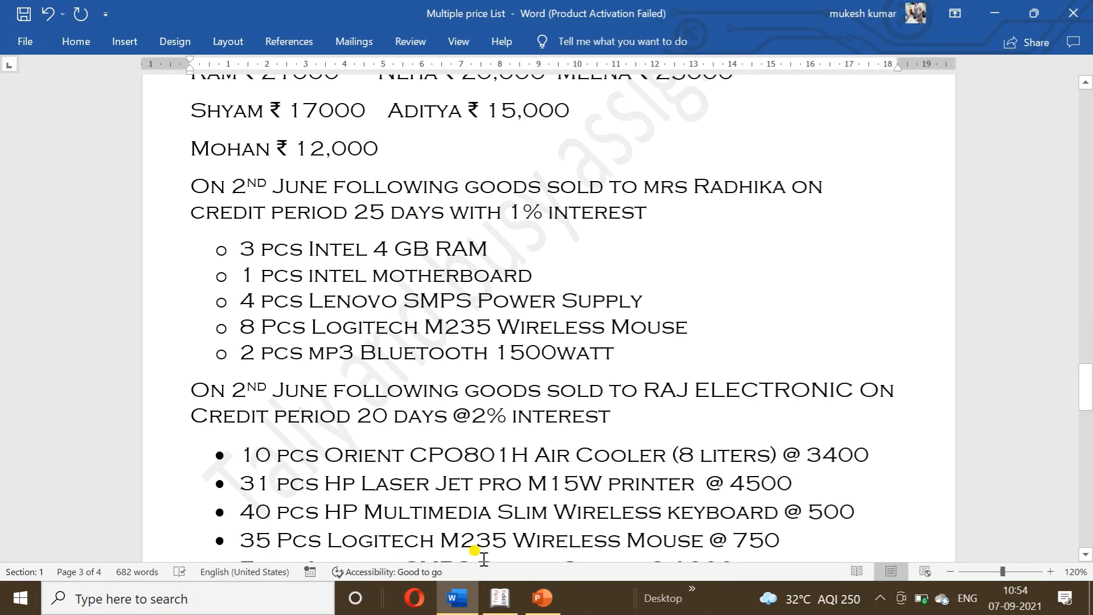
click(500, 608)
key(y)
key(Return)
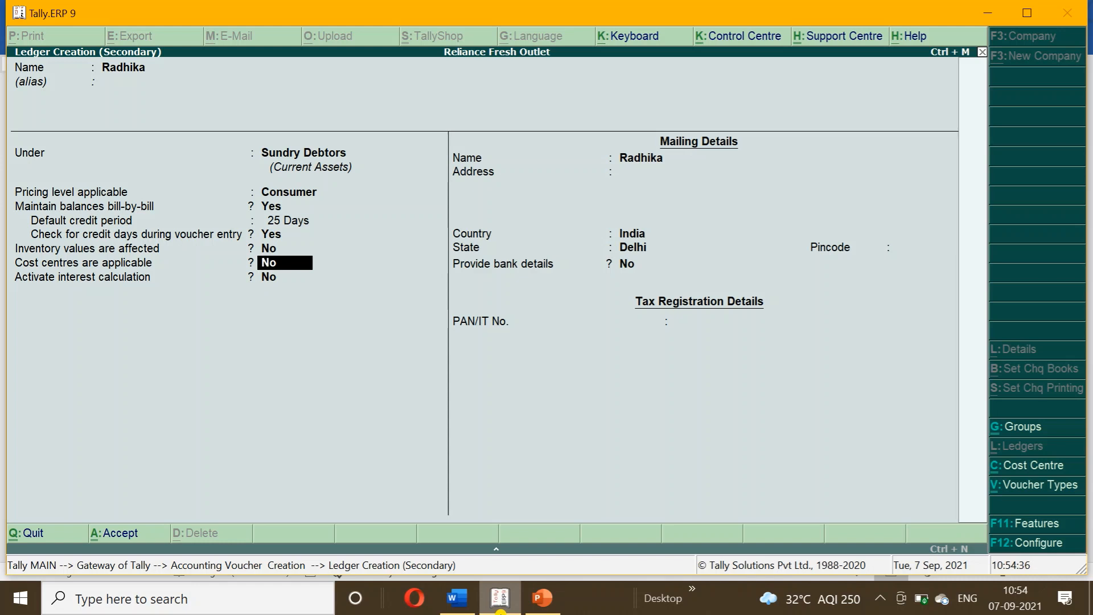
Activate interest calculation for the customer's ledger and have it calculated transaction-by-transaction without overriding parameters
key(Return)
text(y)
key(Return)
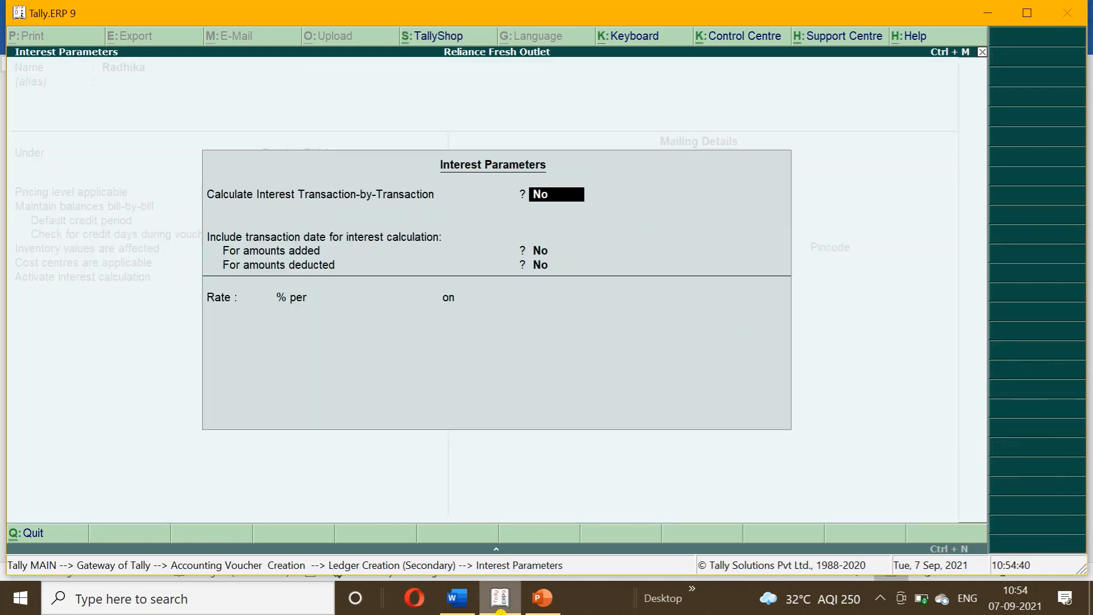
text(y)
key(Return)
key(Return)
key(Return)
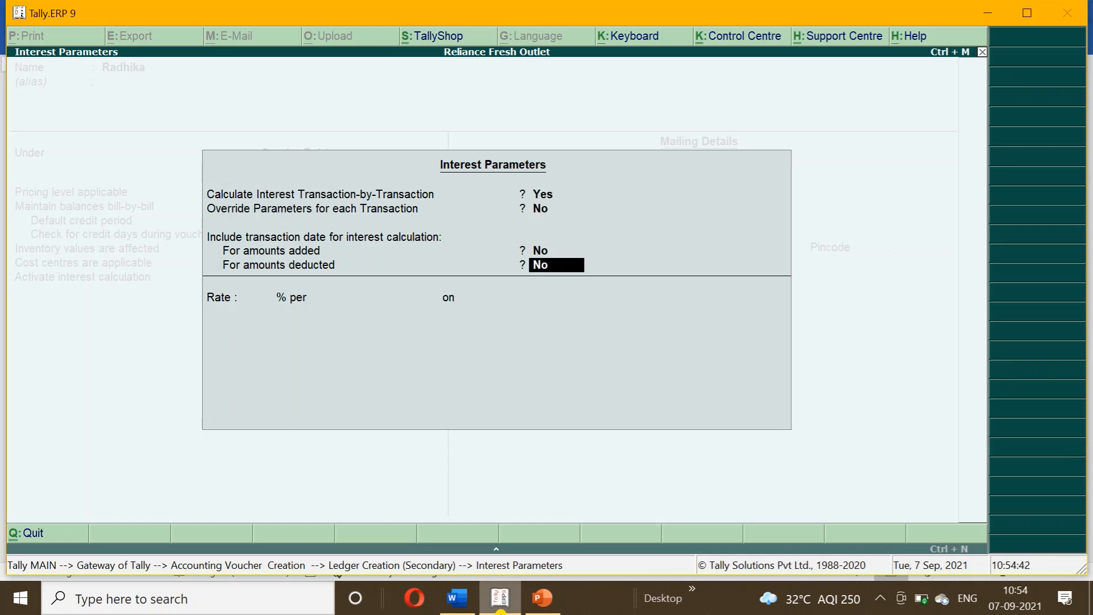
Set the interest rate to 1% per 30-Day Month on Debit Balances Only
key(Return)
text(1)
key(Return)
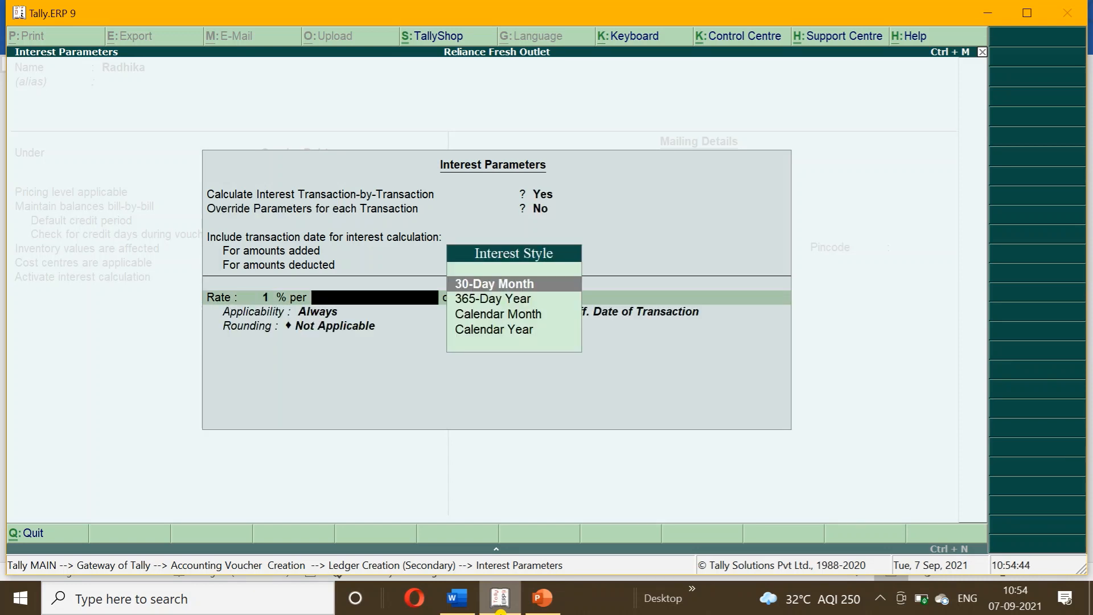
key(Return)
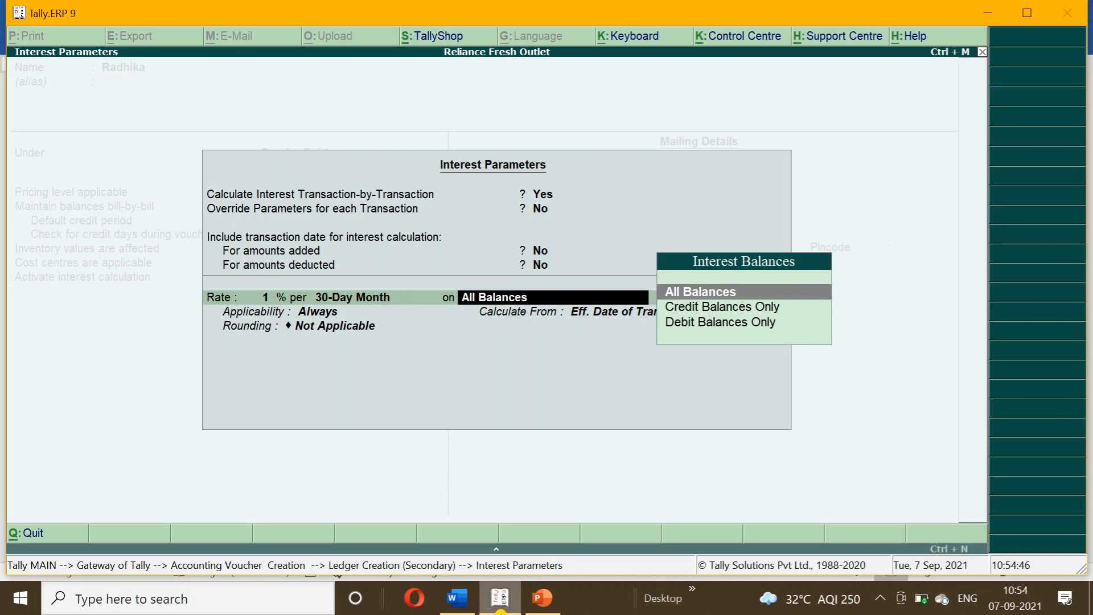
key(Down)
key(Down)
key(Return)
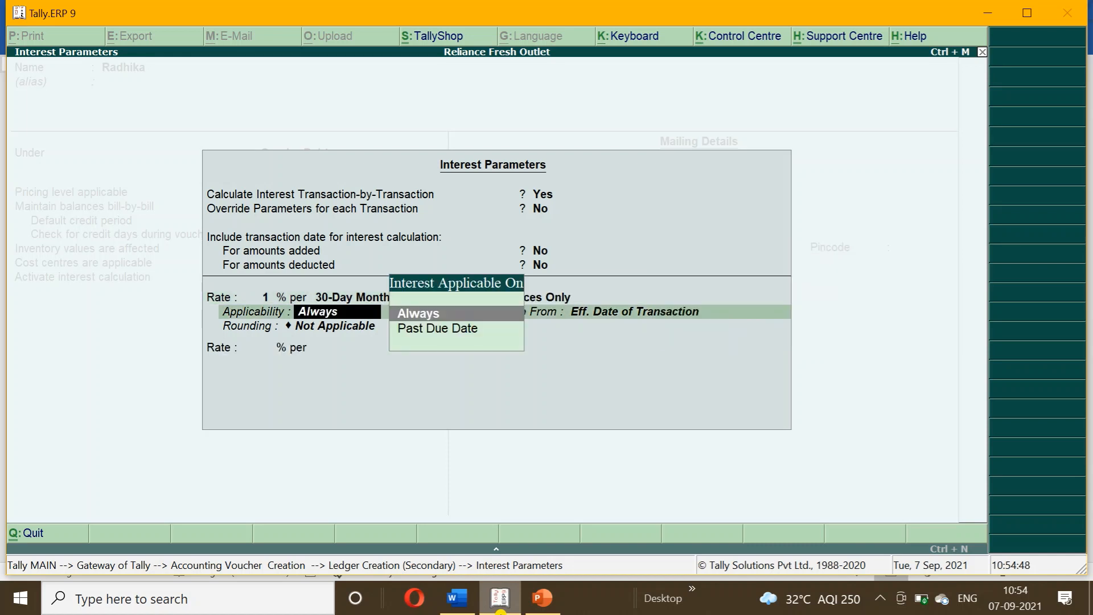
Make the interest applicable Past Due Date by 0 days, calculated from Due Date of Invoice/Ref, without rounding
key(Down)
key(Return)
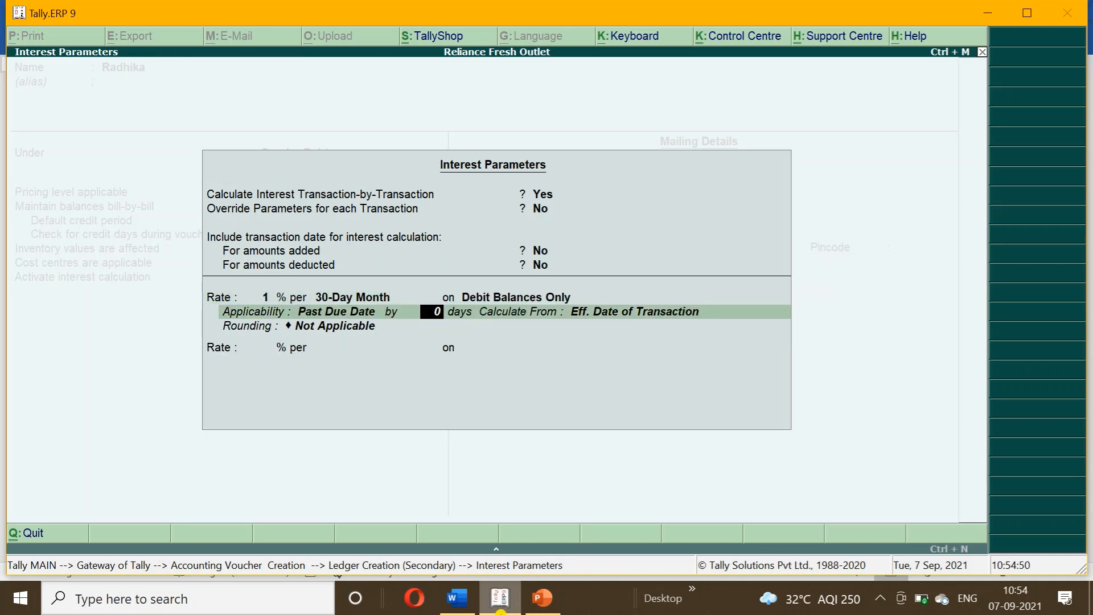
key(Return)
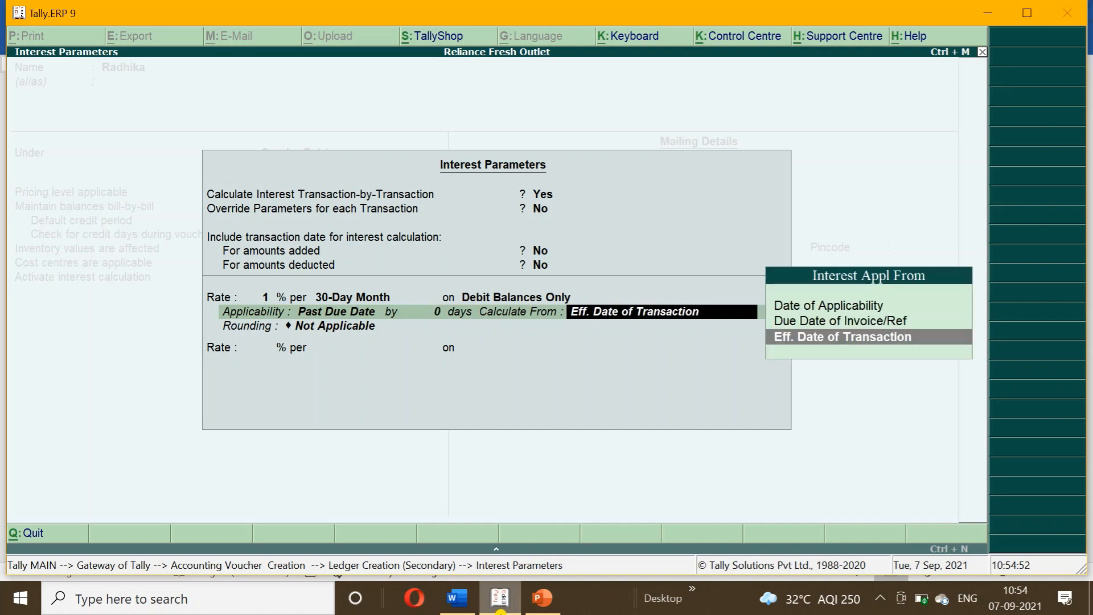
key(Up)
key(Return)
key(Return)
key(Return)
key(Return)
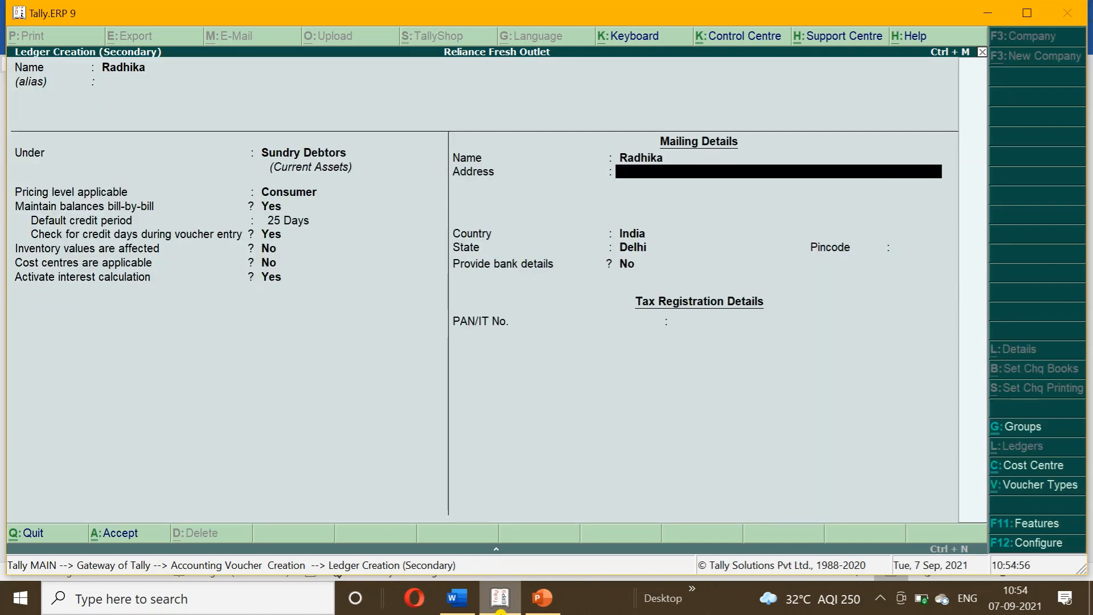
Save the customer's ledger and accept the party details, using Sales as the voucher's sales ledger
key(ctrl+a)
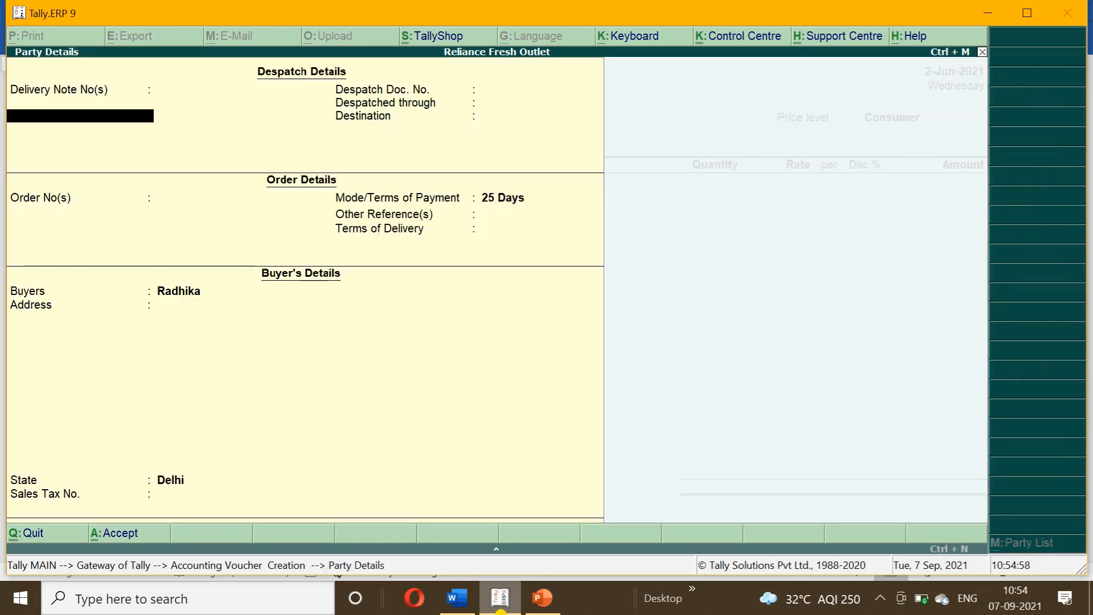
key(ctrl+a)
key(Return)
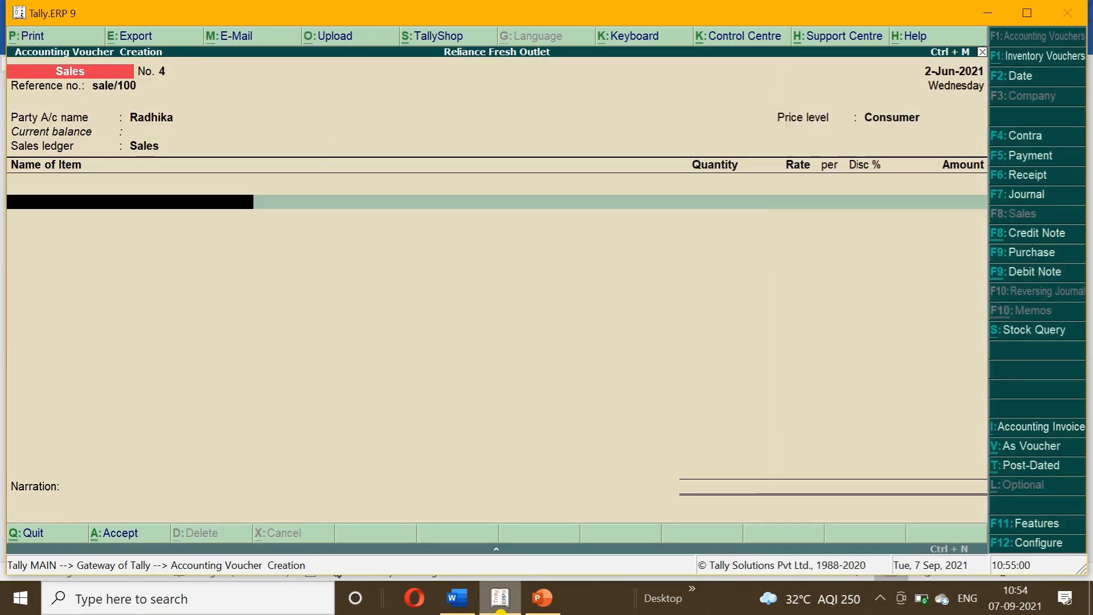
Check the sold goods in Word, then add 3 pcs of intel 4 GB RAM to the Tally sales voucher
click(457, 598)
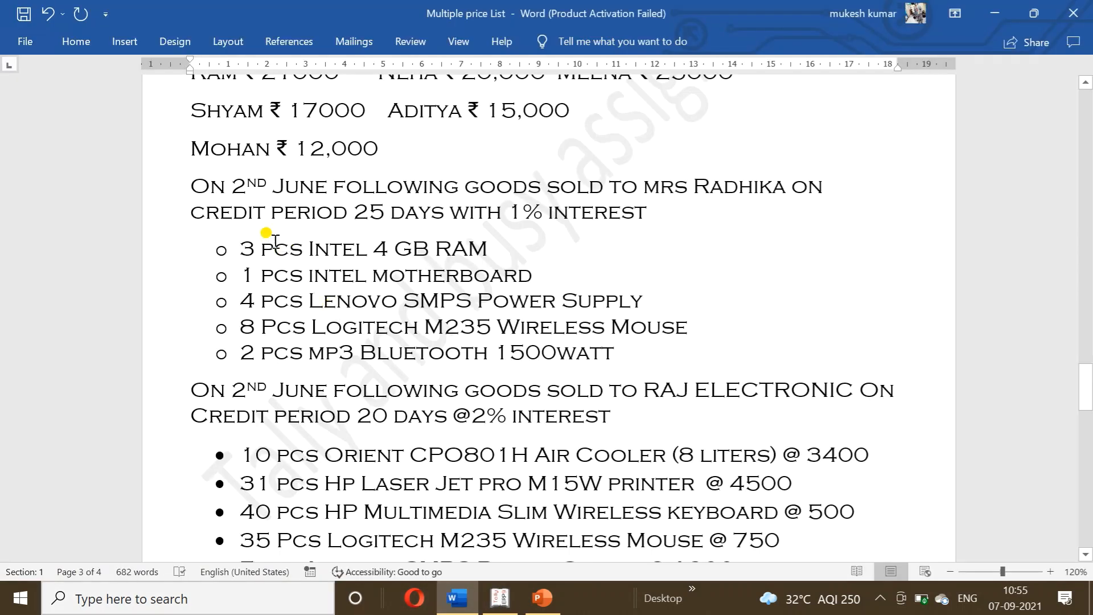
click(469, 602)
text(Int)
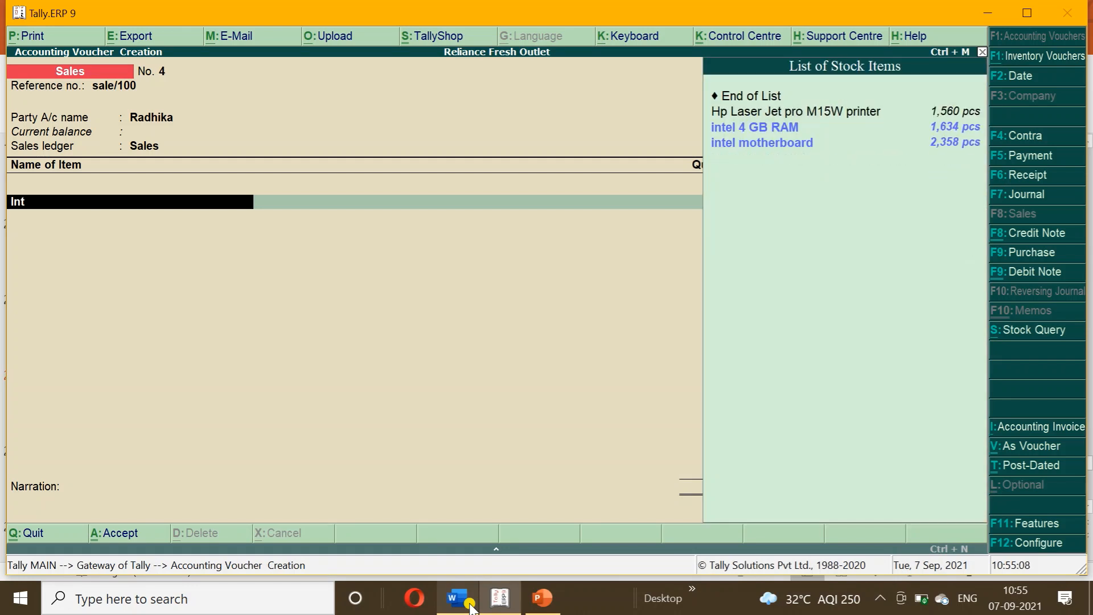
key(Return)
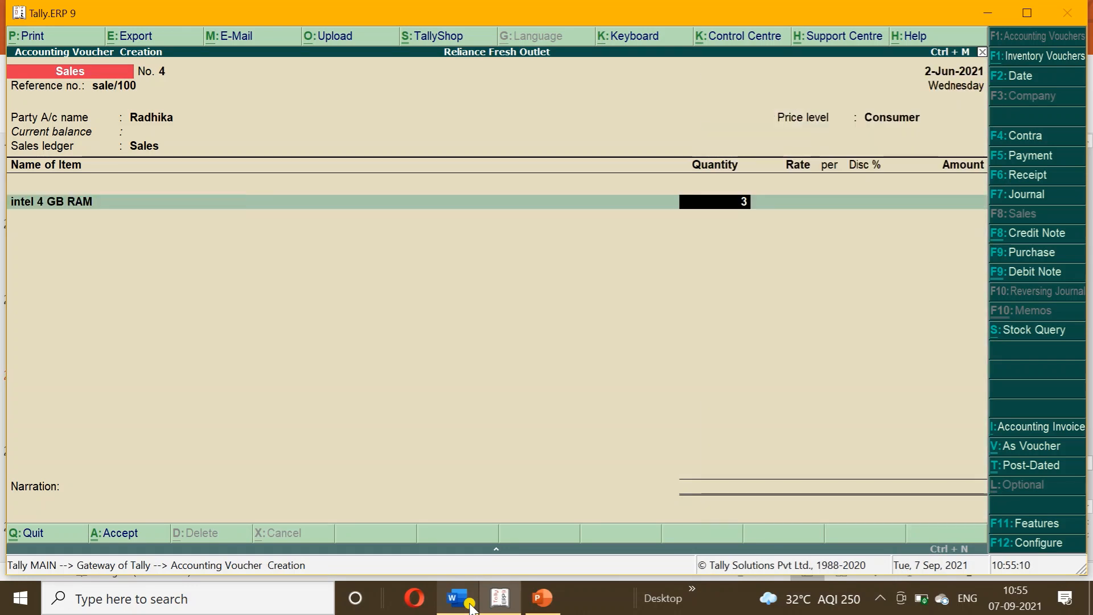
text(3)
key(Return)
key(Return)
key(Return)
Check the next sold item in Word and add 1 pcs of intel motherboard to the Tally sales voucher
click(470, 607)
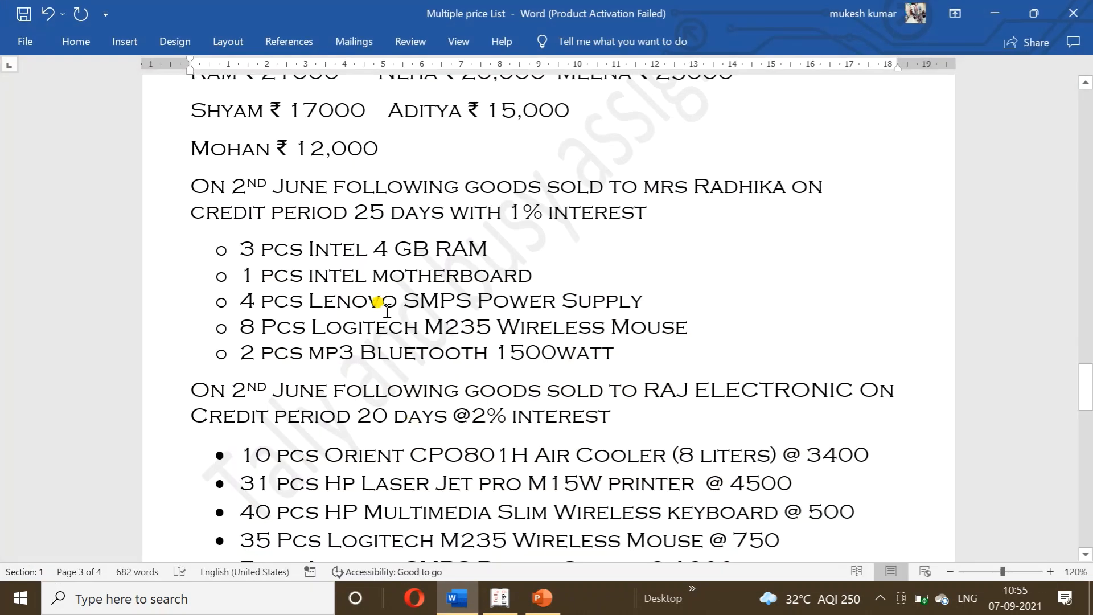
click(499, 596)
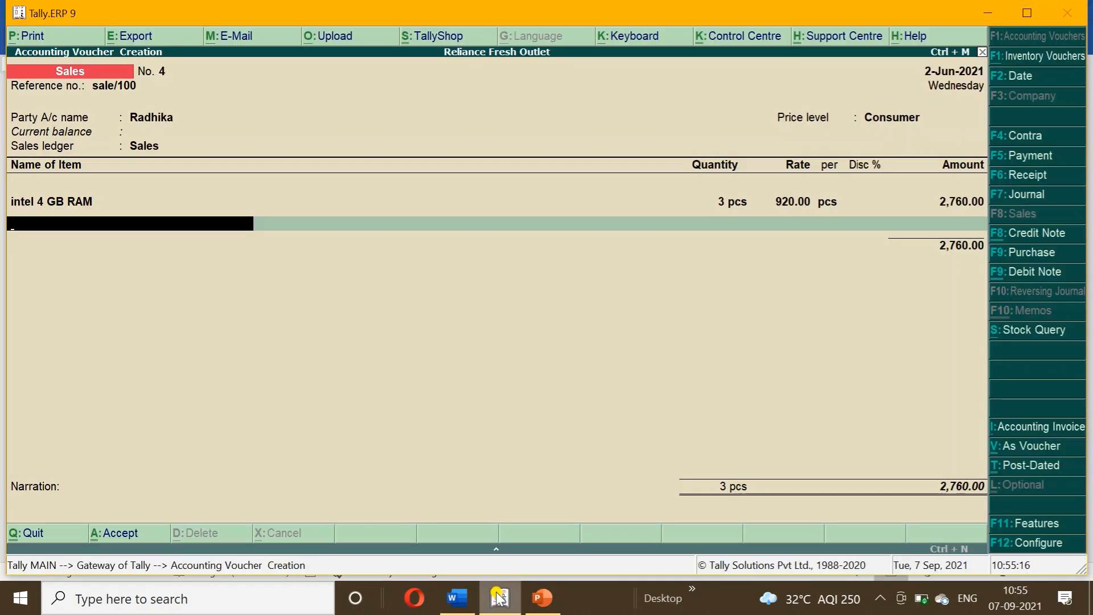
text(Mot)
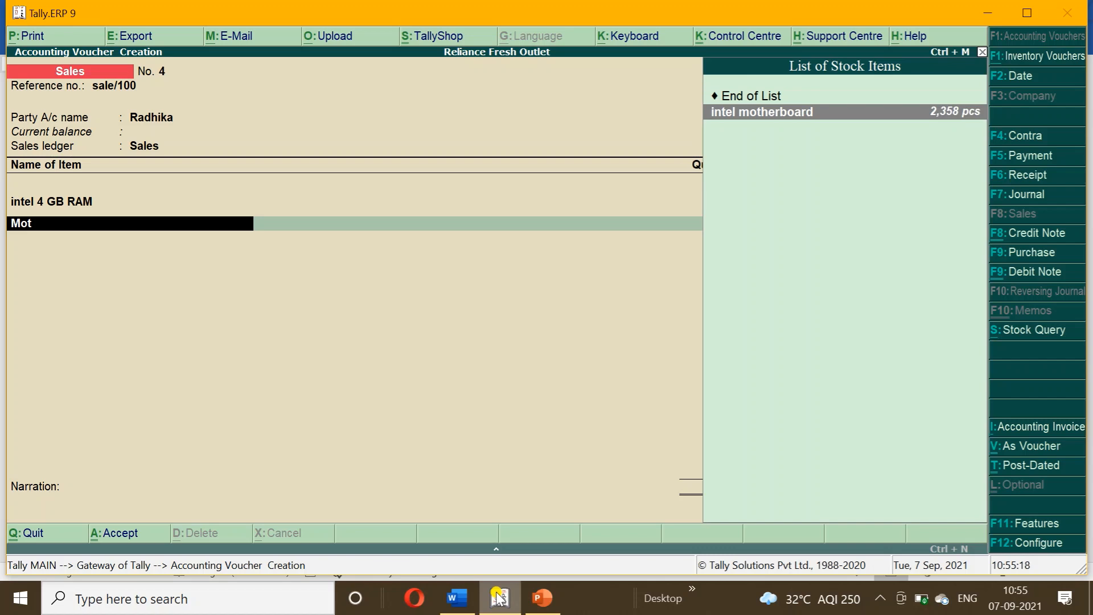
key(Return)
text(1)
key(Return)
key(Return)
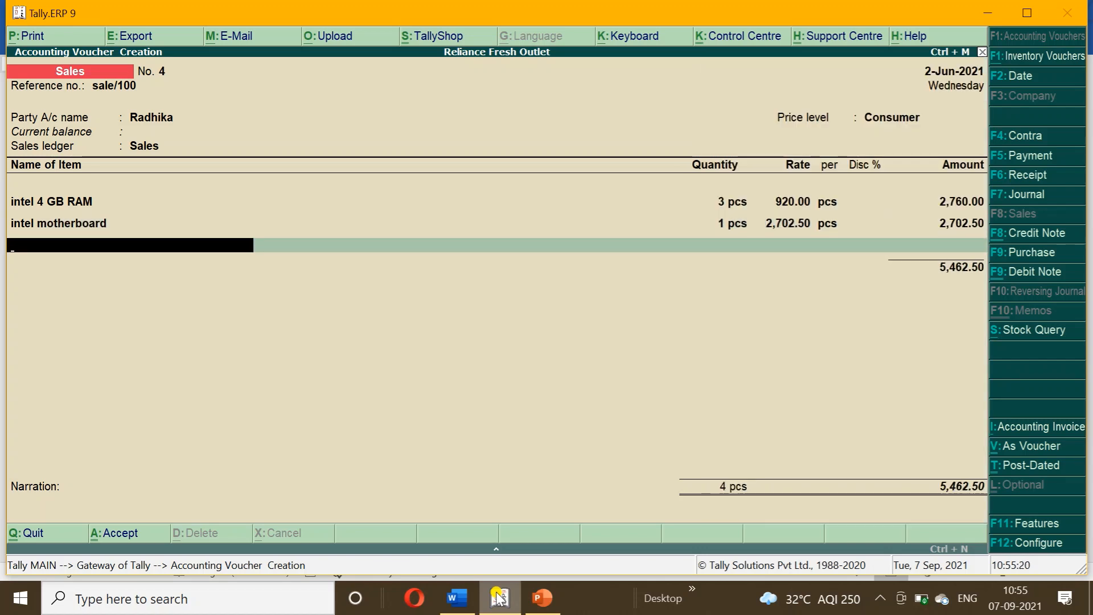
Check the item and quantity in Word, then add 4 pcs of Lenovo SMPS Power Supply to the Tally sales voucher
click(499, 597)
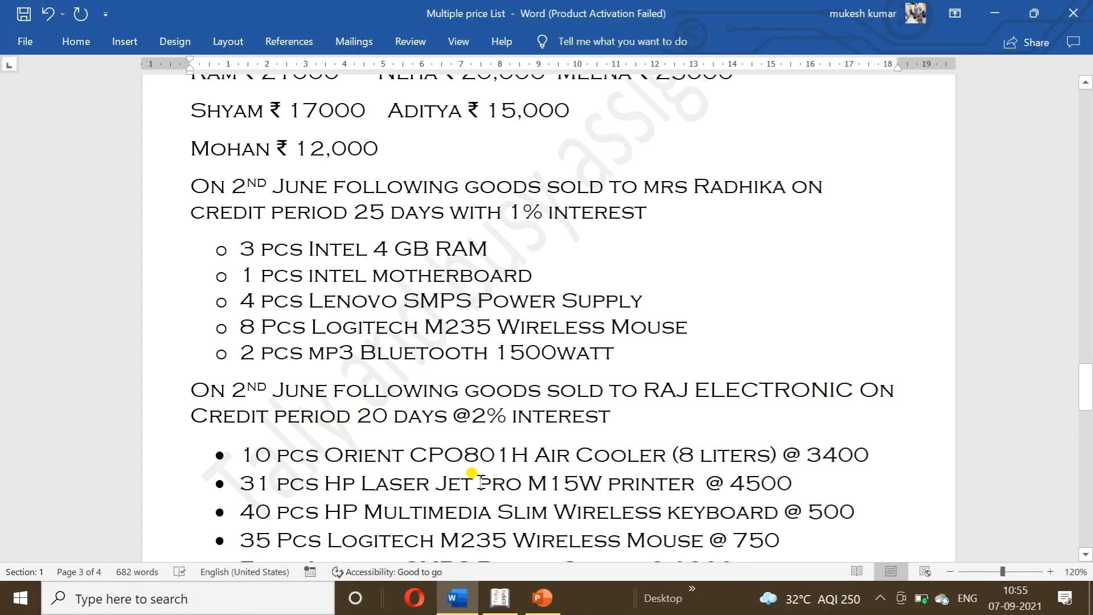
click(499, 597)
text(Sp)
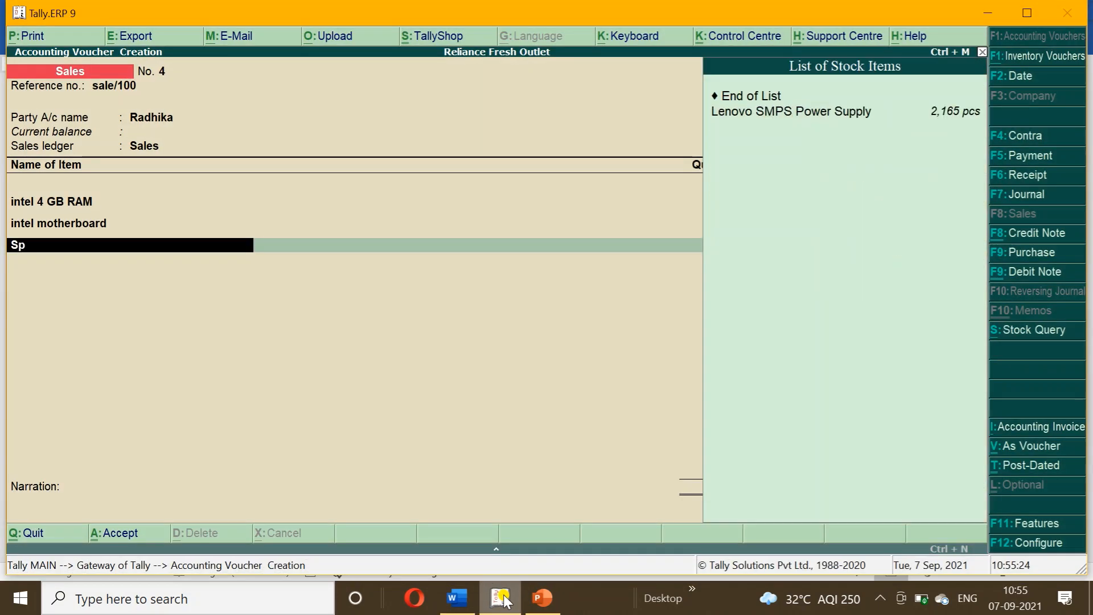
key(Down)
key(Return)
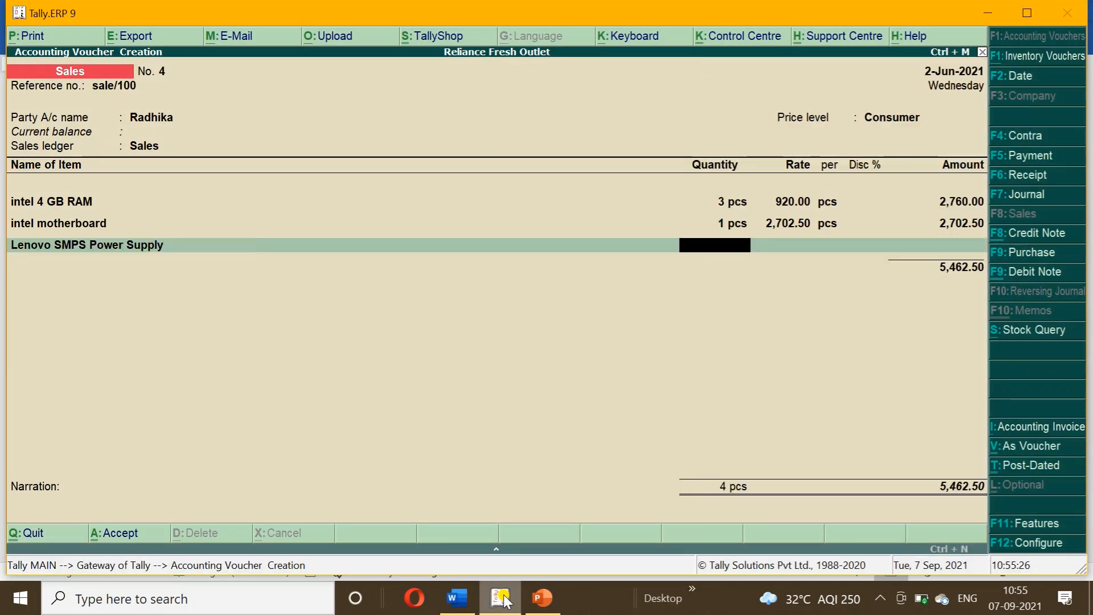
click(500, 597)
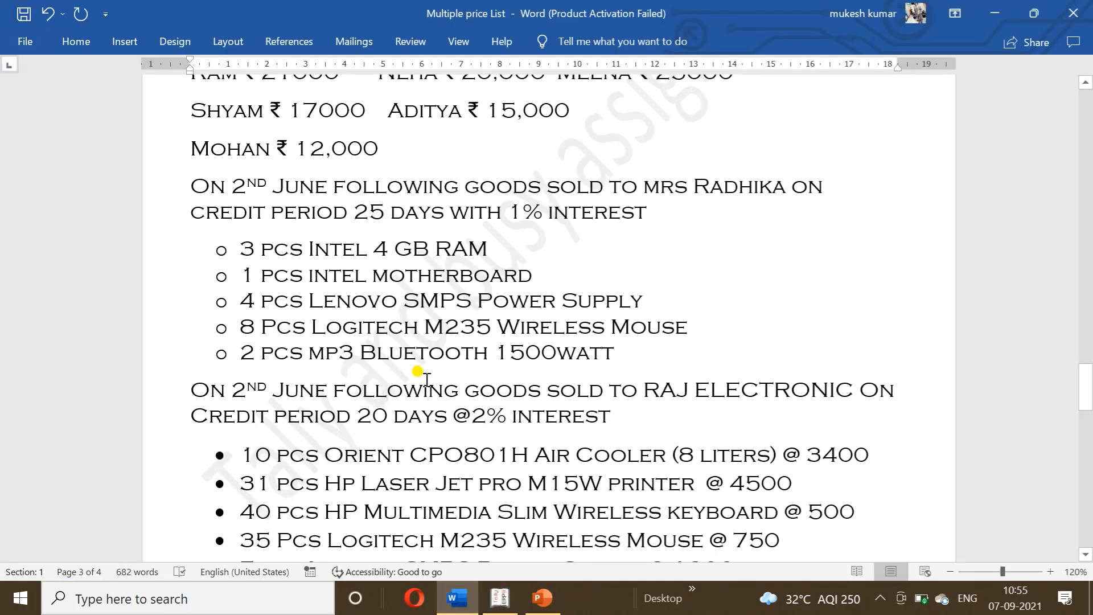
click(503, 597)
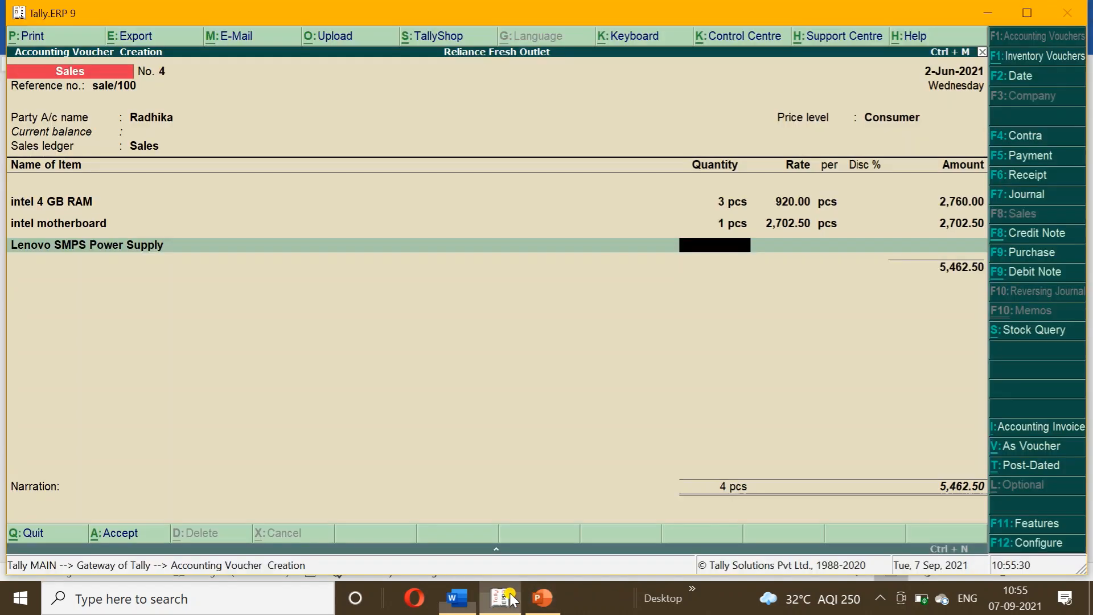
key(Return)
key(Return)
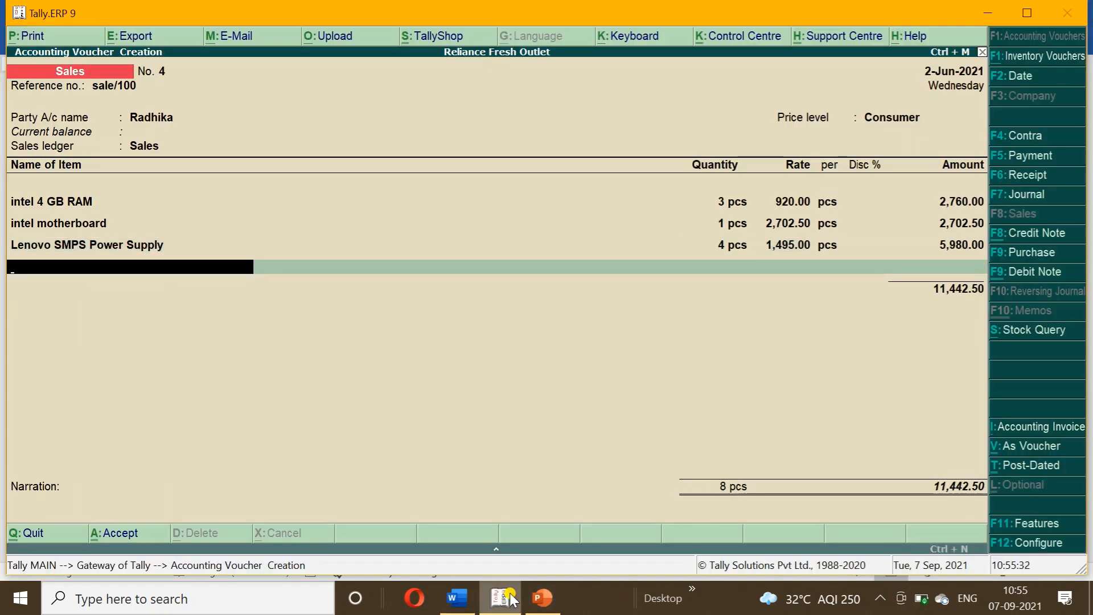
Check the next sold item in Word and add 8 pcs of Logitech M235 Wireless Mouse to the Tally sales voucher
click(504, 598)
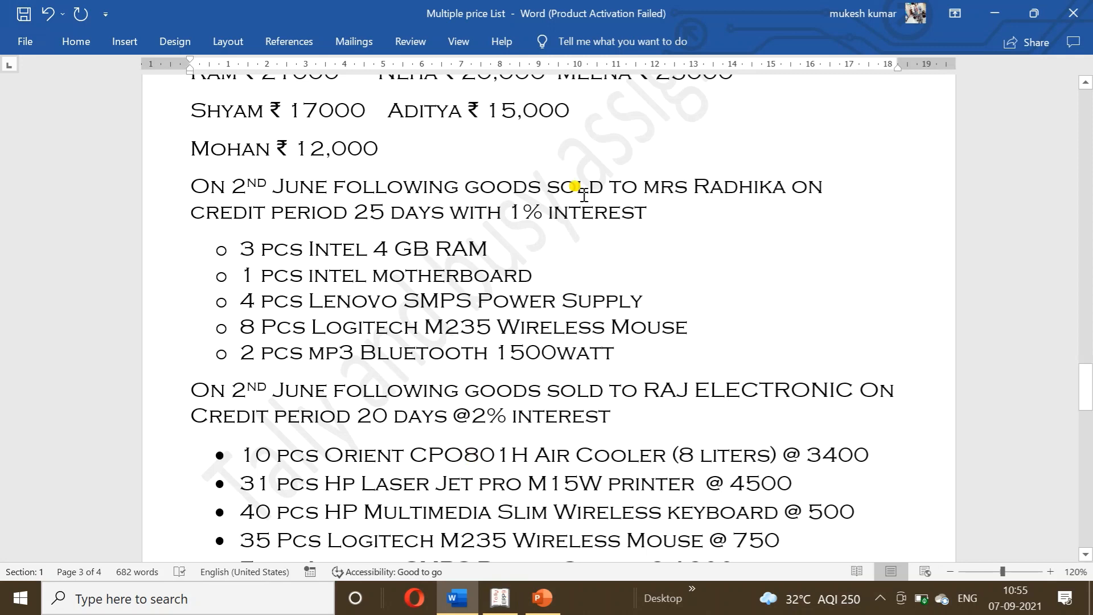
click(500, 597)
text(Mou)
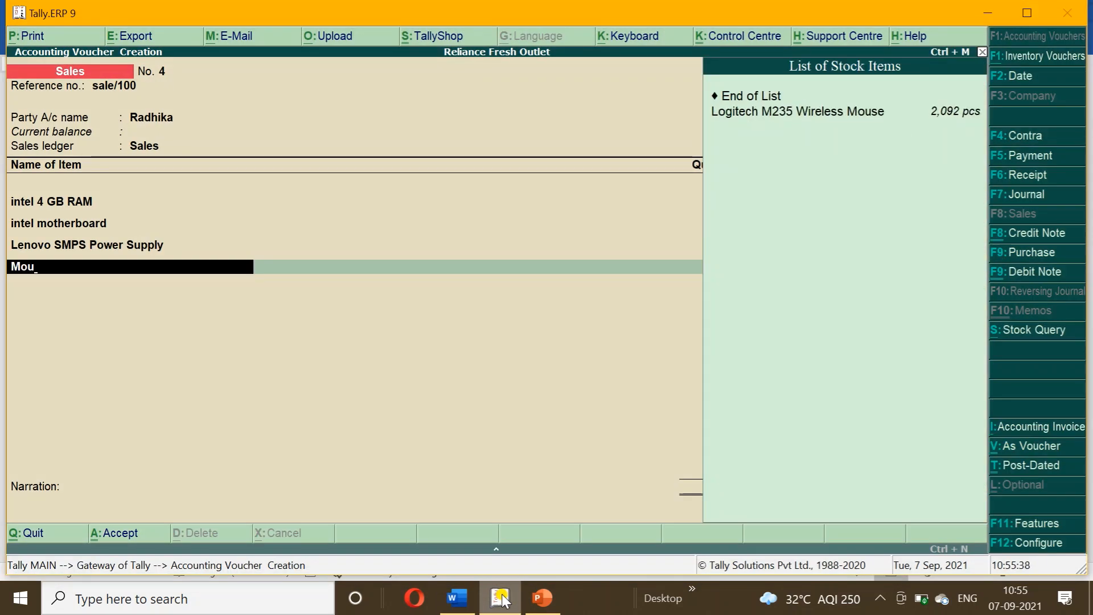
key(Return)
key(Return)
key(Return)
Add 2 pcs of mp3 Bluetooth 1500watt to the Tally sales voucher, checking the quantity in Word
text(B)
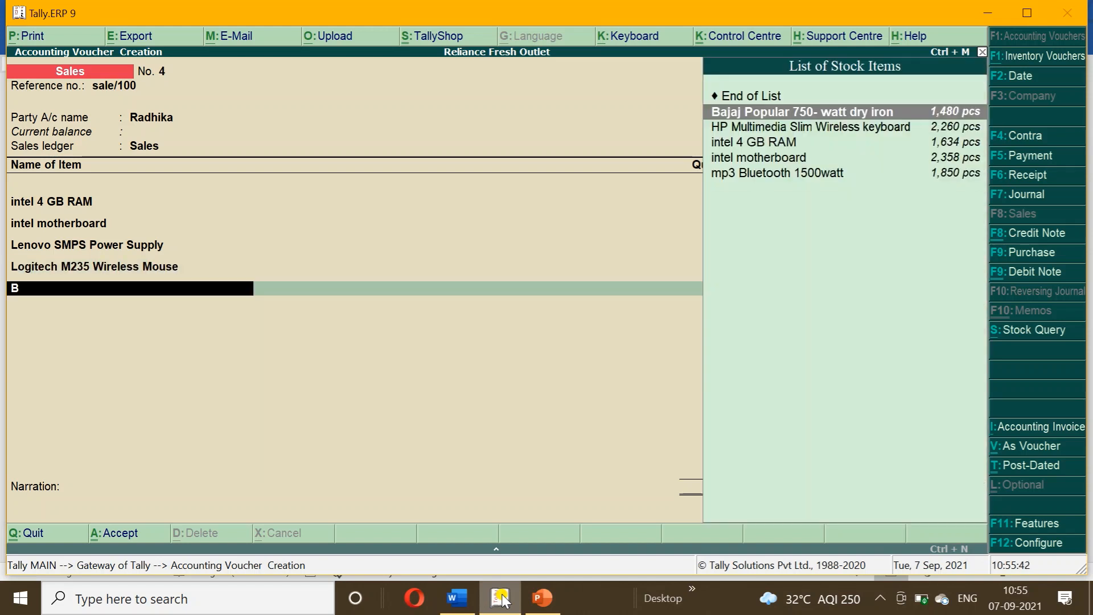
text(l)
key(Return)
key(Down)
key(Down)
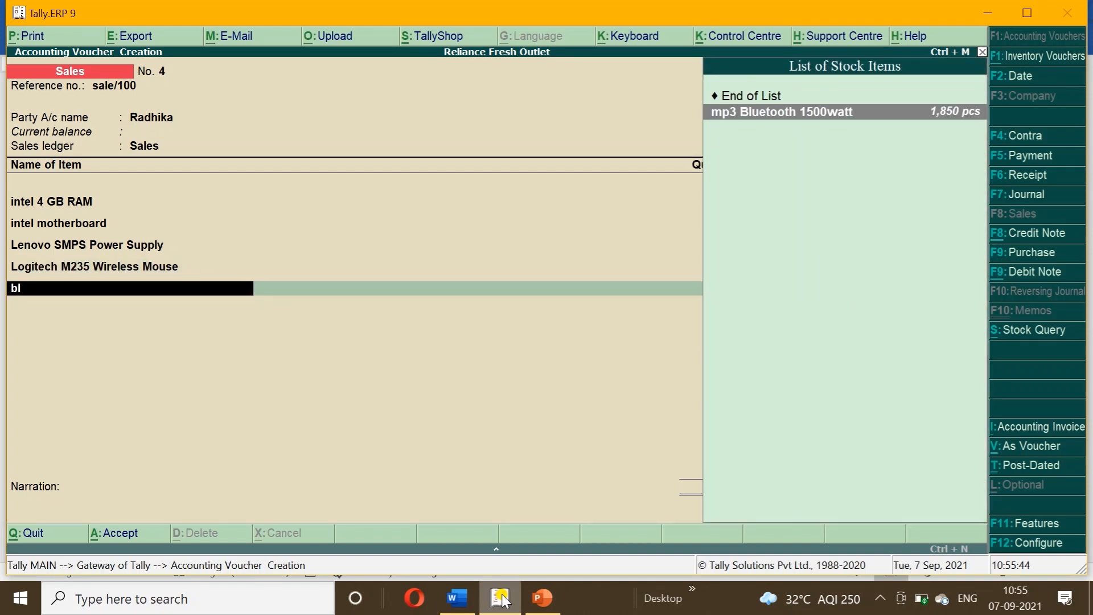
key(Return)
click(502, 599)
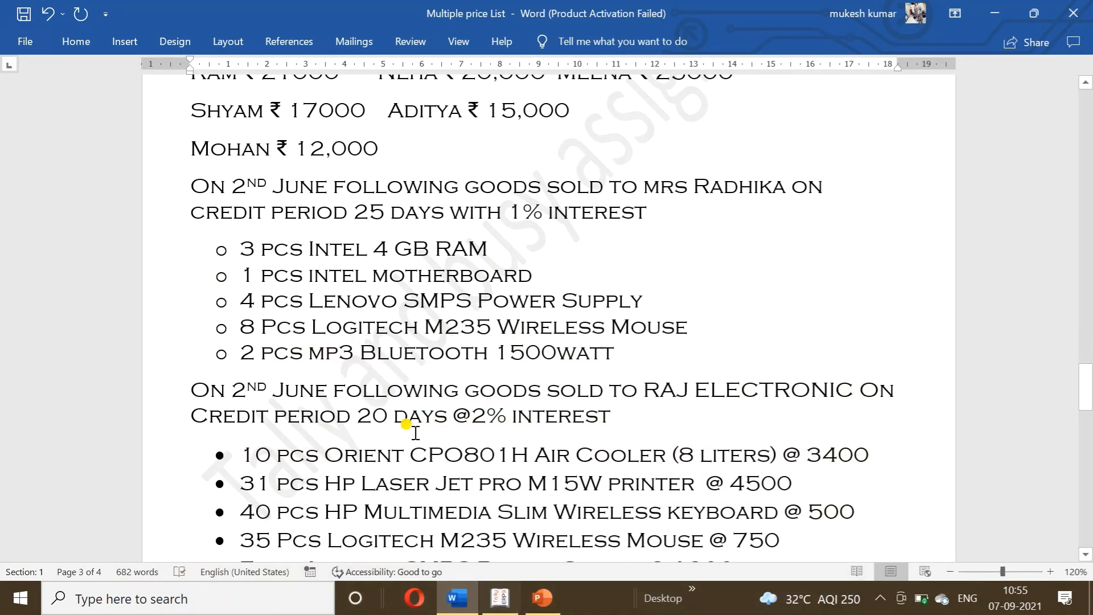
click(499, 599)
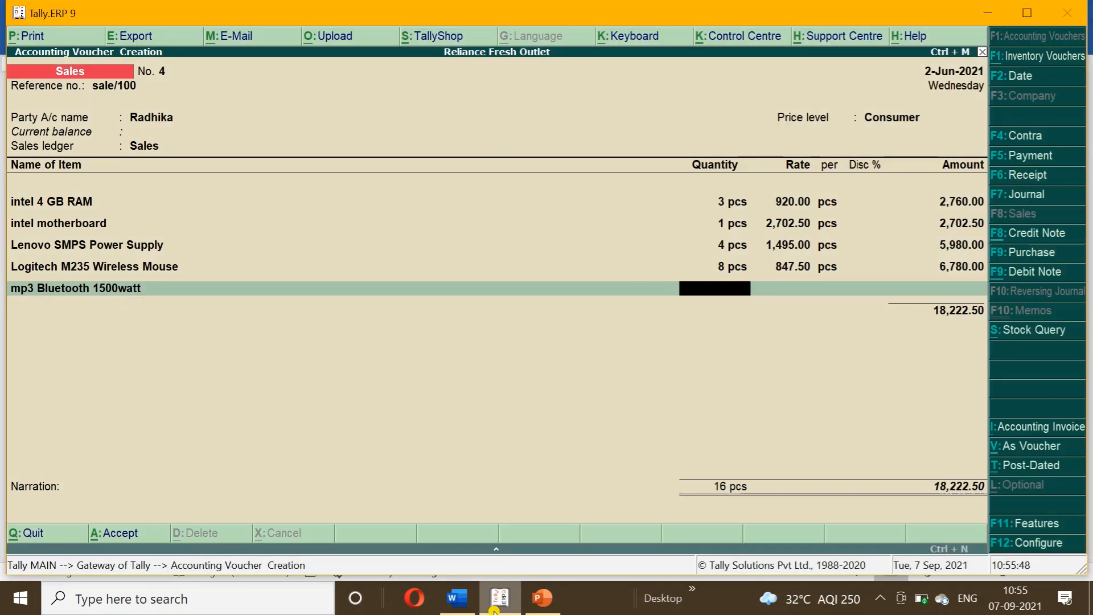
key(Return)
key(Return)
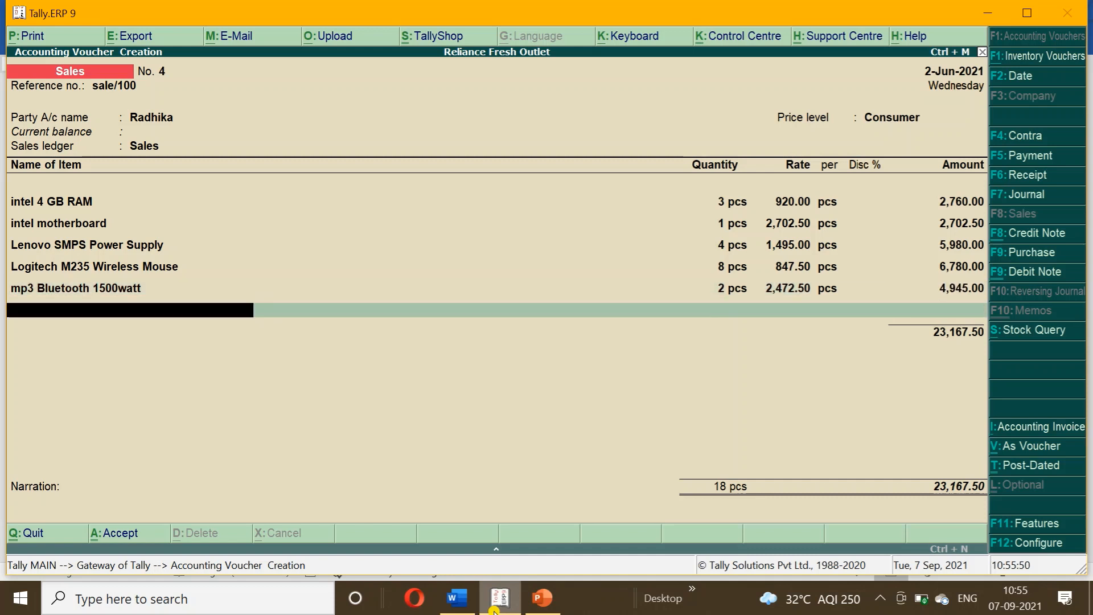
End the item list, compare the voucher with the sale in Word, and save the Tally sales voucher without a narration
key(Return)
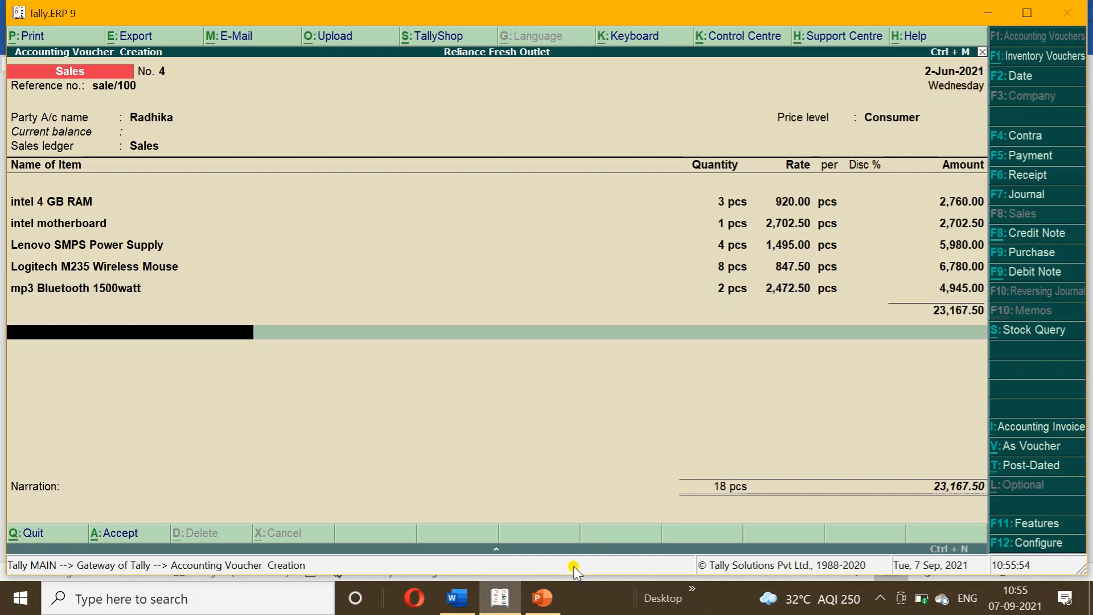
click(493, 598)
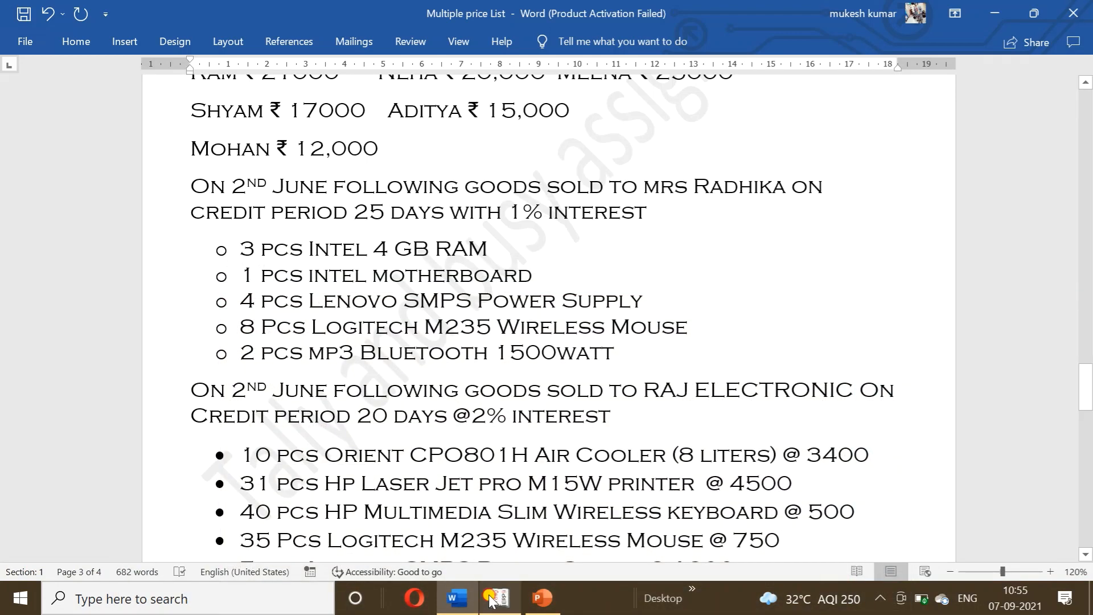
click(492, 598)
click(492, 597)
click(490, 599)
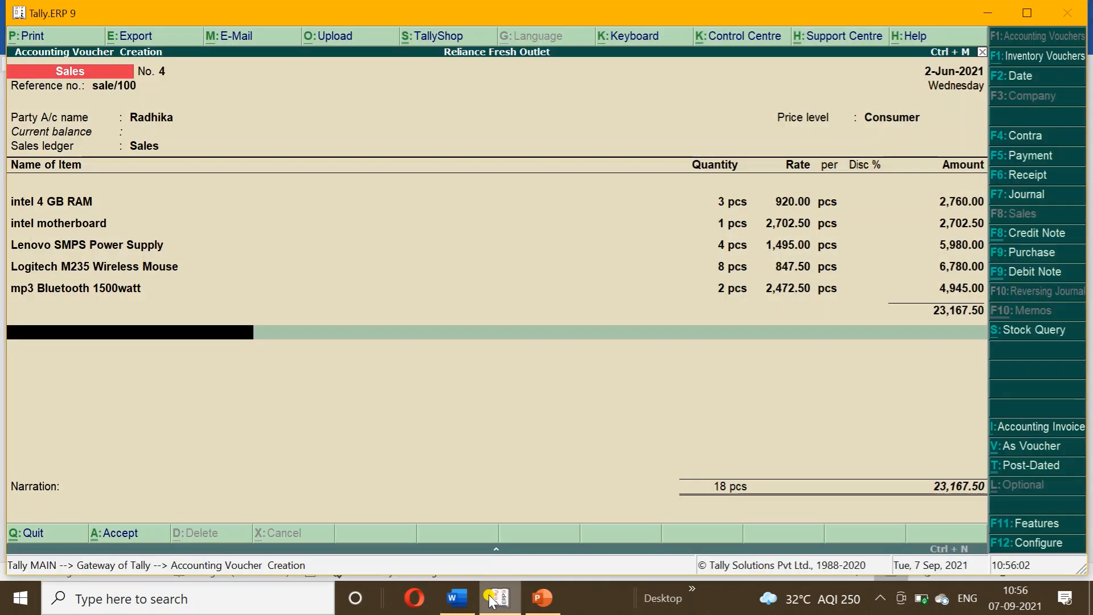
key(Return)
key(Return)
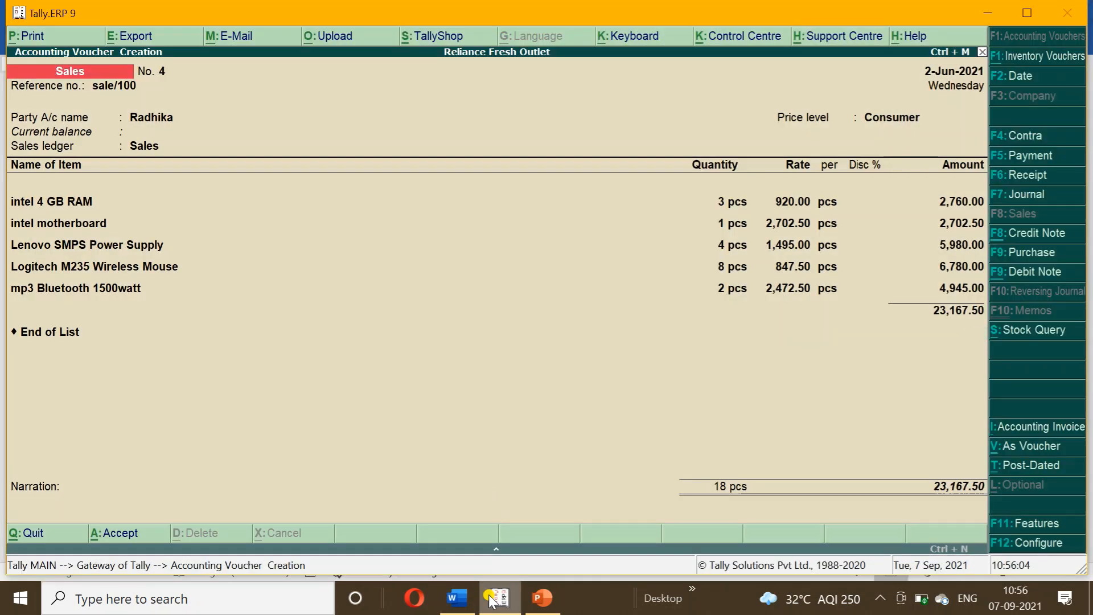
key(Return)
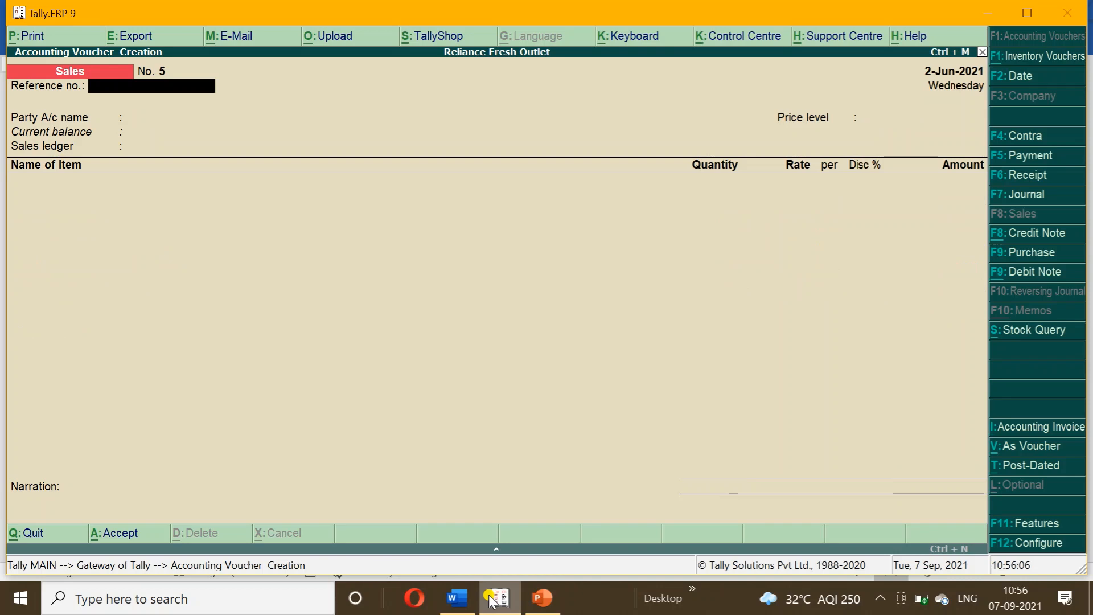
Read the next 2nd June credit sale in Word, then enter sale/200 as the new Tally sales voucher's reference number
click(457, 597)
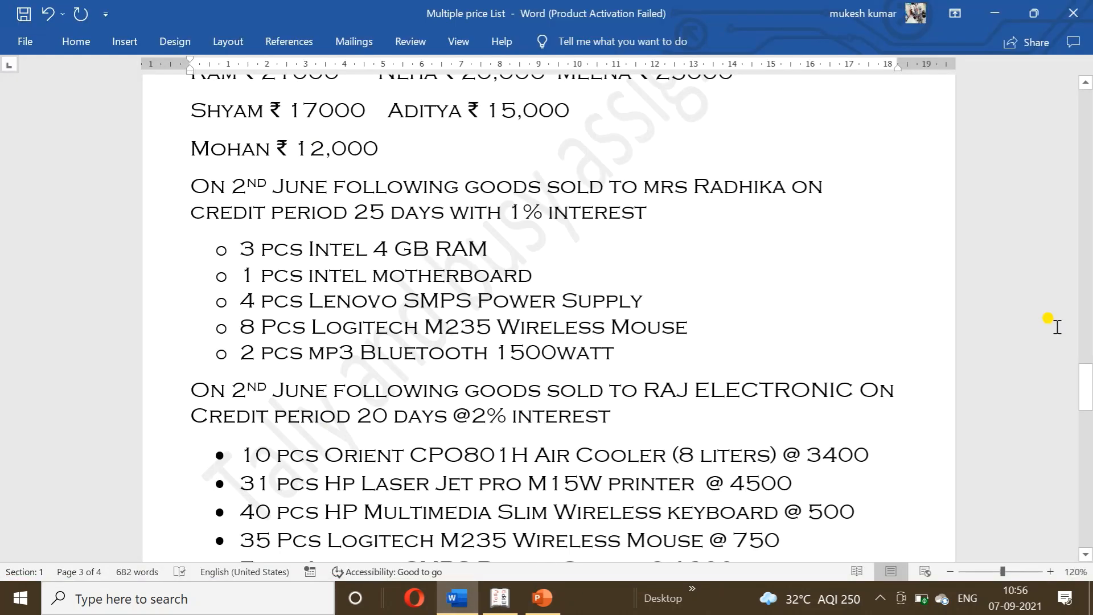
drag(1084, 373, 1086, 404)
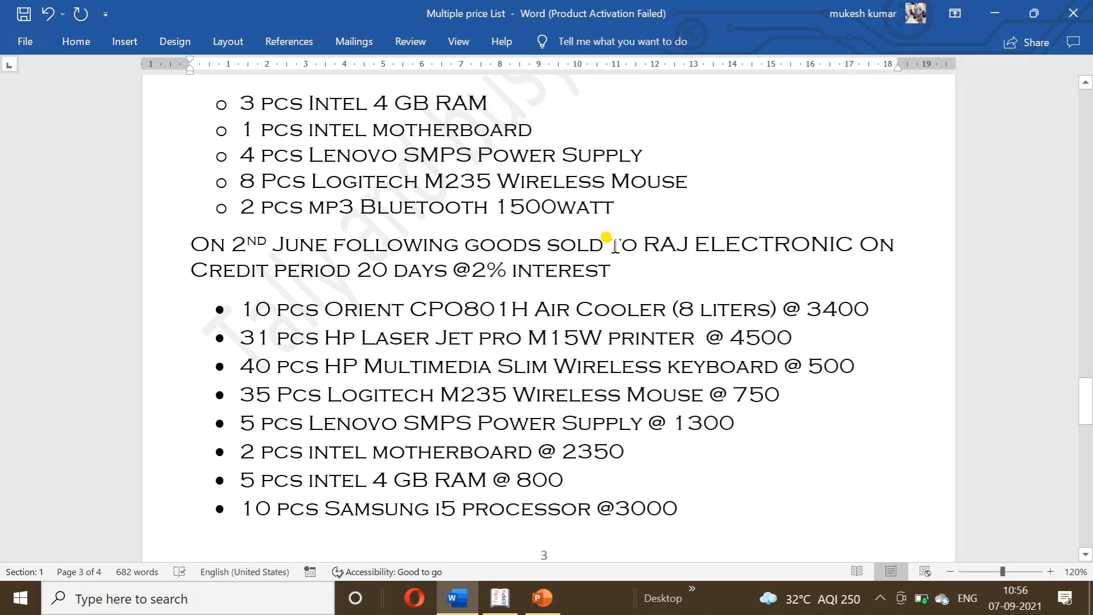
click(486, 604)
text(sale/200)
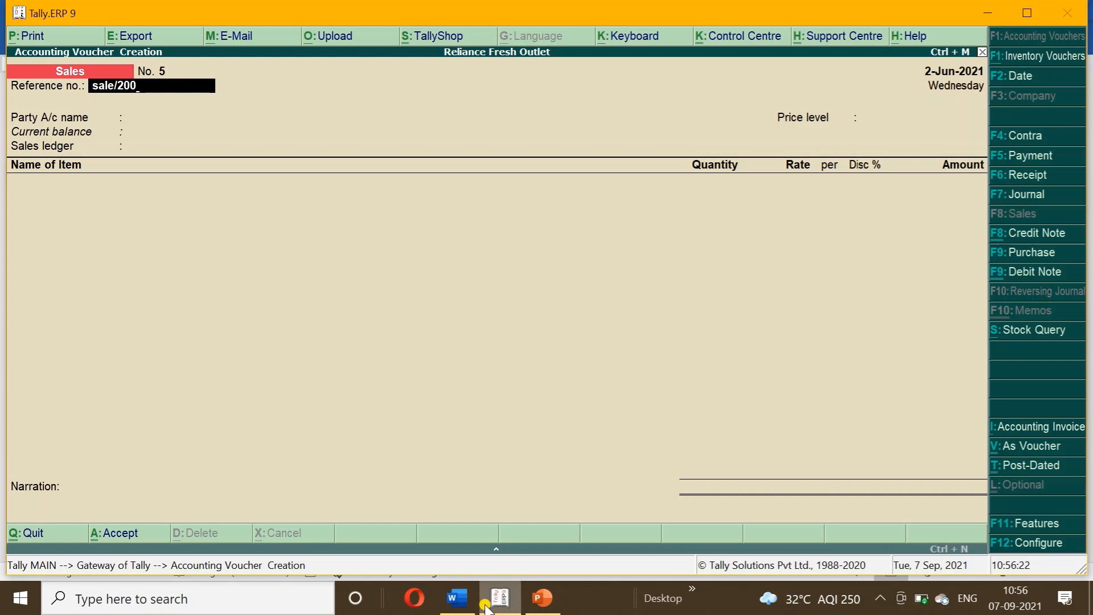
key(Return)
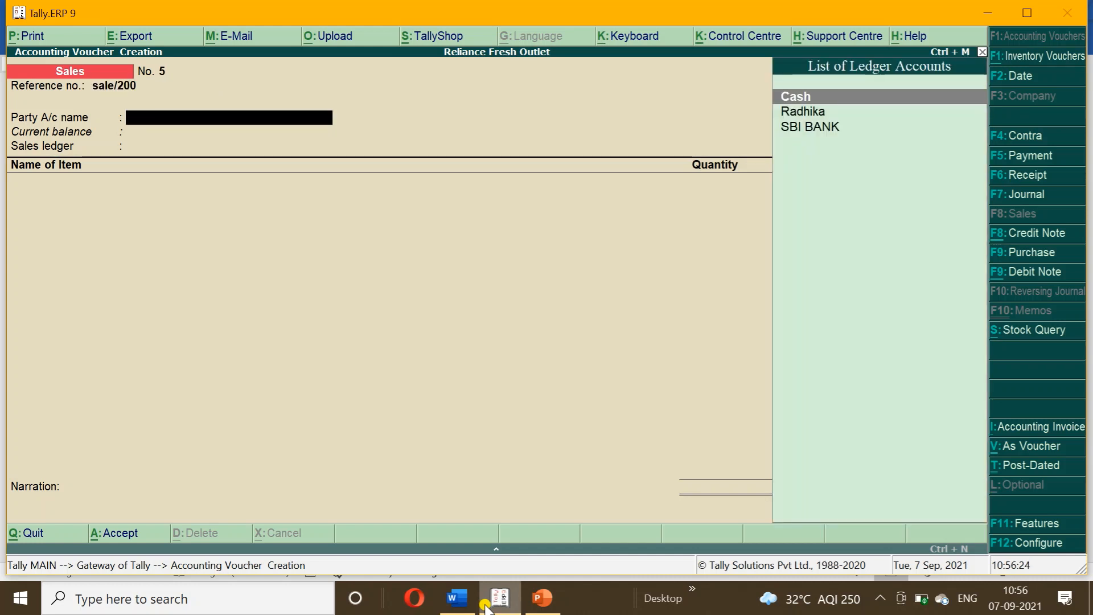
Create a party ledger named Raj Electronic under Sundry Debtors from within the sales voucher
key(alt+c)
text(R)
text(al)
text(j electronci)
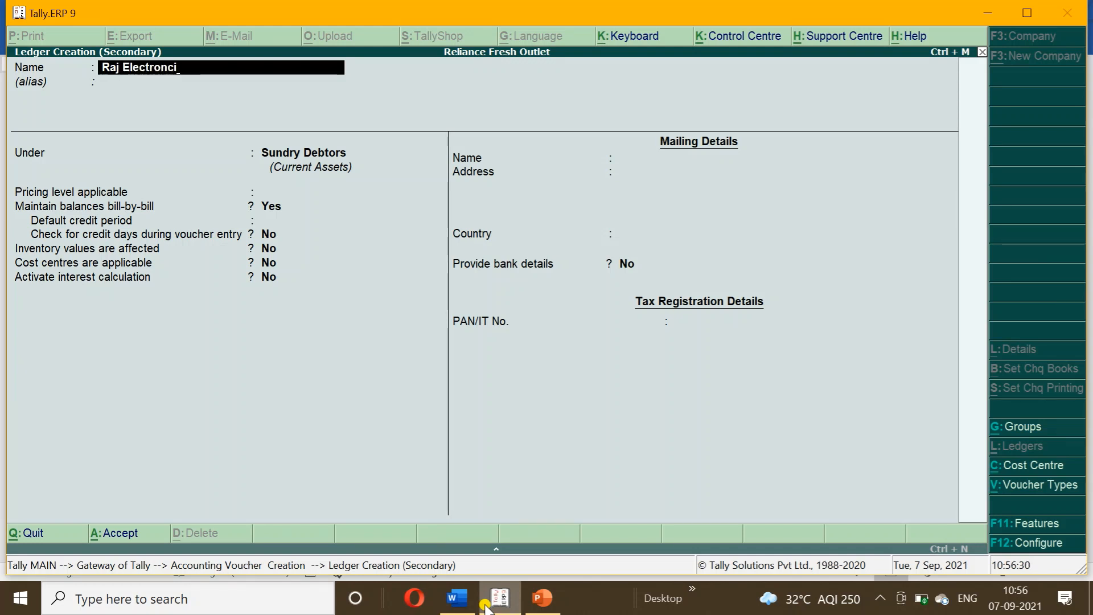
key(BackSpace)
key(BackSpace)
text(ic)
key(Return)
key(Return)
key(Return)
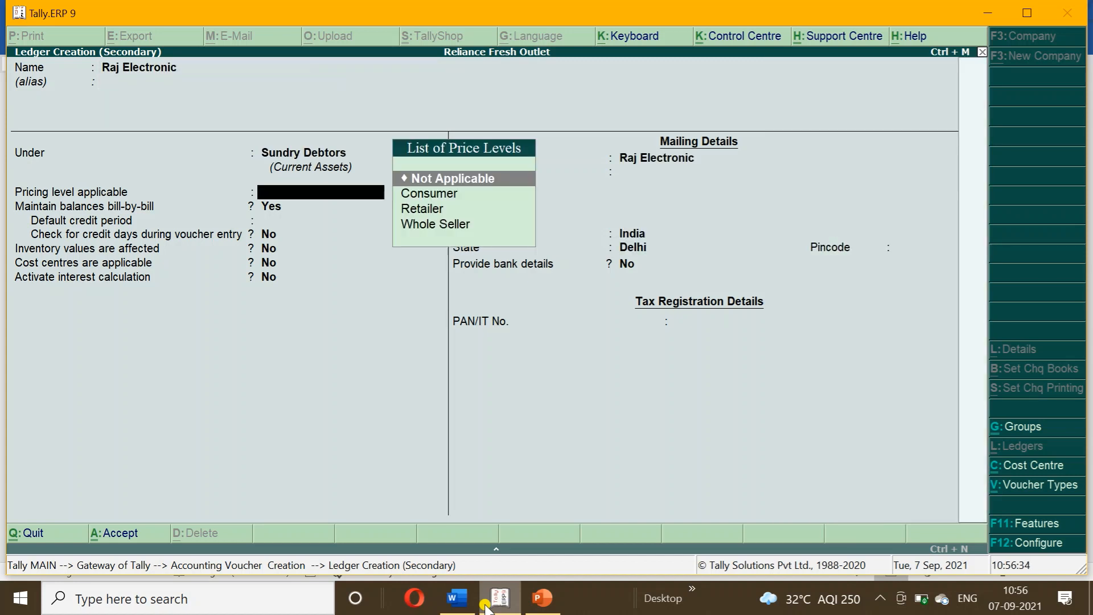
Give the Raj Electronic ledger the Retailer price level and the 20 Days credit period from Word, with credit days checked during voucher entry
key(Down)
key(Down)
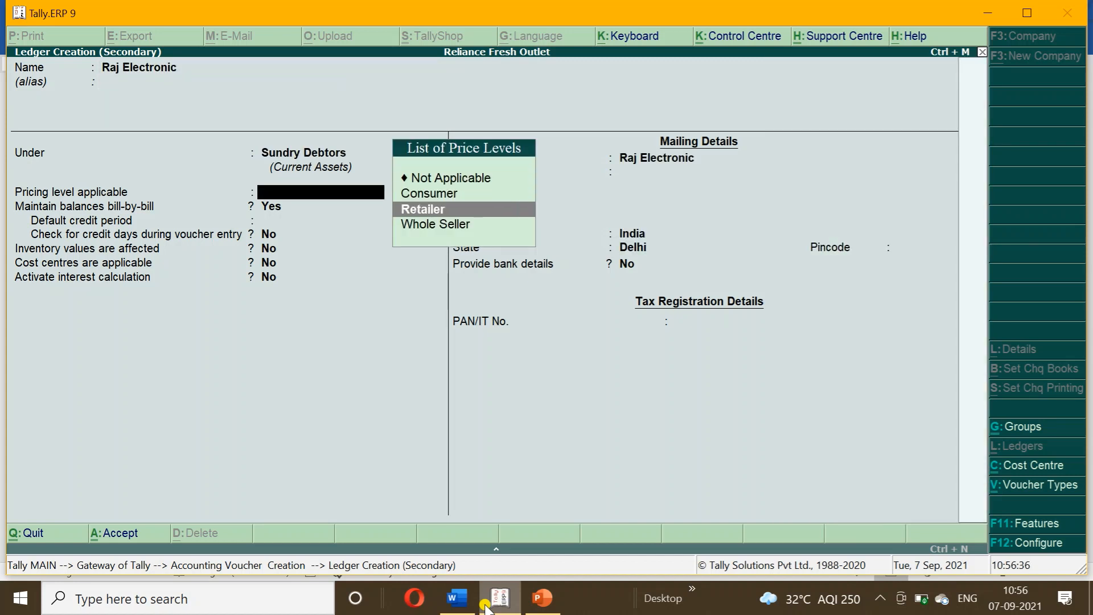
key(Return)
key(Return)
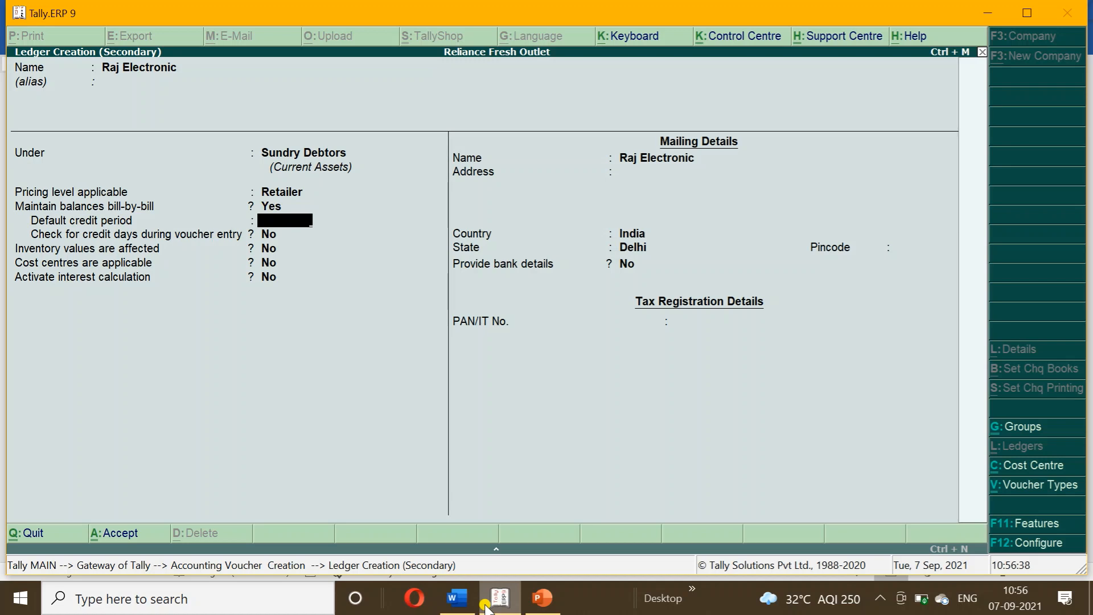
click(465, 605)
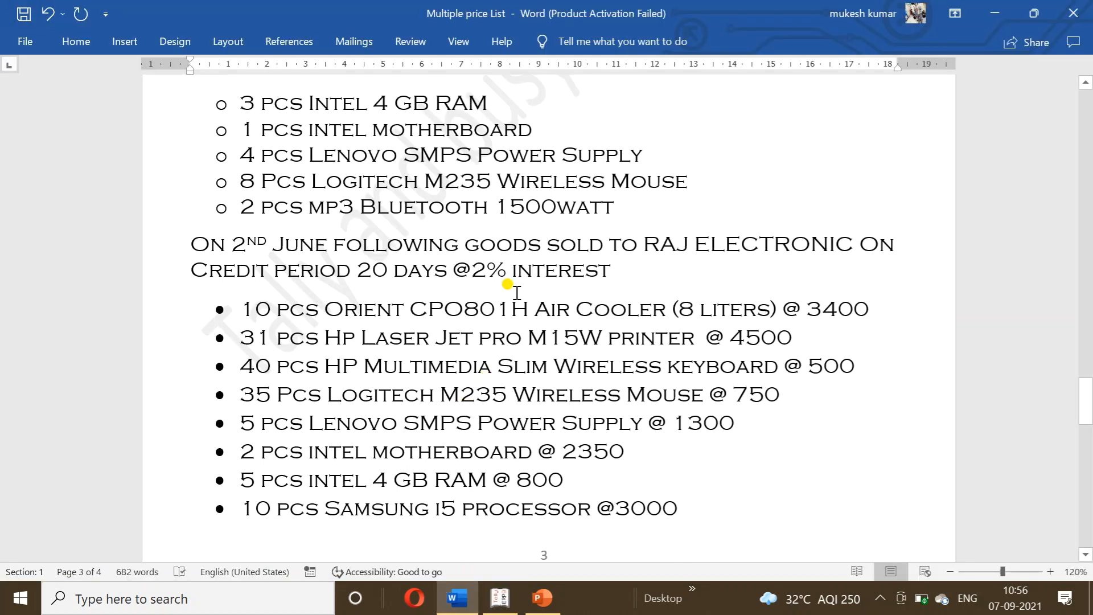
click(499, 598)
key(Return)
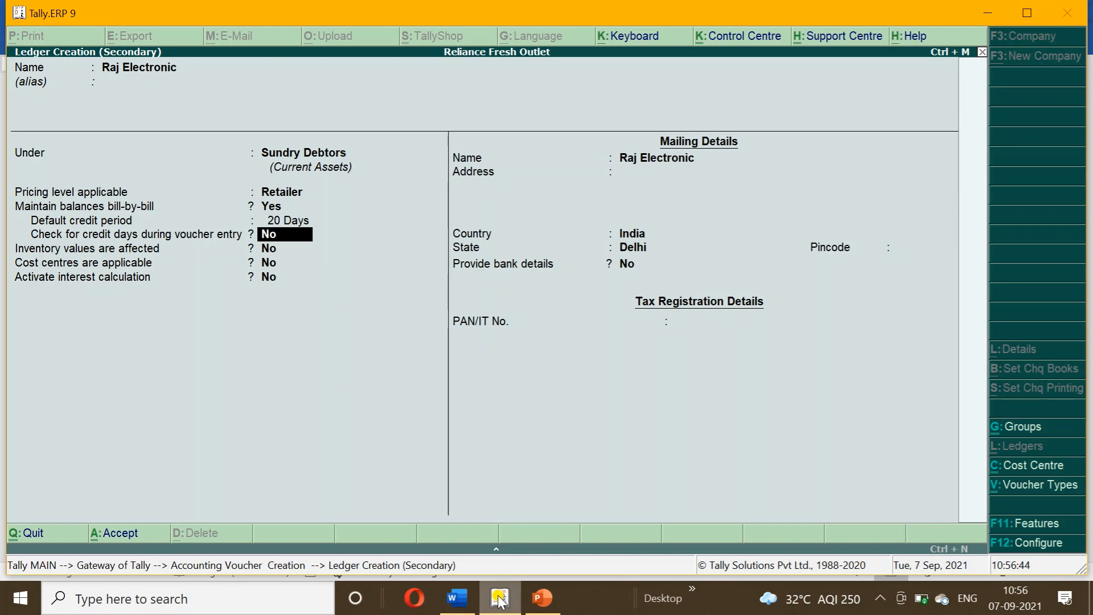
key(y)
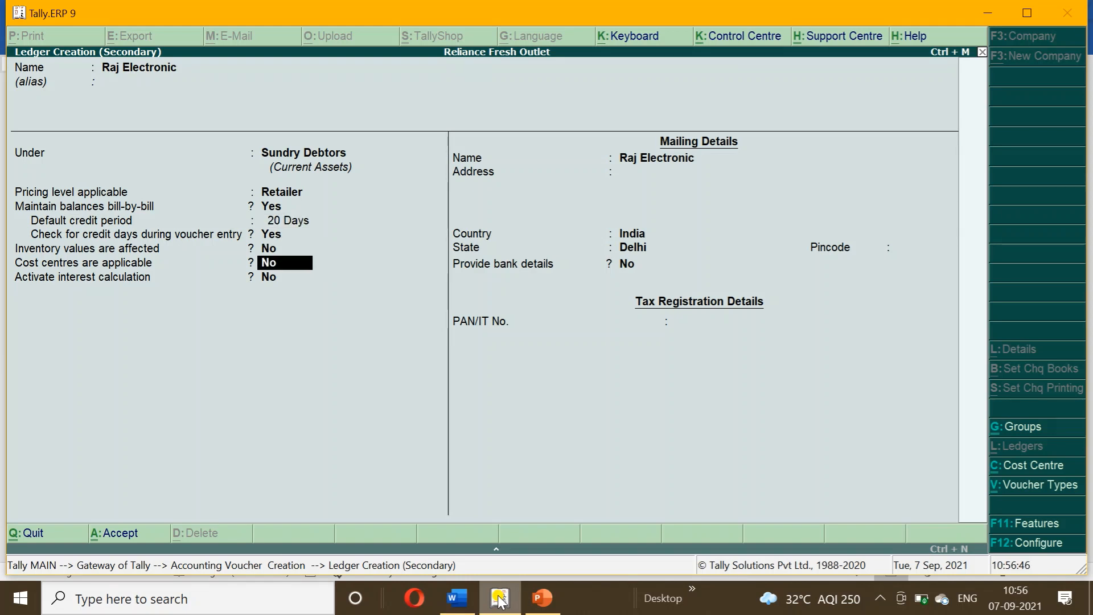
key(Return)
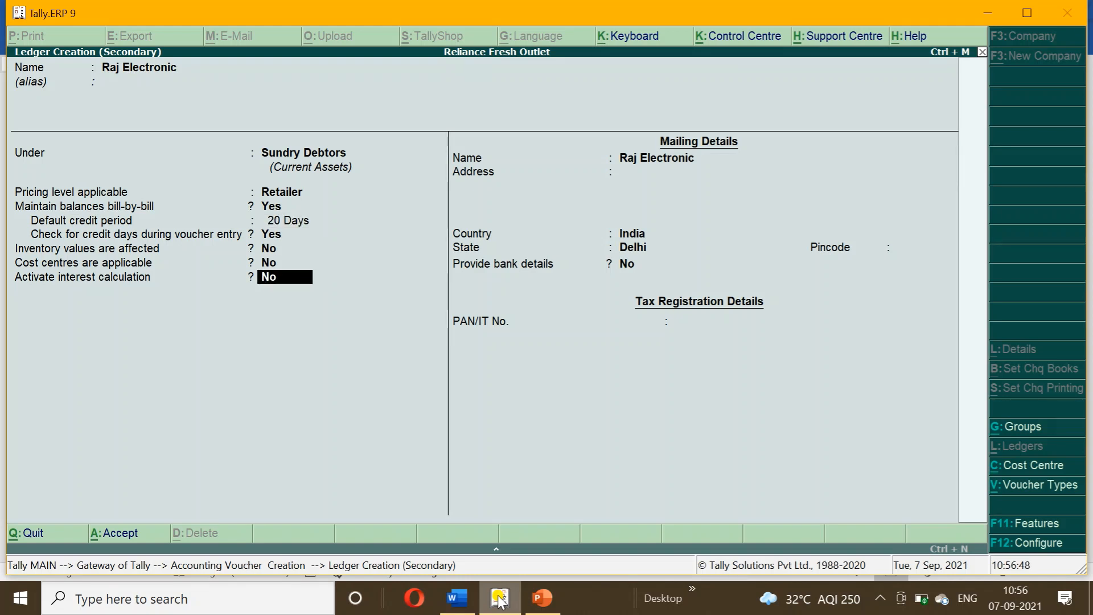
Activate transaction-by-transaction interest for Raj Electronic at the rate given in Word, 2% per 30-Day Month
key(y)
key(y)
key(Return)
key(Return)
key(Return)
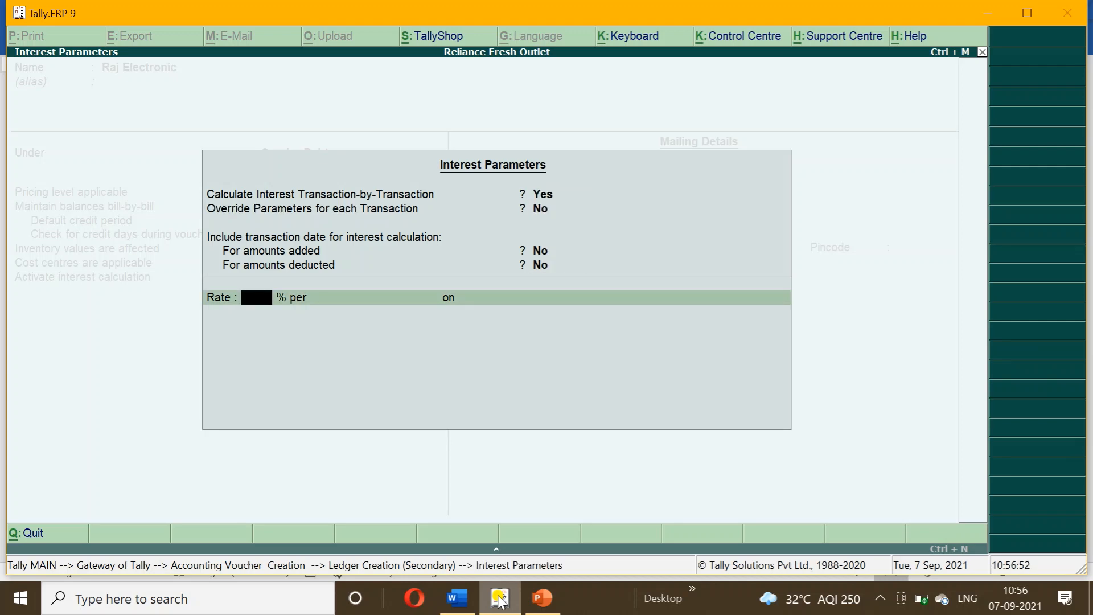
click(498, 599)
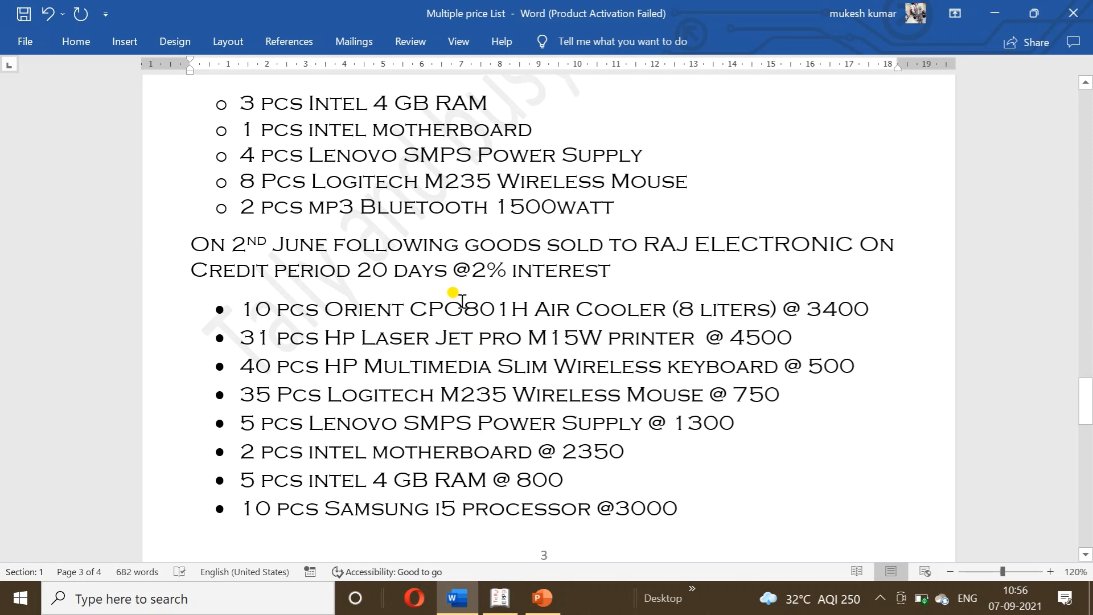
click(499, 600)
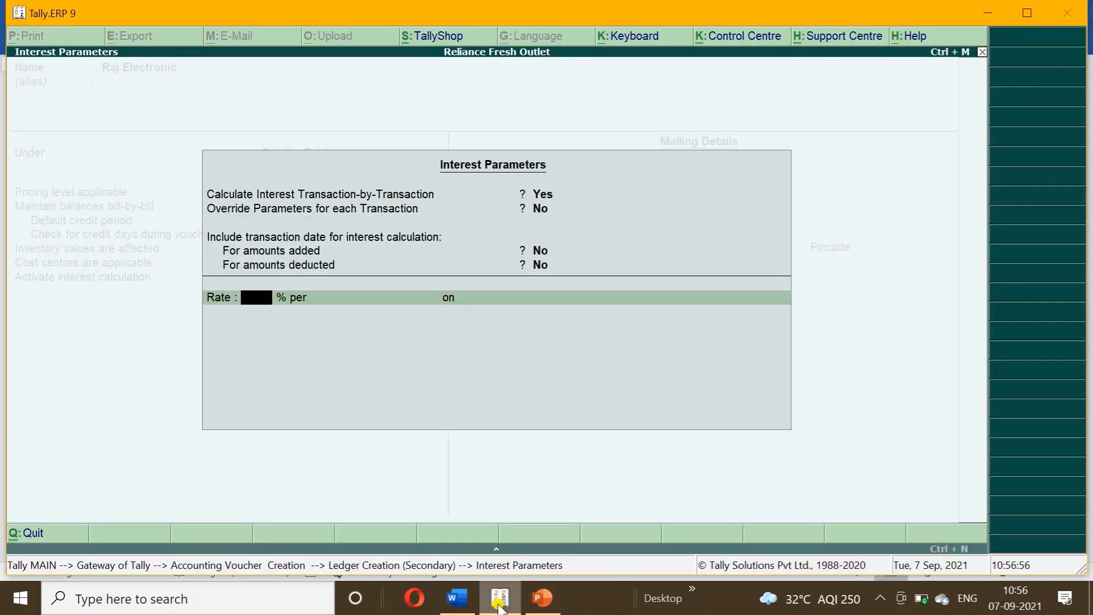
text(2)
key(Return)
key(Return)
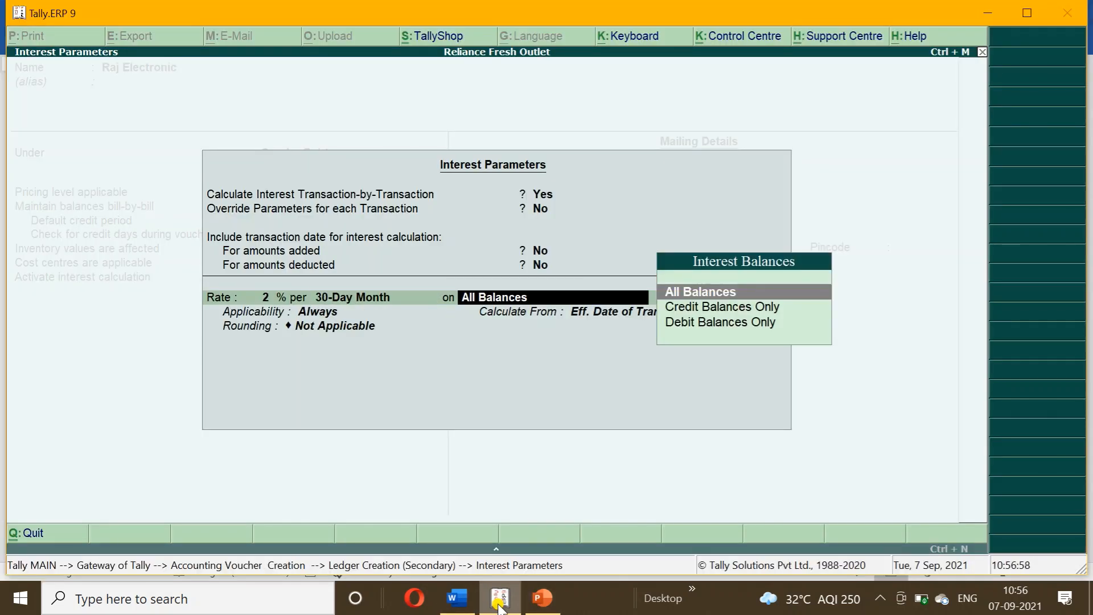
Apply the interest to Debit Balances Only with Past Due Date applicability and no rounding, and accept the interest parameters
key(Down)
key(Down)
key(Return)
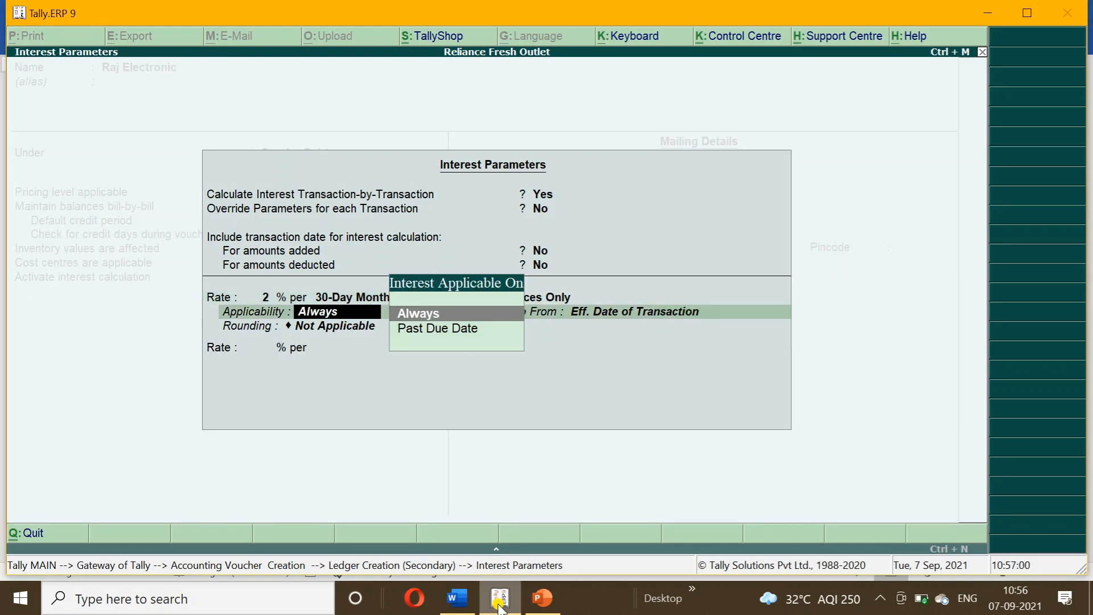
key(Down)
key(Return)
key(Return)
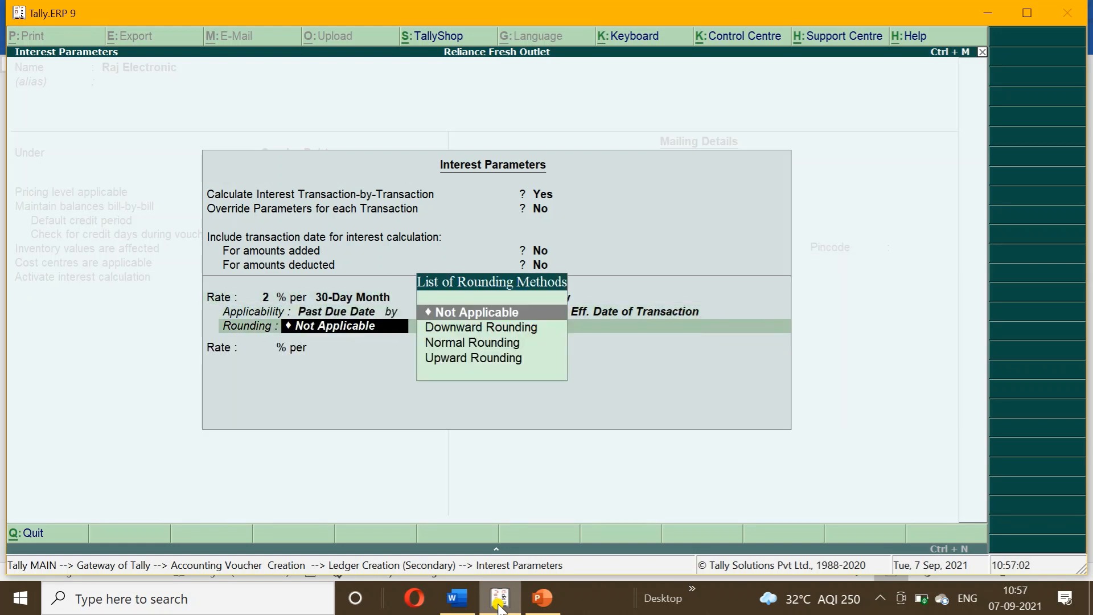
key(Return)
key(BackSpace)
key(BackSpace)
key(Up)
key(Return)
key(Return)
key(Return)
key(Return)
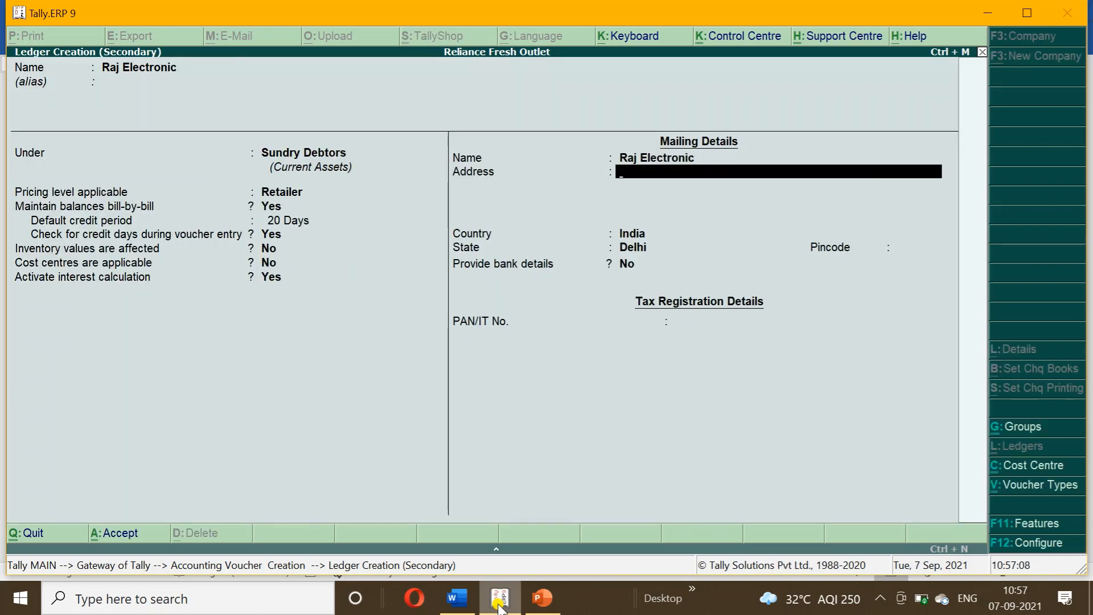
Save the Raj Electronic ledger and accept the party details, using Sales as the voucher's sales ledger
key(ctrl+a)
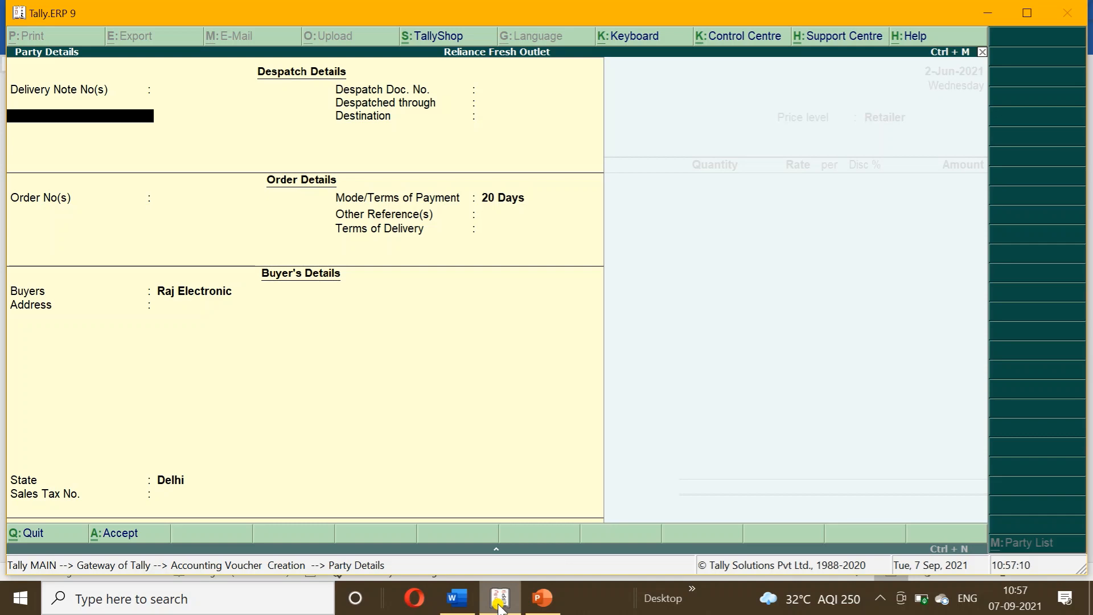
key(ctrl+a)
key(Return)
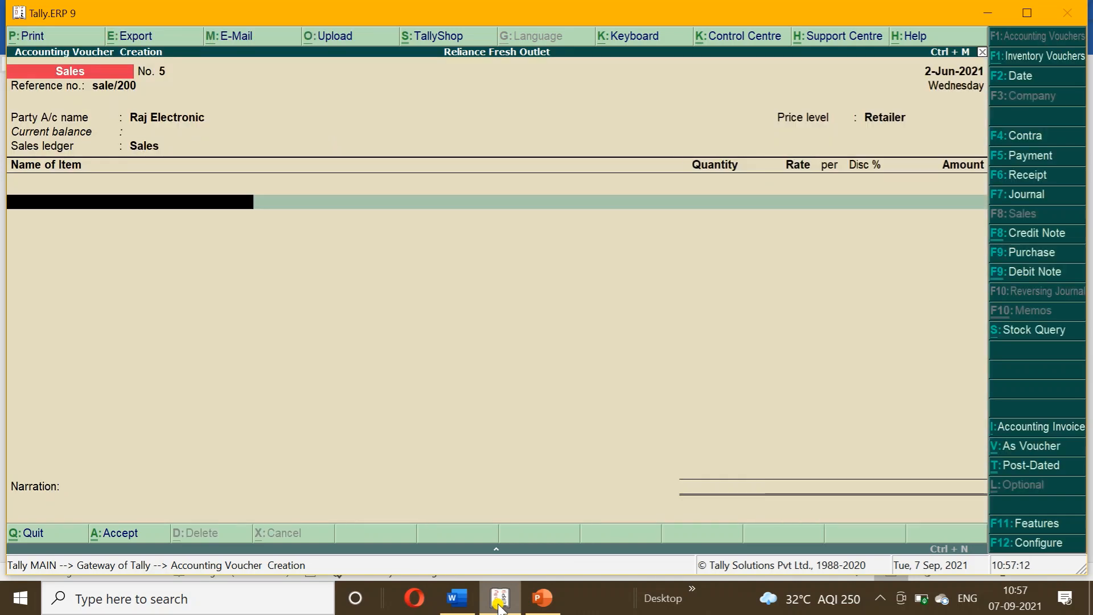
Add 10 pcs of Orient CPO801H Air Cooler (8 liters), as listed in Word, to the Raj Electronic sale with its default rate and discount
click(459, 599)
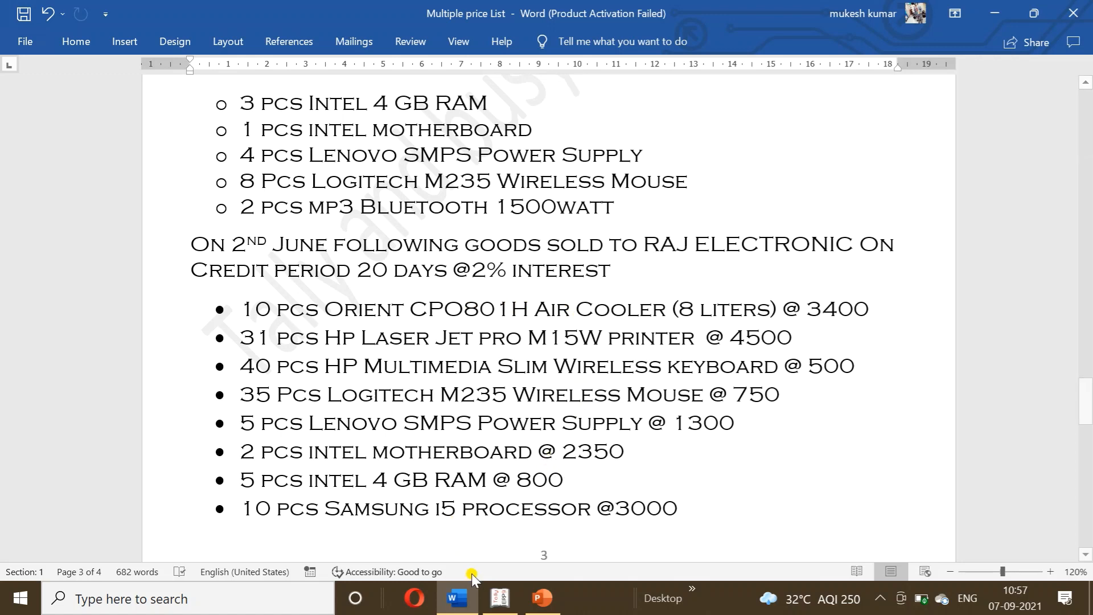
click(495, 598)
text(Co)
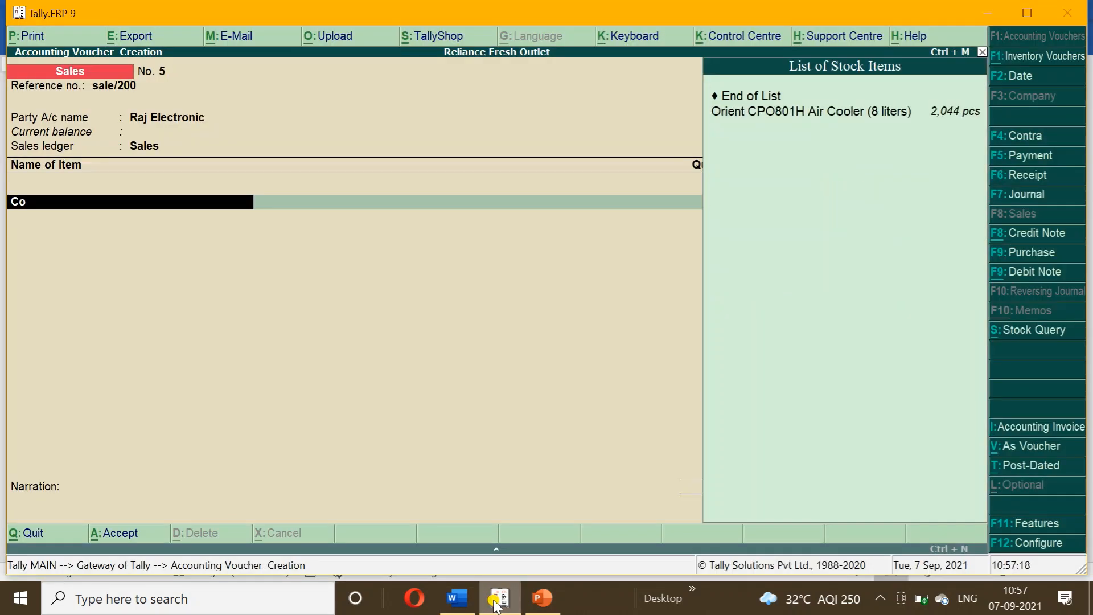
key(Down)
key(Return)
text(10)
key(Return)
key(Return)
key(Return)
key(Return)
key(Return)
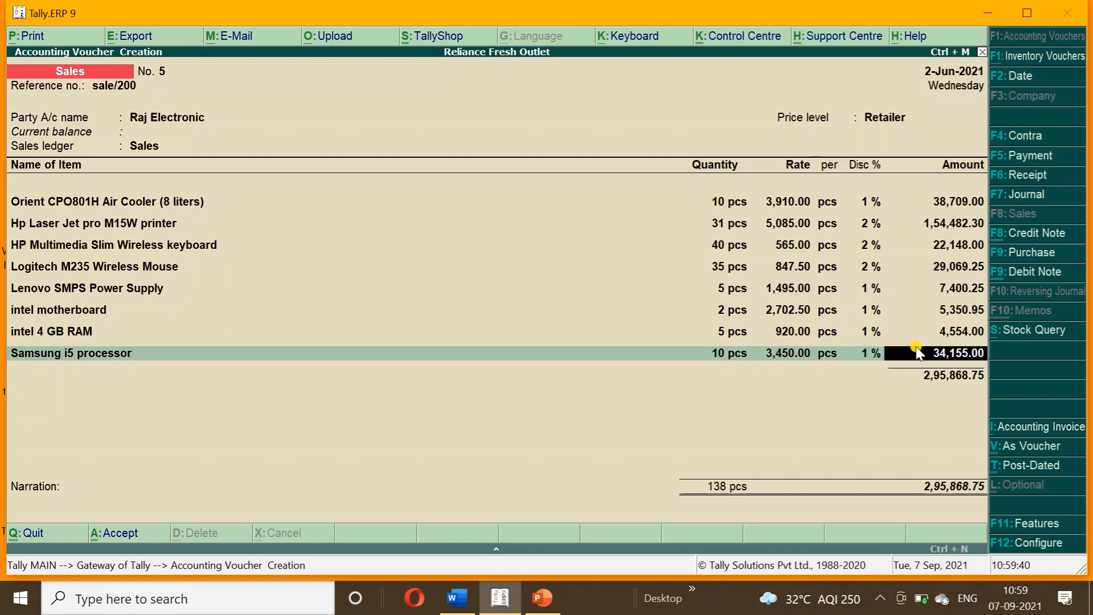
End the item list after the Samsung i5 processor line and save the Raj Electronic sales voucher without a narration
key(Return)
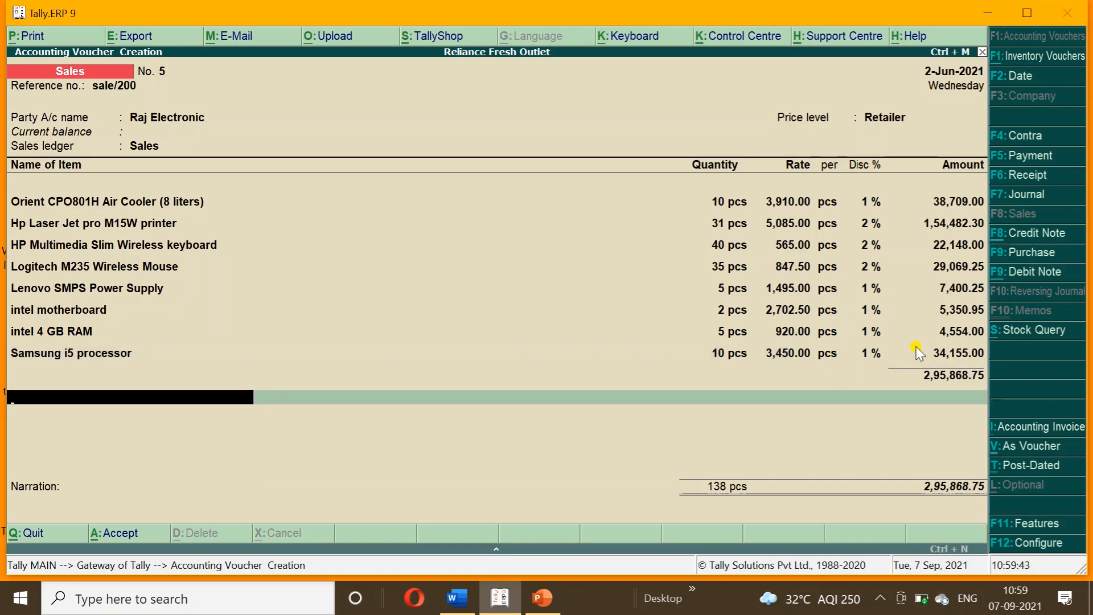
key(Return)
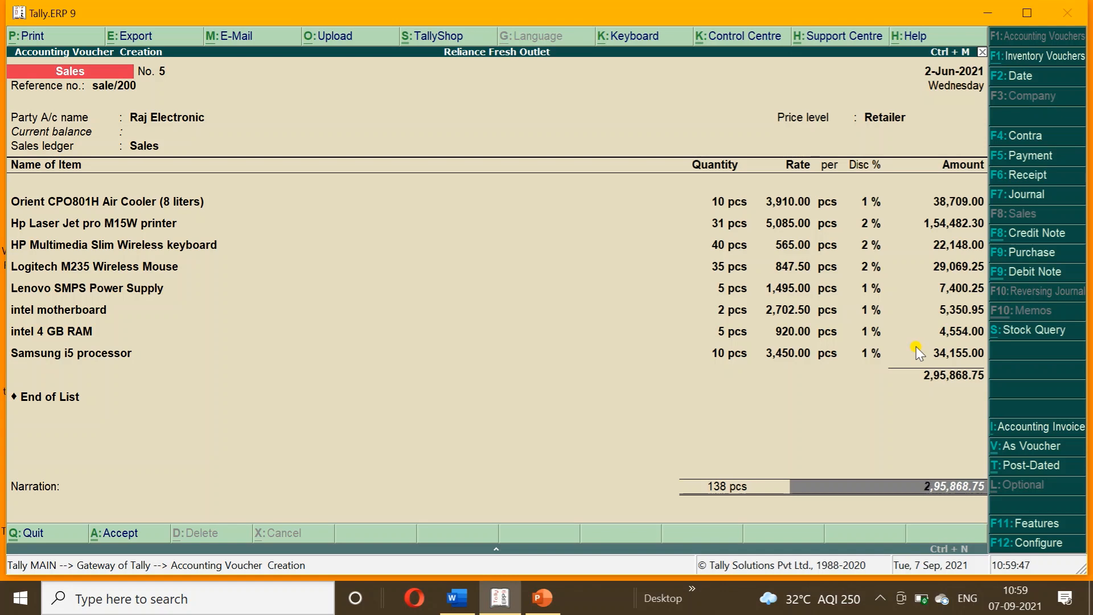
key(Return)
key(Return)
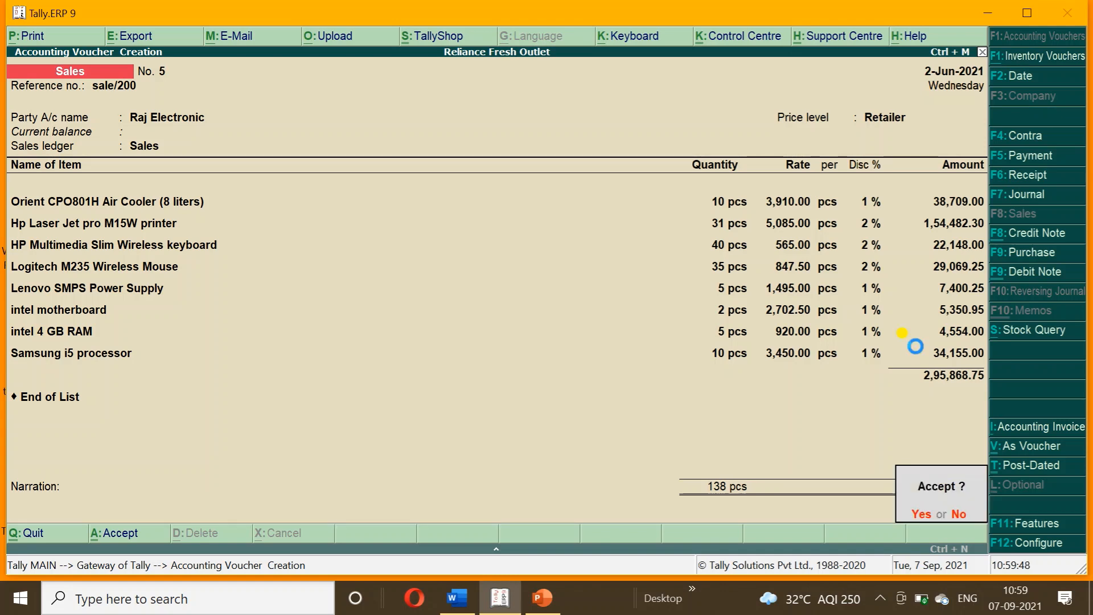
key(Return)
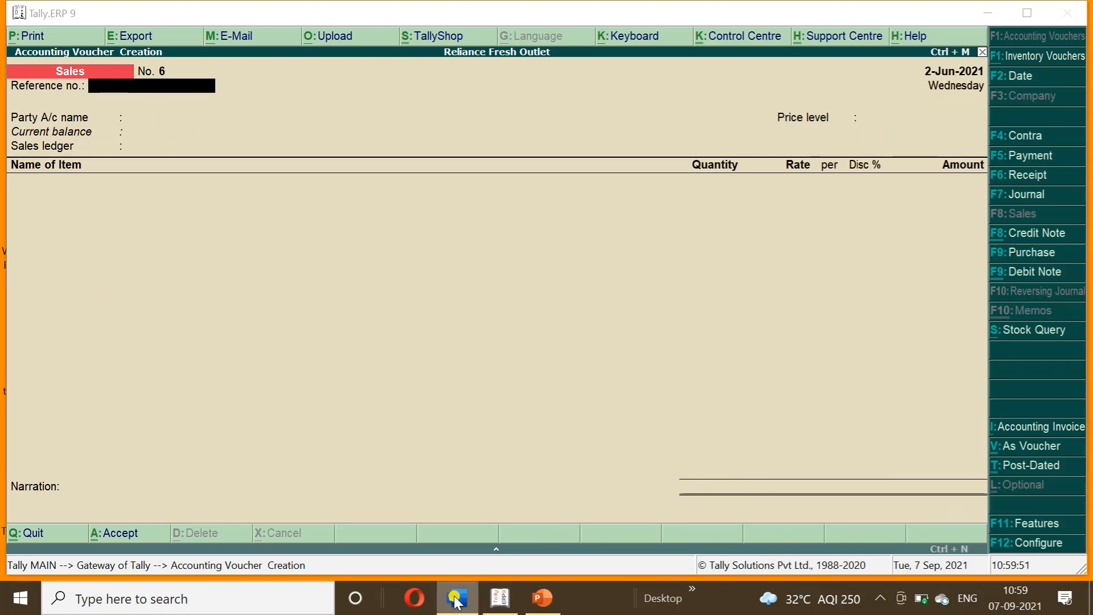
Check Word for the remaining Raj Electronic item, then return to Tally and open the Day Book for 2-Jun-2021
click(457, 598)
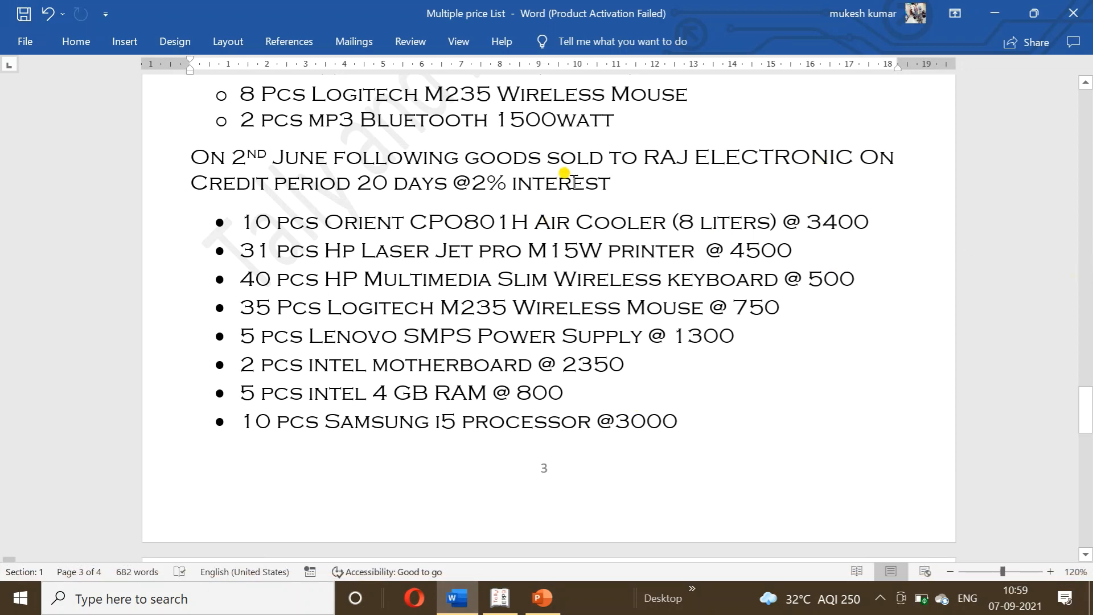
drag(1087, 391, 1088, 431)
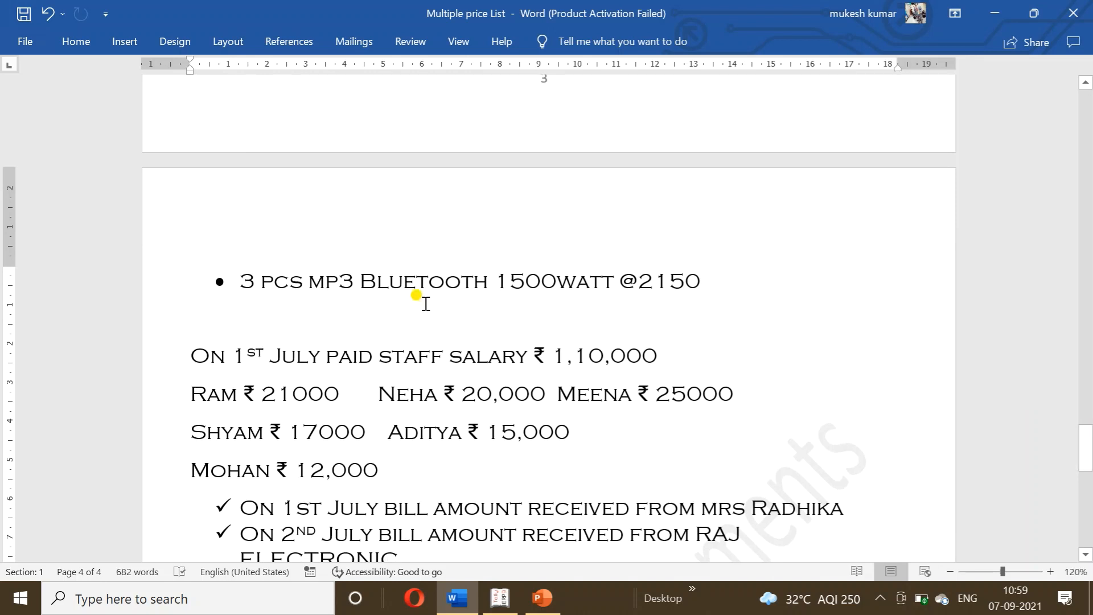
click(470, 587)
key(Escape)
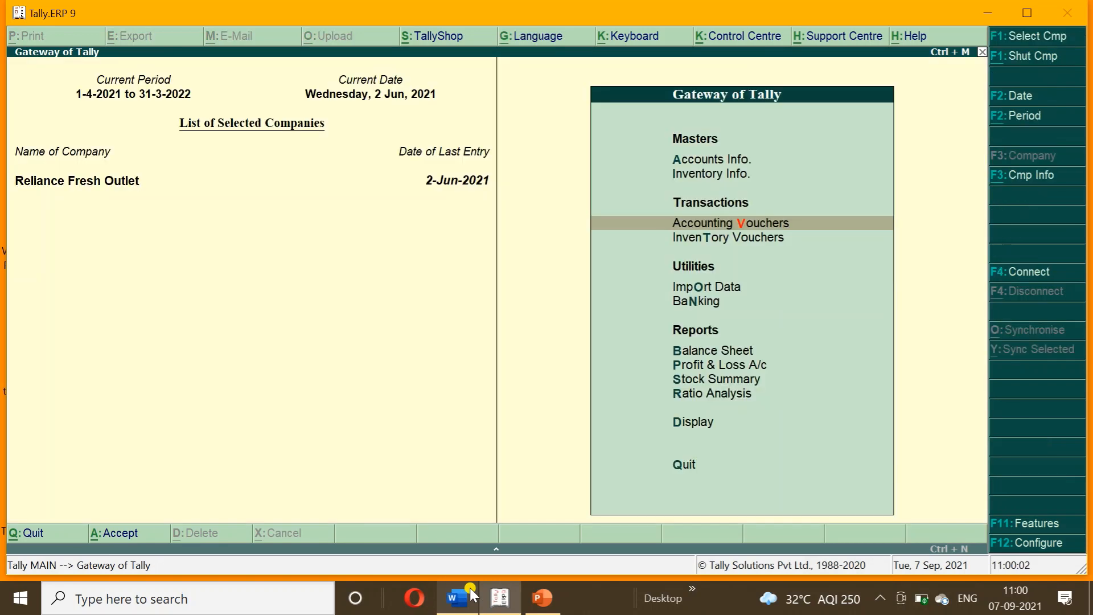
key(Escape)
key(Escape)
key(d)
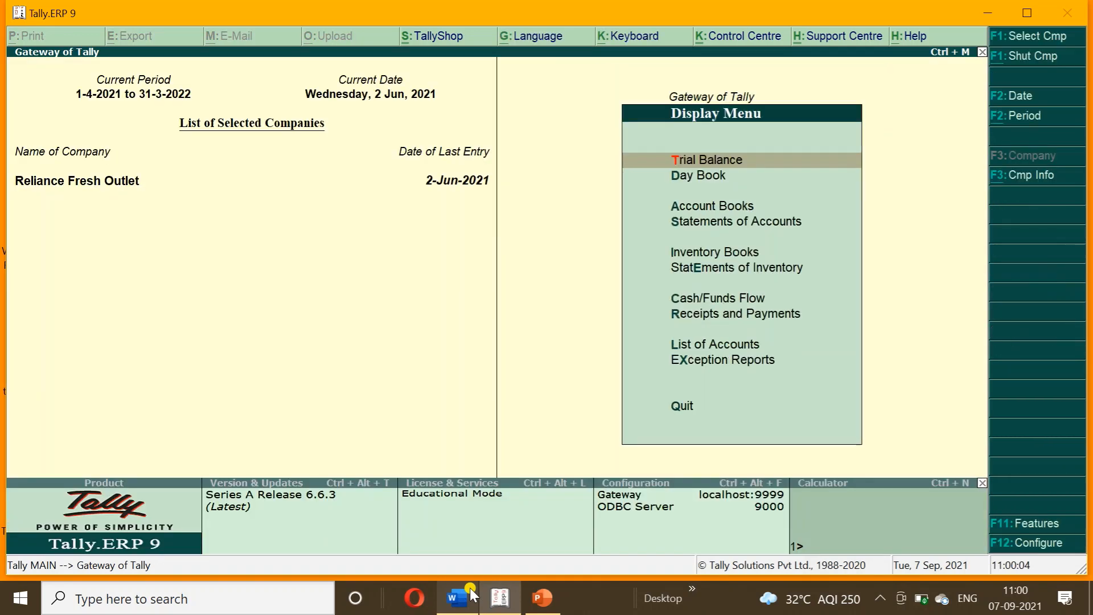
key(y)
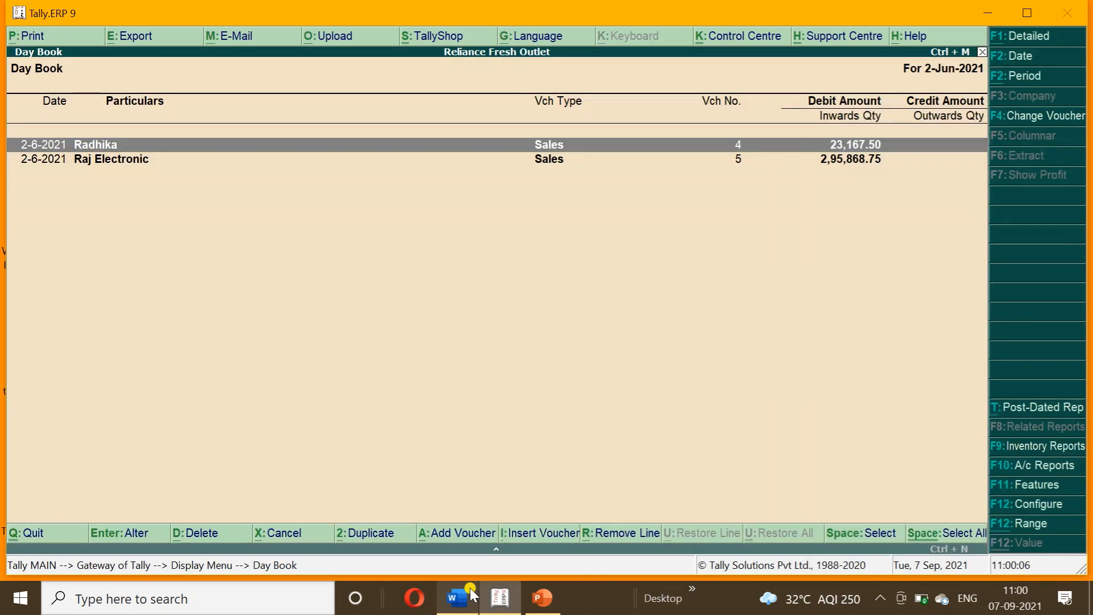
Open the Raj Electronic sales voucher for alteration, keep its reference, party details and sales ledger, and go to the first empty item line
key(Down)
key(Return)
key(Return)
key(Return)
key(Return)
key(Return)
key(Return)
key(Return)
key(Return)
key(Return)
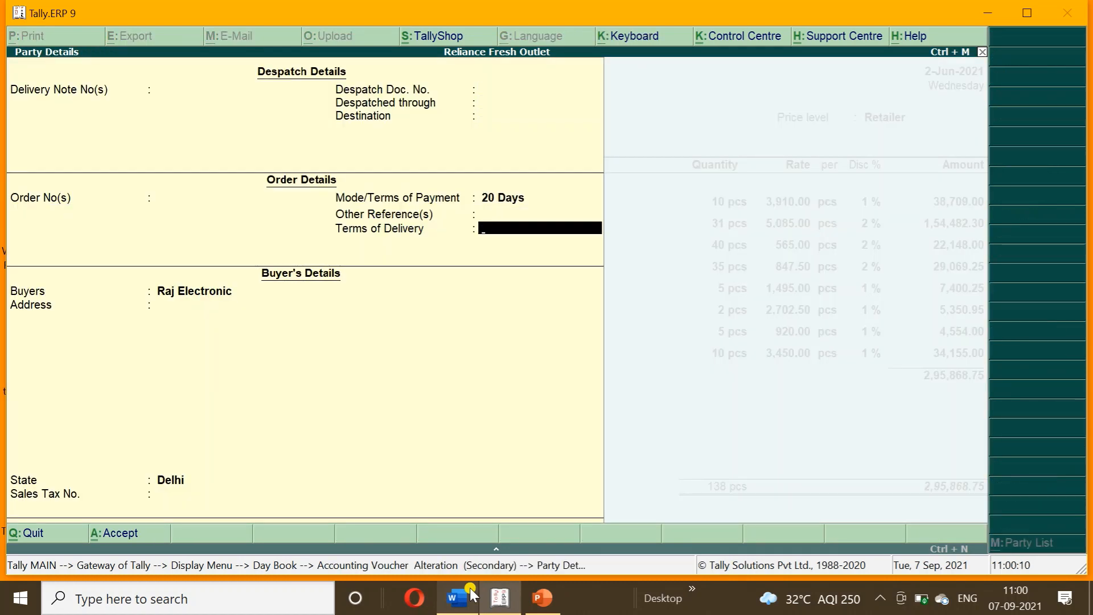
key(Return)
key(Return)
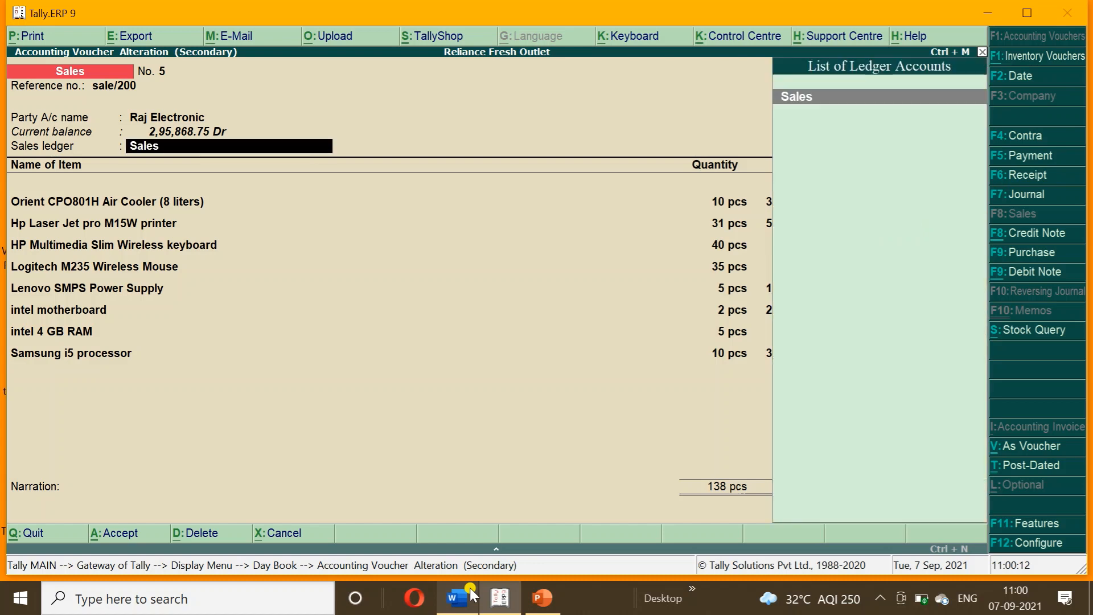
key(Return)
key(Down)
key(Down)
key(Down)
key(Down)
key(Down)
key(Down)
key(Down)
key(Down)
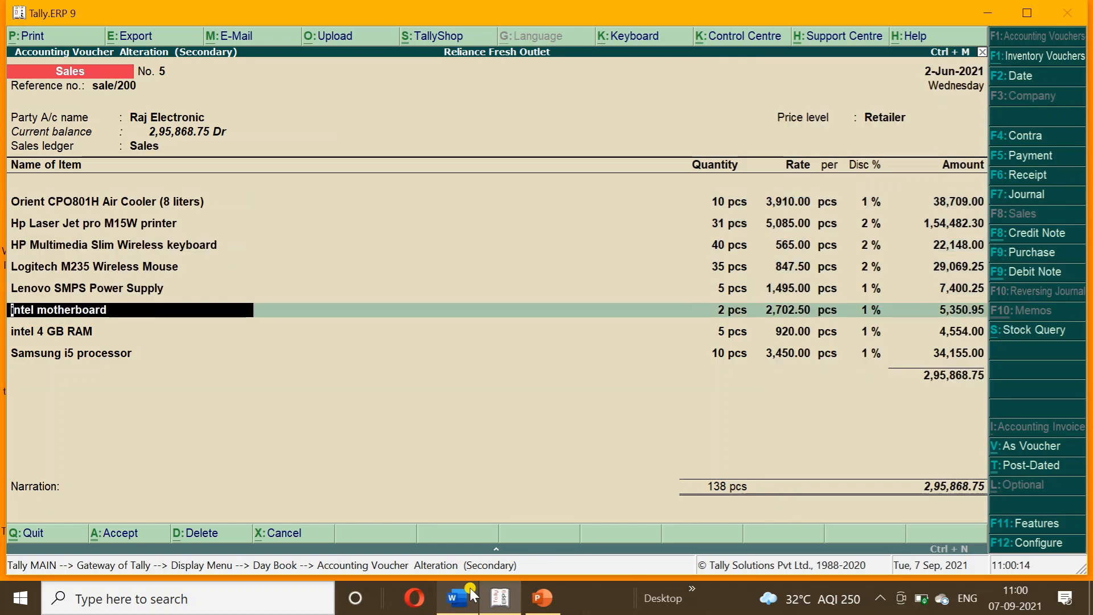
text(B)
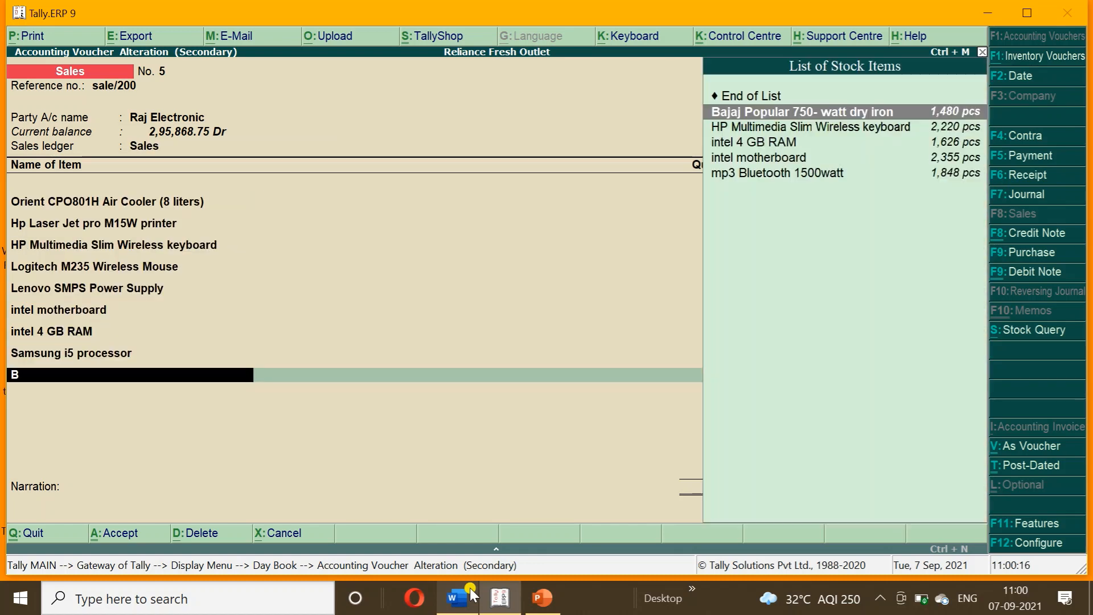
key(Down)
key(Down)
key(Down)
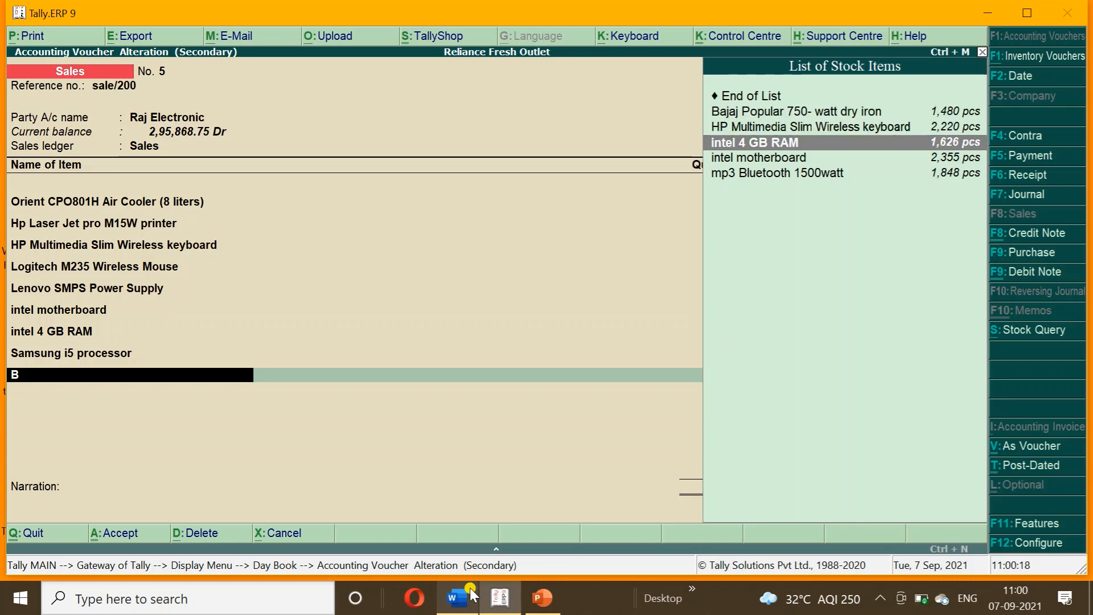
key(Return)
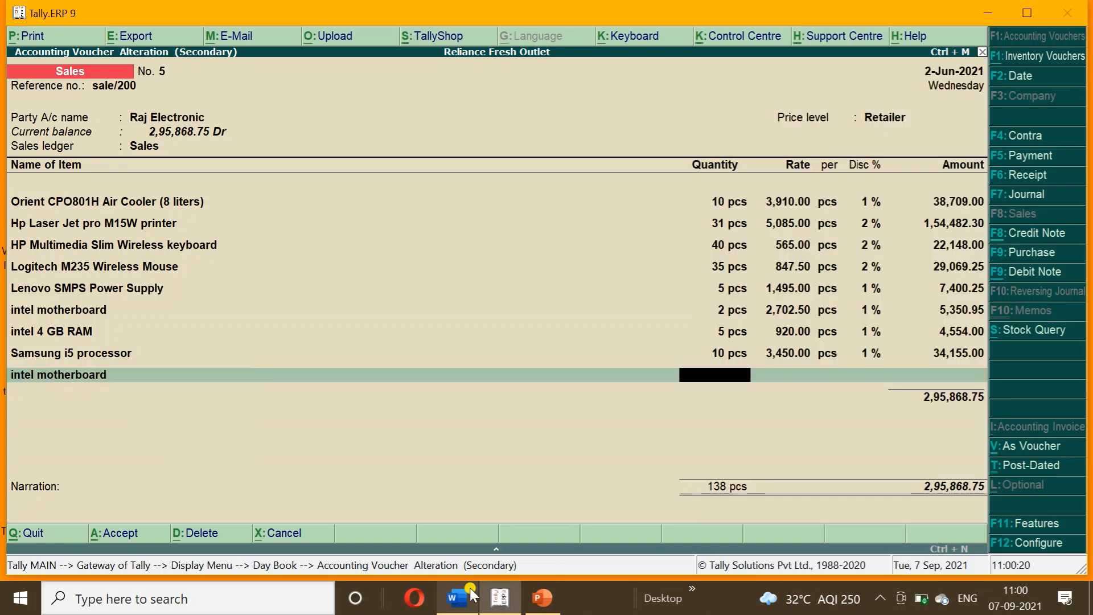
key(BackSpace)
Add 3 pcs of mp3 Bluetooth 1500watt, as listed in Word, to the voucher with its default rate and discount
text(blu)
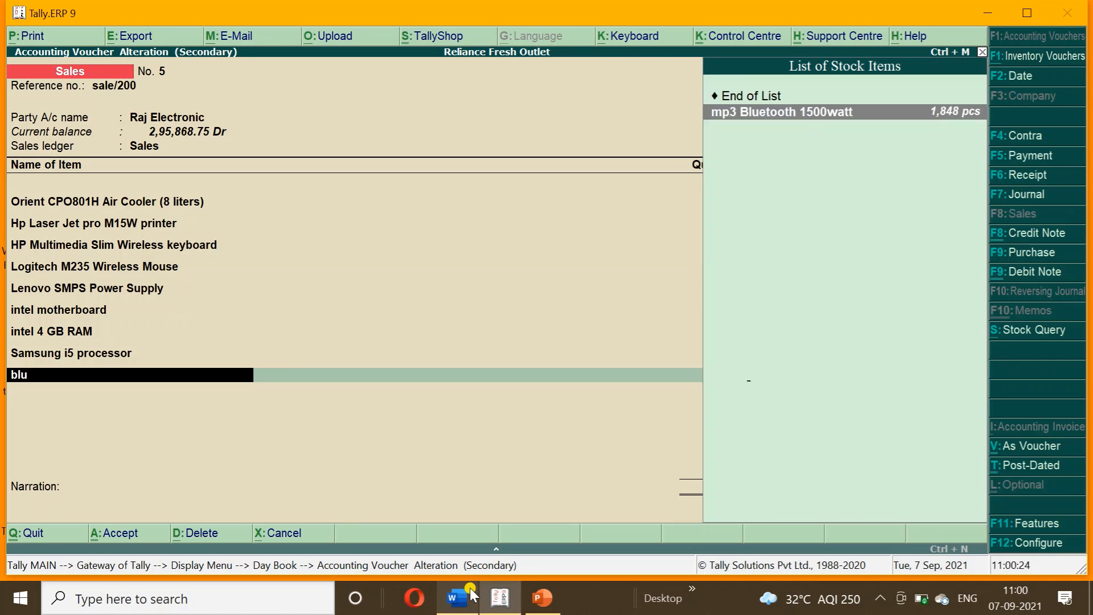
key(Return)
click(469, 587)
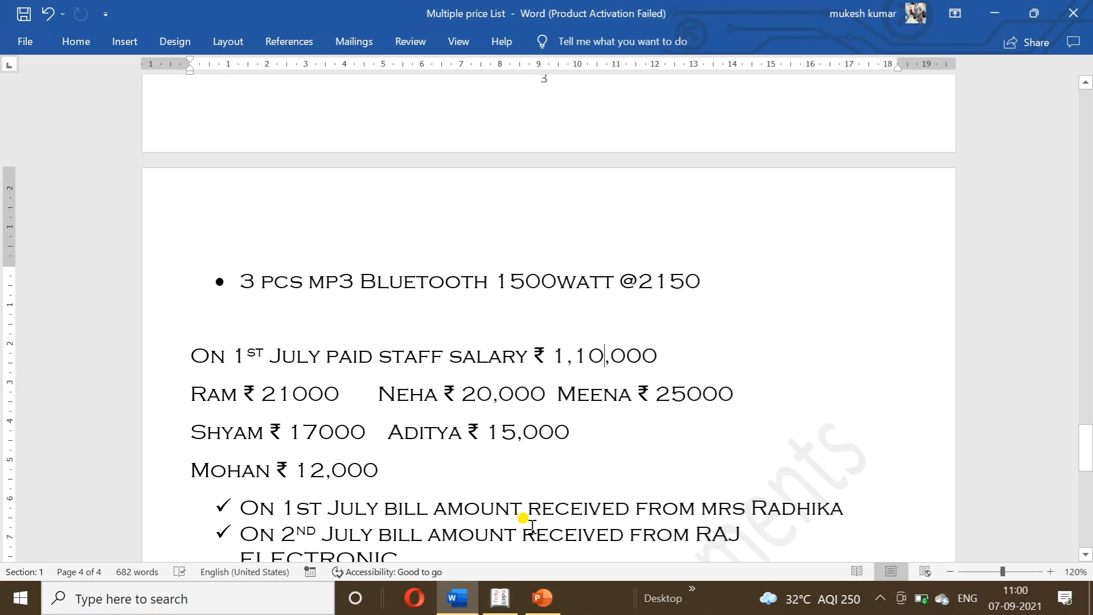
click(501, 603)
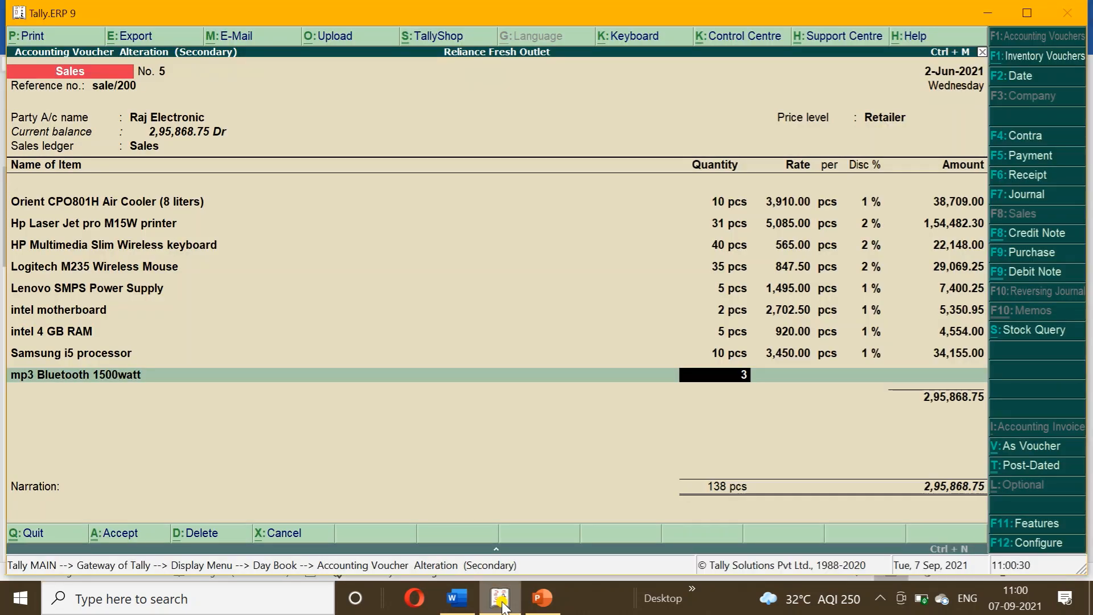
text(3)
key(Return)
key(Return)
key(Return)
key(Return)
key(Return)
End the item list and accept the altered Raj Electronic sales voucher
key(Return)
key(Return)
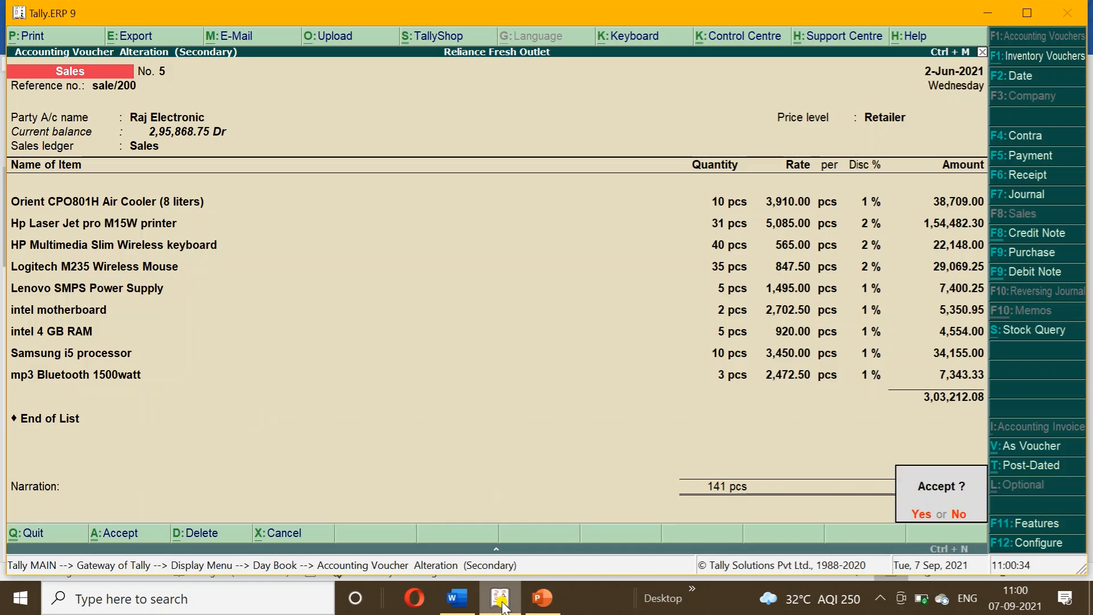
key(Return)
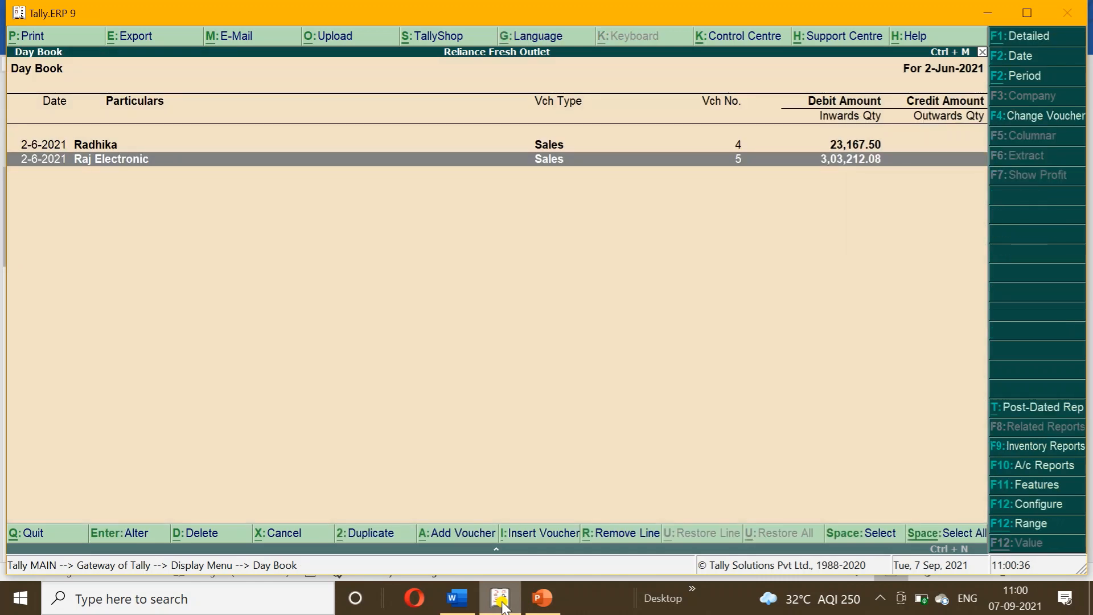
Leave the Day Book and start a new Payment voucher in Accounting Vouchers
key(Escape)
key(Escape)
key(Up)
key(Up)
key(Up)
key(Up)
key(Up)
key(Up)
key(Up)
key(Up)
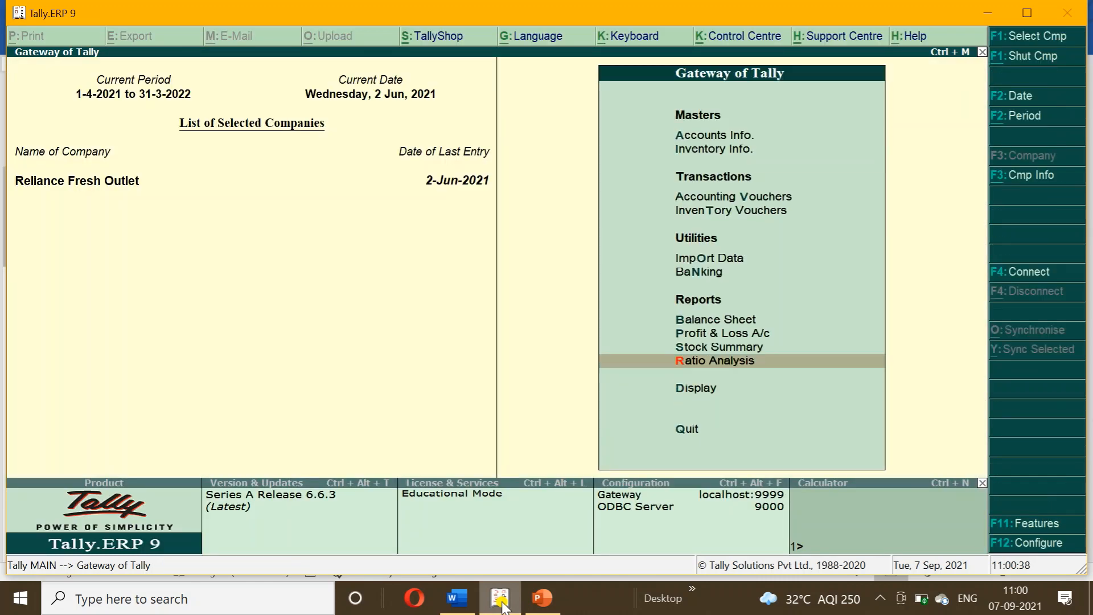
key(Return)
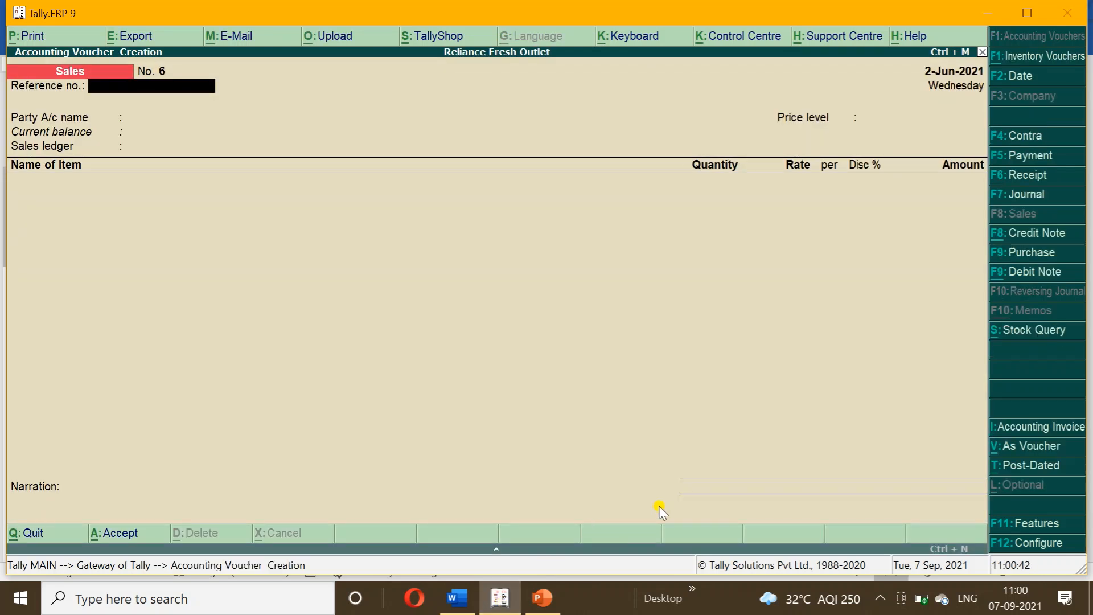
click(1016, 162)
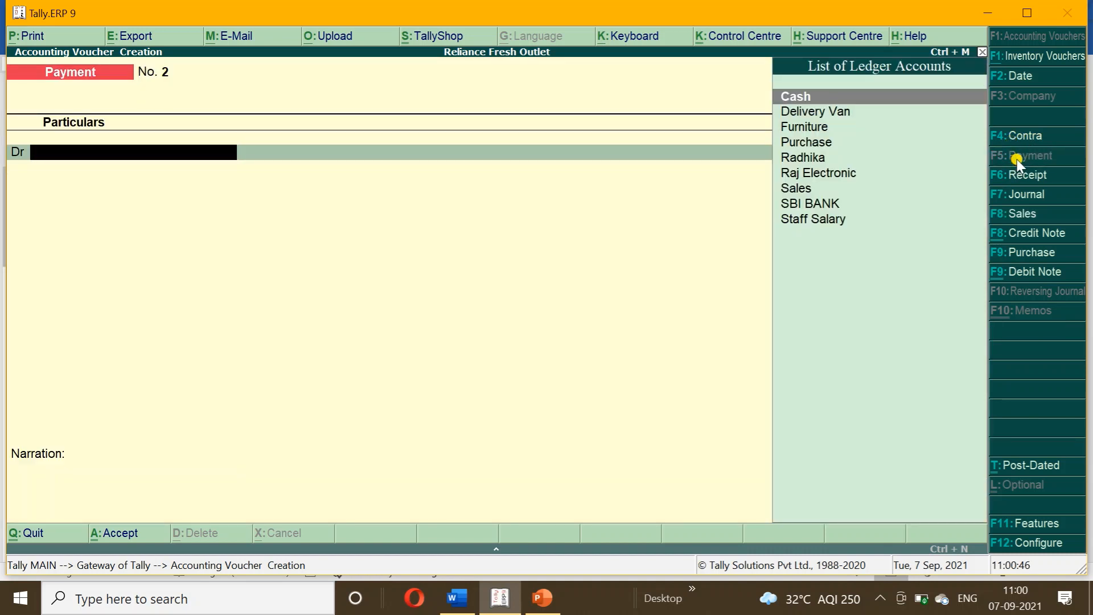
Debit the Staff Salary ledger with the salary amount given in Word, 1,10,000
text(S)
key(Down)
key(Down)
key(Down)
key(Down)
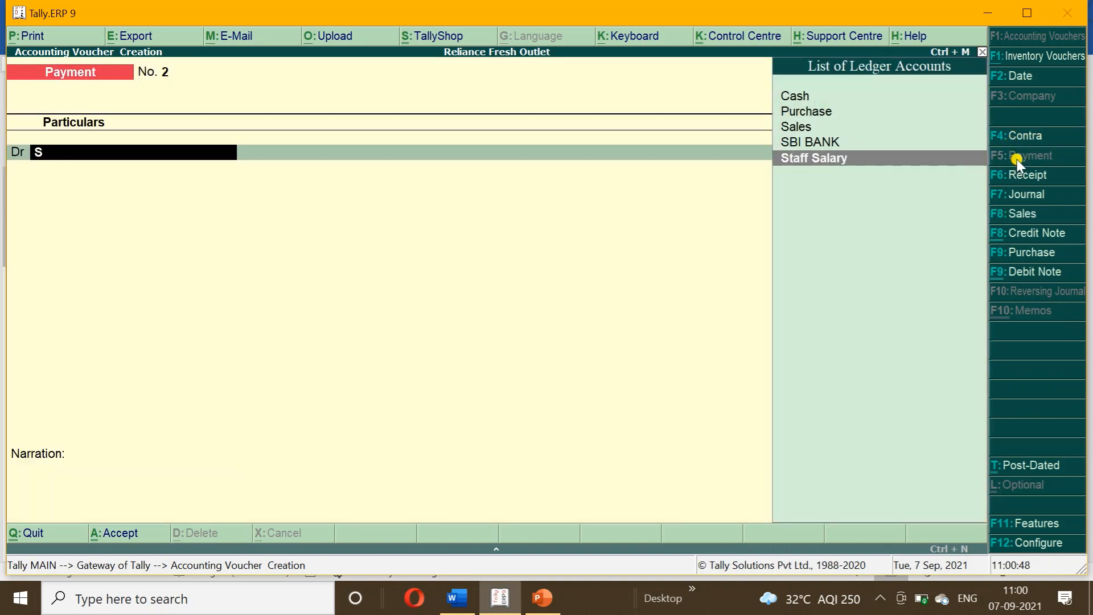
key(Return)
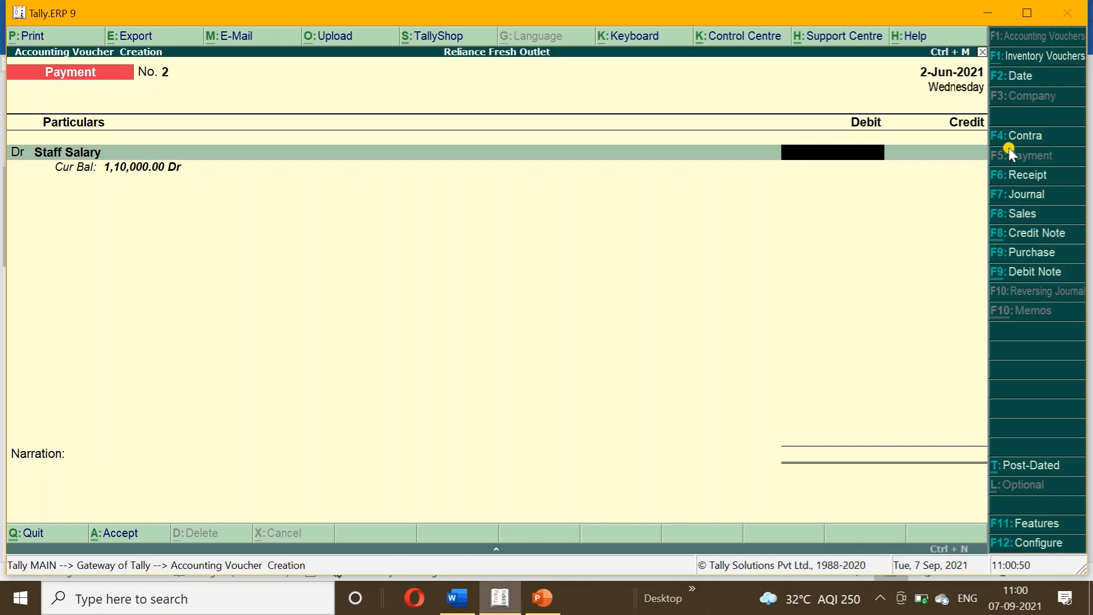
click(457, 598)
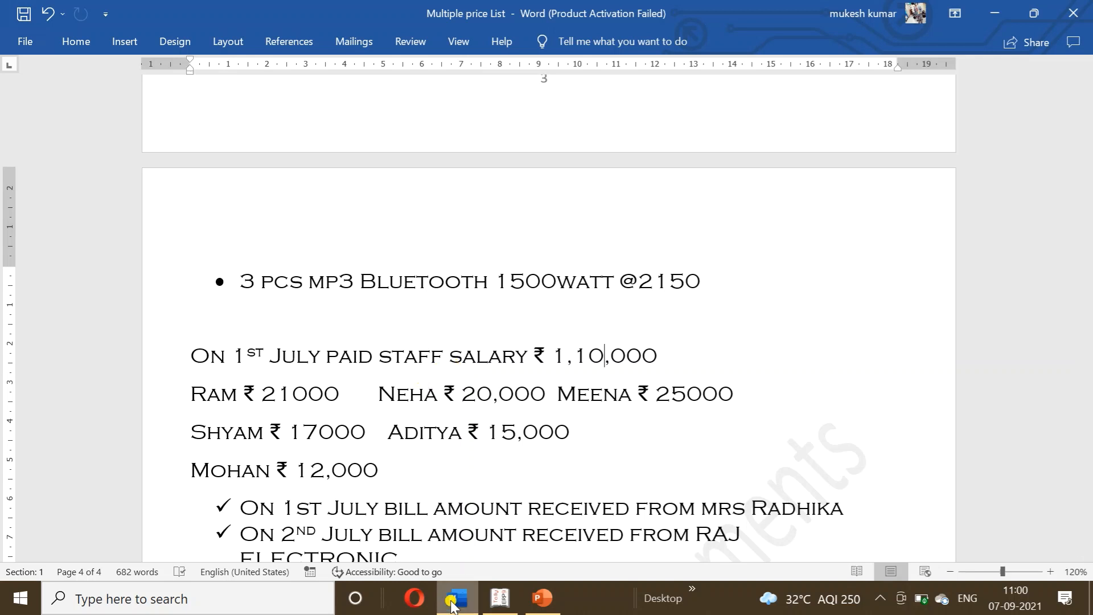
click(499, 605)
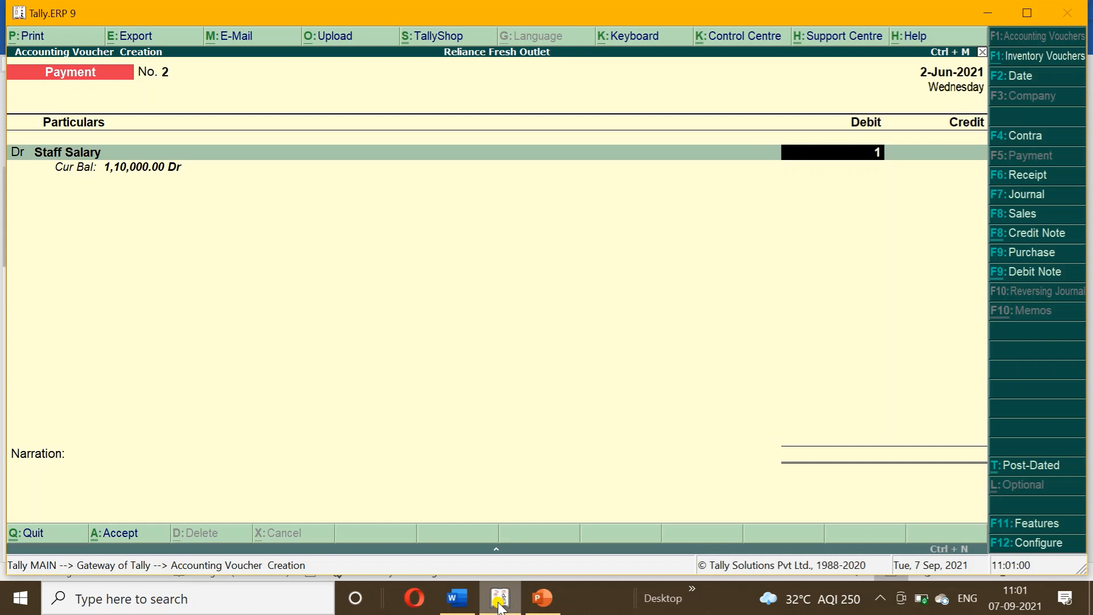
text(0000)
key(Return)
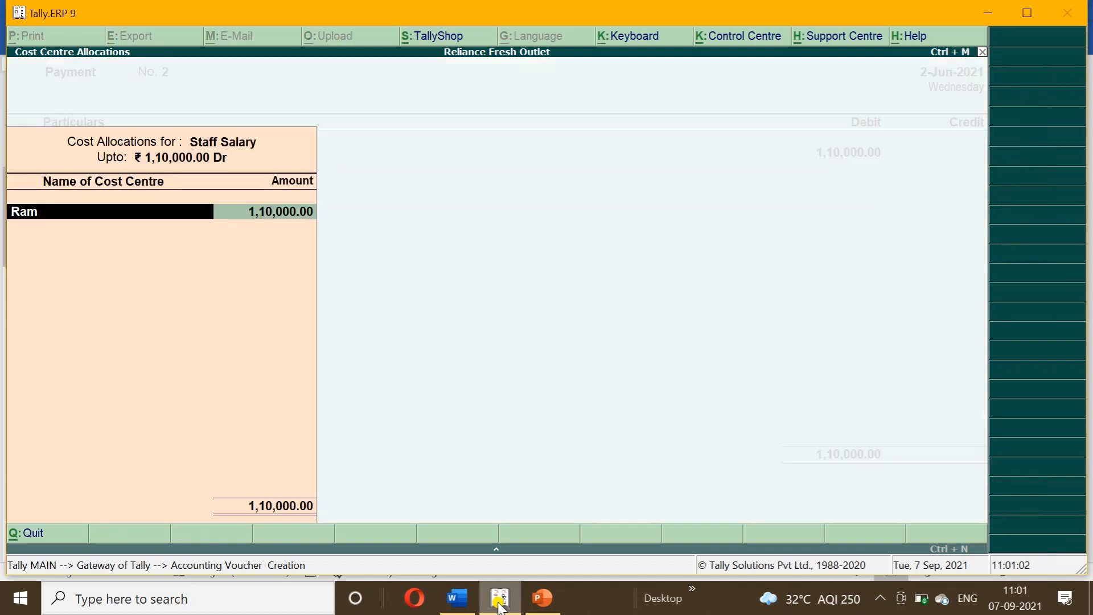
Allocate 21,000 and 20,000 of the staff salary to the cost centres of the first two employees listed in Word
key(Return)
text(21000)
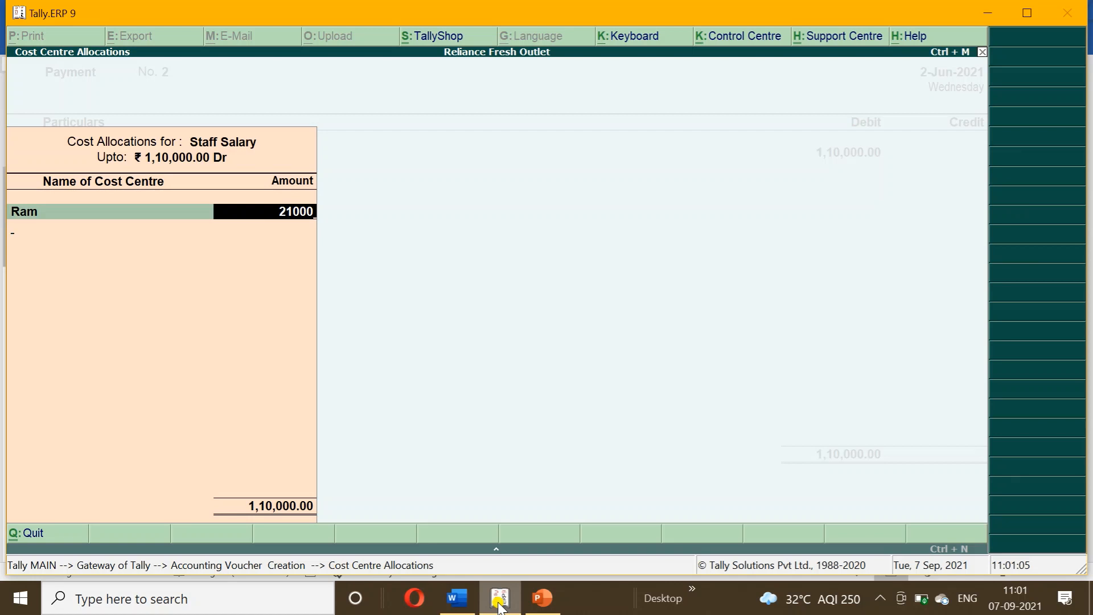
key(Return)
text(Ne)
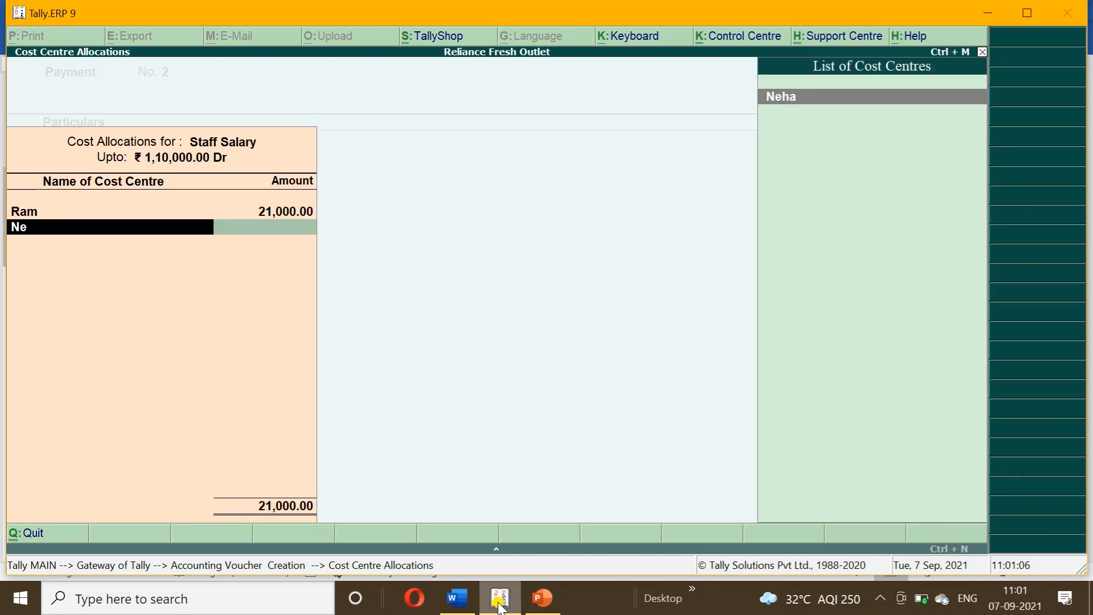
key(Return)
text(20)
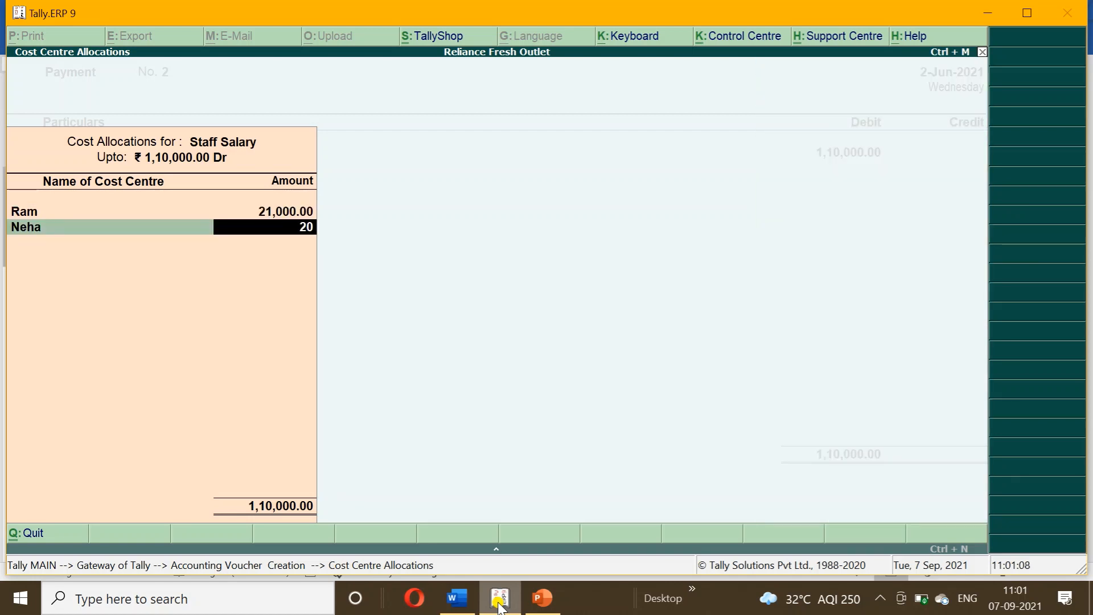
key(Return)
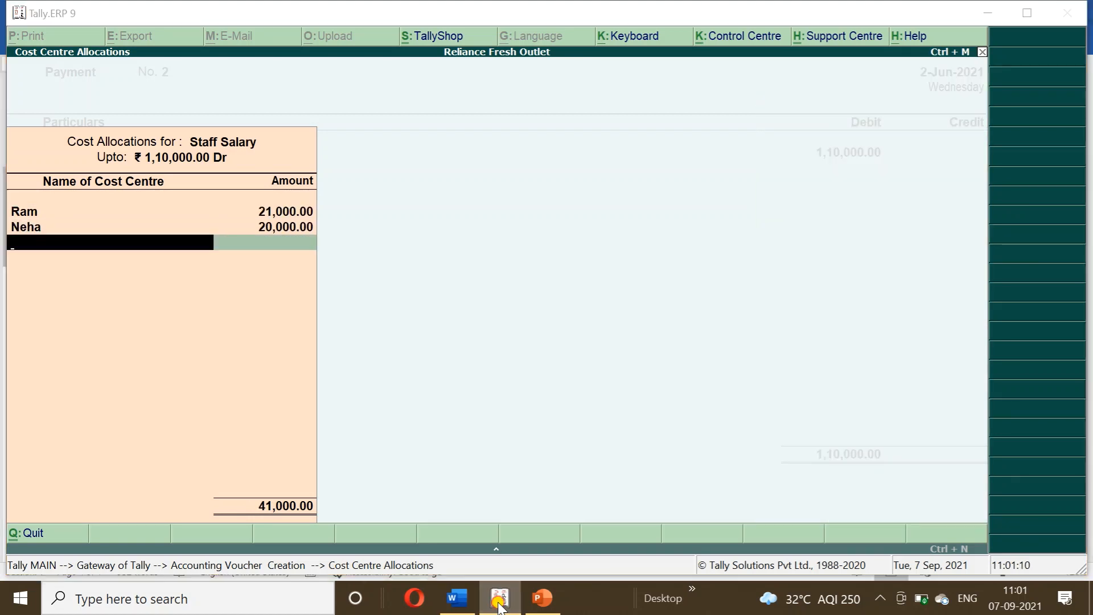
Allocate 25,000 of the staff salary to the cost centre of the third employee listed in Word
click(499, 602)
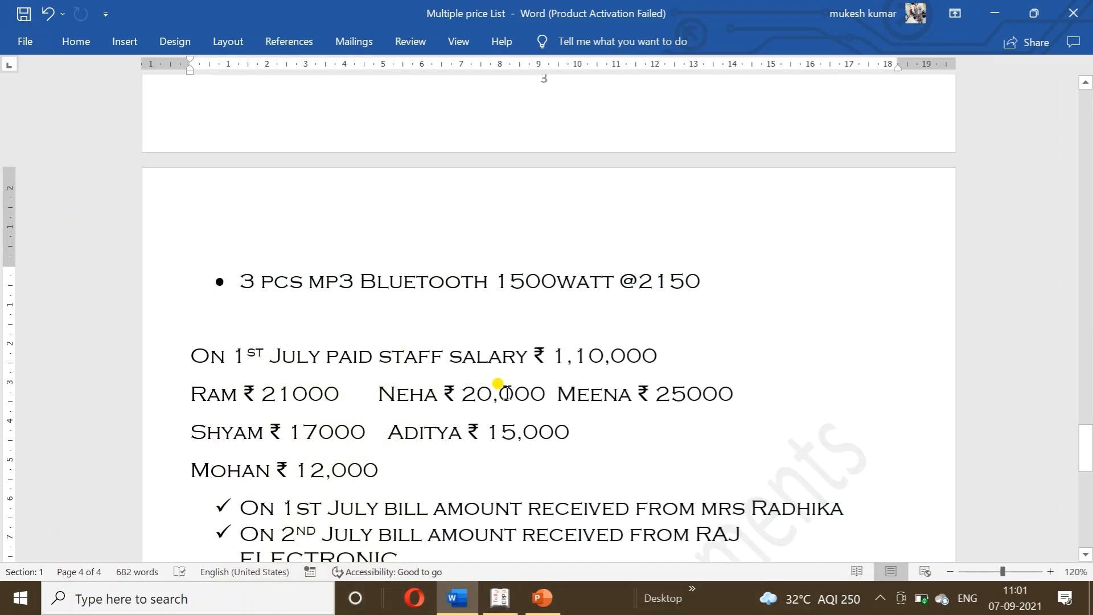
click(509, 605)
text(Me)
key(Return)
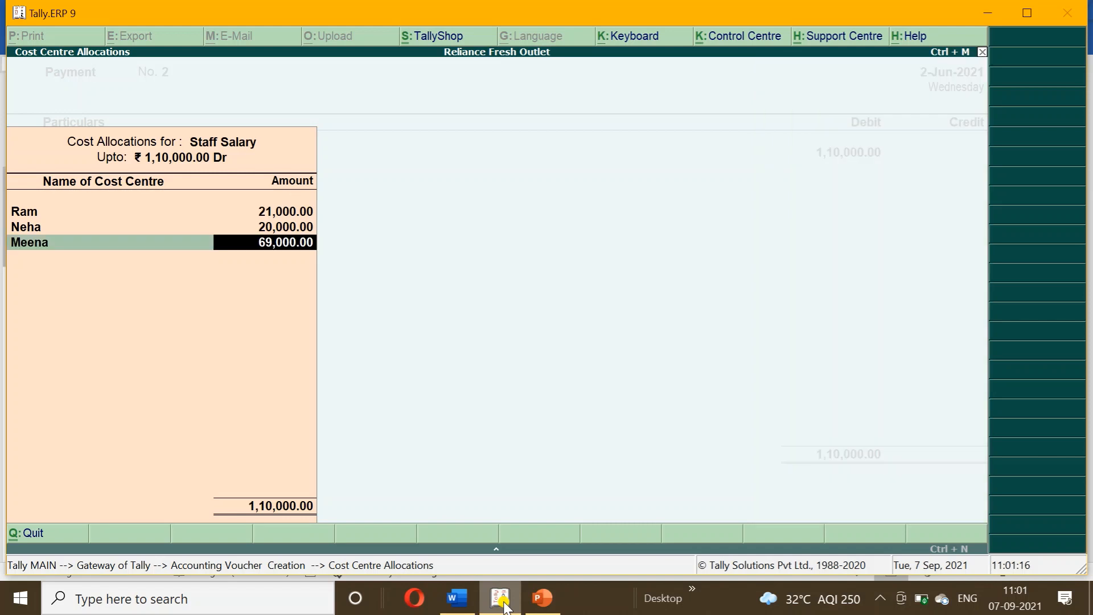
text(25000)
key(Return)
Allocate 17,000 of the staff salary to the cost centre of the fourth employee listed in Word
click(504, 604)
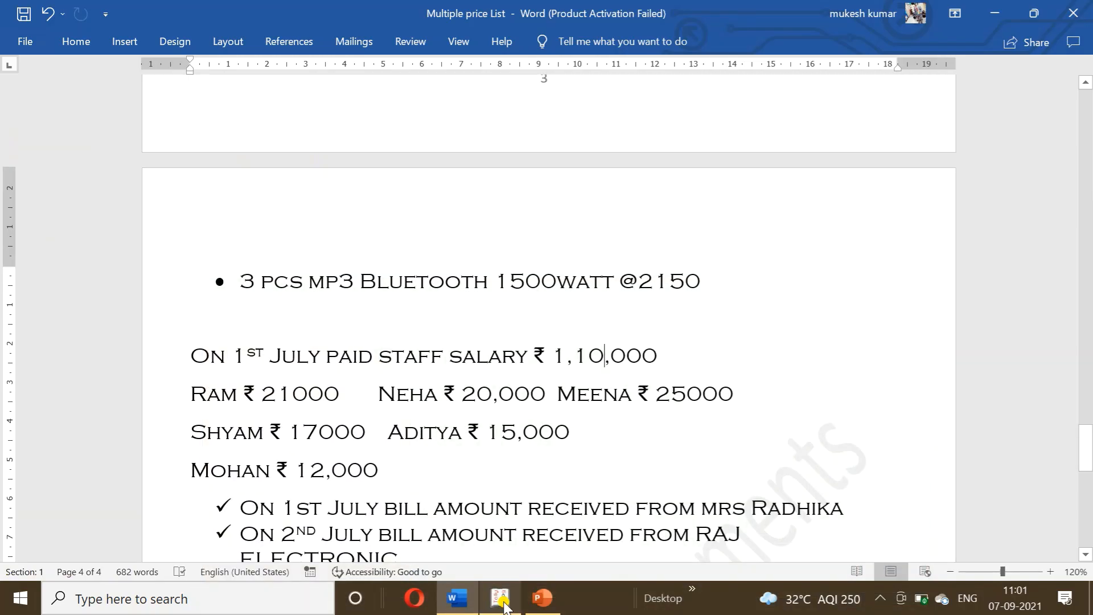
click(504, 604)
text(Sh)
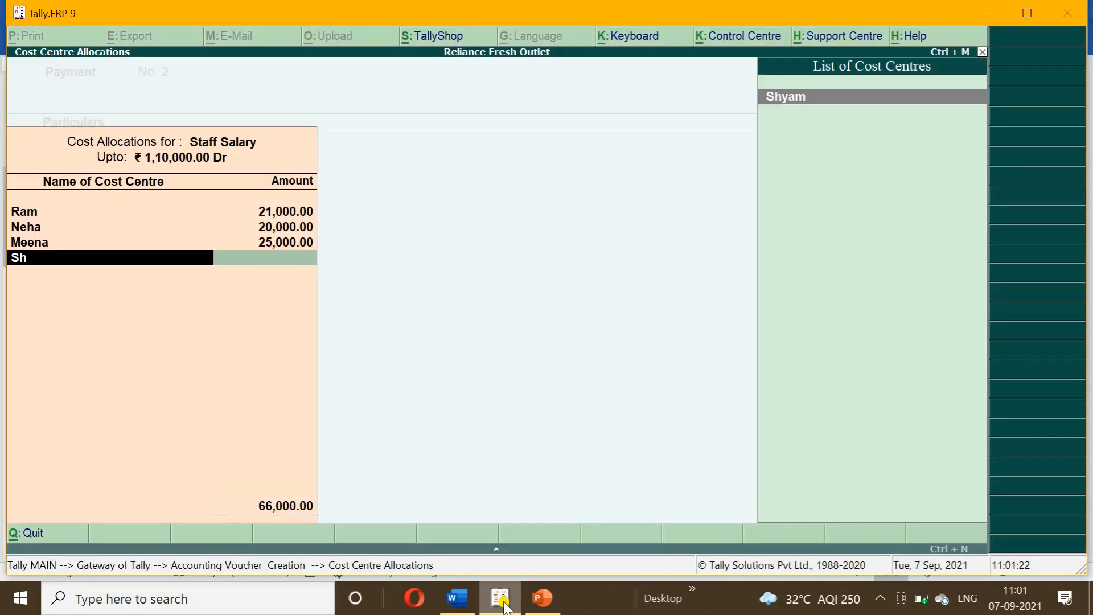
key(Return)
text(17000)
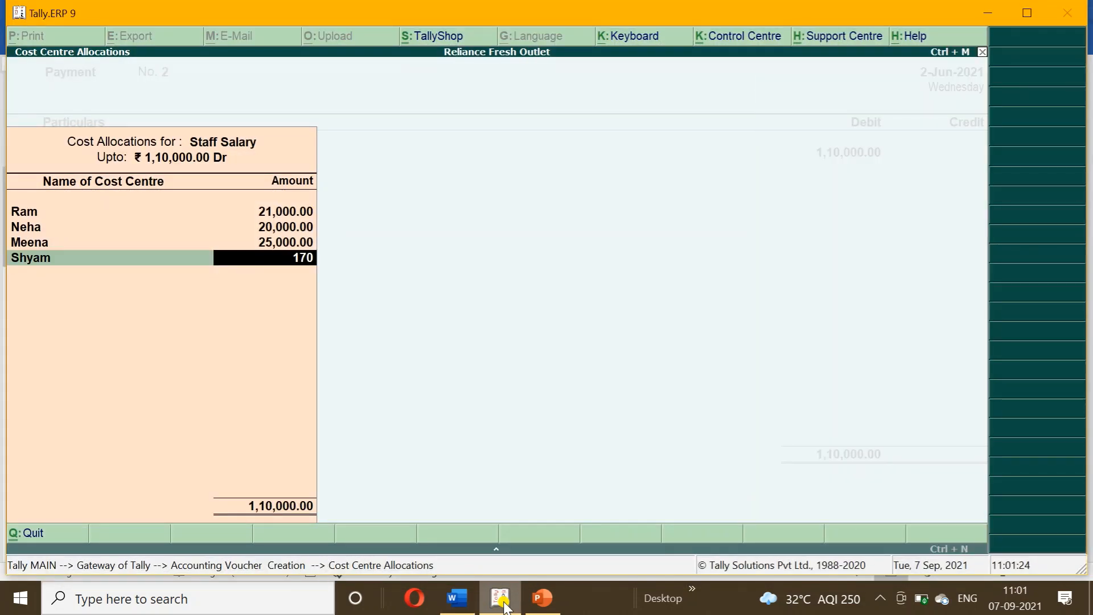
key(Return)
Allocate 15,000 of the staff salary to the cost centre of the fifth employee listed in Word
text(Ad)
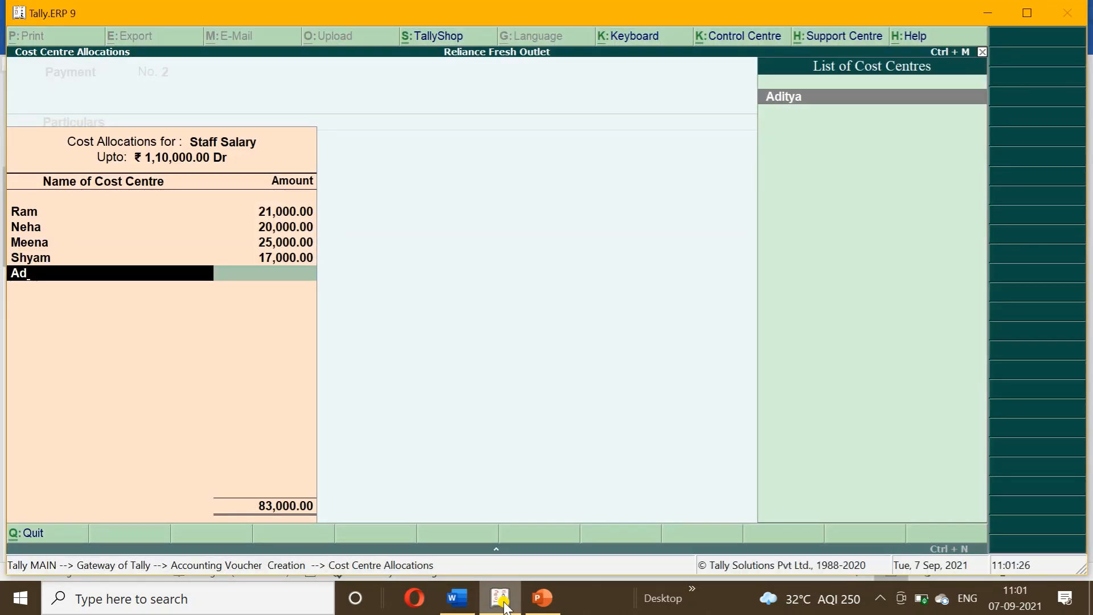
key(Return)
click(504, 604)
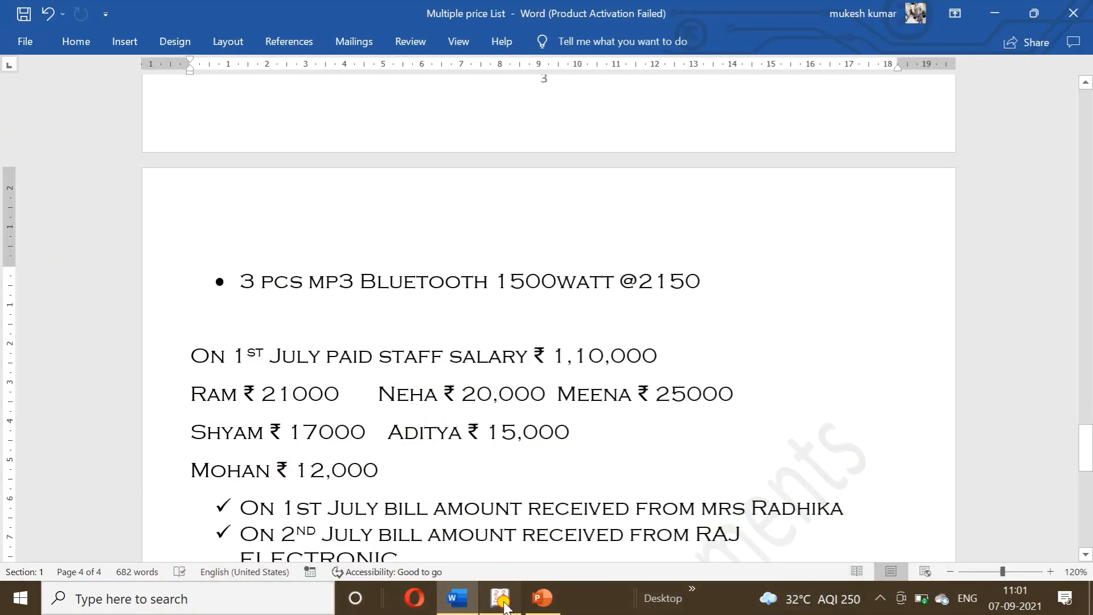
click(504, 605)
text(15,000)
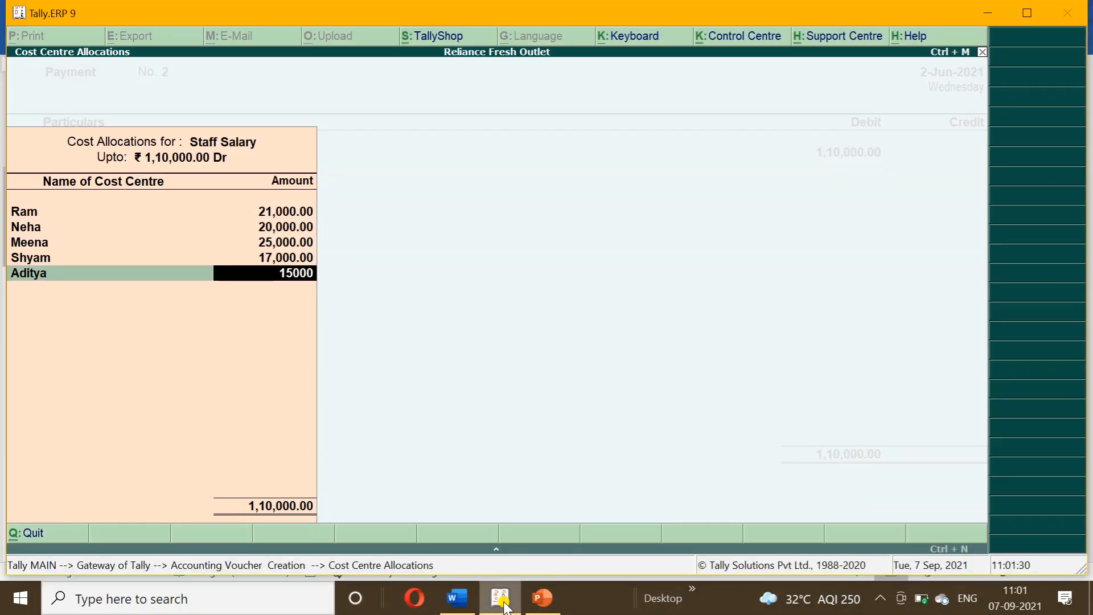
key(Return)
Allocate 12,000 to the last listed employee's cost centre and credit the 1,10,000 salary payment to Cash
text(Mo)
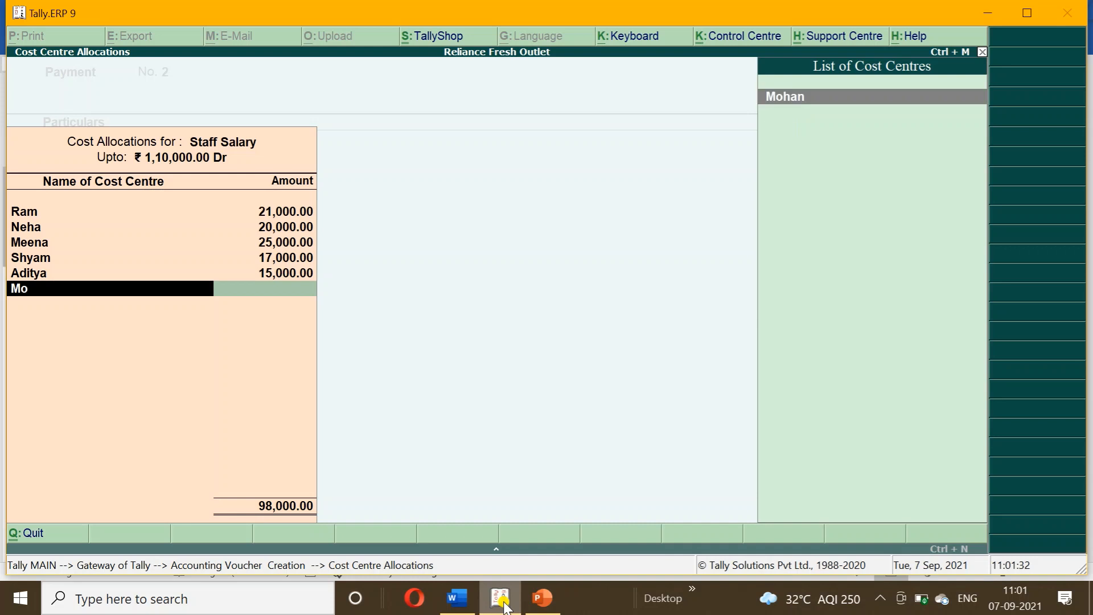
key(Return)
key(Return)
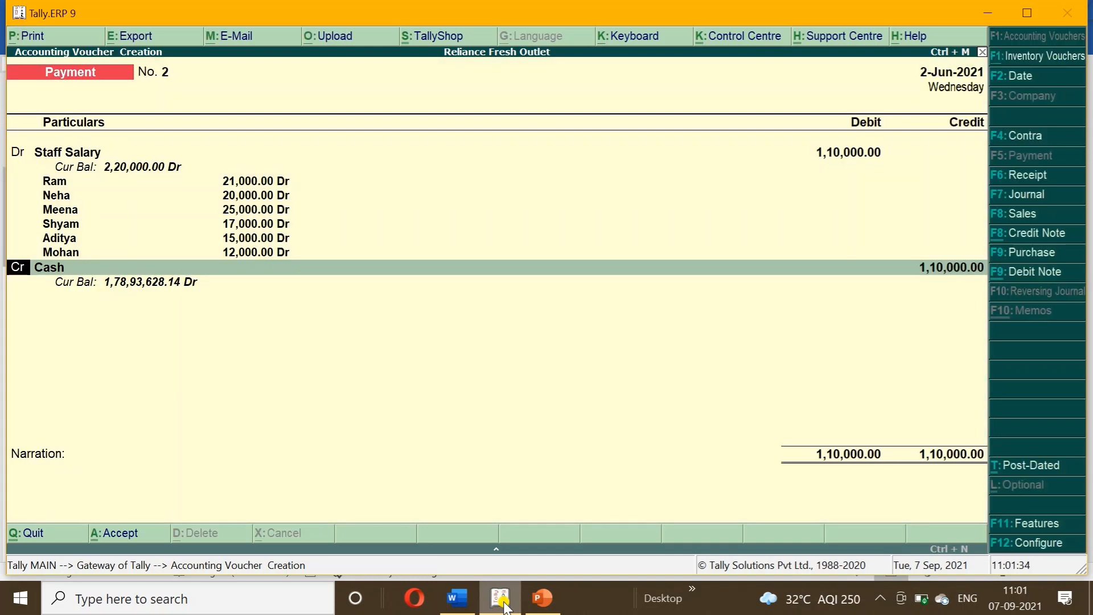
key(Return)
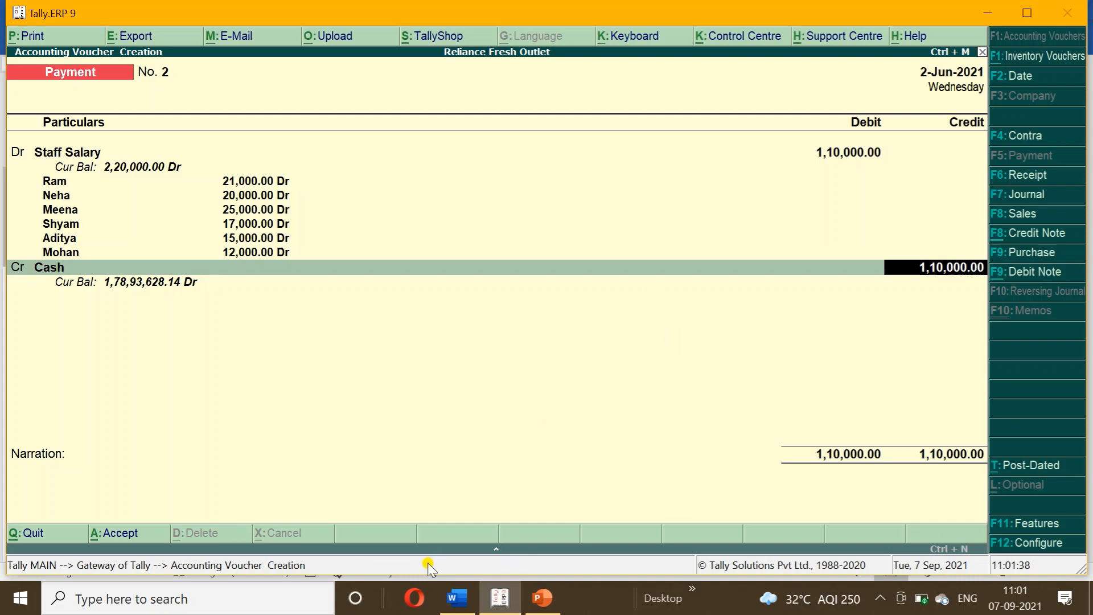
Set the salary payment voucher's date to 2 July 2021
click(457, 603)
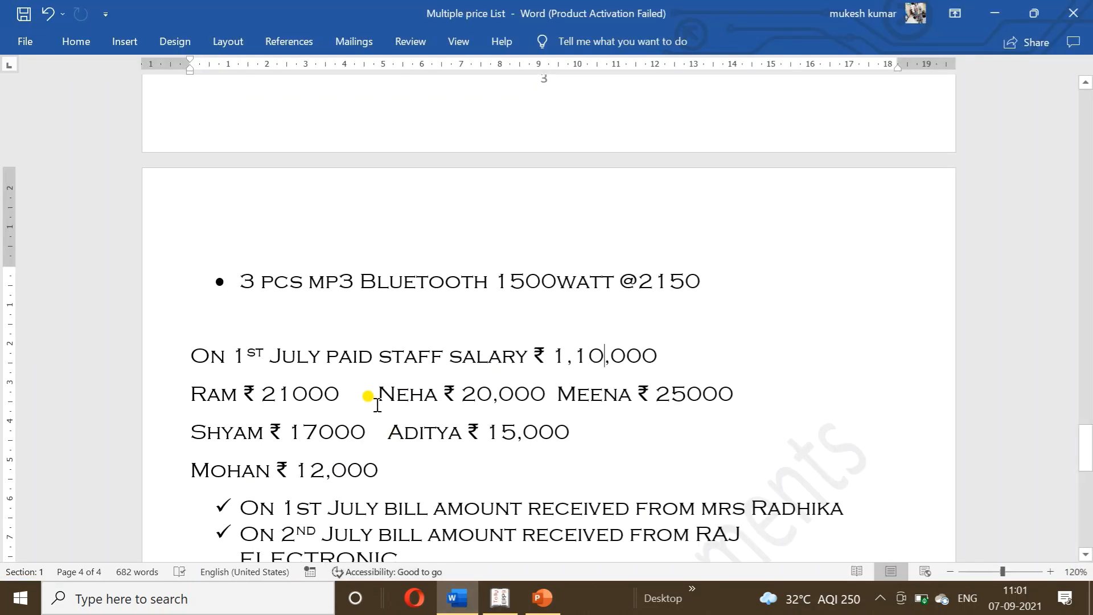
click(463, 596)
key(F2)
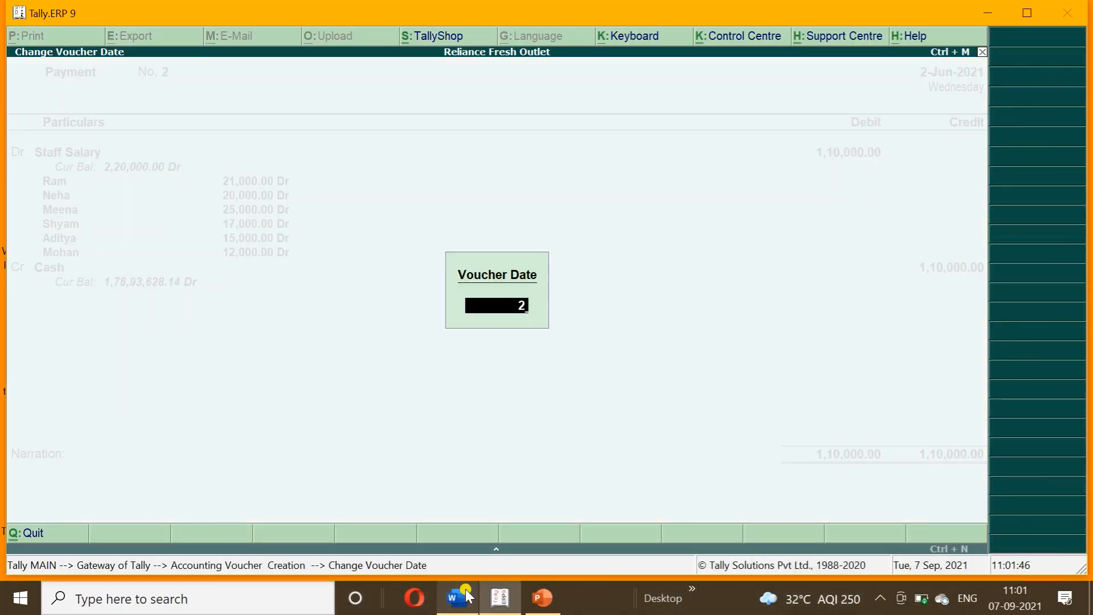
text(-7)
key(Return)
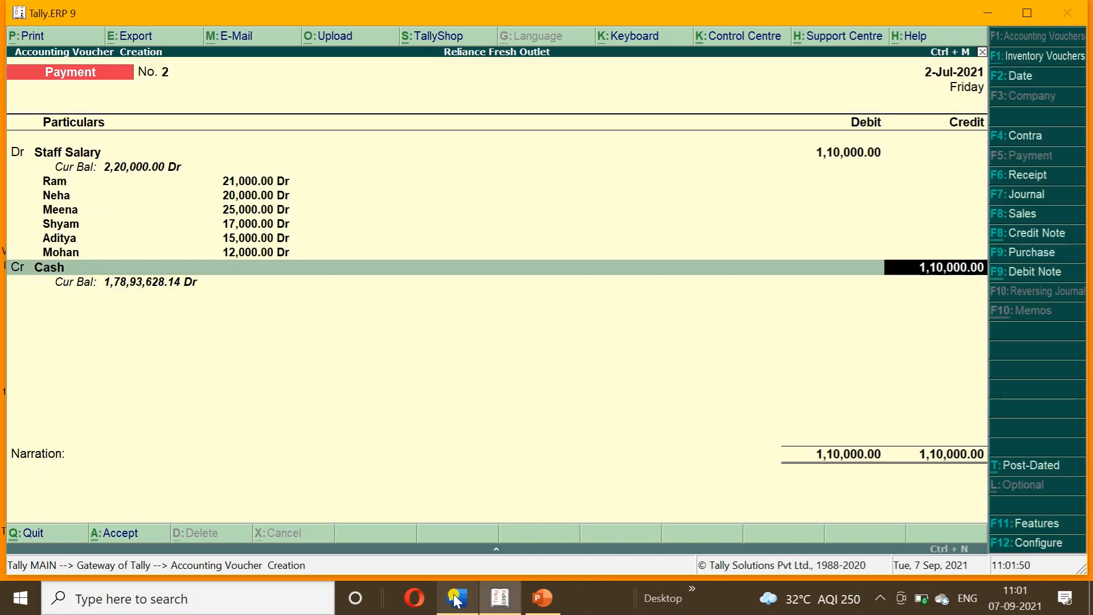
Set the salary payment voucher's date to 1 July 2021, as stated in Word, and accept the voucher
click(458, 597)
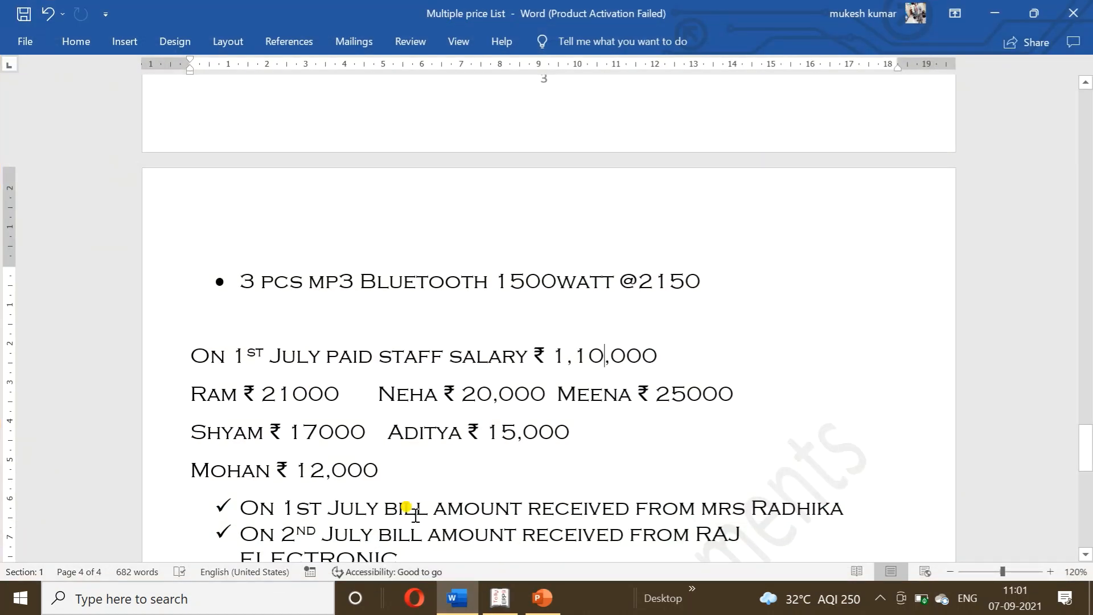
click(454, 602)
key(F2)
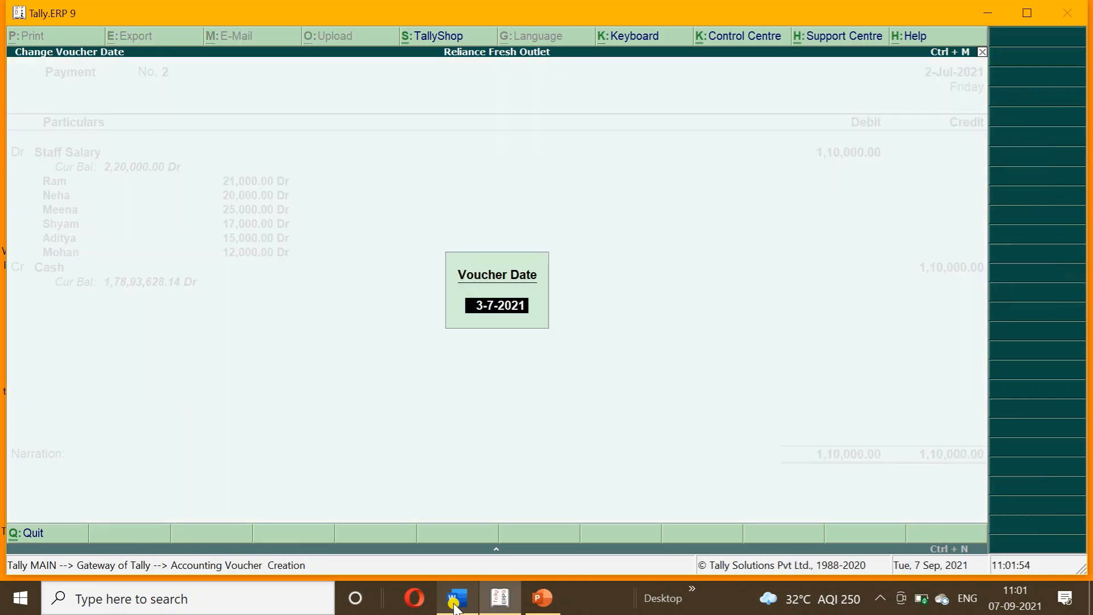
text(1-7)
key(Return)
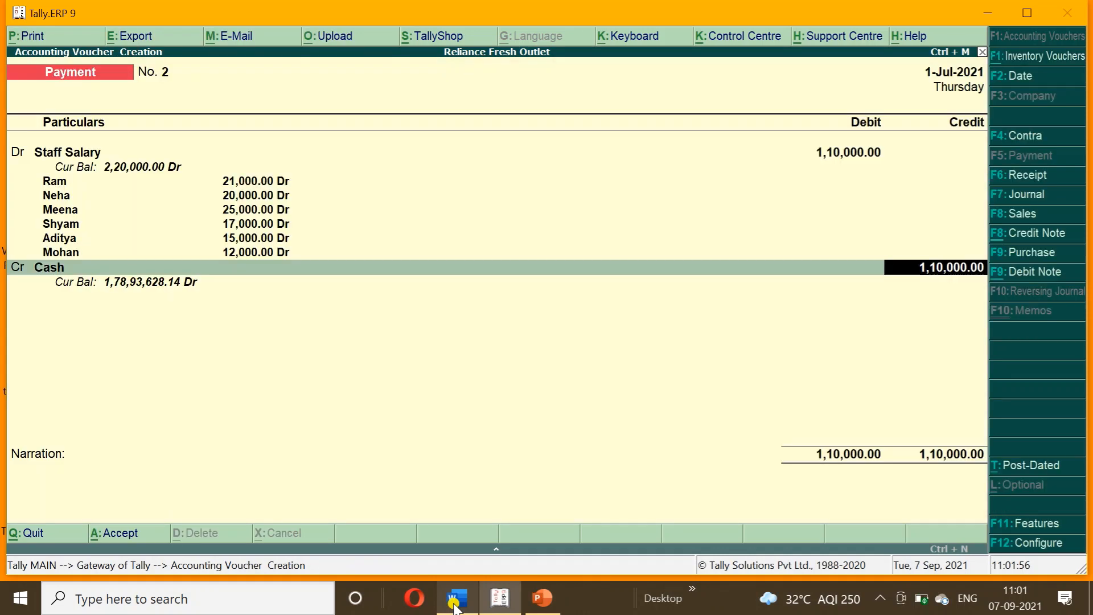
key(Return)
key(Return)
key(y)
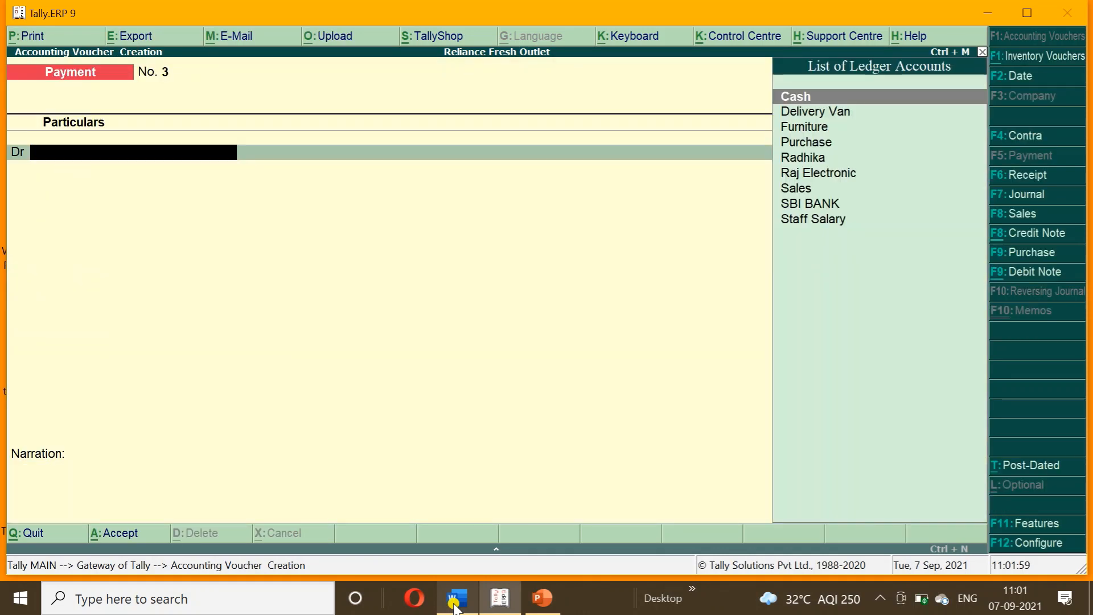
Review in Word the July bill receipts and the credit terms of the 2nd June sales
click(500, 599)
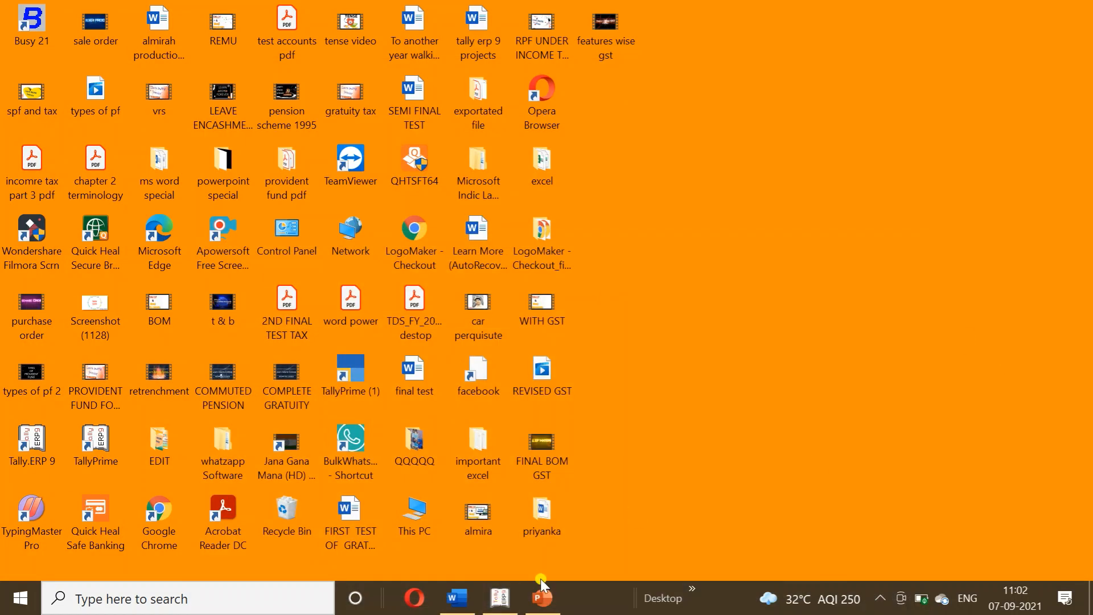
click(499, 600)
click(462, 602)
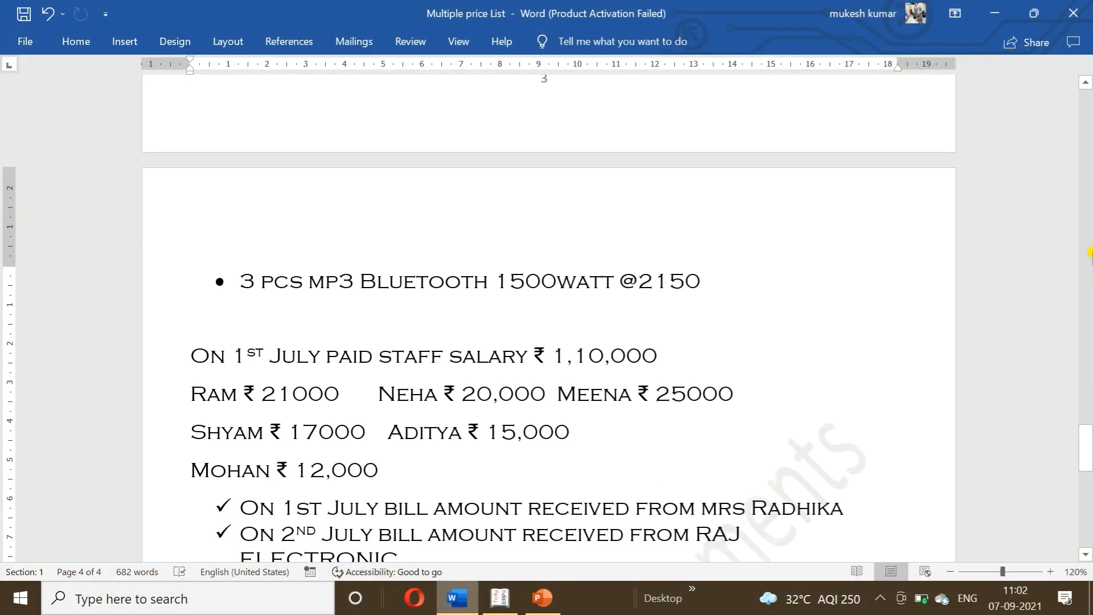
mouse_move(1086, 446)
mouse_down()
mouse_move(1087, 458)
mouse_move(1086, 359)
mouse_move(1087, 455)
mouse_up()
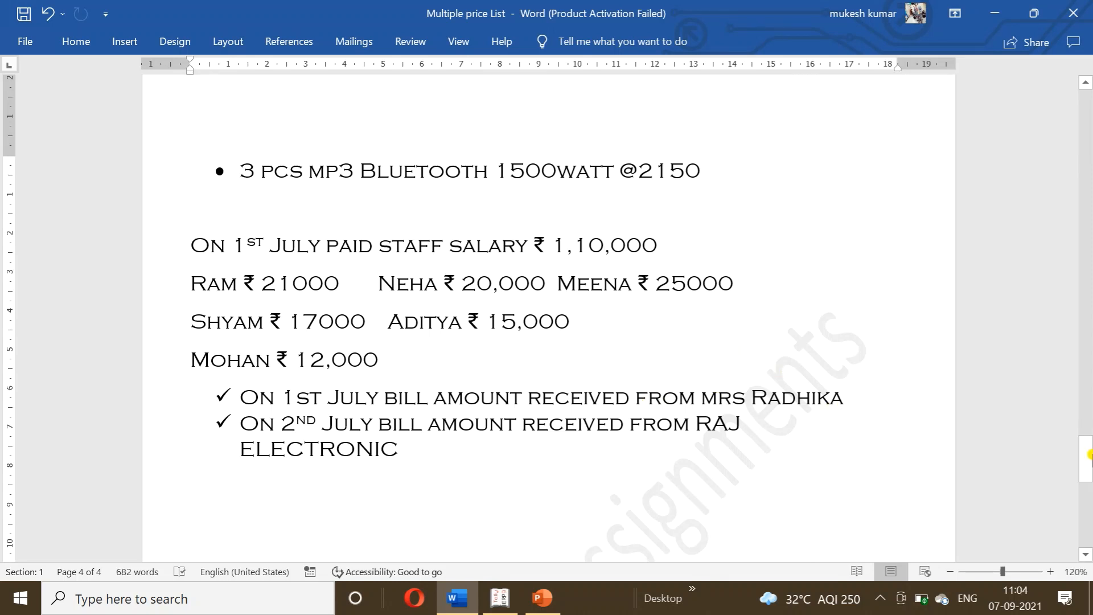
drag(1087, 452, 1084, 367)
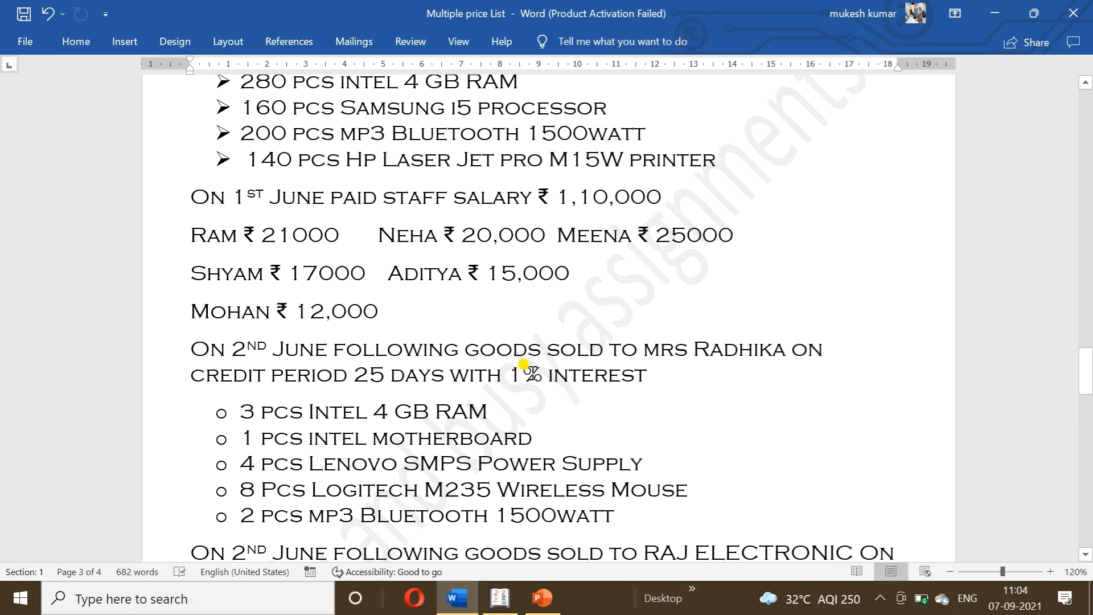
drag(1084, 398, 1083, 485)
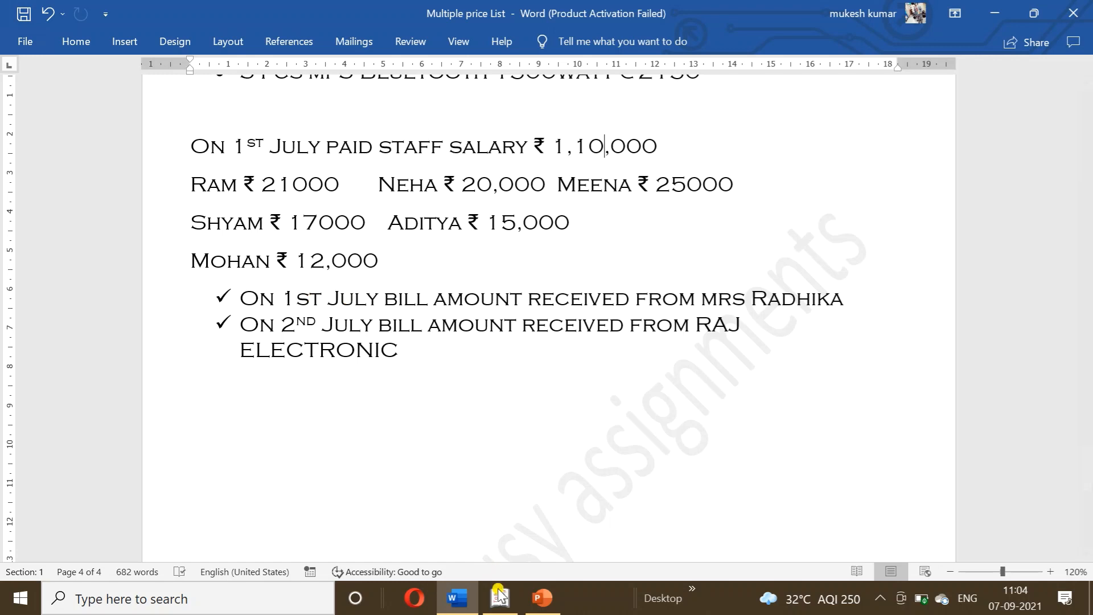
Switch to Tally, leave the blank payment voucher and start creating a voucher type under Accounts Info
click(500, 602)
key(Escape)
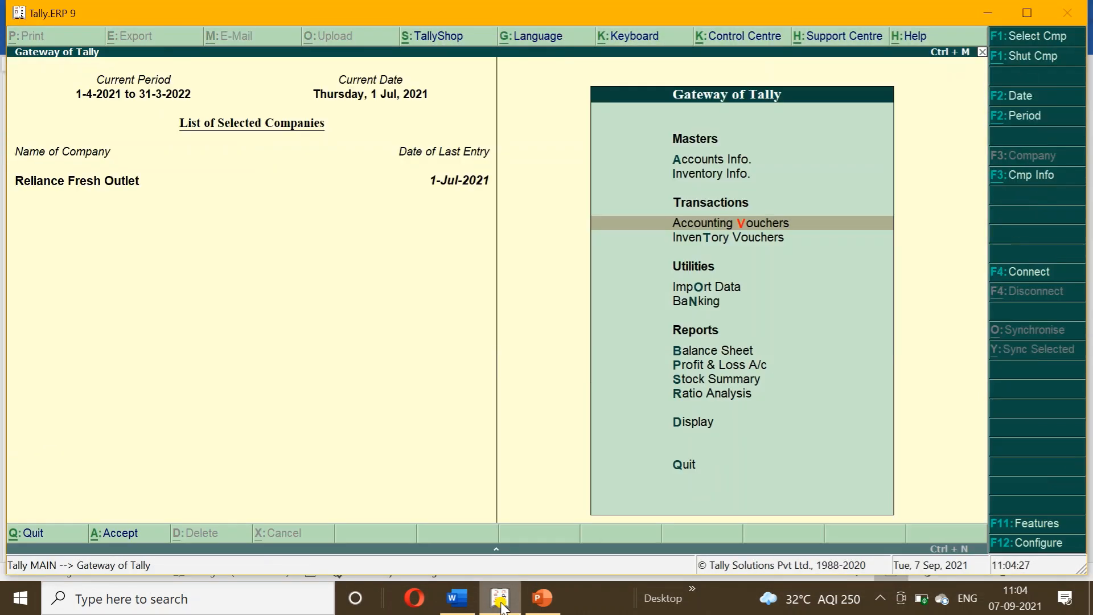
key(Up)
key(Up)
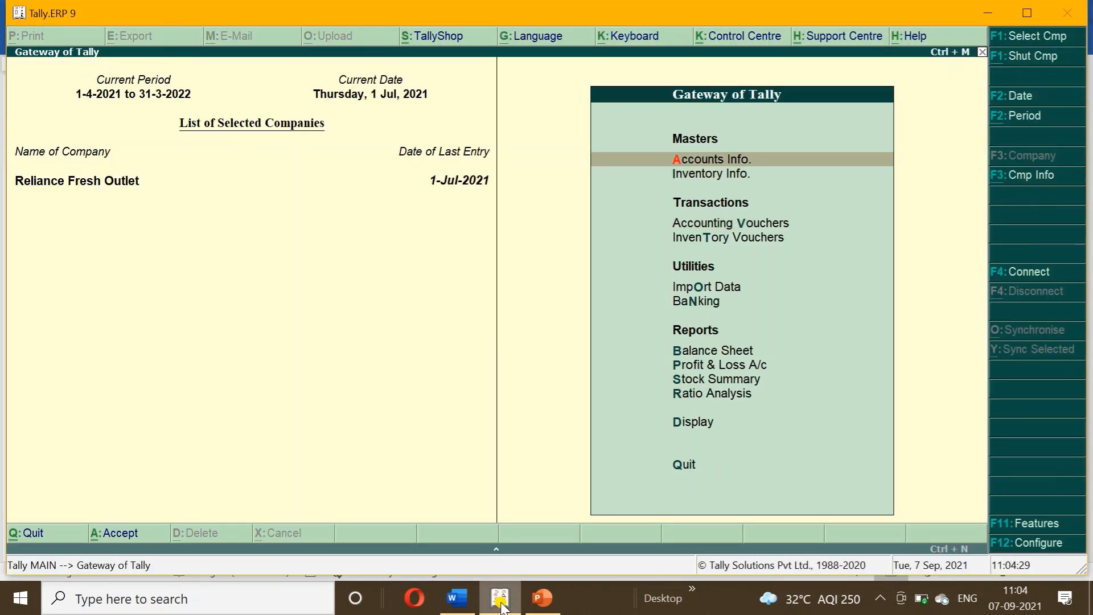
key(Return)
key(Down)
key(Down)
key(Down)
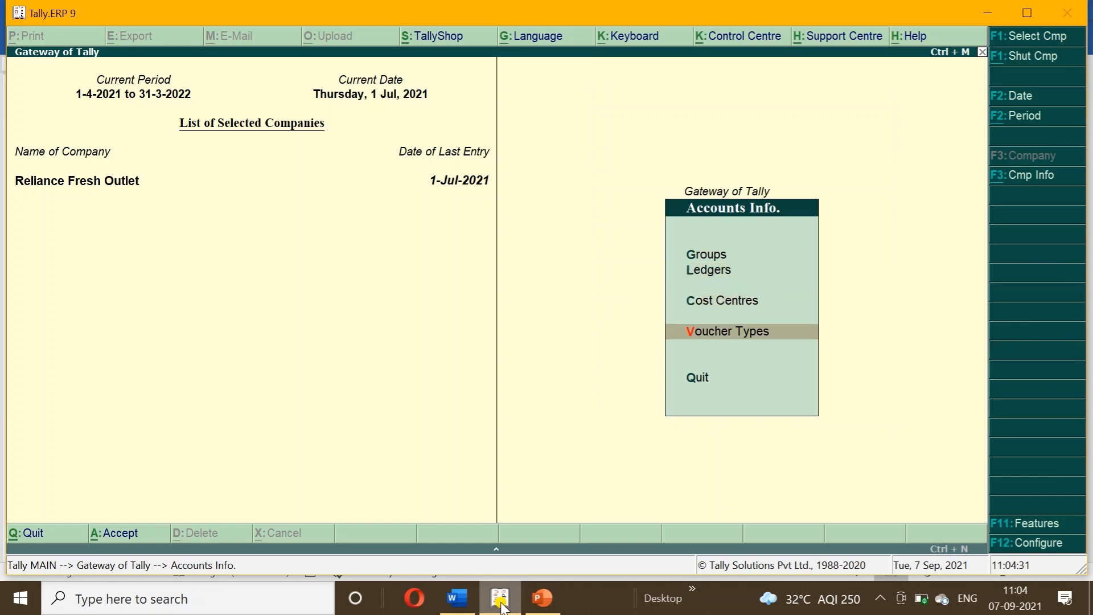
key(Return)
key(Return)
Name the new voucher type Interest Receiable and base it on Debit Note
text(Interest Rec)
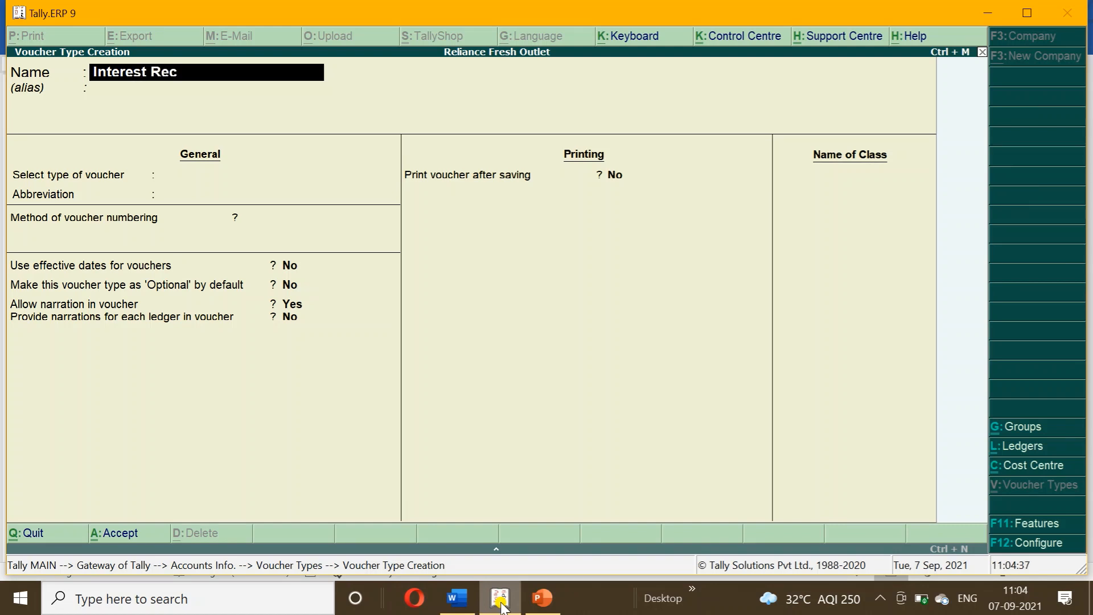
text(eiable)
key(Return)
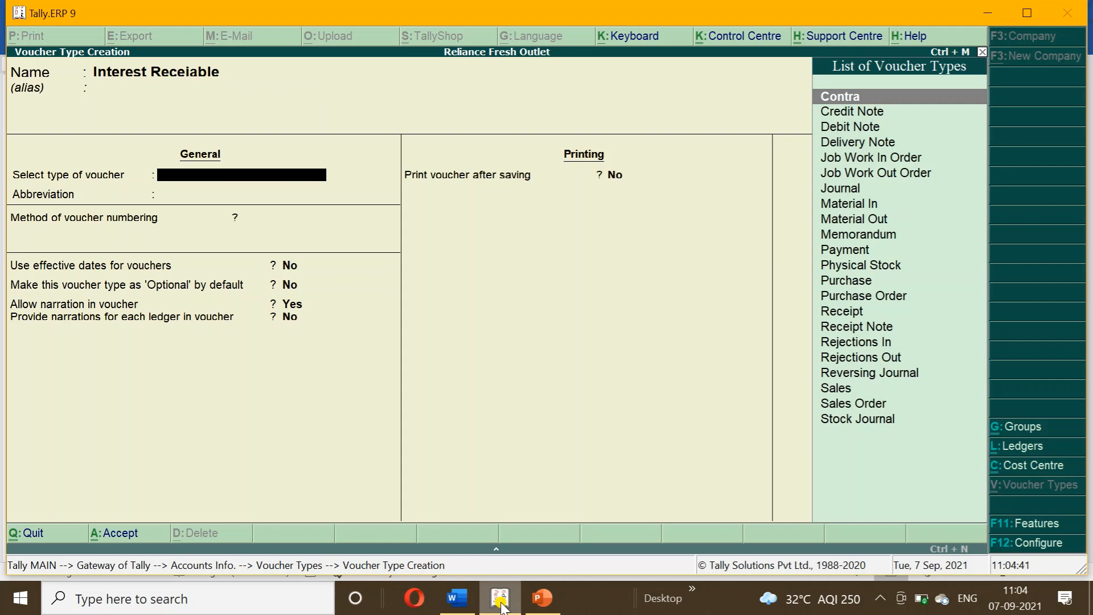
text(De)
key(Down)
key(Up)
key(Return)
Choose Automatic voucher numbering and keep the default settings for the new voucher type
key(Return)
key(Return)
key(Return)
key(Return)
key(Return)
key(Return)
key(Return)
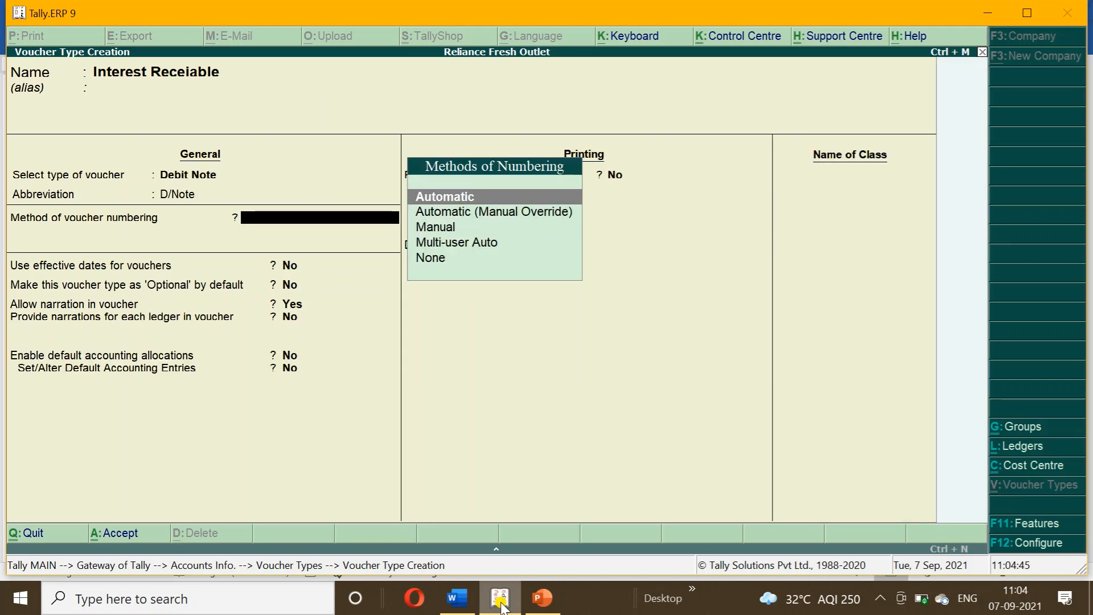
key(Return)
key(Return)
key(Return)
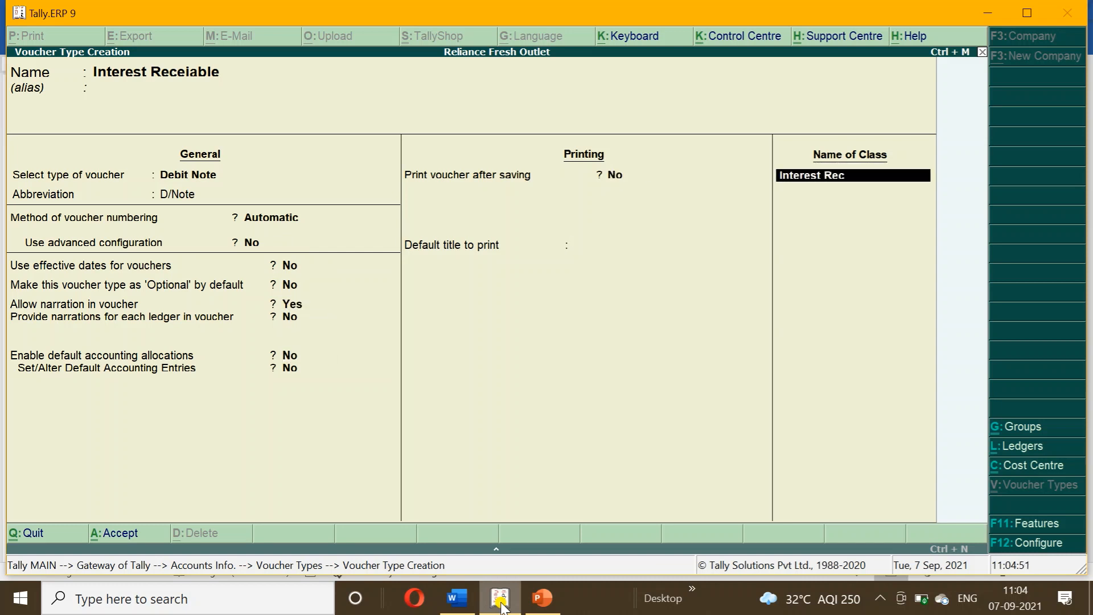
Add the class Interest Receiable with interest accounting enabled and save the voucher type
key(Return)
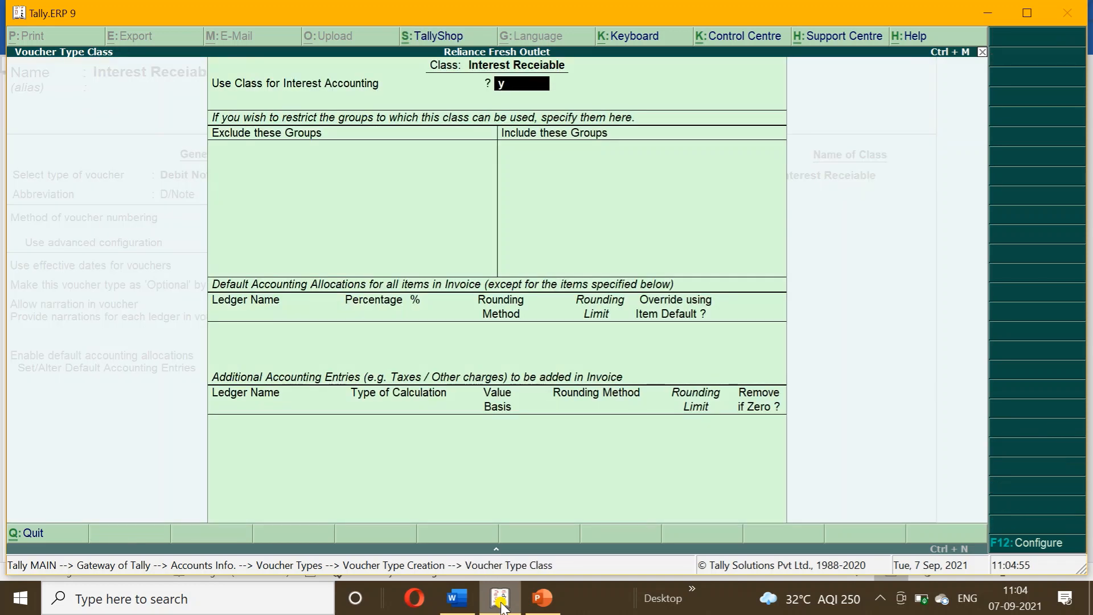
text(y)
key(Return)
key(Return)
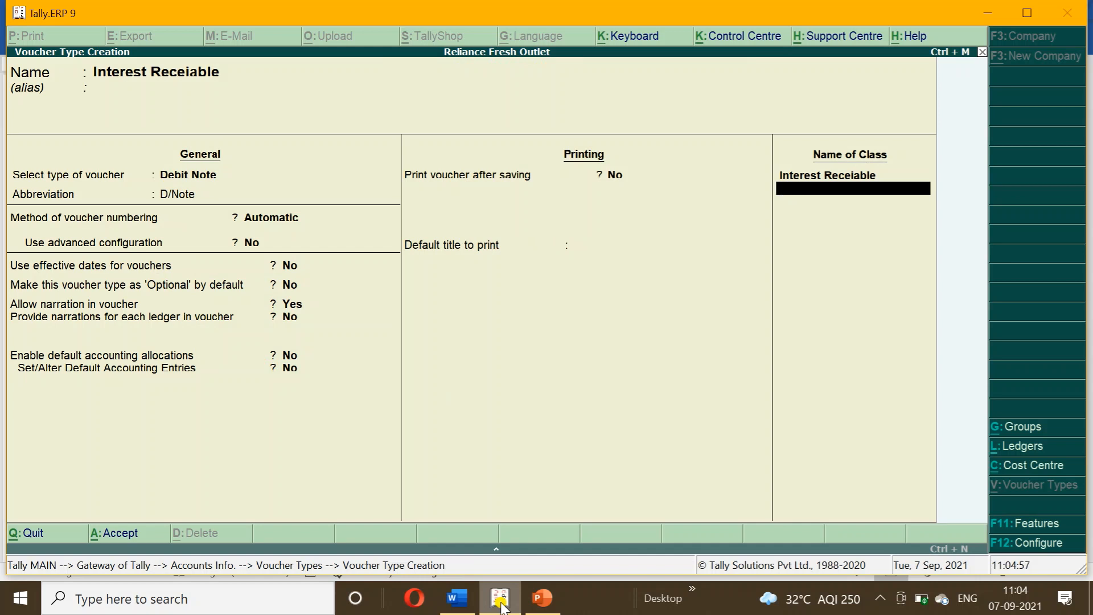
key(ctrl+a)
Return to the Gateway of Tally and open Accounting Vouchers for a new entry
key(Escape)
key(Return)
key(Escape)
key(Escape)
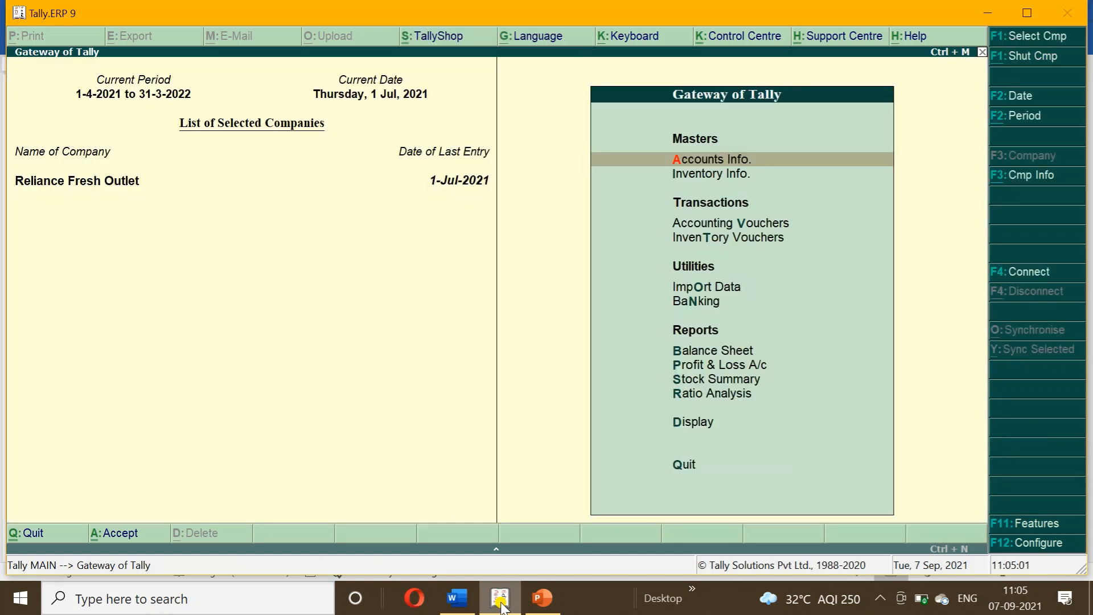
key(Down)
key(Down)
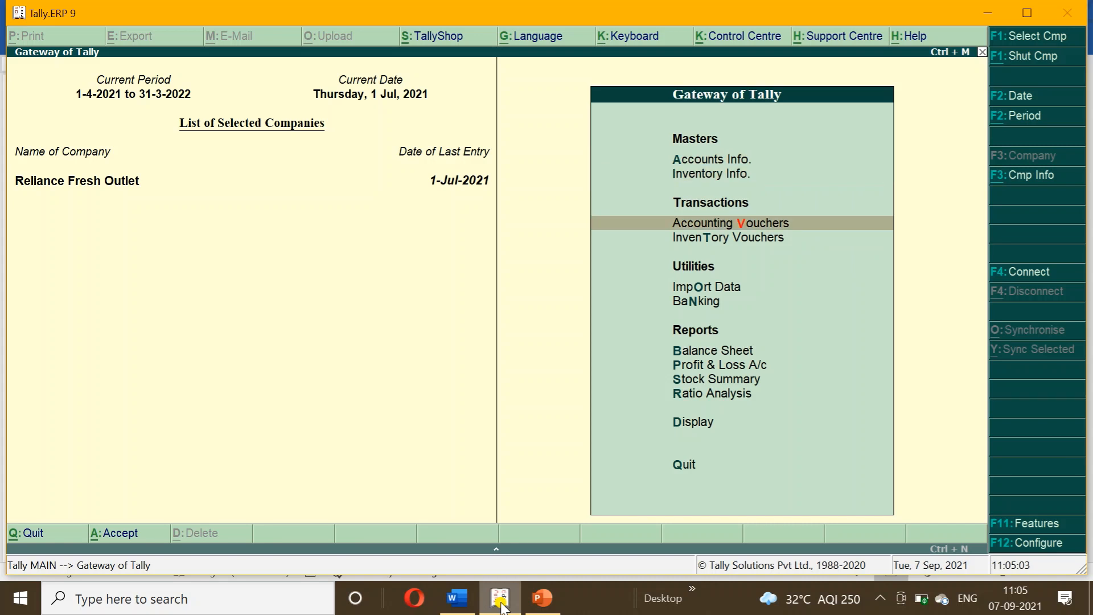
key(Return)
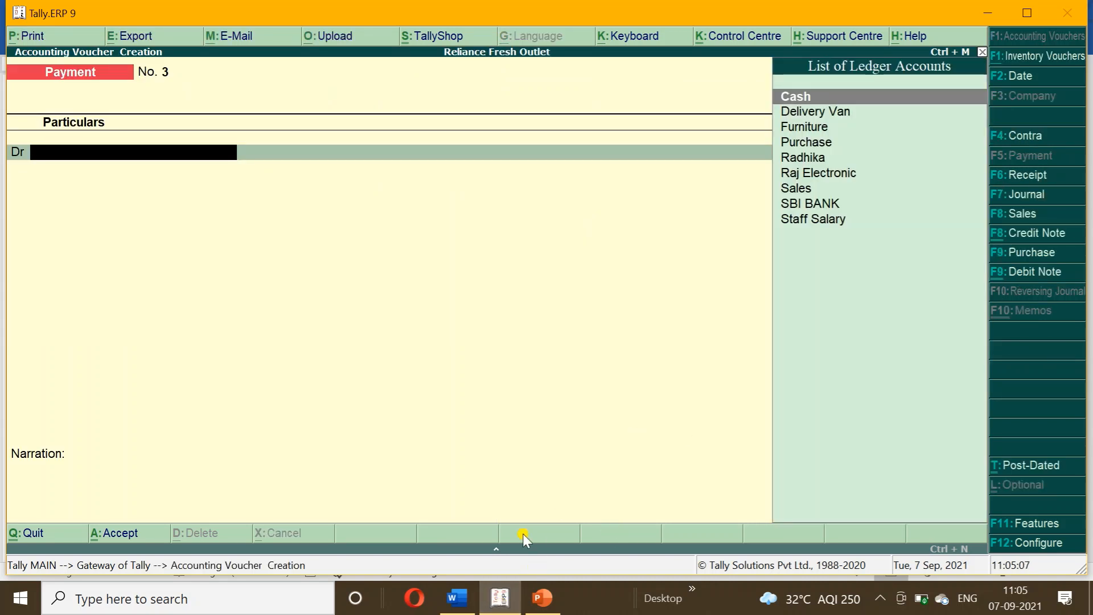
Start a debit note entry of type Interest Receiable using the Interest Receiable voucher class
click(1023, 271)
key(Down)
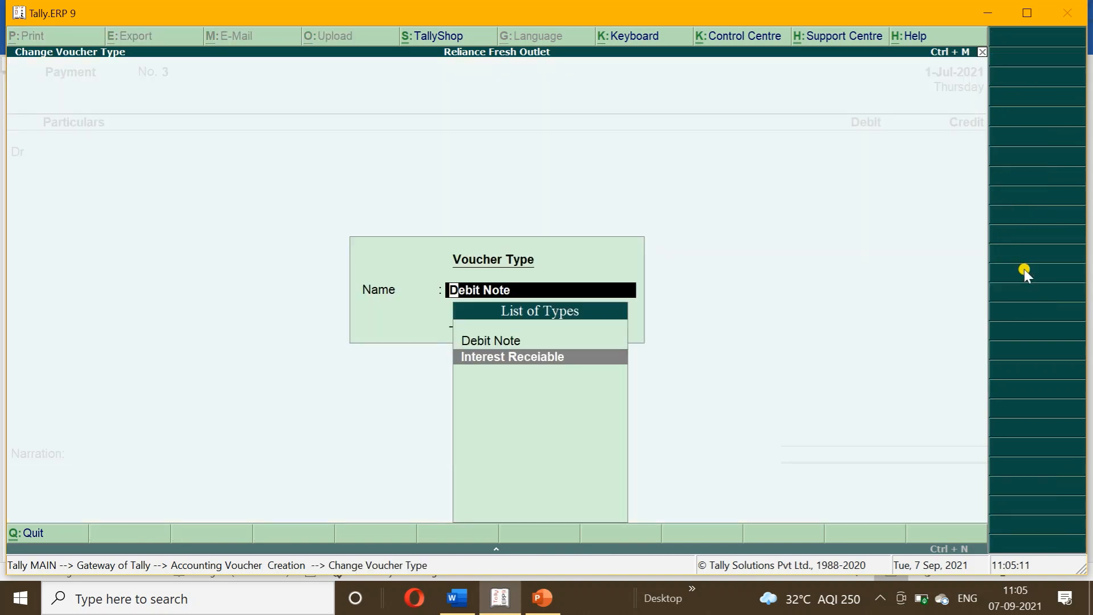
key(Return)
key(Down)
key(Return)
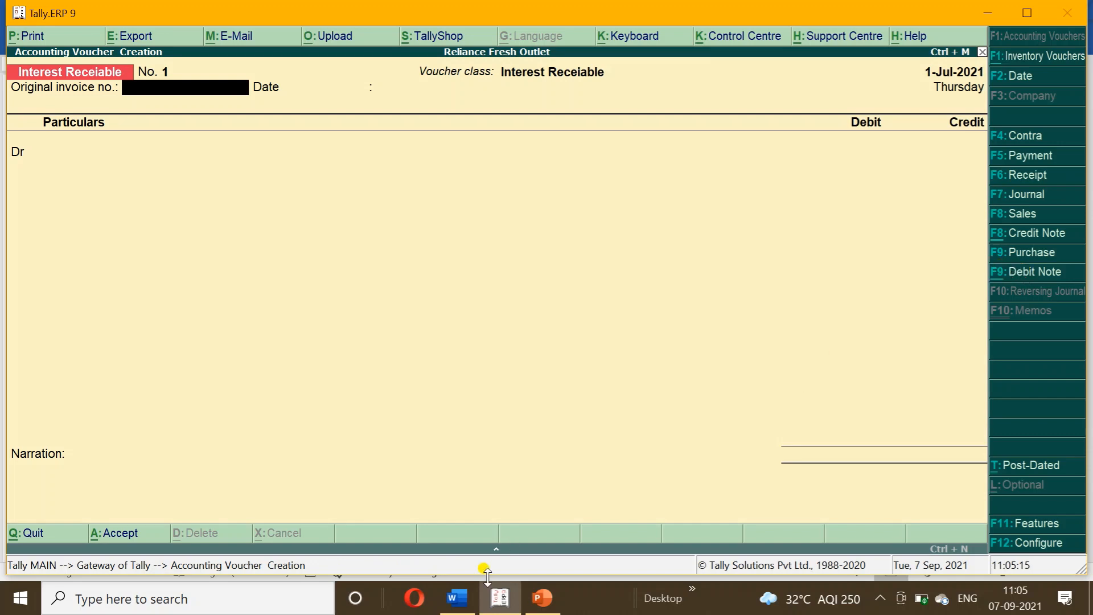
Check the first bill receipt in the Word document and enter original invoice number sale/100 dated 1-Jul-2021 in the Tally voucher
click(466, 602)
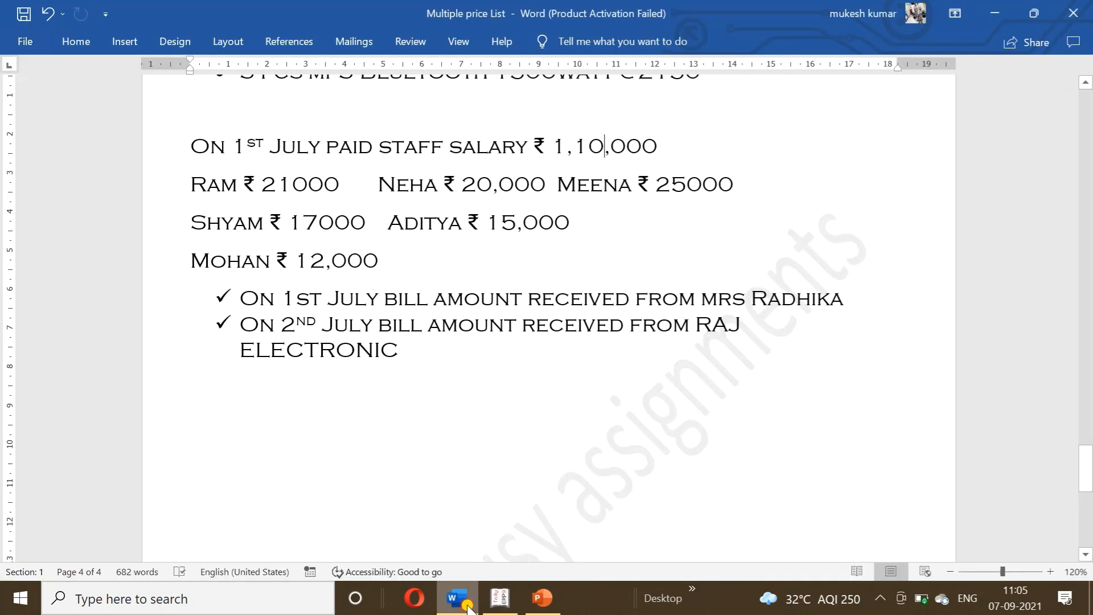
click(467, 607)
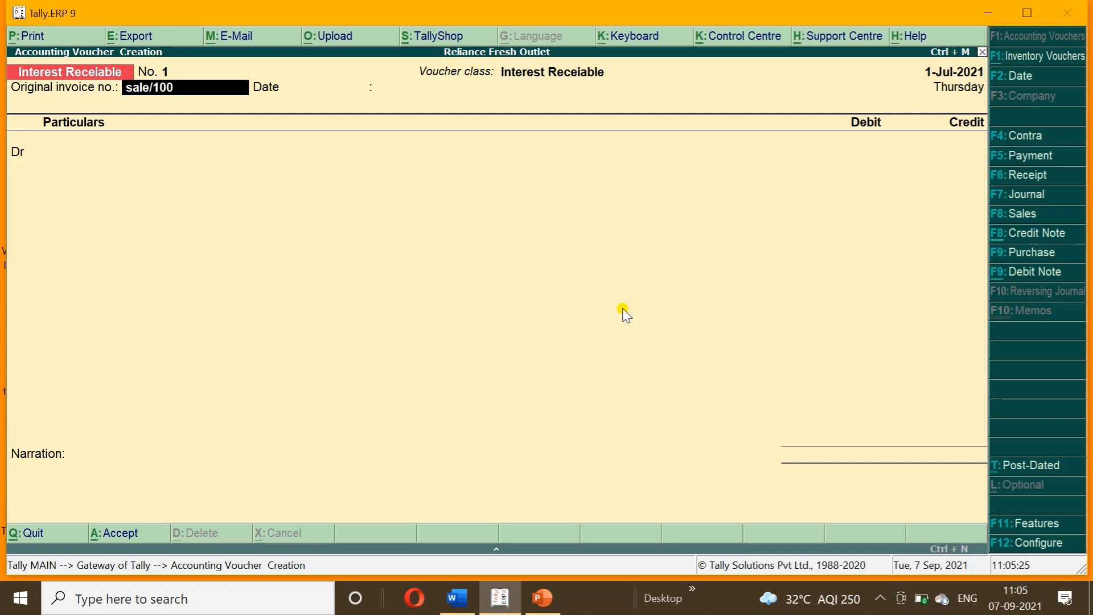
key(Return)
key(Return)
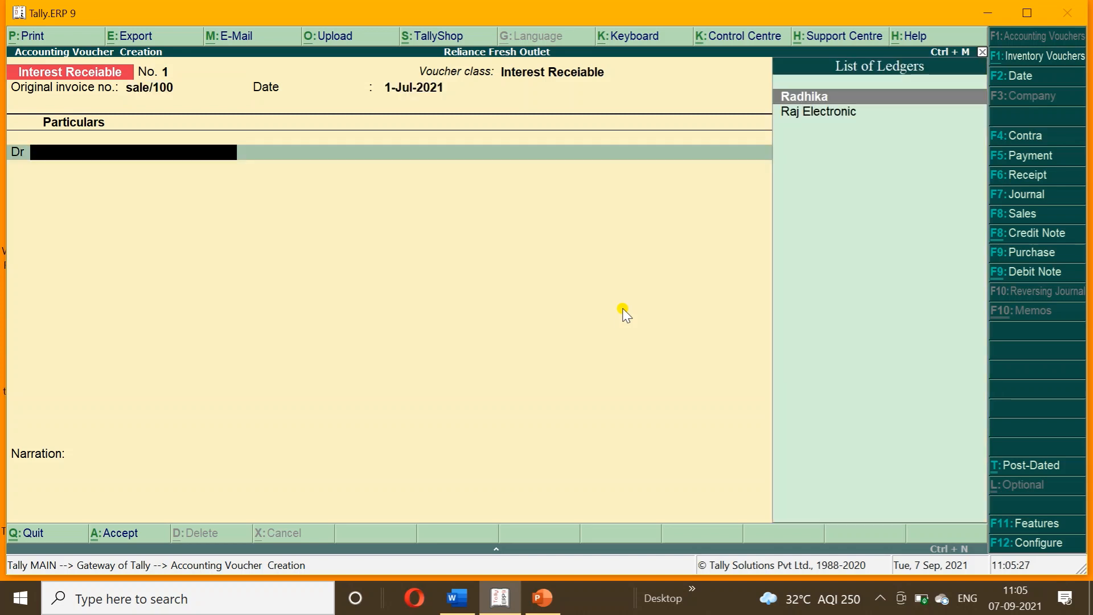
Debit the first customer in the ledger list with the interest on bill sale/100 and keep the default buyer's details
key(Return)
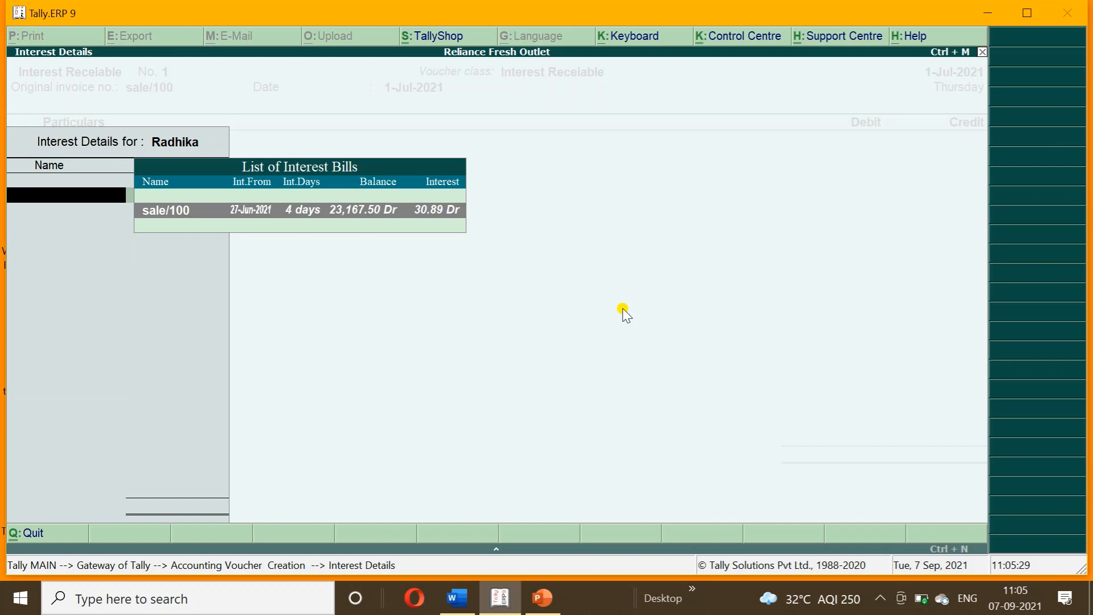
key(Return)
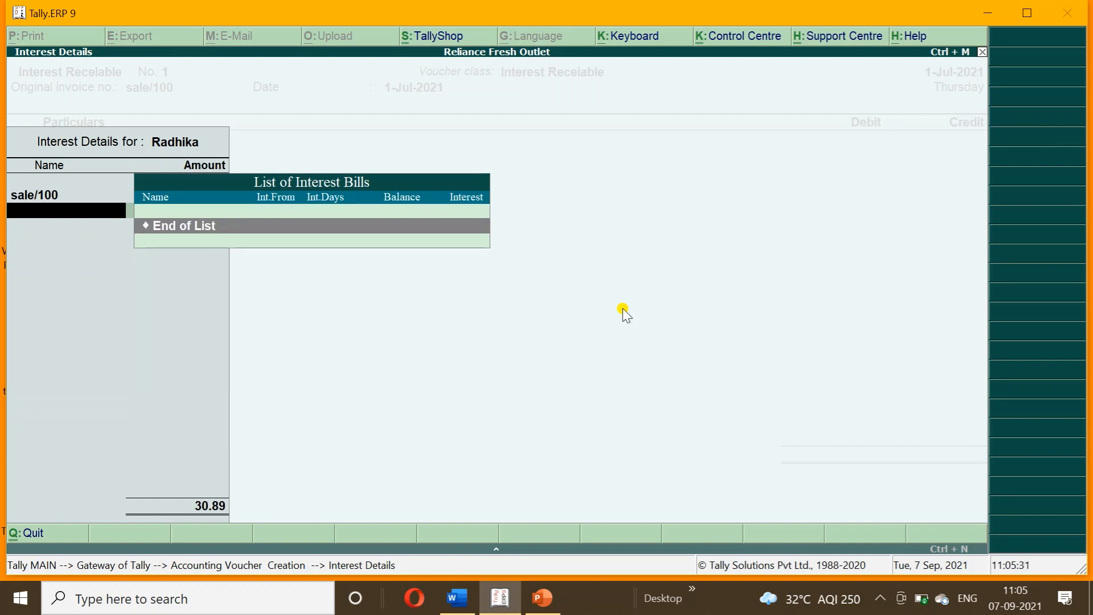
key(Return)
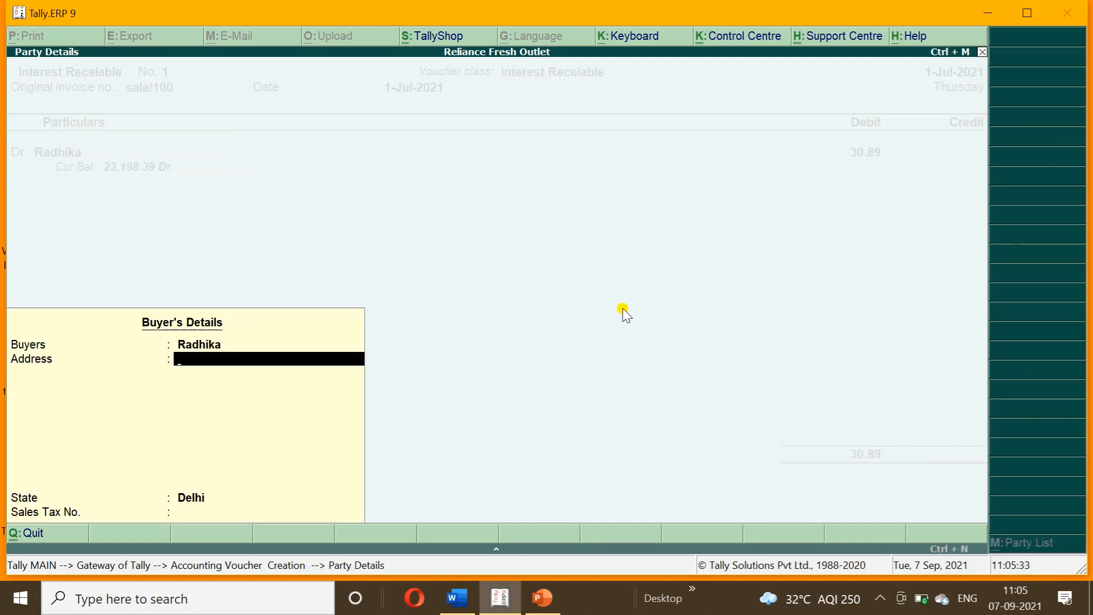
key(Return)
key(Return)
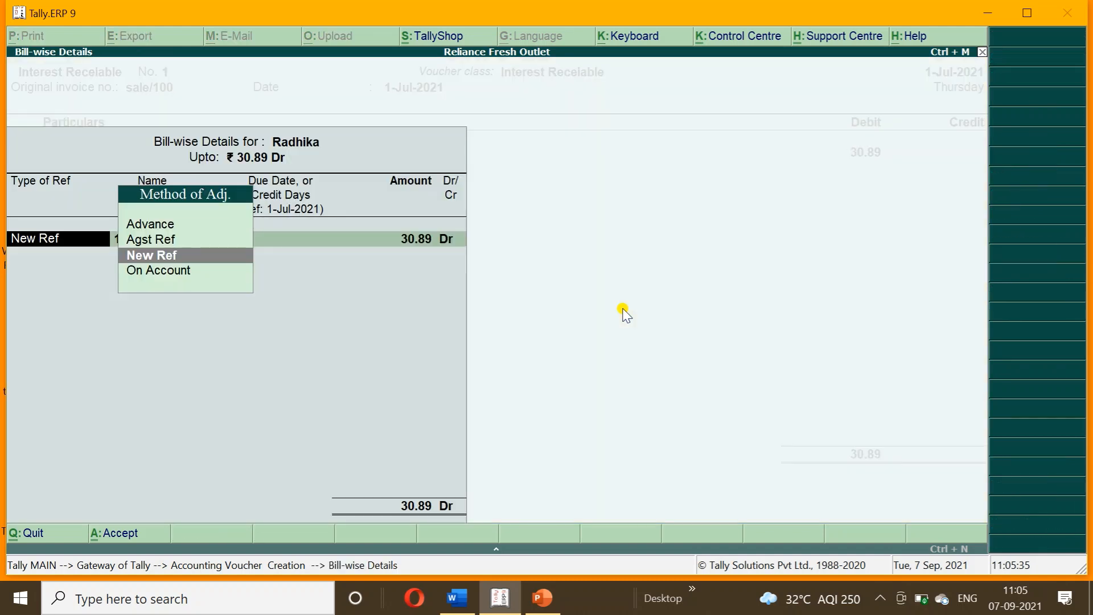
Allocate the interest amount as Agst Ref to the pending bill sale/100
key(Up)
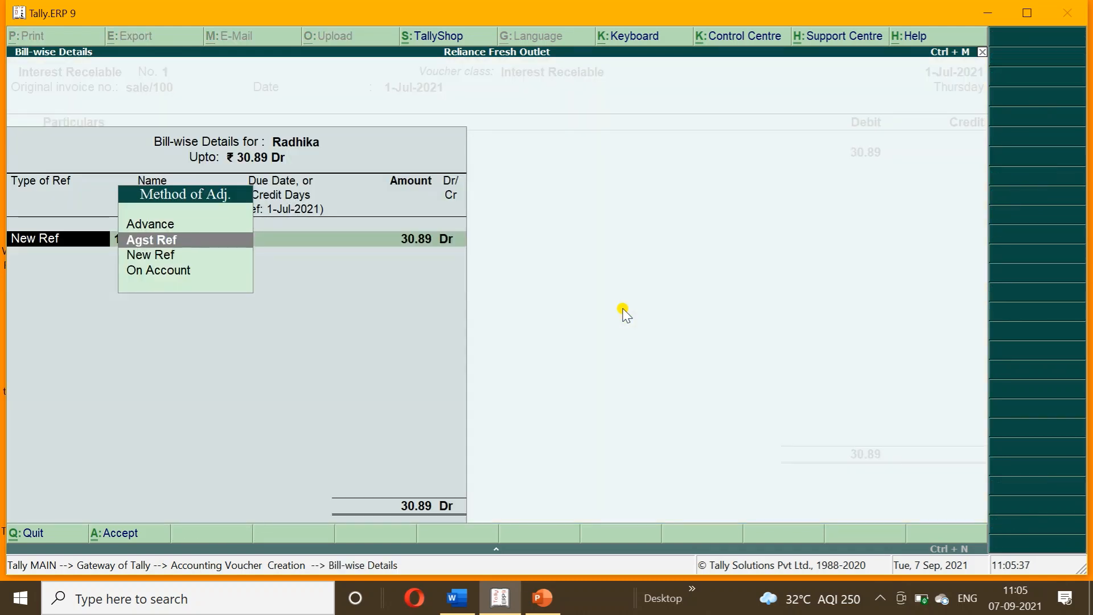
key(Return)
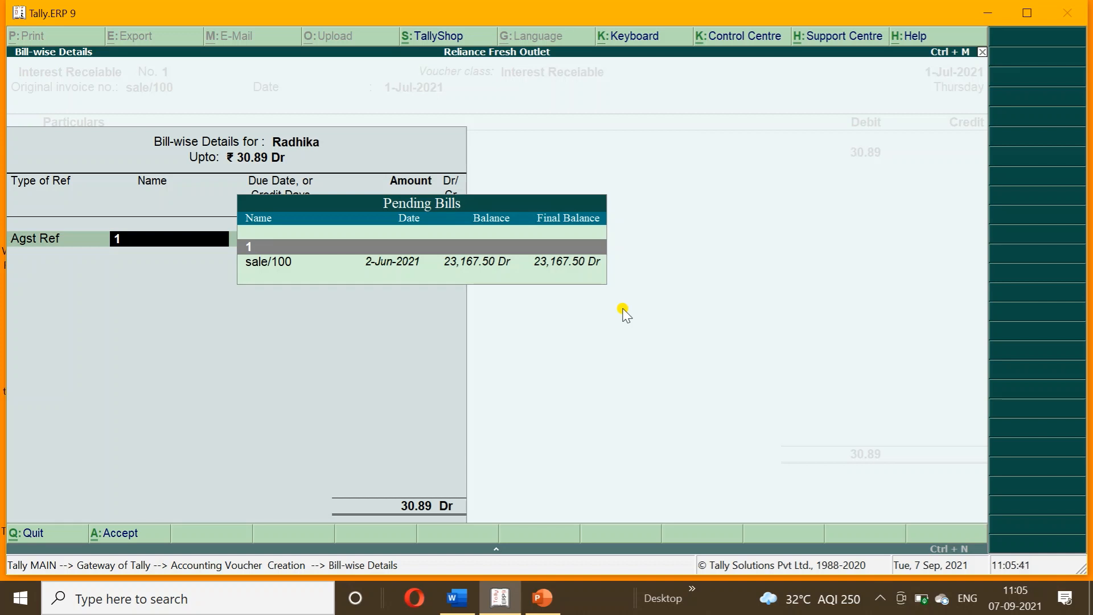
text(1)
key(BackSpace)
key(Return)
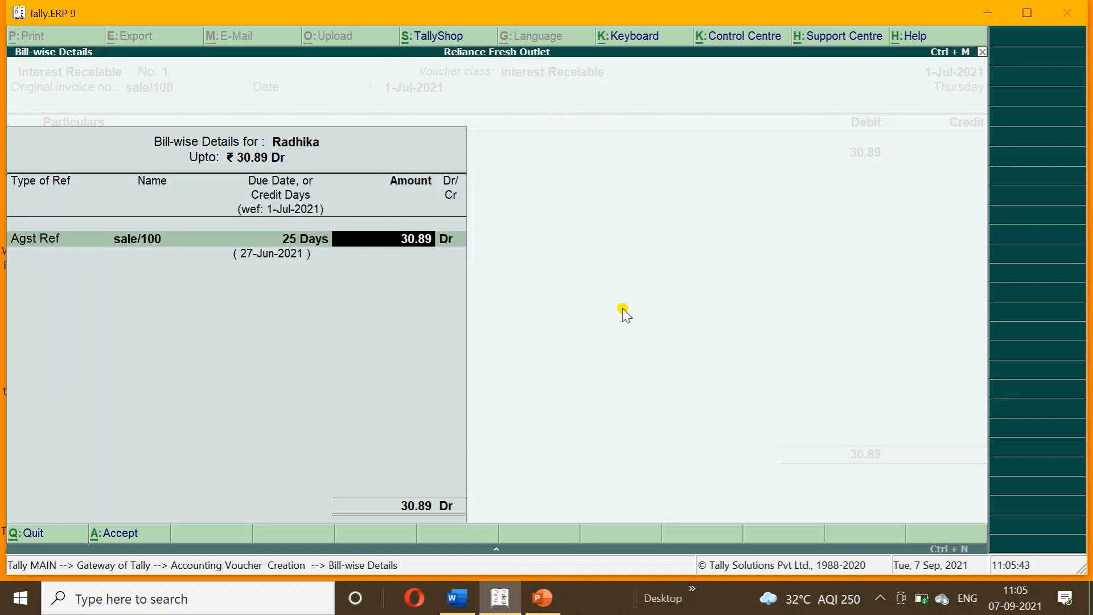
key(Return)
key(Return)
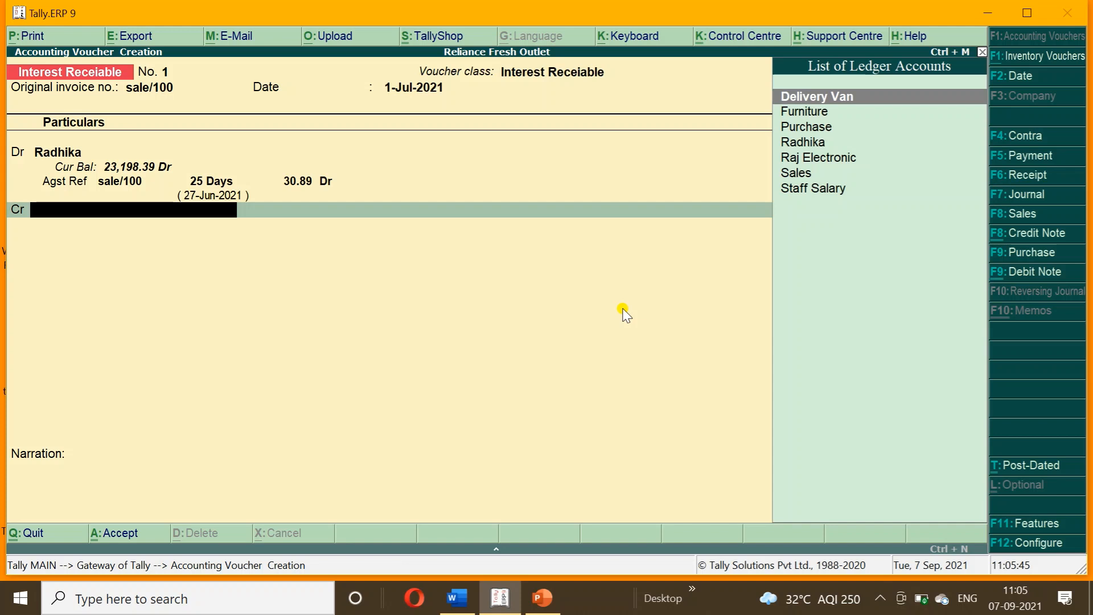
Create a ledger named Interest Received under Indirect Incomes for the credit line
key(alt+c)
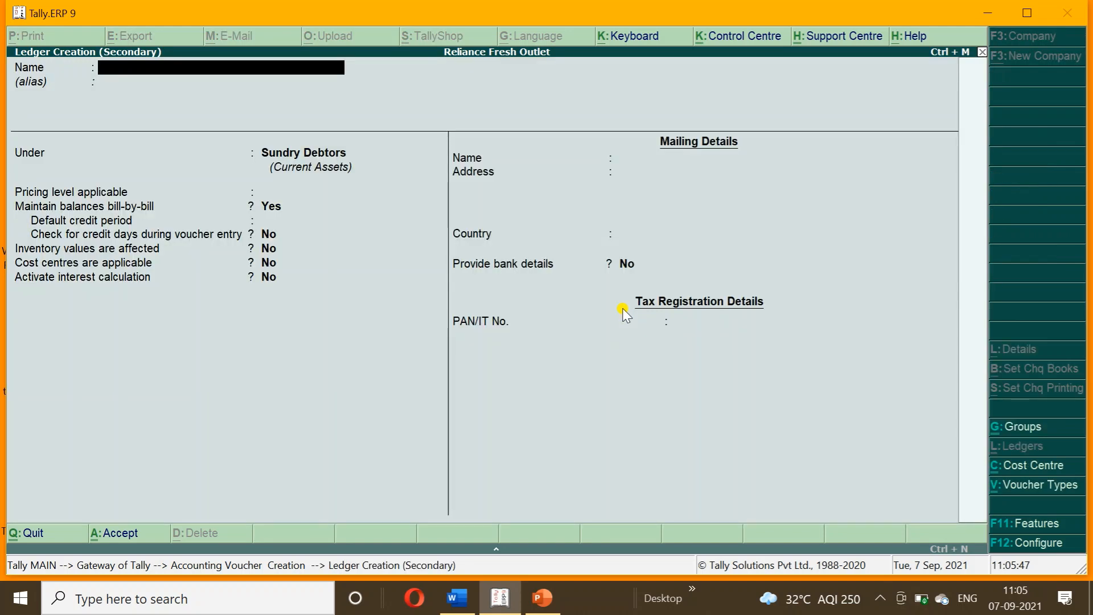
text(Interestr)
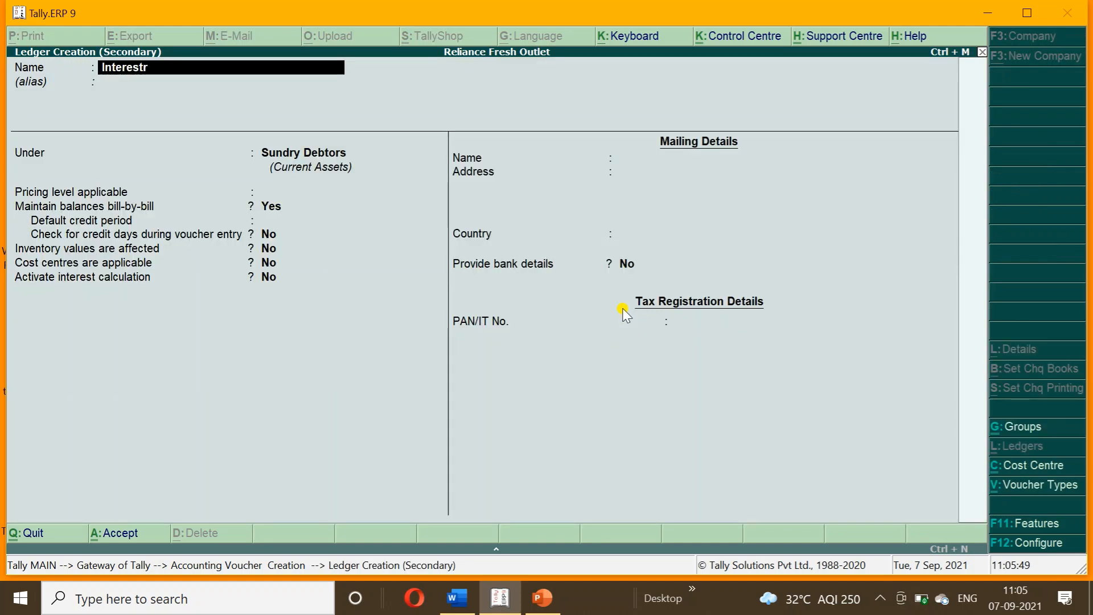
key(BackSpace)
key(BackSpace)
text(t Received)
key(Return)
text(Ind)
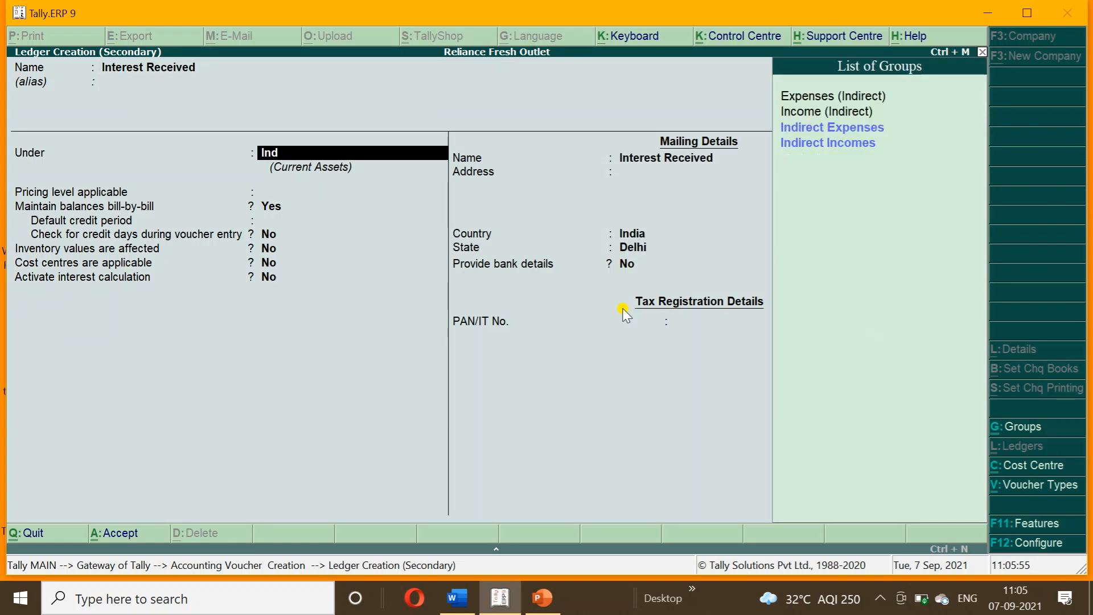
key(Down)
key(Down)
key(Return)
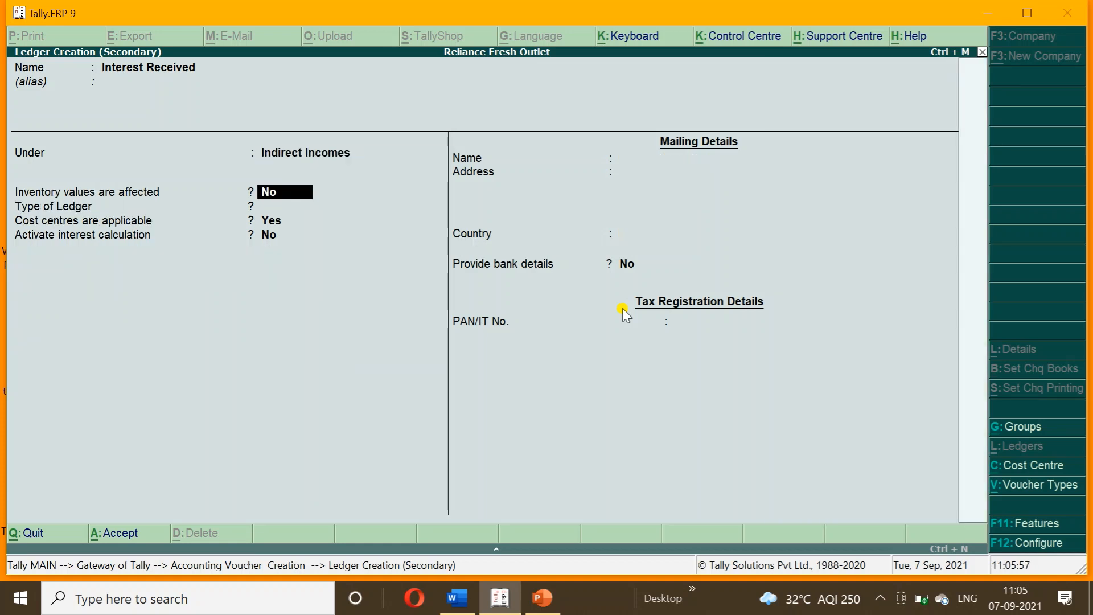
Set cost centres to No for the Interest Received ledger, keep the other defaults and save it
key(Return)
key(Return)
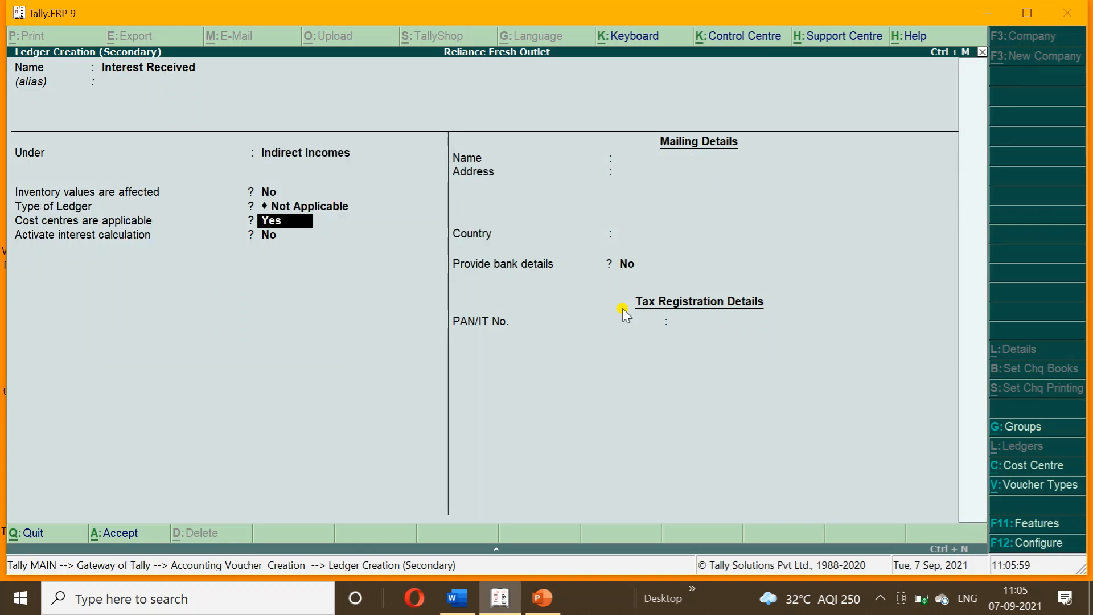
key(n)
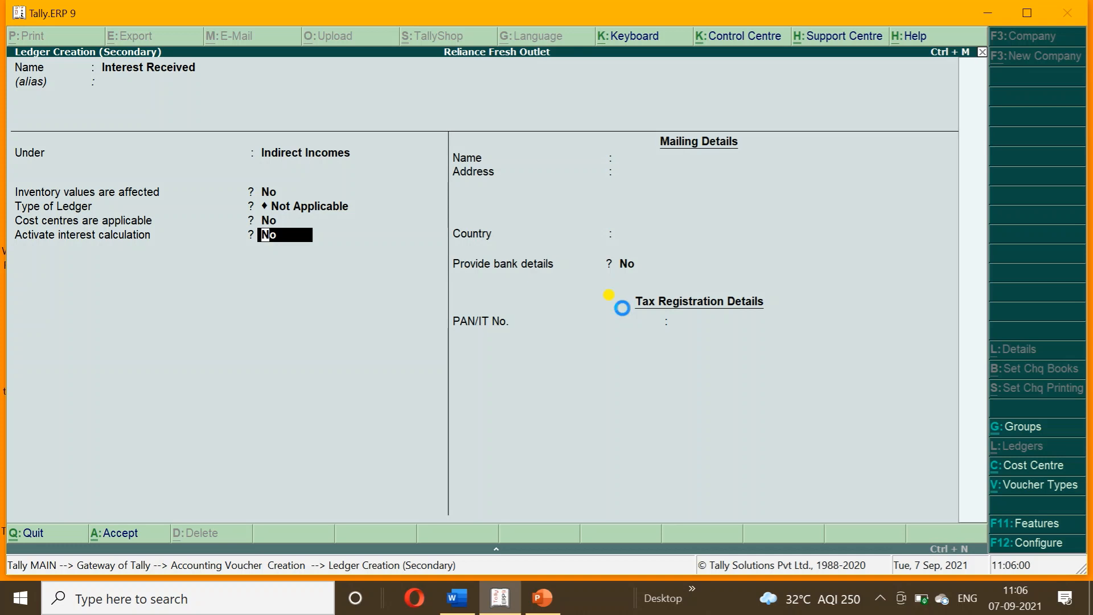
key(ctrl+a)
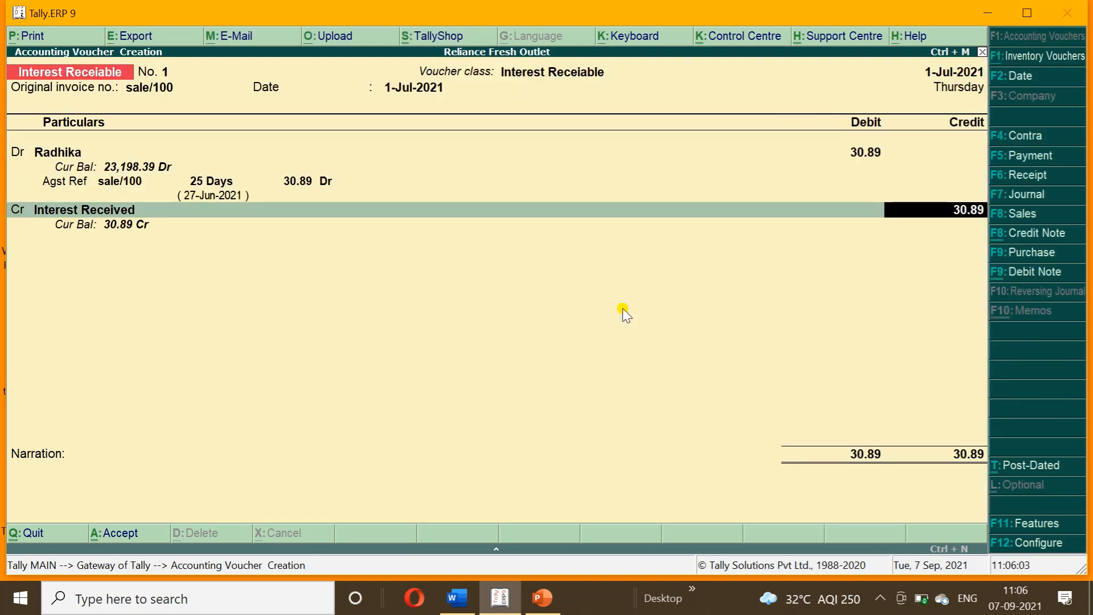
Accept the Interest Received credit amount, leave the narration blank and save the interest voucher
key(Return)
key(Return)
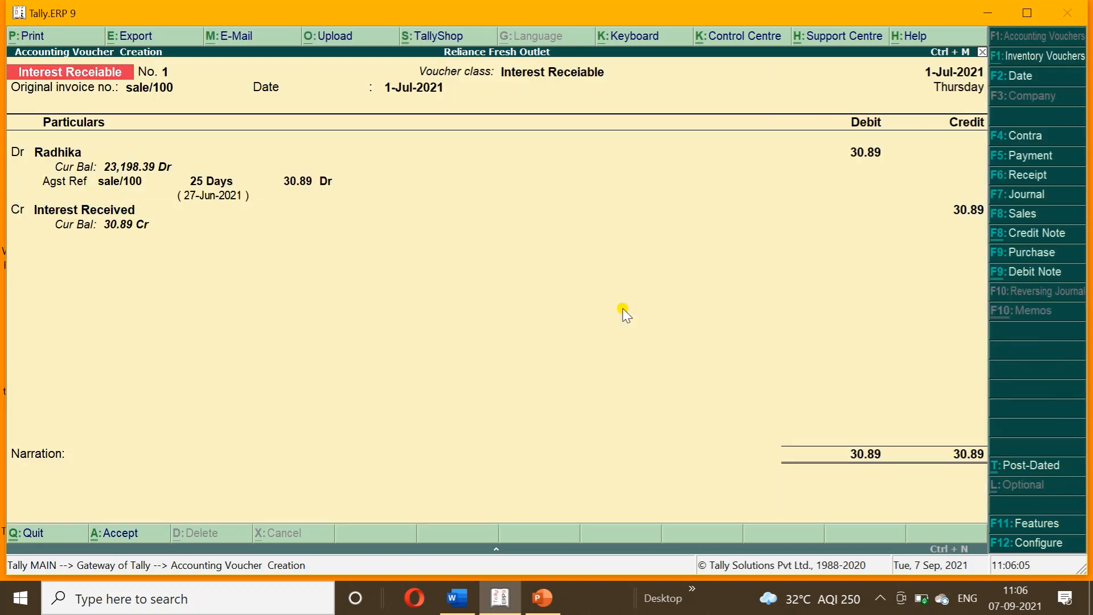
key(Return)
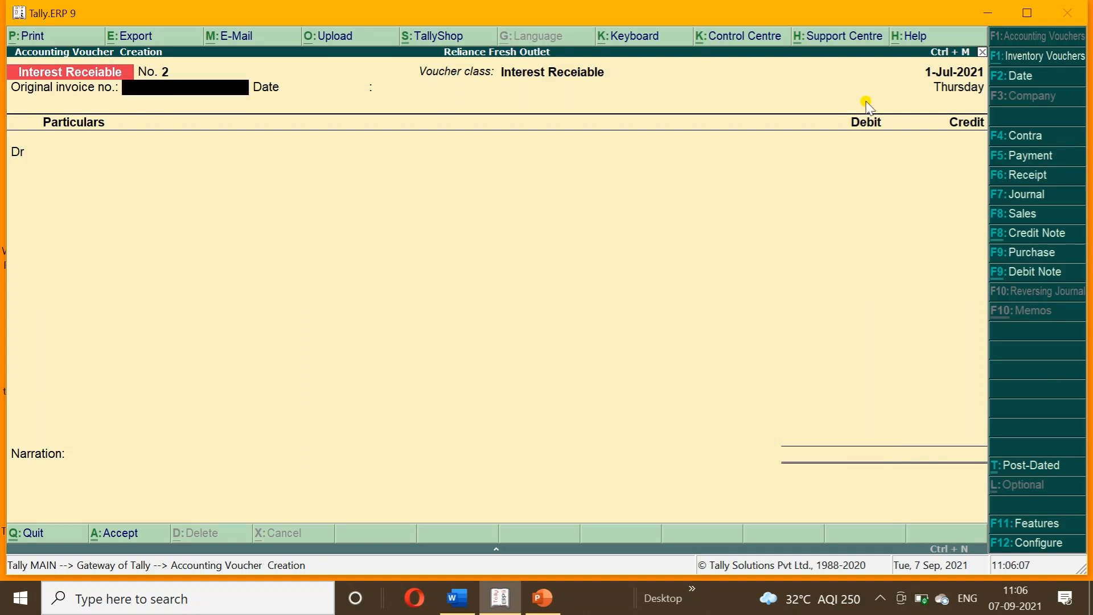
Start a Receipt voucher and credit the customer of bill sale/100 with 23,198.39
click(1017, 176)
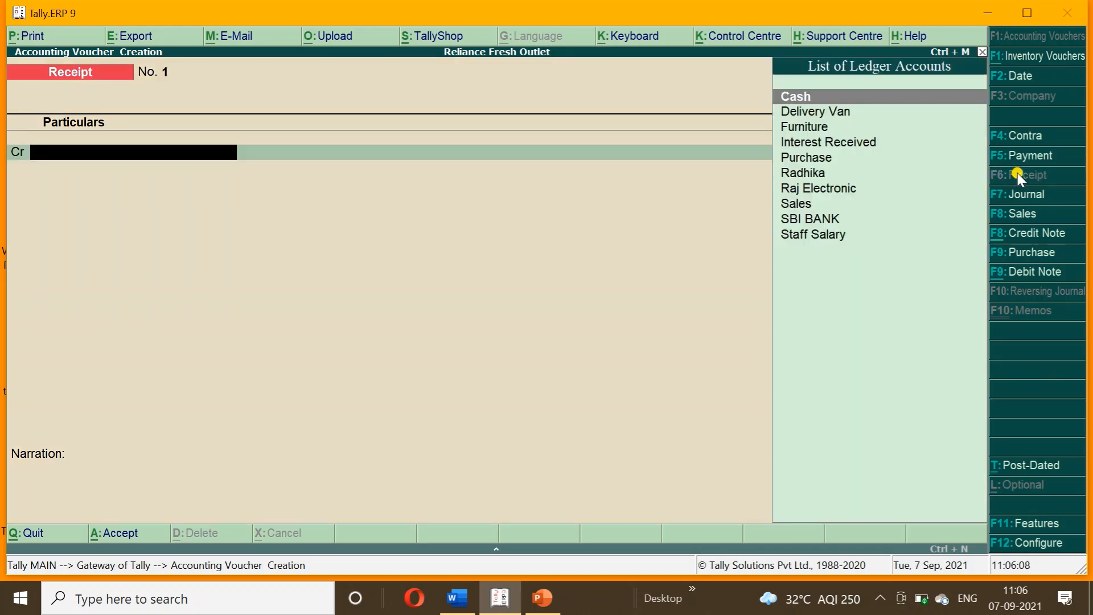
text(R)
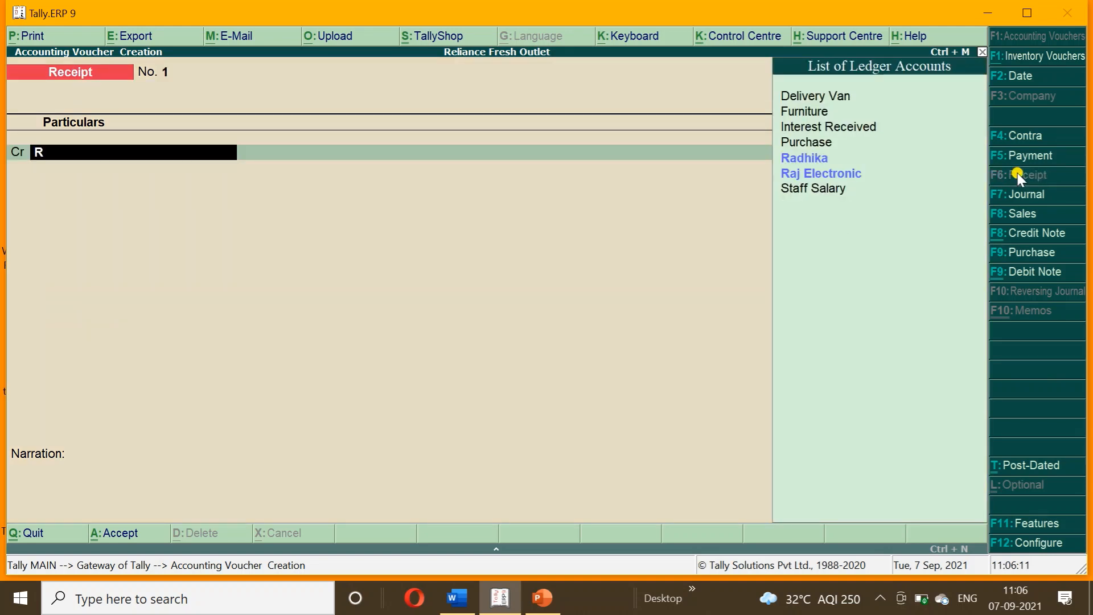
key(Down)
key(Up)
key(Return)
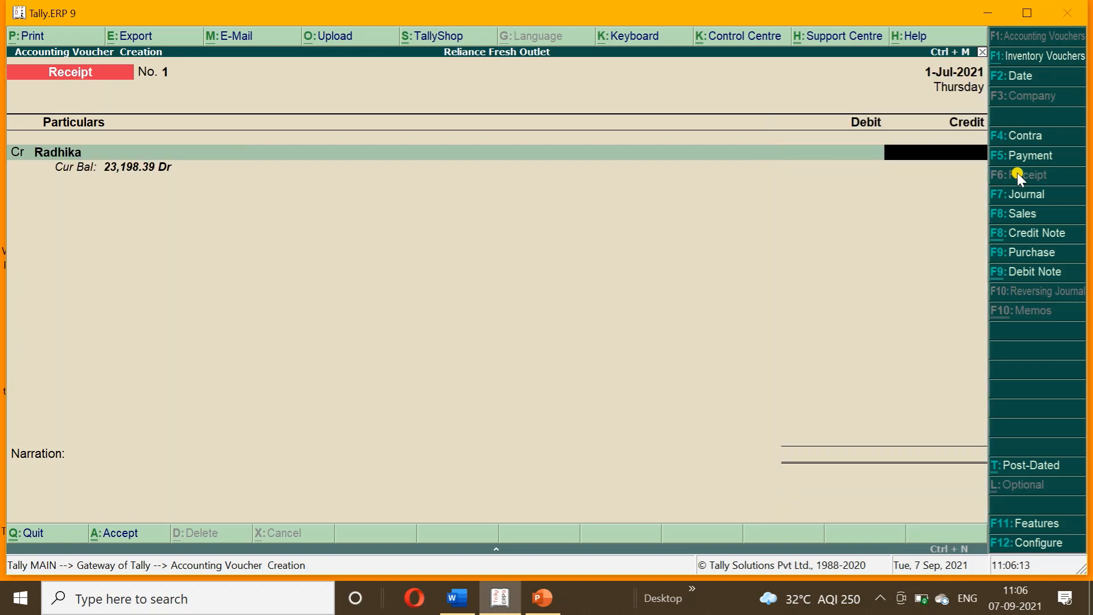
text(23)
text(198.39)
key(Return)
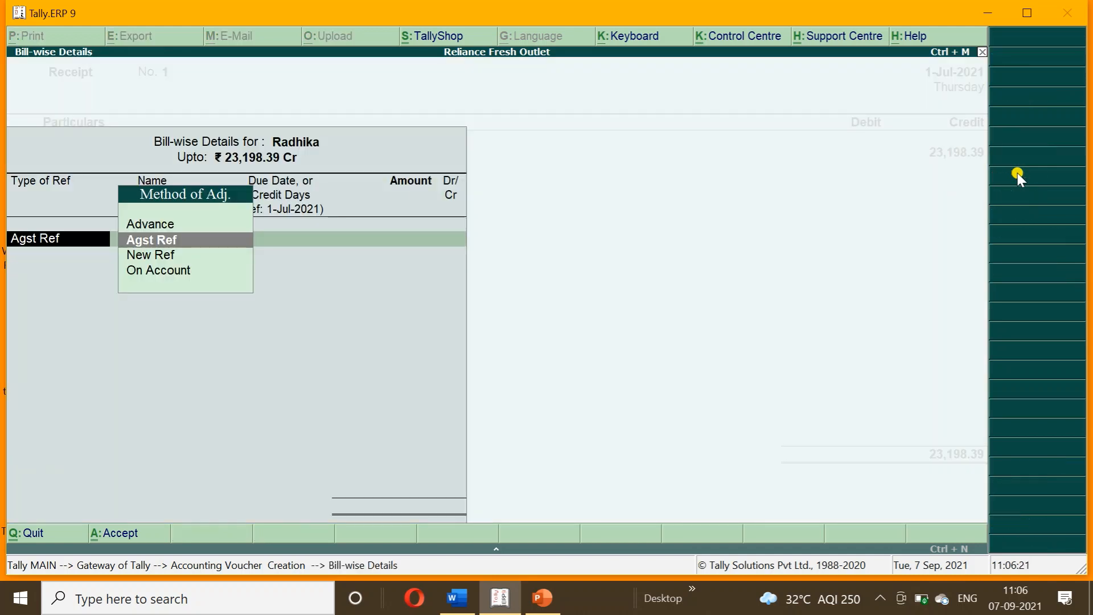
Allocate the whole receipt as Agst Ref to the customer's bill sale/100
key(Return)
key(Return)
key(Return)
key(Return)
key(Return)
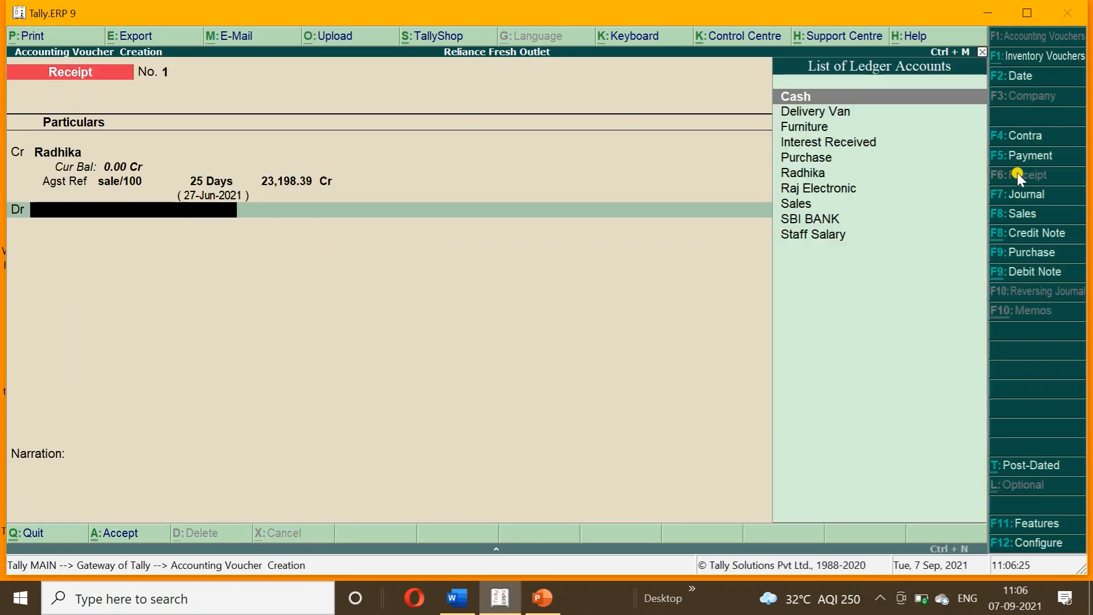
Debit Cash with the received amount and save the receipt voucher without a narration
key(Return)
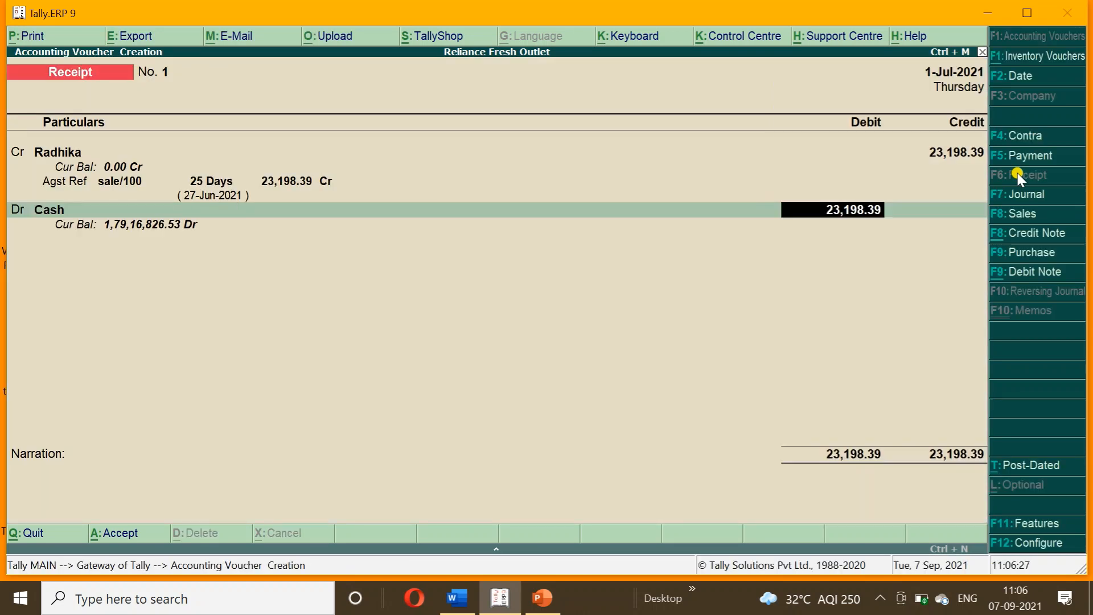
key(Return)
key(Return)
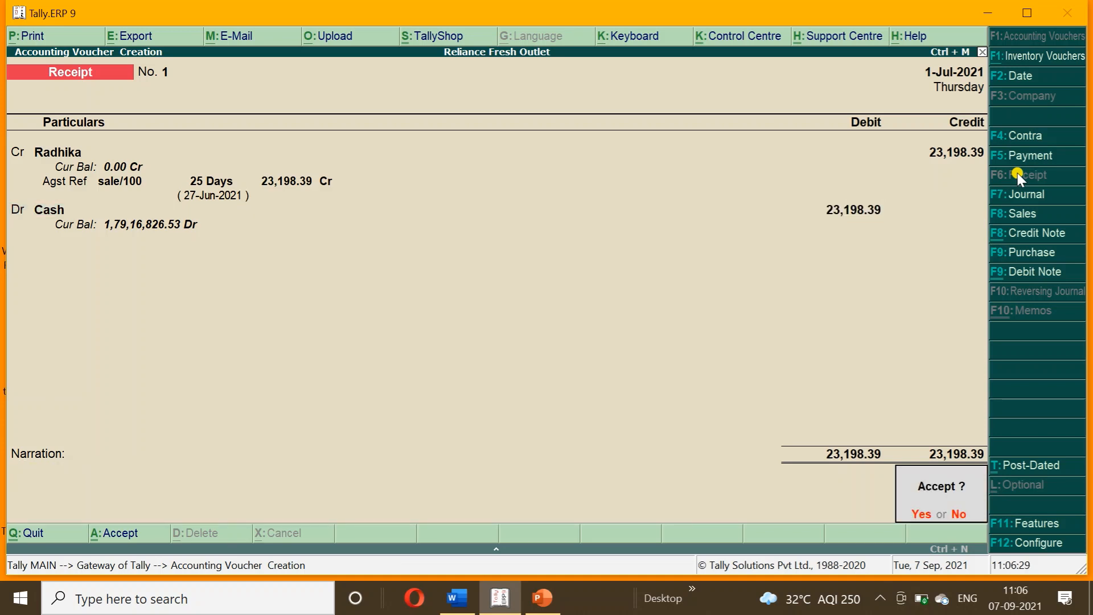
key(Return)
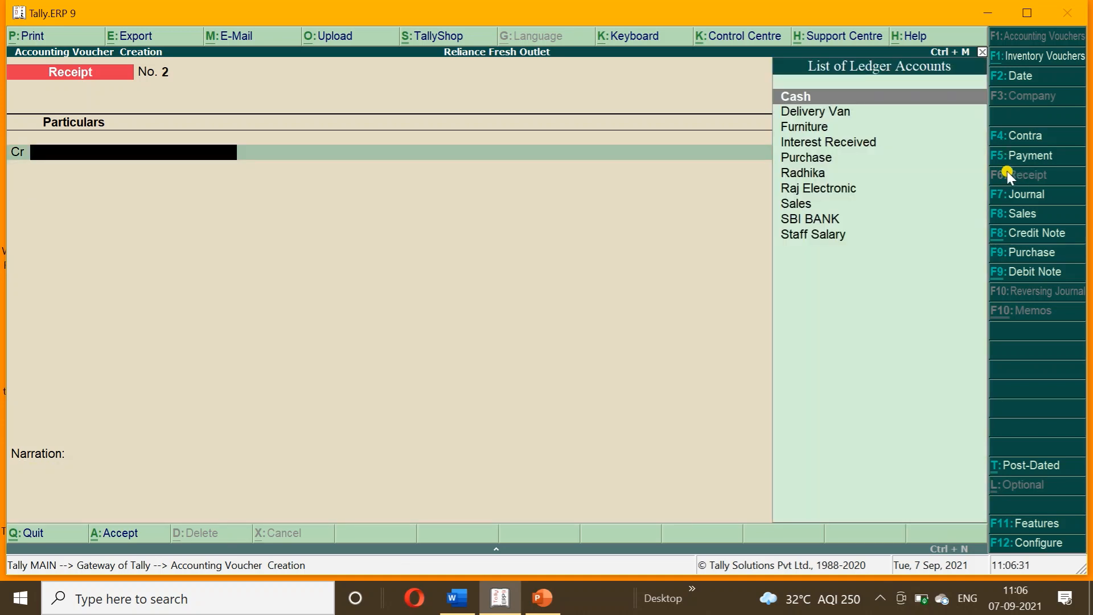
Check the next receipt in the Word document and start another Interest Receiable voucher with its class in Tally
click(460, 605)
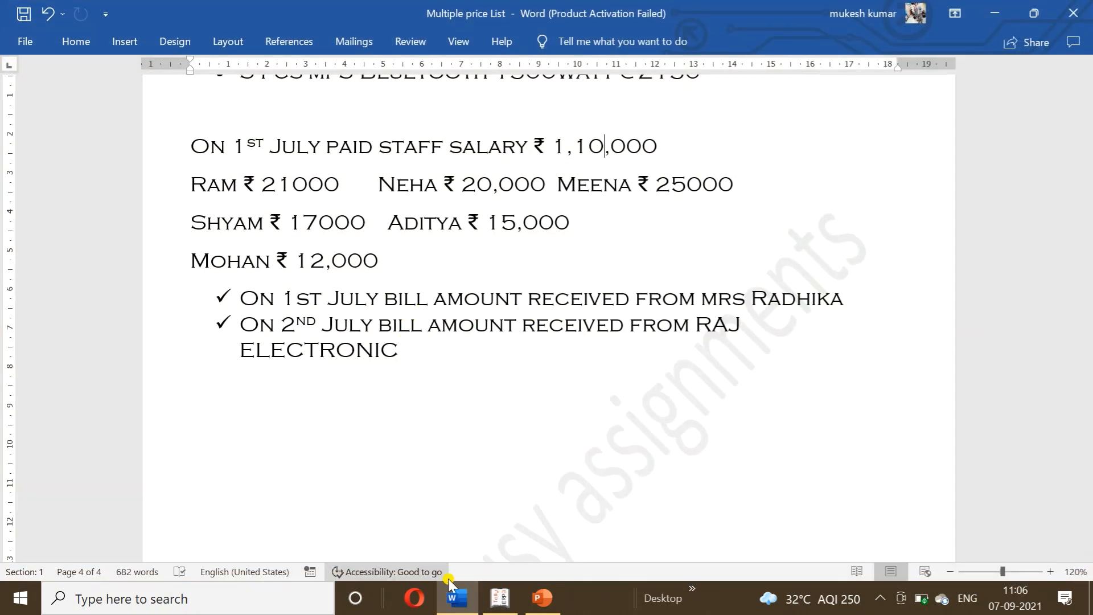
click(495, 601)
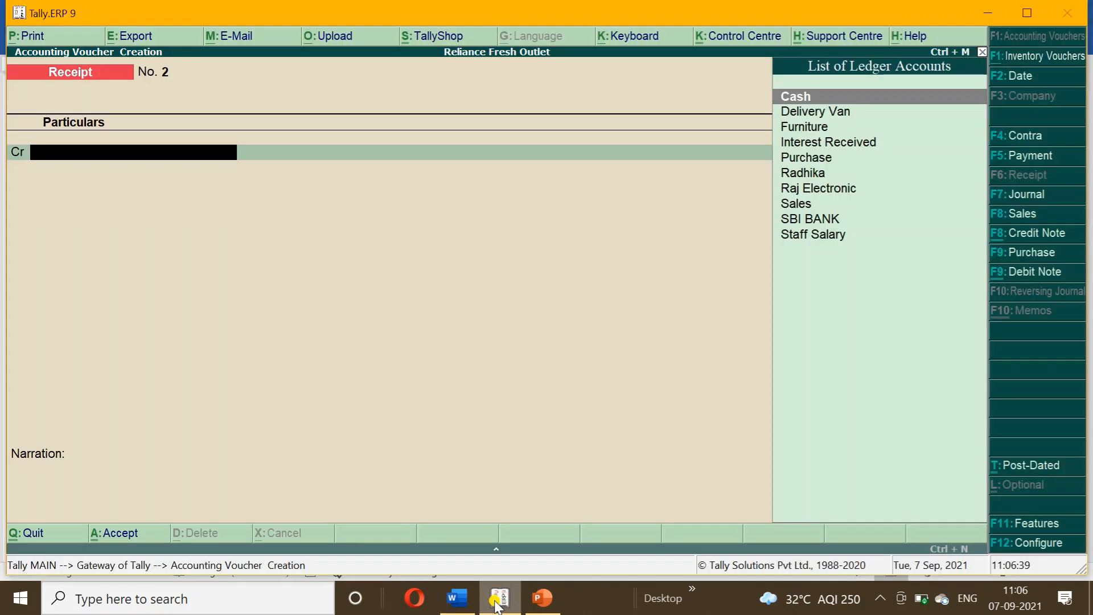
click(1032, 273)
key(Down)
key(Return)
key(Down)
key(Return)
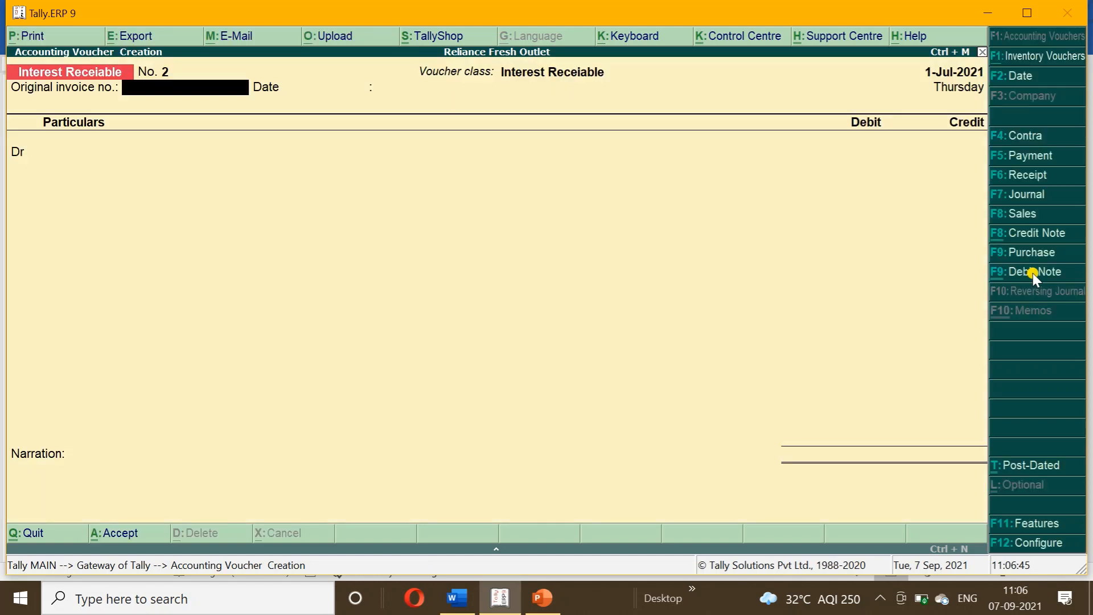
Date the voucher 2-Jul-2021 and enter original invoice number sale/200 with the same invoice date
key(F2)
key(Return)
text(sale/200)
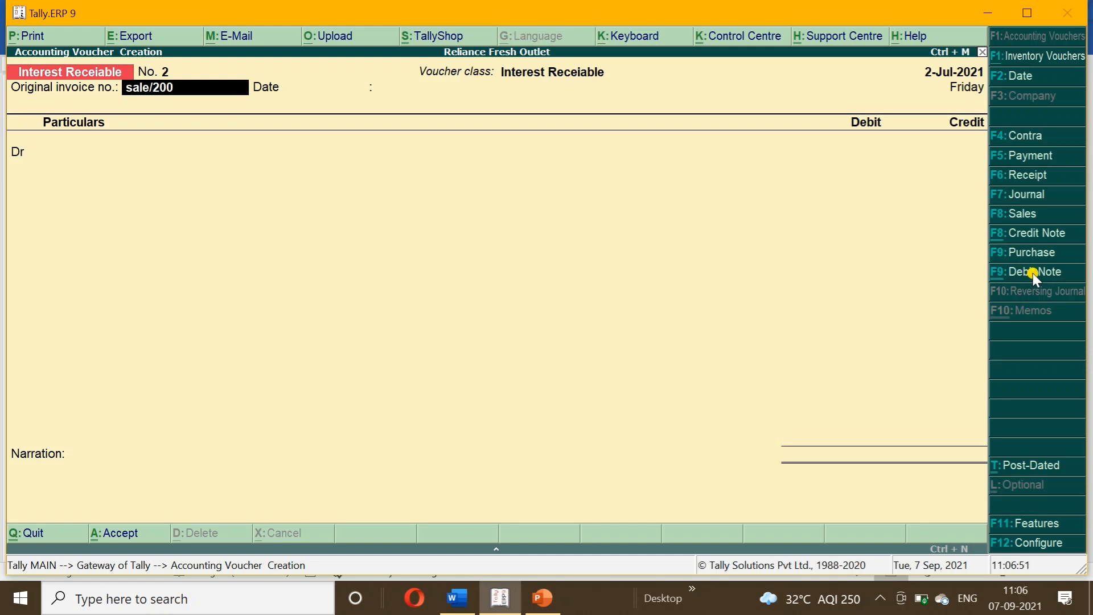
key(Return)
key(Return)
Debit Raj Electronic in the Interest Receiable voucher with the interest due on the bill sale/200
key(Down)
key(Return)
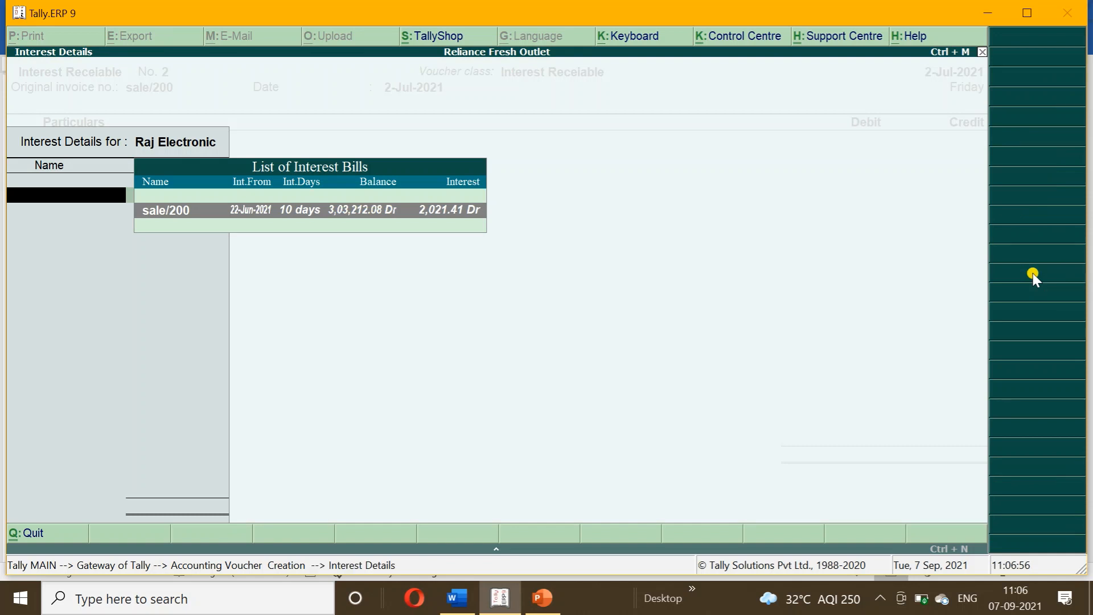
key(Return)
key(Return)
key(Return)
key(Return)
key(Return)
key(Return)
key(Return)
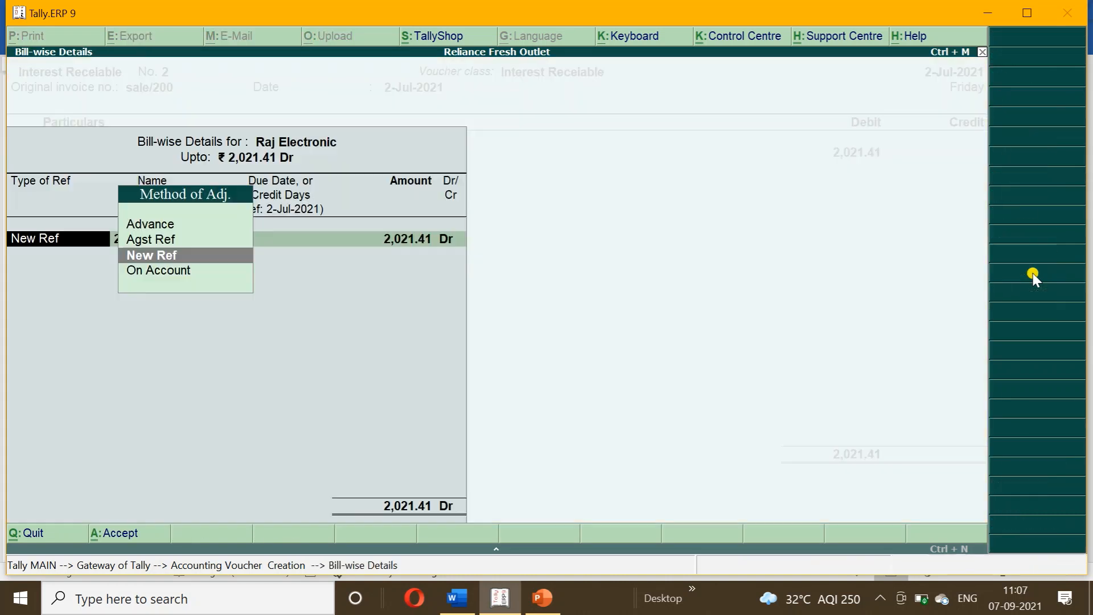
Allocate the interest amount as Agst Ref to Raj Electronic's bill sale/200
key(Return)
key(BackSpace)
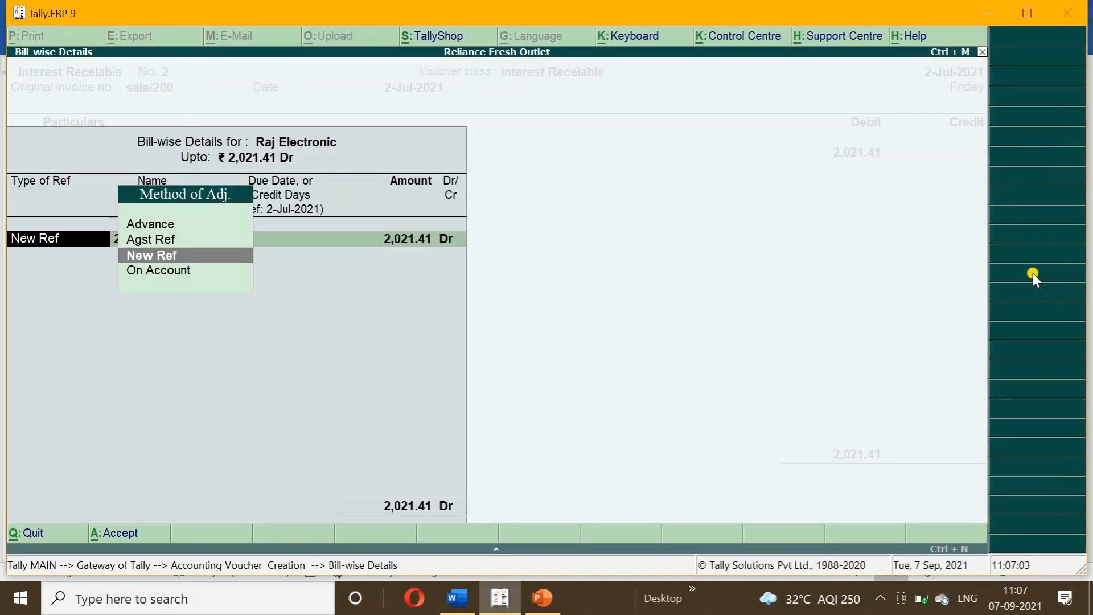
key(Up)
key(Return)
key(Down)
key(Return)
key(Return)
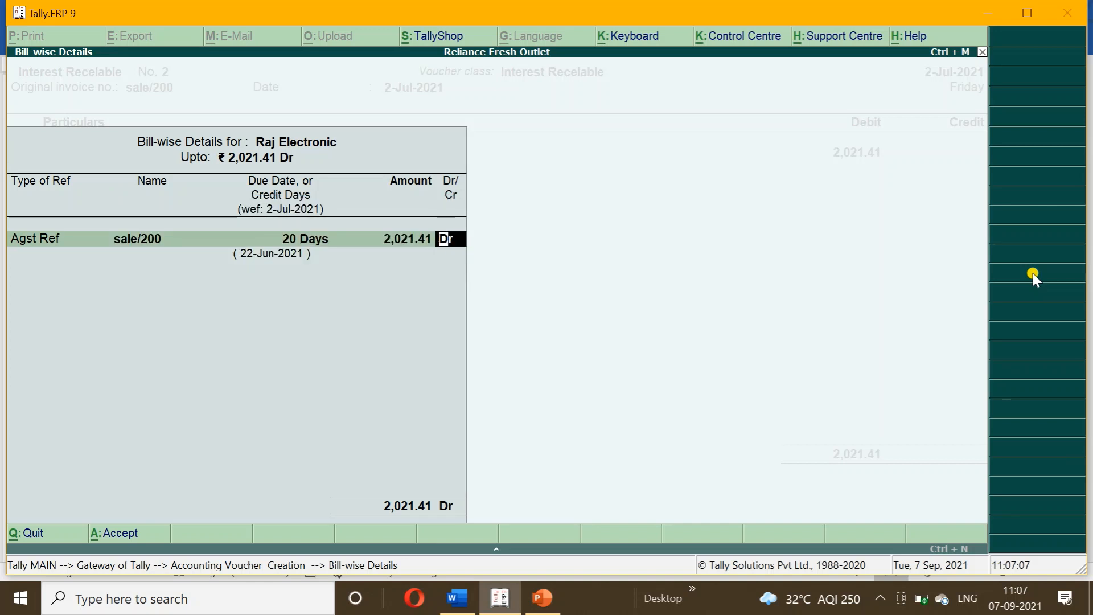
key(Return)
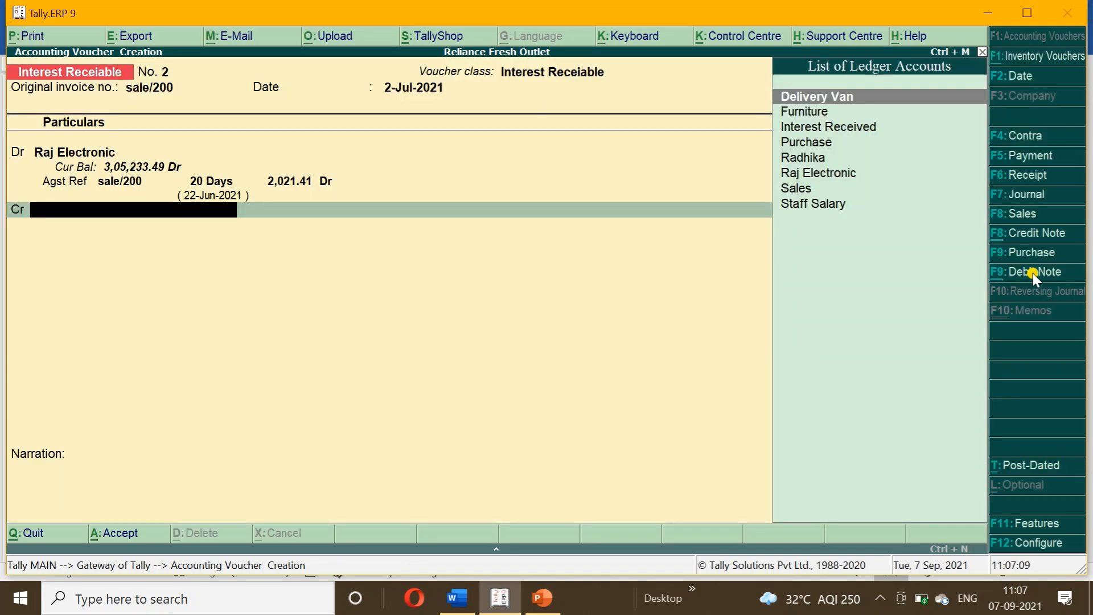
Credit Interest Received with the interest amount and save the voucher without a narration
key(Return)
key(BackSpace)
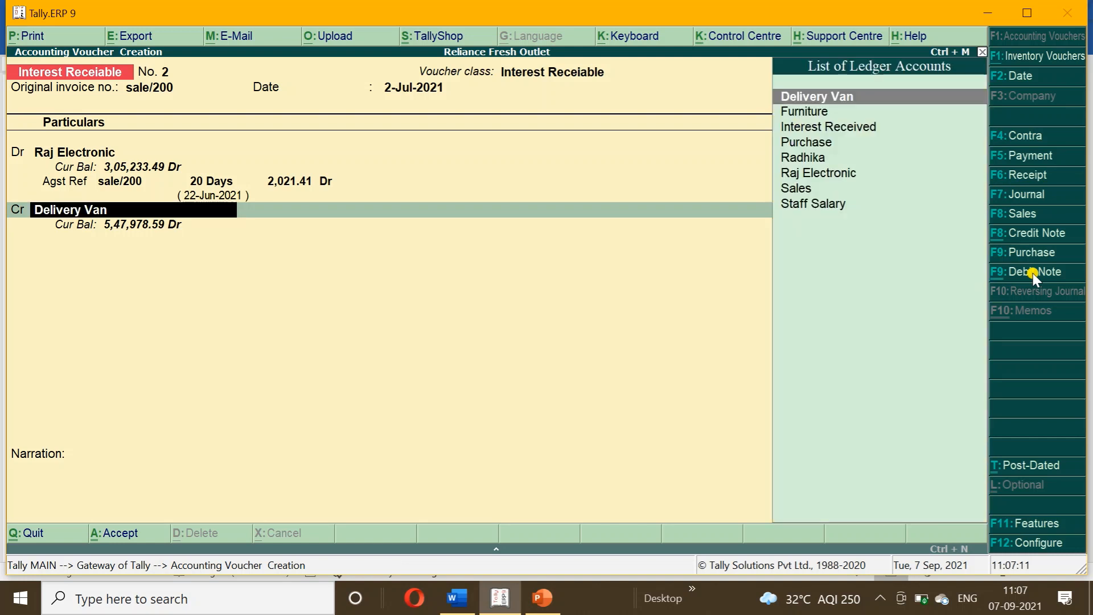
text(Int)
key(Return)
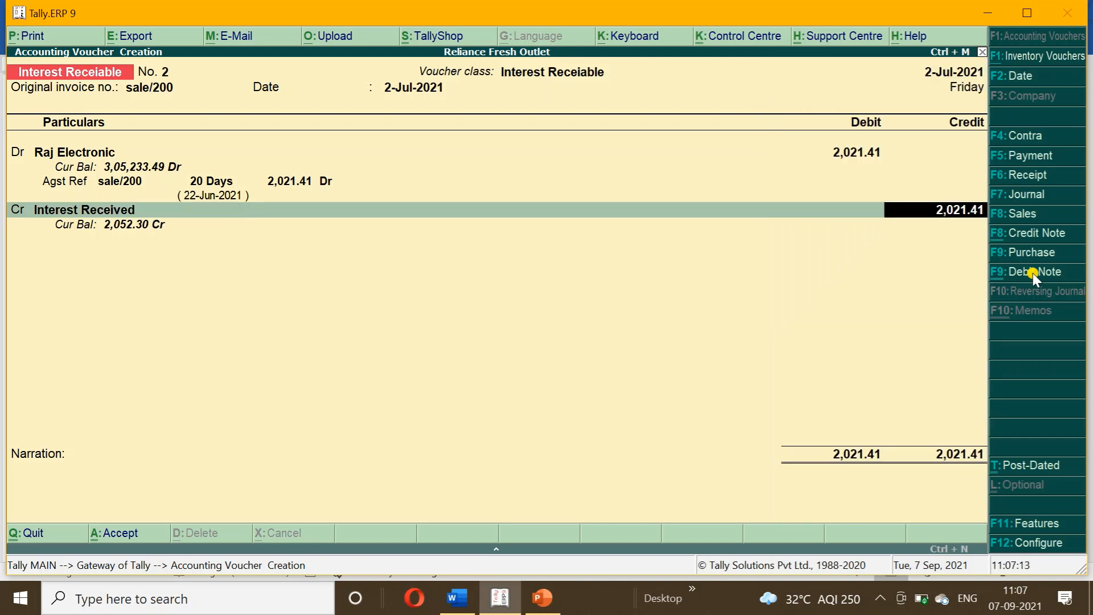
key(Return)
key(Return)
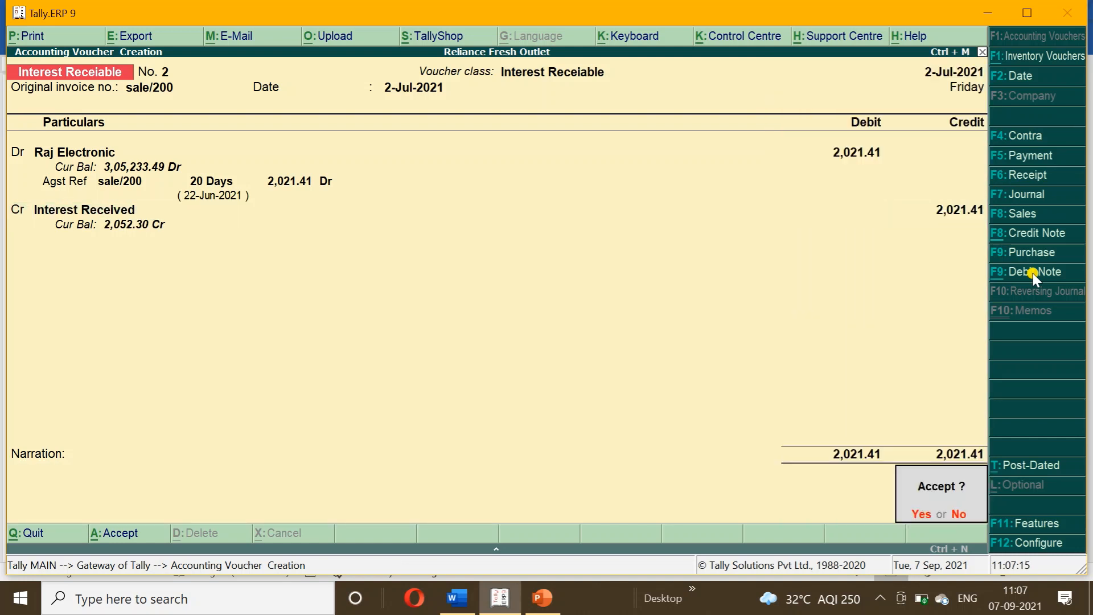
key(Return)
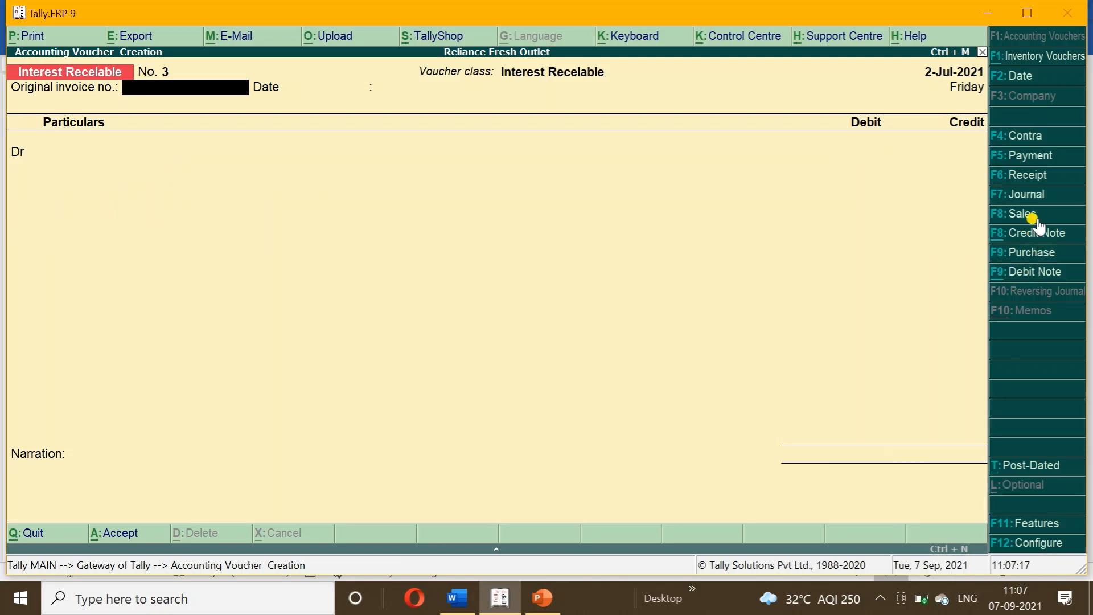
Start a Receipt voucher and credit Raj Electronic with 3,05,233.49
click(1028, 173)
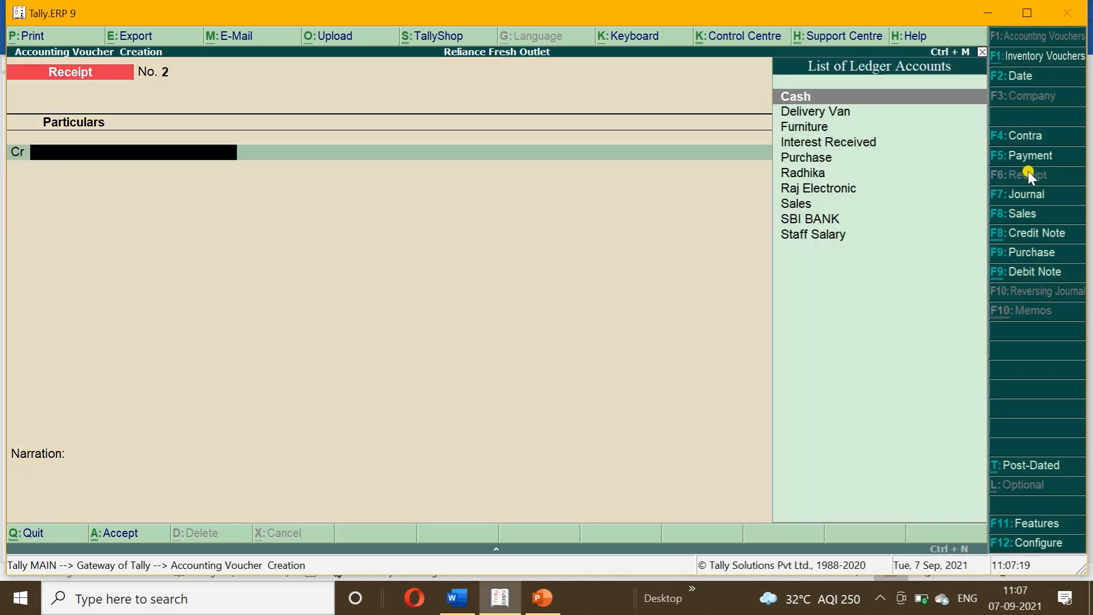
text(R)
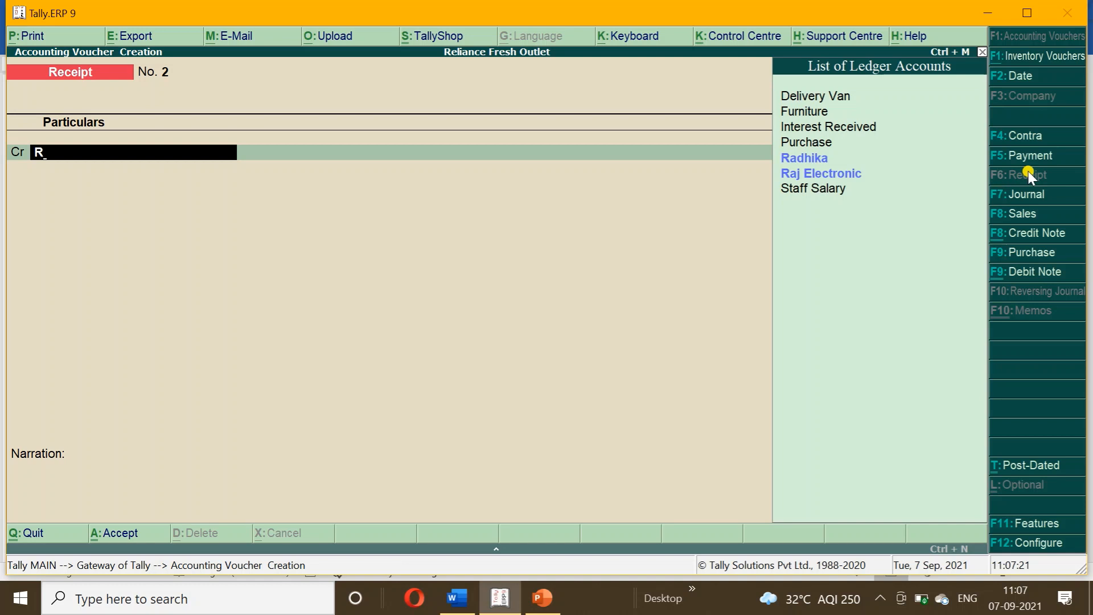
key(Down)
key(Return)
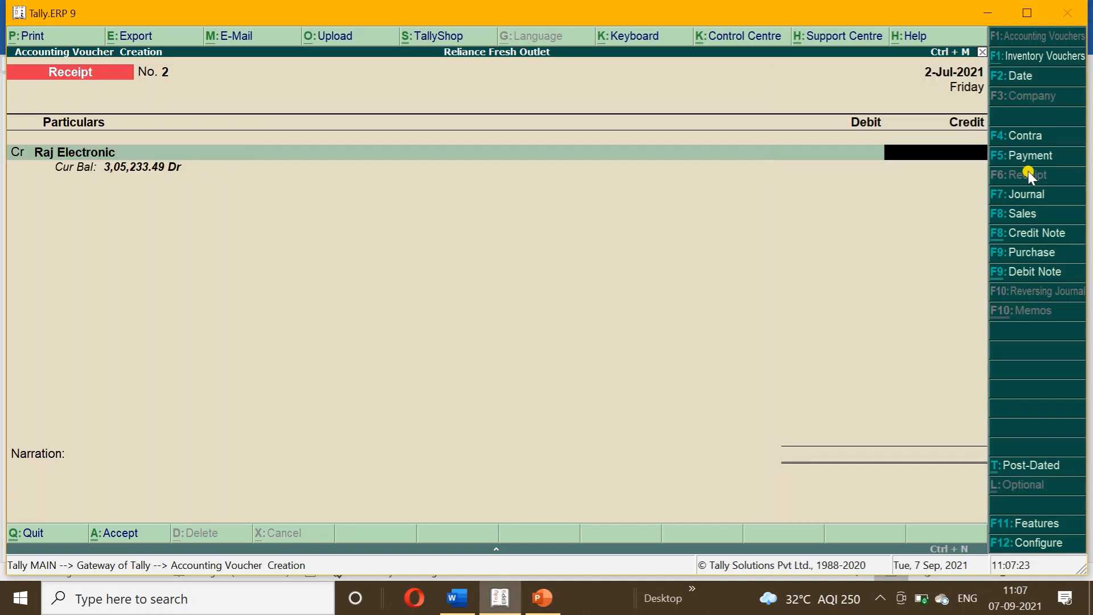
text(305233.49)
key(Return)
Allocate the full receipt as Agst Ref to Raj Electronic's pending bill sale/200
key(Return)
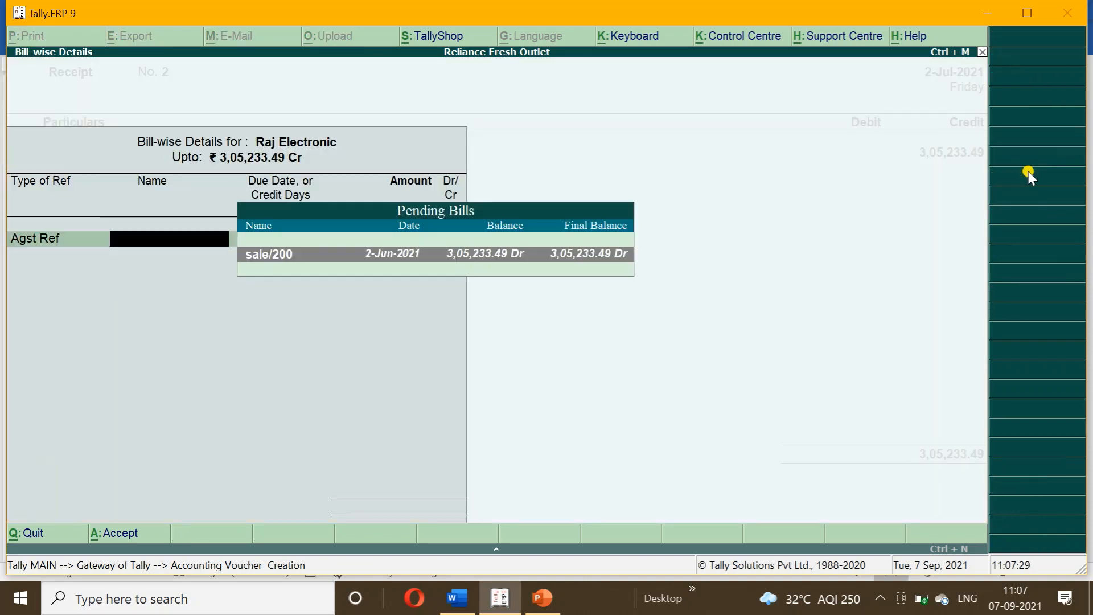
key(Return)
key(Return)
key(Return)
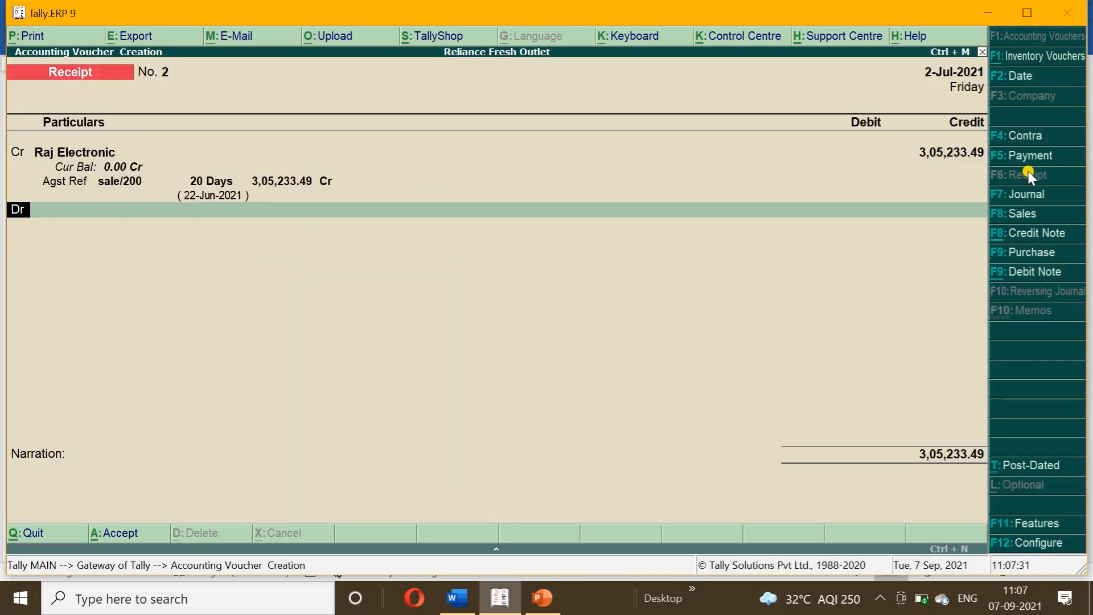
Debit Cash with the full receipt amount and save the receipt voucher without a narration
key(Return)
key(Return)
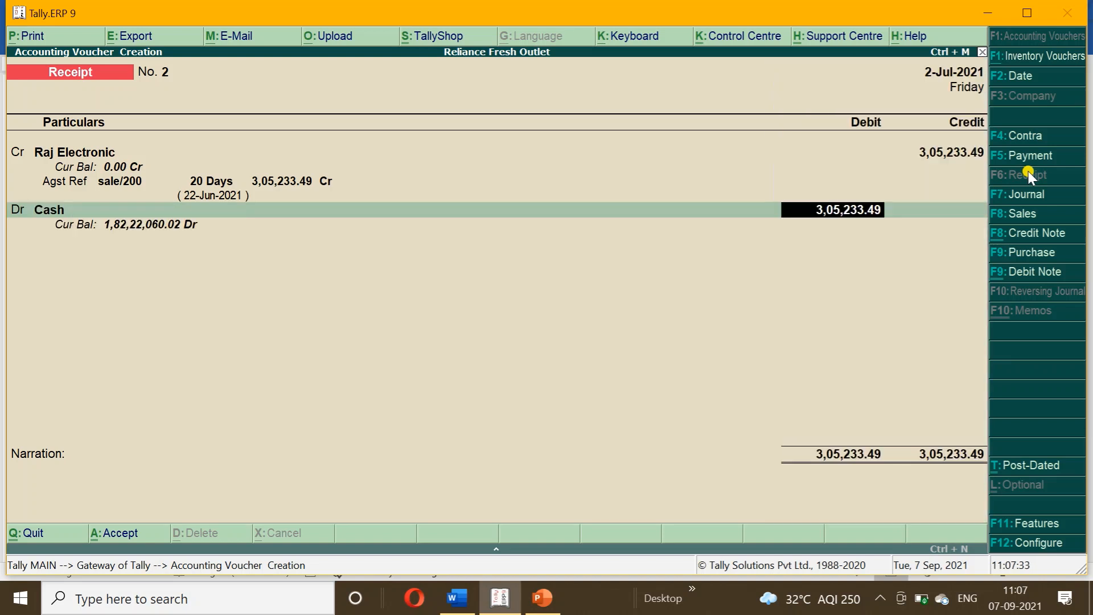
key(Return)
key(Return)
key(Return)
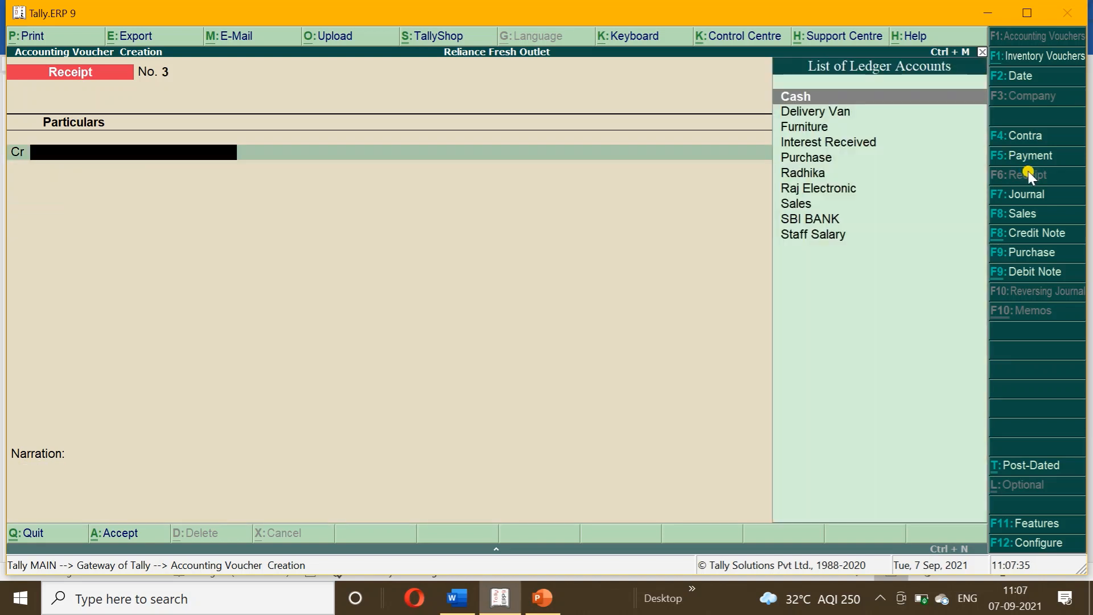
Leave voucher entry and examine the Trial Balance for any difference in opening balances
key(Escape)
key(Return)
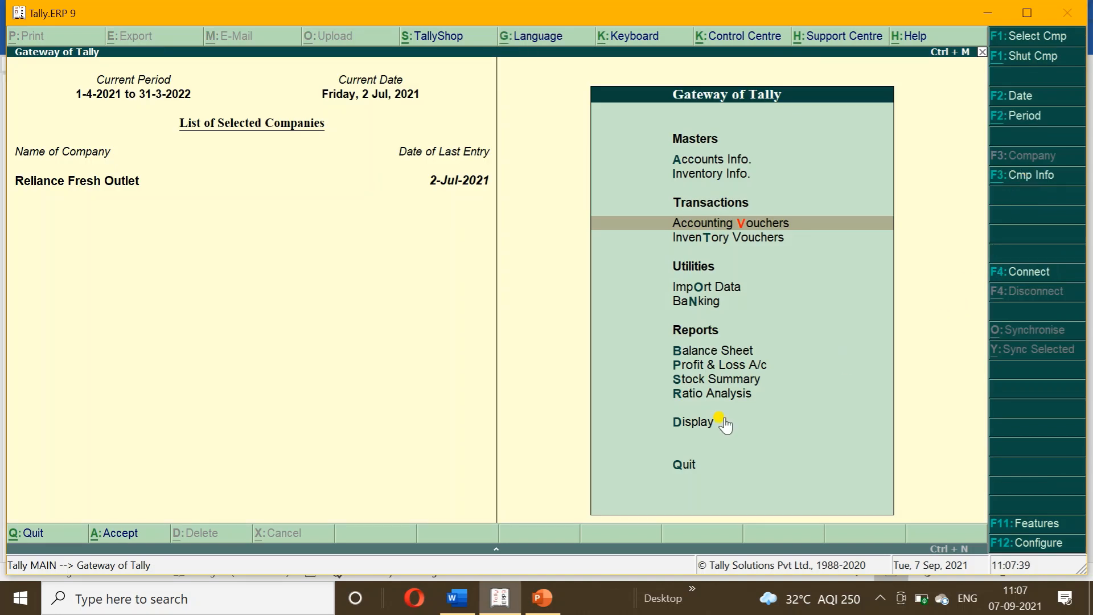
key(Down)
key(Down)
key(Down)
key(Down)
key(Down)
key(Down)
key(Down)
key(Down)
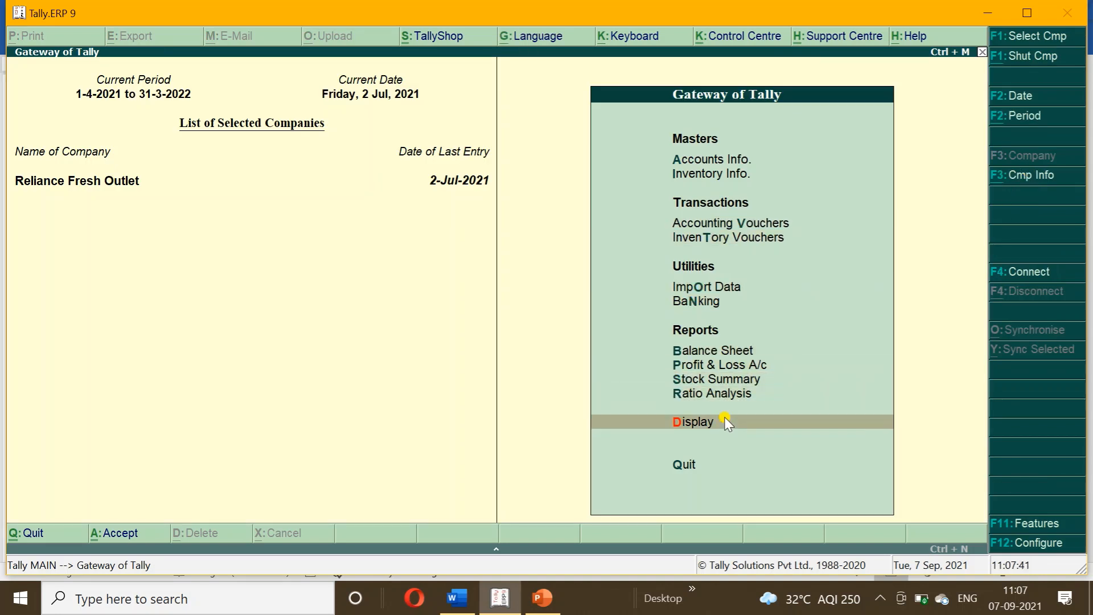
key(Return)
key(Return)
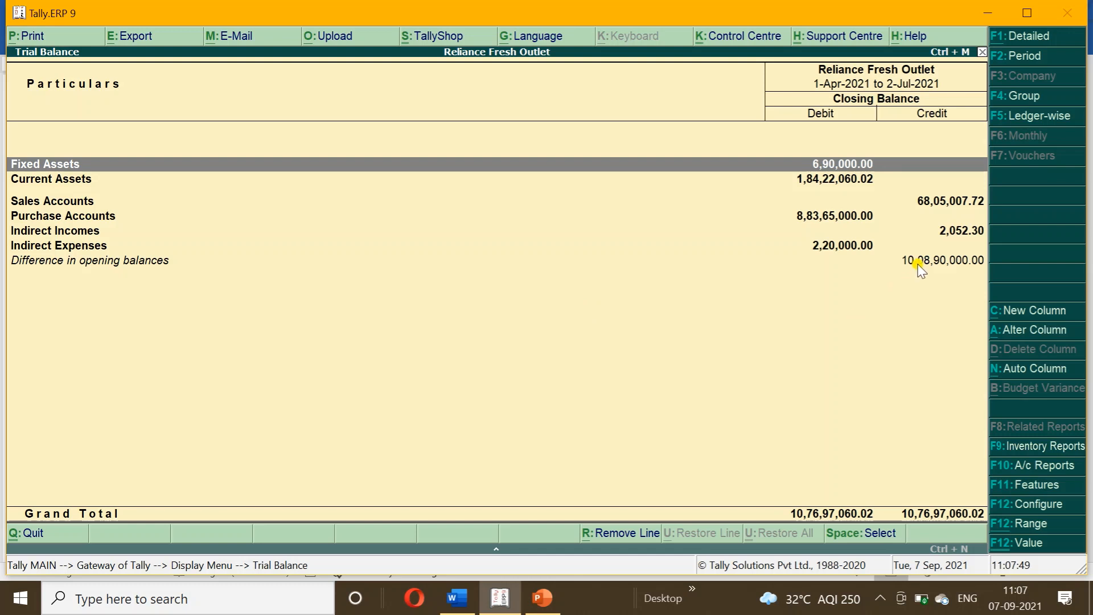
Leave the Trial Balance and start a new single ledger named Capital
key(Escape)
key(Escape)
key(Up)
key(Up)
key(Up)
key(Up)
key(Up)
key(Up)
key(Up)
key(Up)
key(Up)
key(Up)
key(Return)
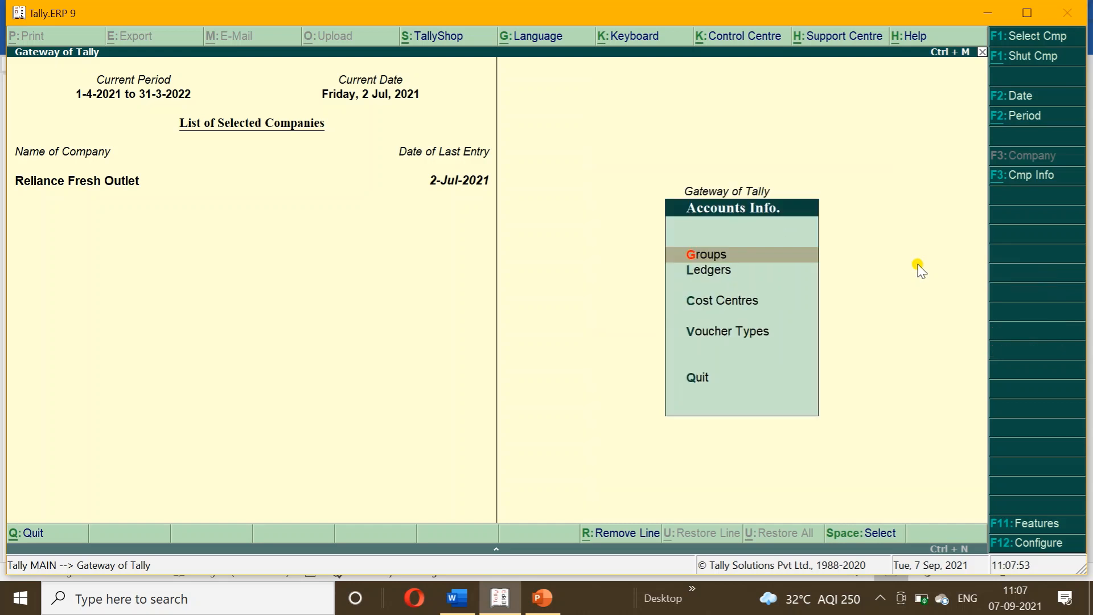
key(Down)
key(Return)
key(Down)
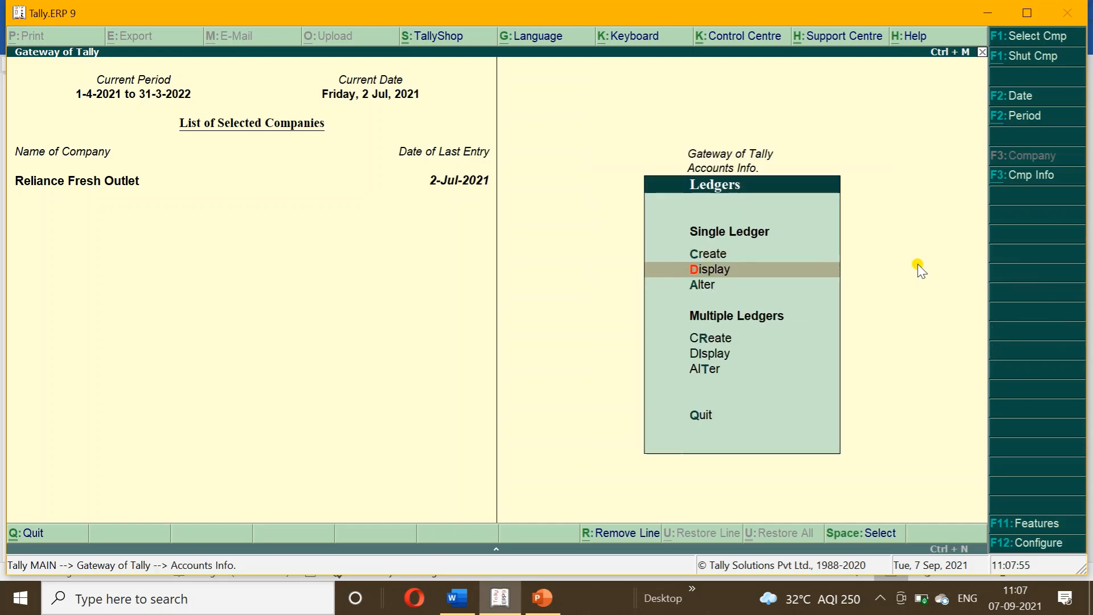
key(Up)
key(Return)
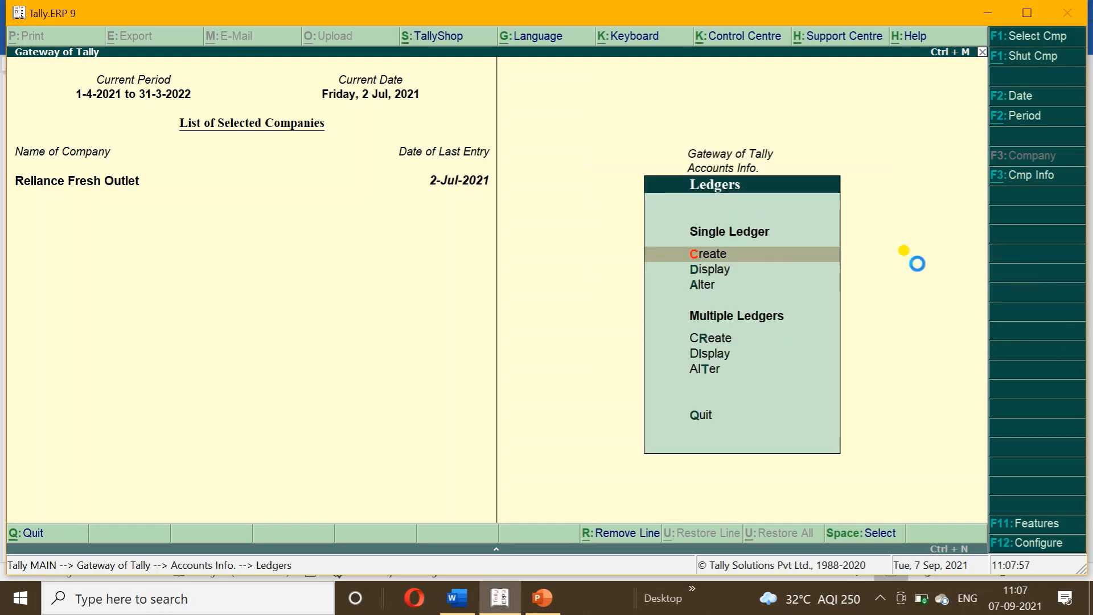
text(Cap)
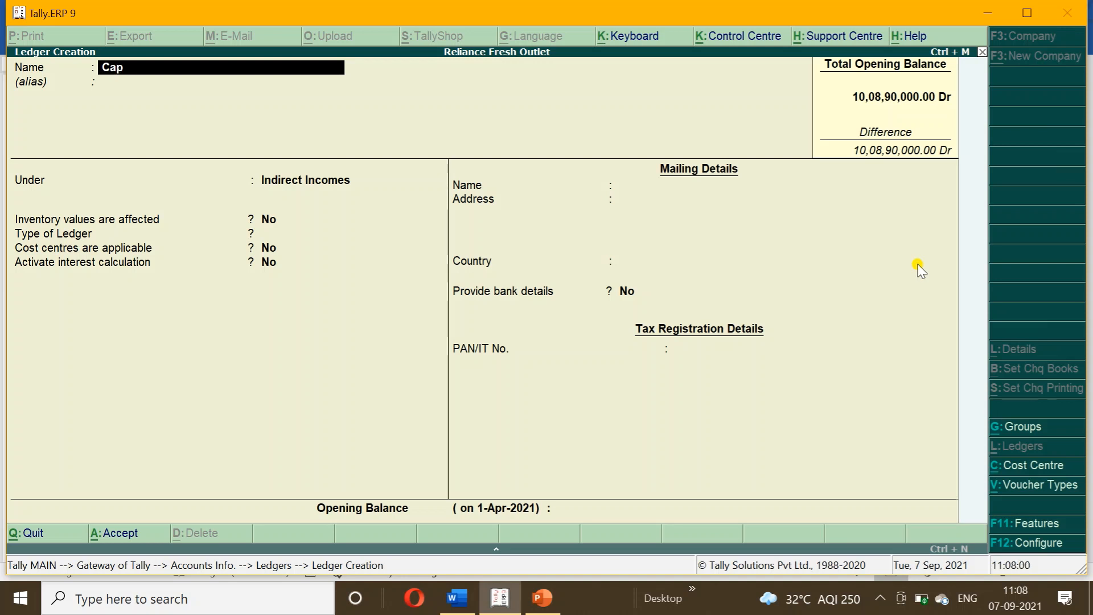
text(ital)
key(Return)
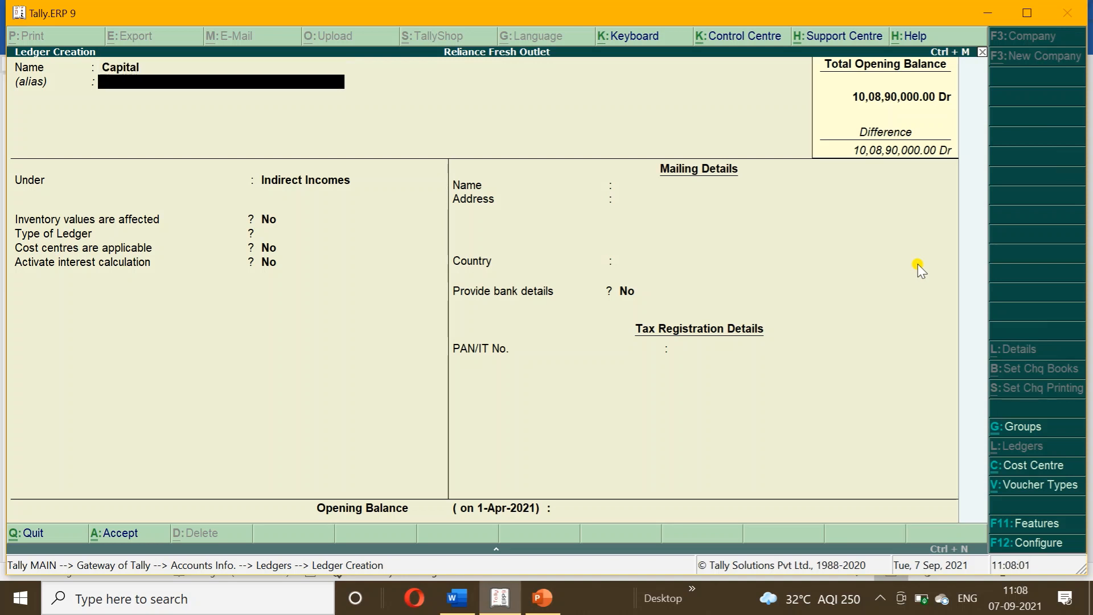
Place the Capital ledger under Capital Account and keep the default mailing, bank and tax details
key(Return)
text(Cap)
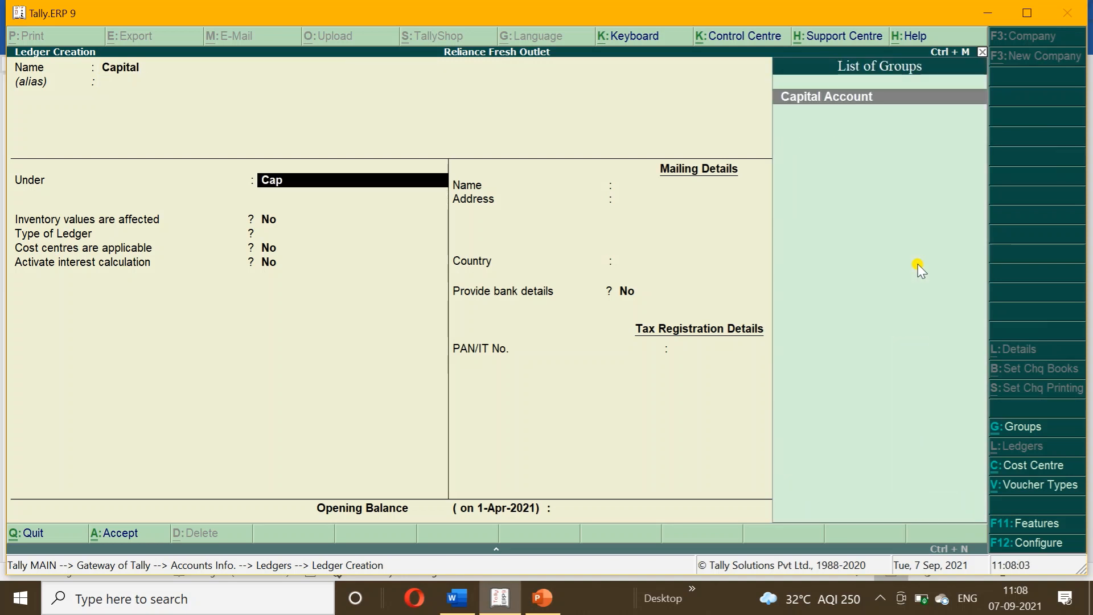
key(Return)
key(Return)
key(Return)
key(Return)
key(Return)
key(Return)
key(Return)
key(Return)
key(Return)
key(Return)
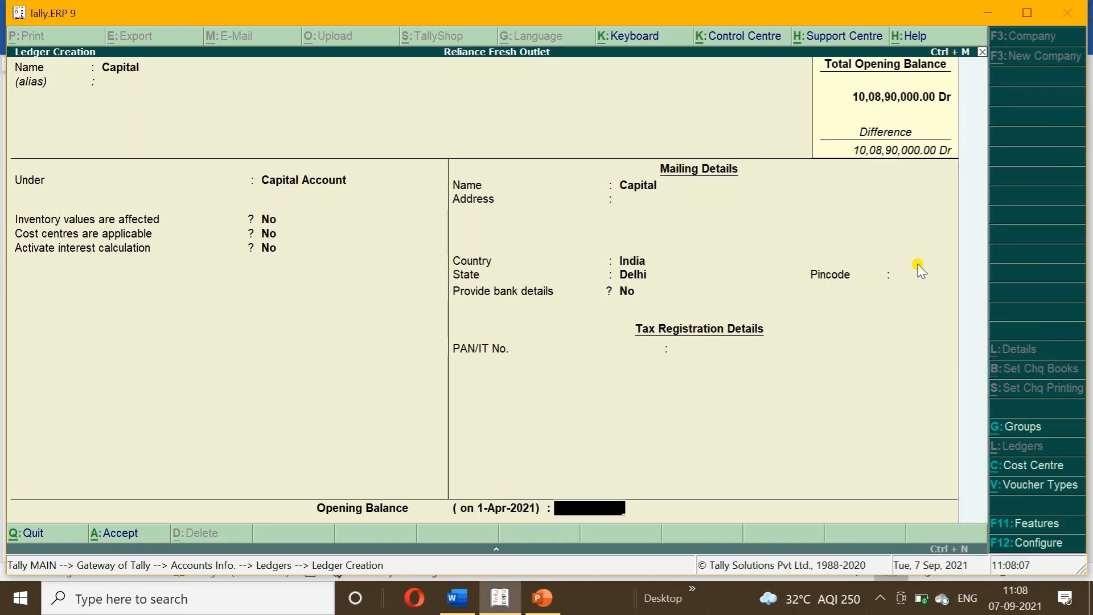
Give the Capital ledger an opening balance of 10,08,90,000 Cr and save it
text(10,08,90,)
text(000)
key(Return)
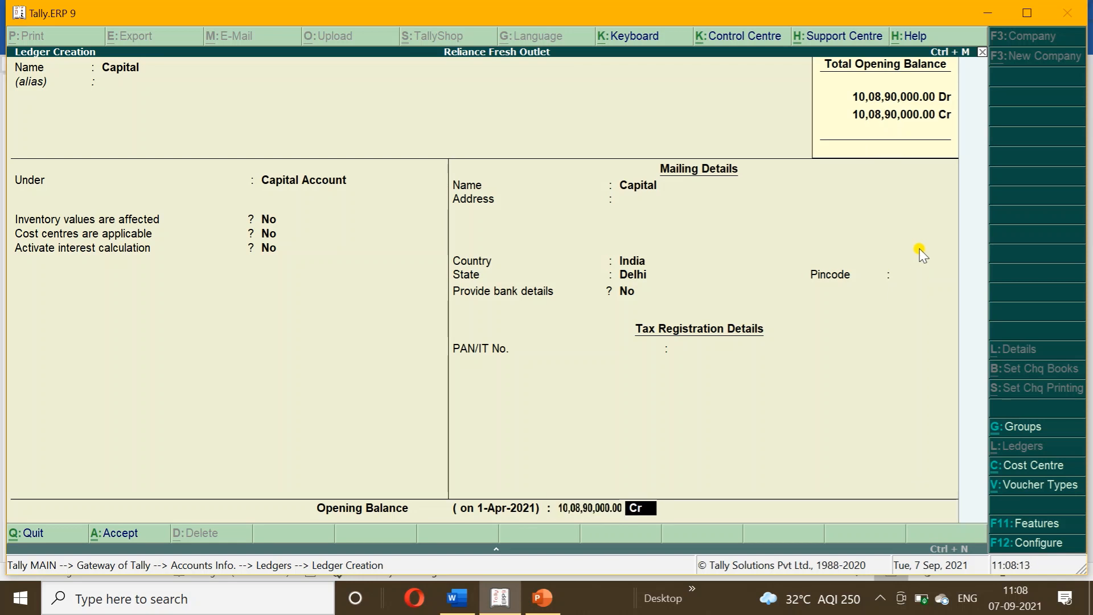
key(Return)
key(Return)
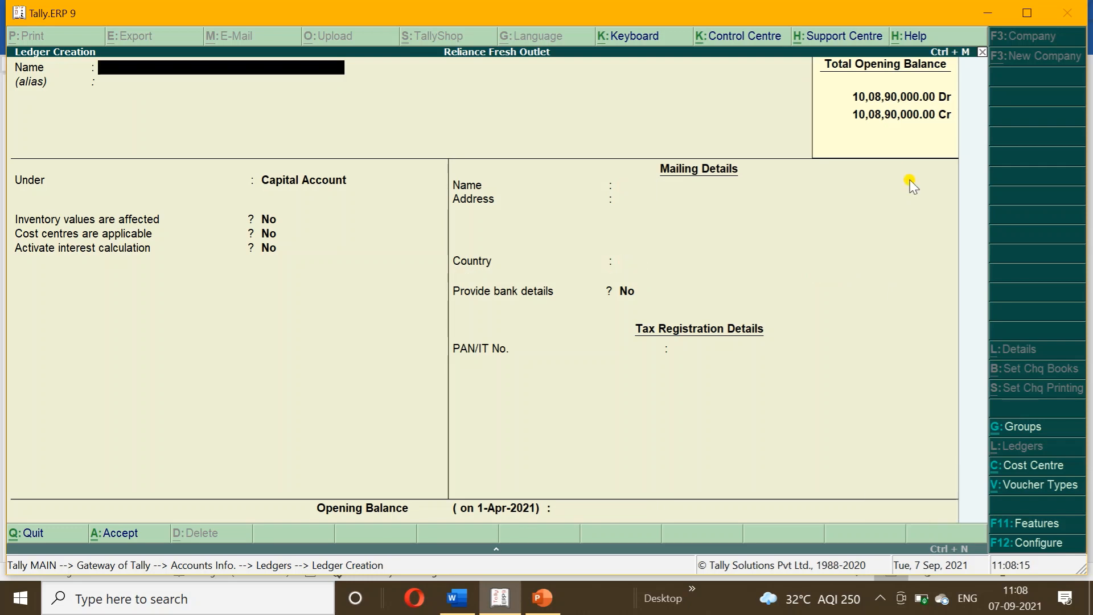
Leave ledger creation and examine the Trial Balance in detailed view
key(Escape)
key(Return)
key(Escape)
key(Escape)
key(Escape)
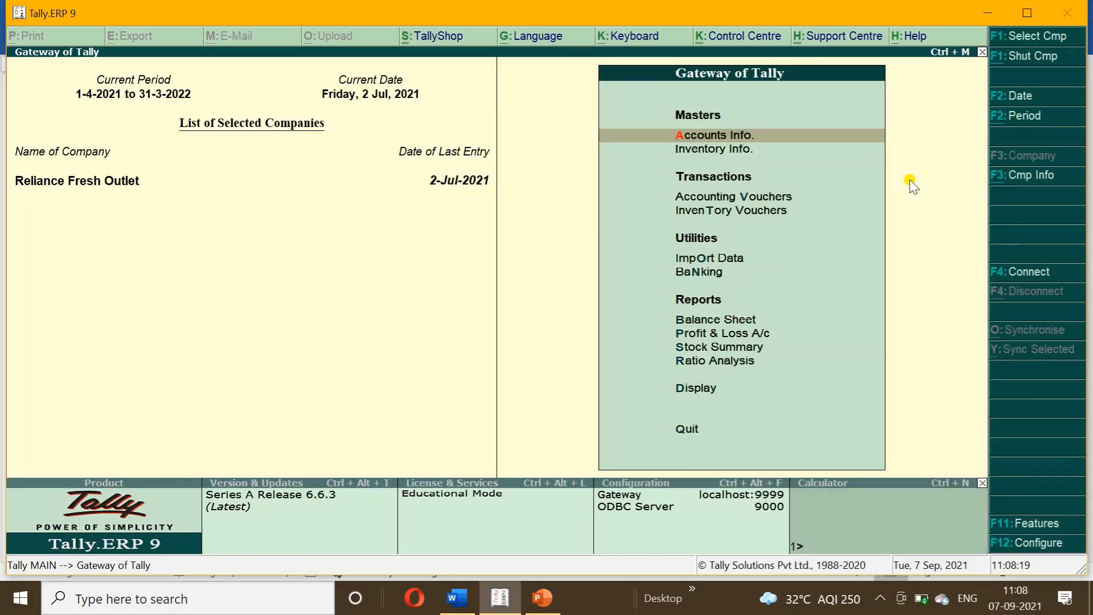
key(d)
key(Return)
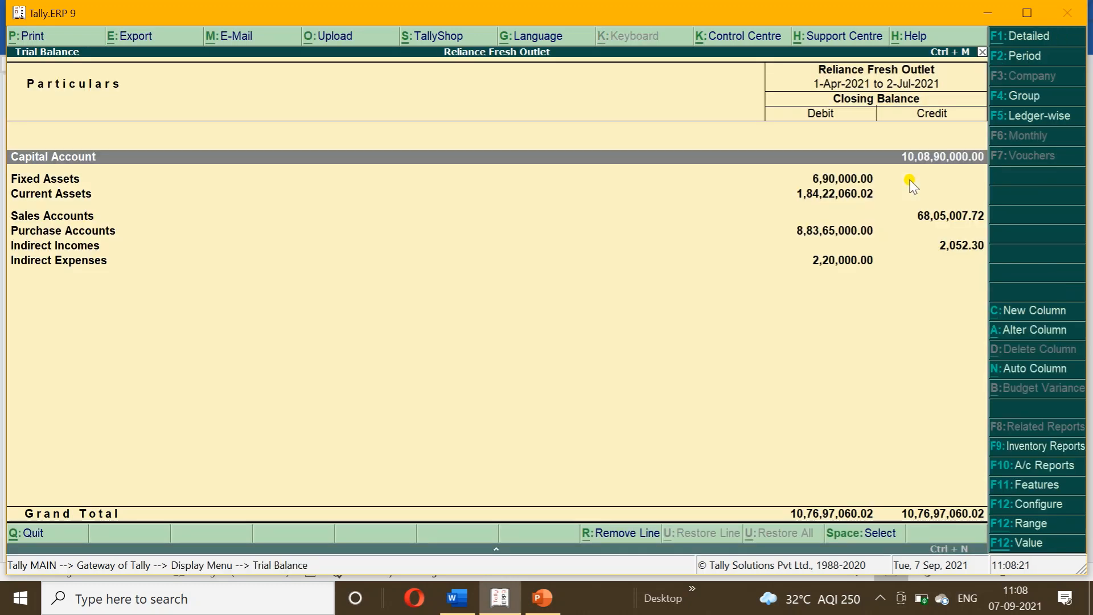
key(alt+F1)
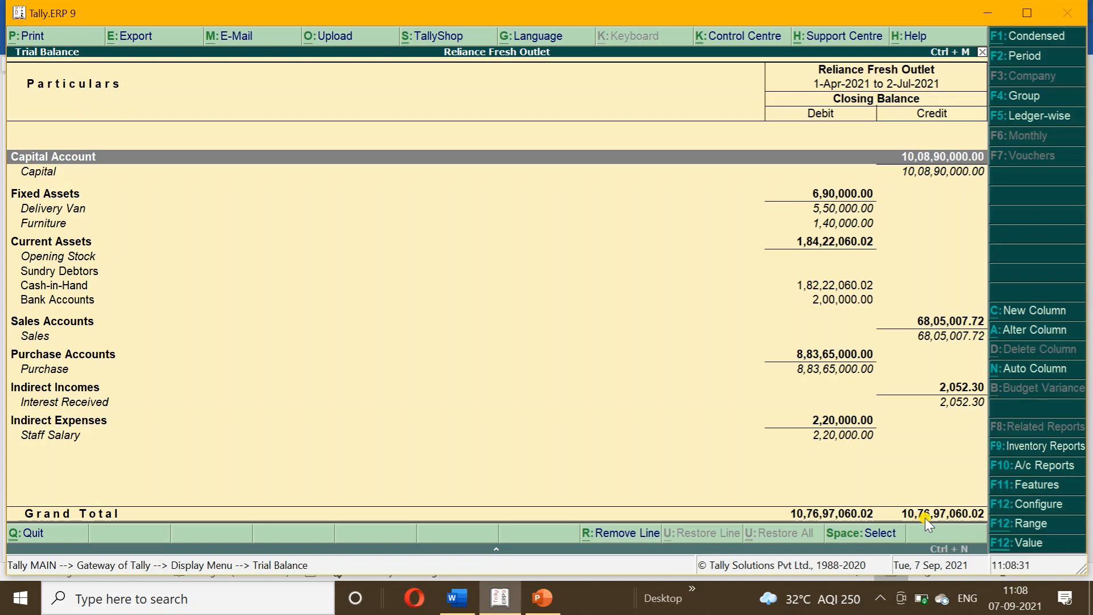
Close the Trial Balance and examine the Balance Sheet in detailed view
key(Escape)
key(Escape)
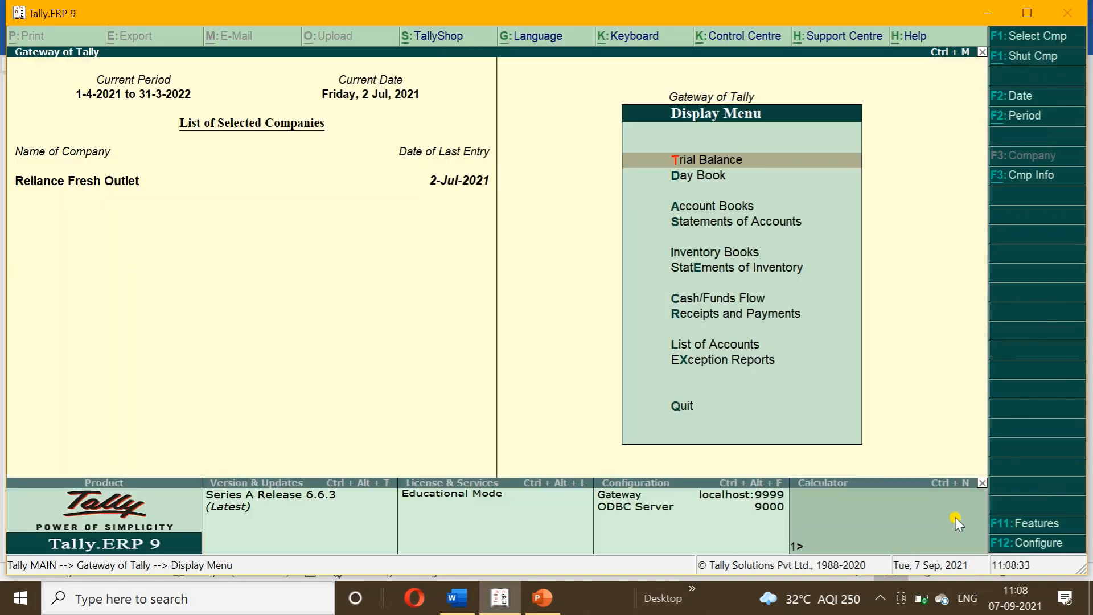
key(Up)
key(Up)
key(Up)
key(Up)
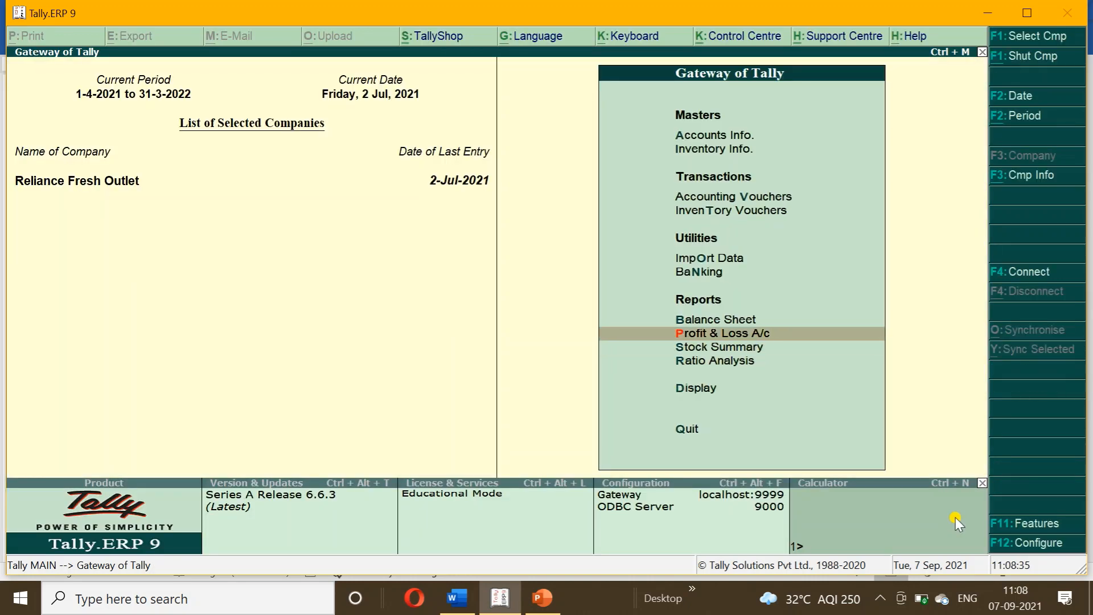
key(Return)
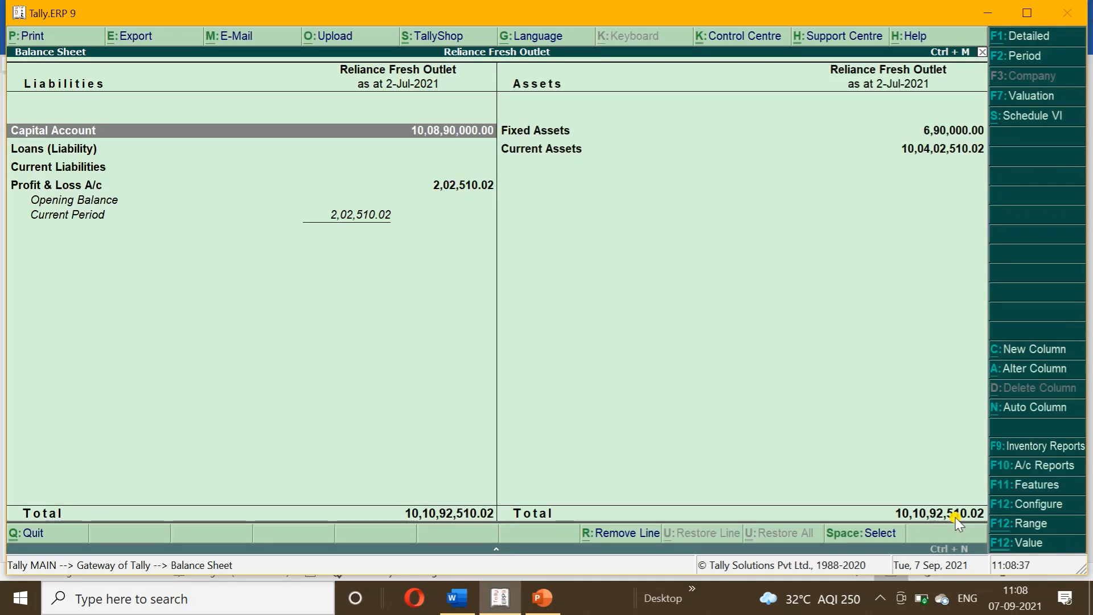
key(alt+F1)
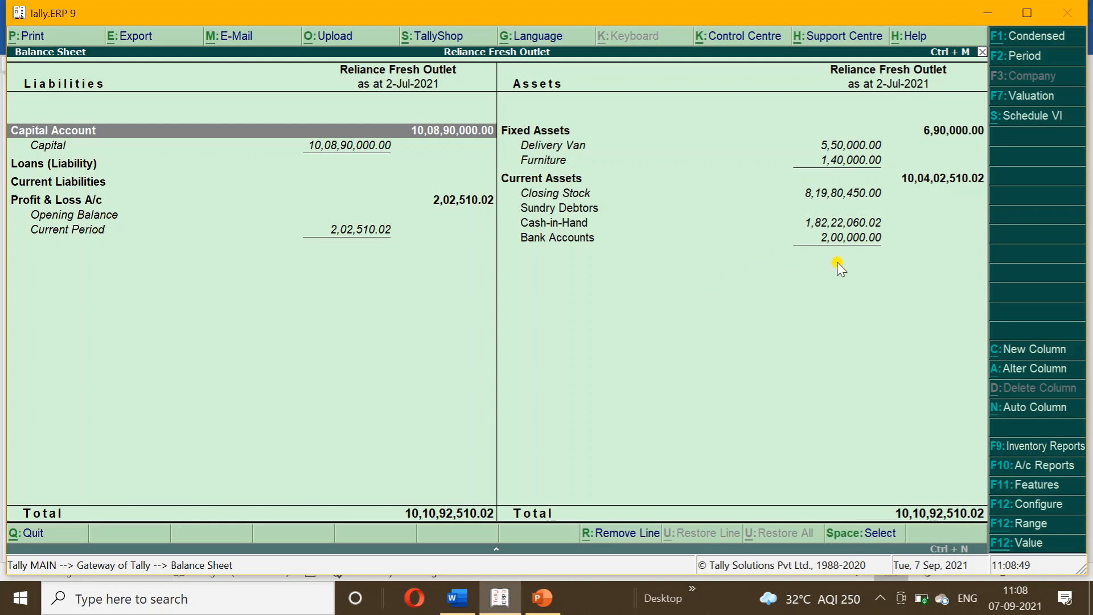
Close the Balance Sheet and examine the Profit & Loss A/c in detailed view
key(Escape)
key(Down)
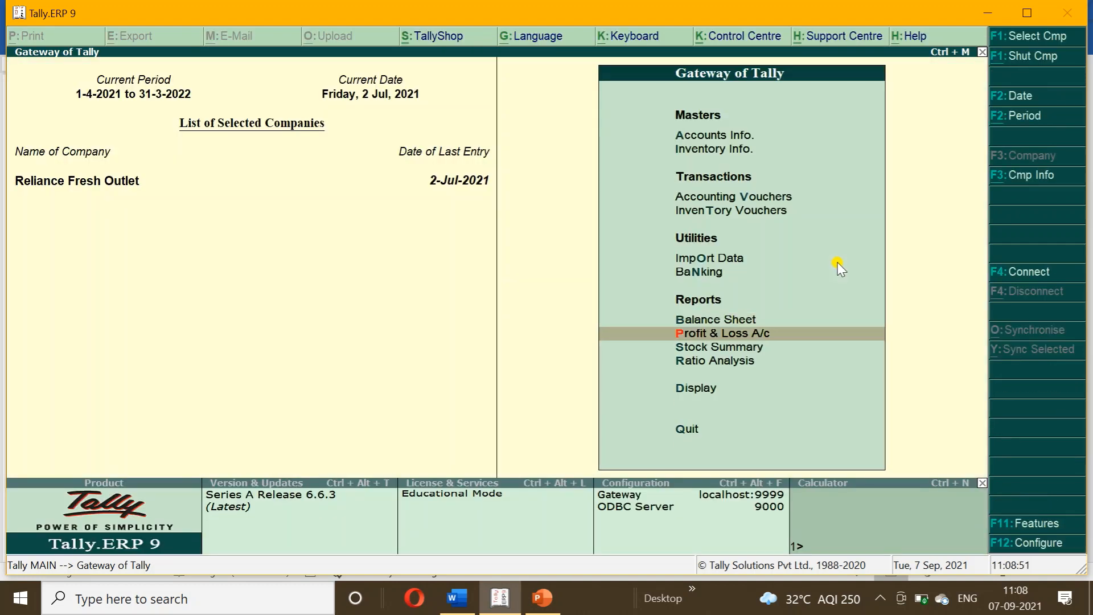
key(Return)
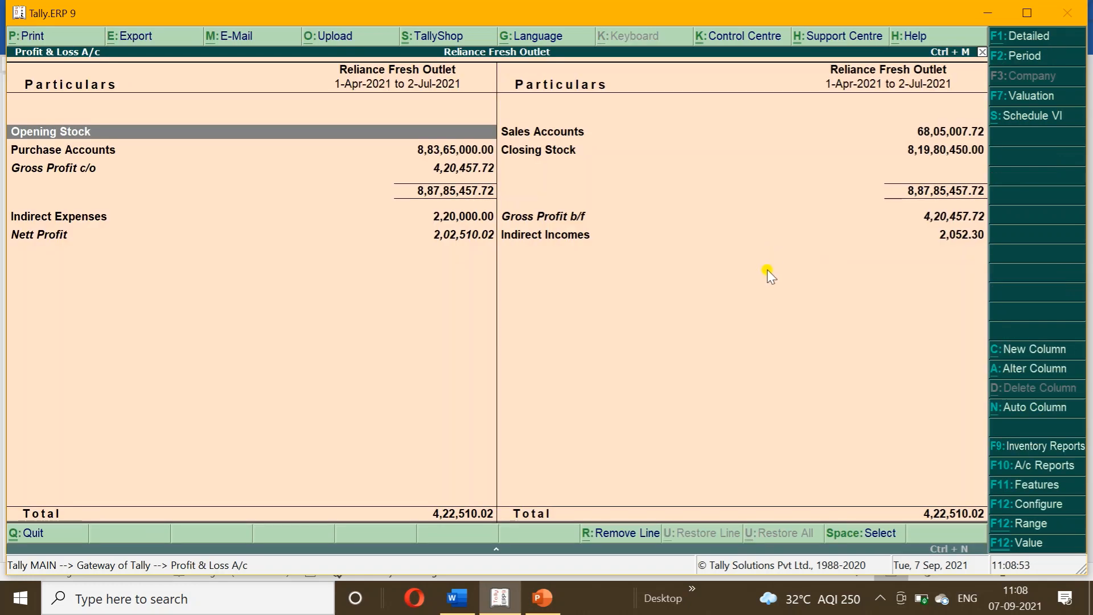
key(alt+F1)
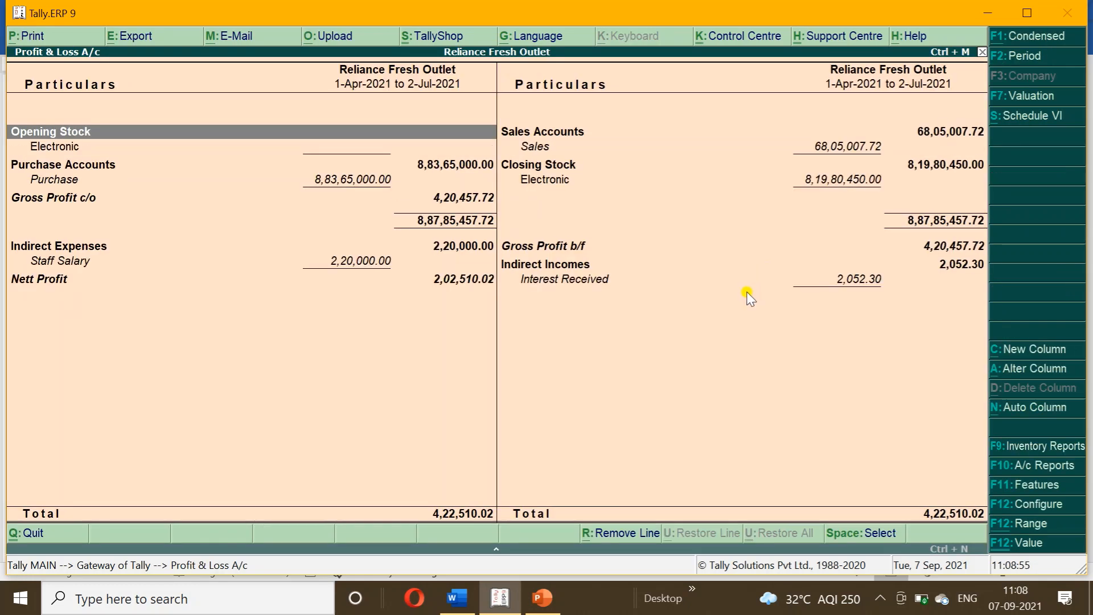